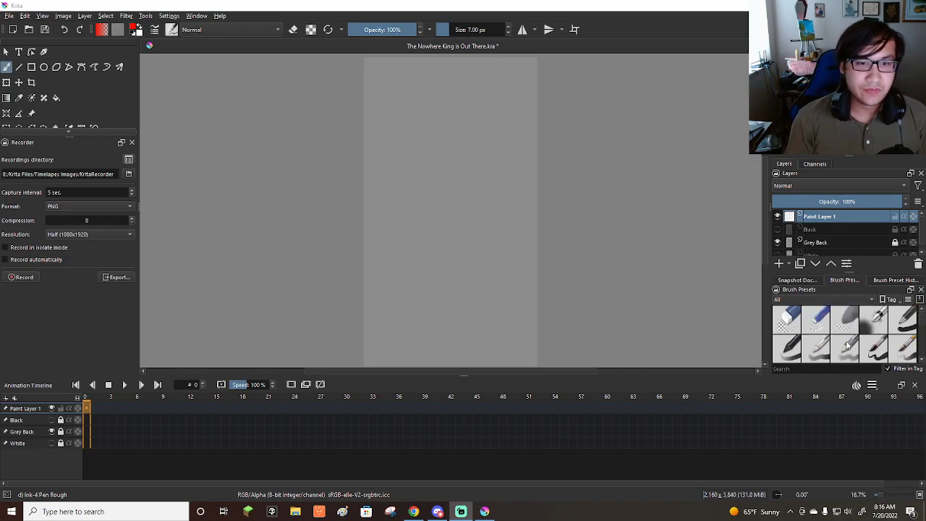
Select the Bristles-3 Large Smooth brush preset for painting on Paint Layer 1.
{"action": "scroll", "coordinate": [853, 342], "scroll_direction": "down", "scroll_amount": 2}
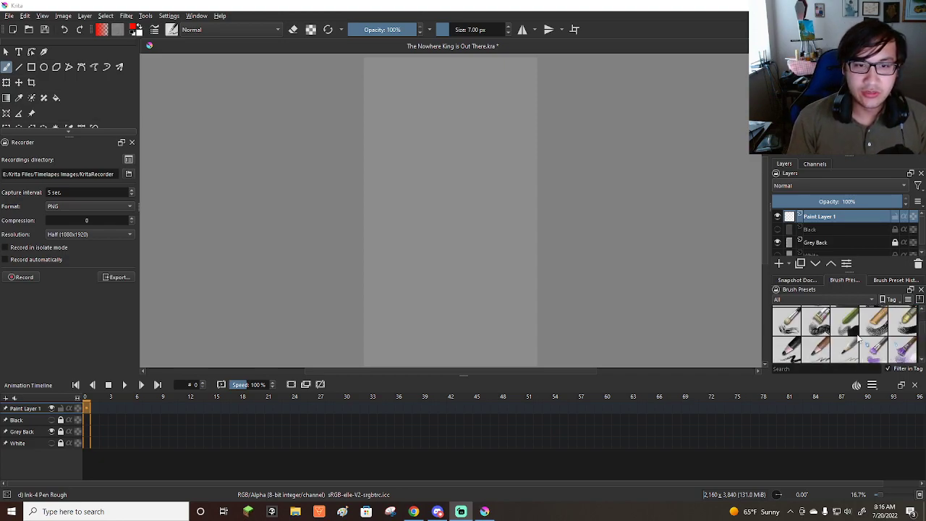
{"action": "left_click", "coordinate": [873, 324]}
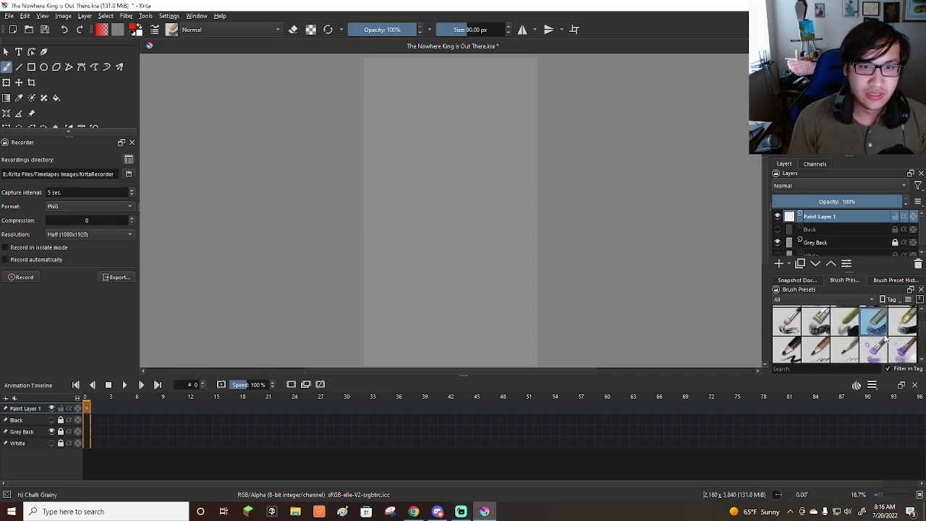
{"action": "scroll", "coordinate": [881, 338], "scroll_direction": "down", "scroll_amount": 1}
{"action": "scroll", "coordinate": [884, 352], "scroll_direction": "down", "scroll_amount": 1}
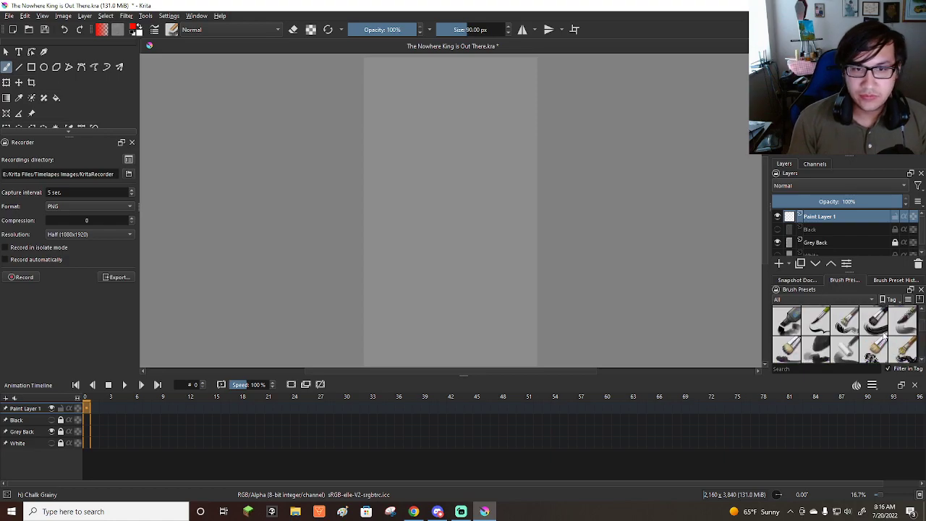
{"action": "left_click", "coordinate": [873, 325]}
Enlarge the brush to 289.97 px, choose a teal colour and paint a patch in the canvas's upper-left corner.
{"action": "scroll", "coordinate": [519, 217], "scroll_direction": "down", "scroll_amount": 1}
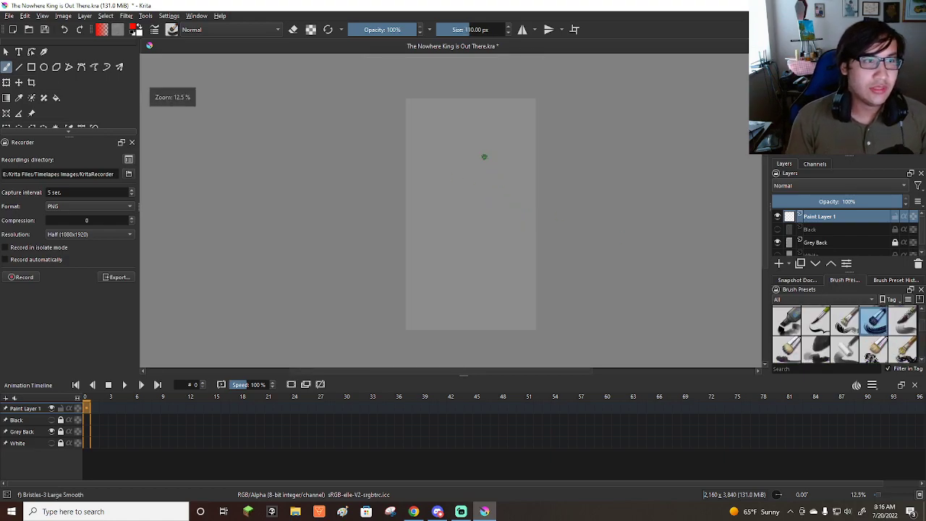
{"action": "scroll", "coordinate": [485, 159], "scroll_direction": "up", "scroll_amount": 2}
{"action": "scroll", "coordinate": [508, 157], "scroll_direction": "down", "scroll_amount": 1}
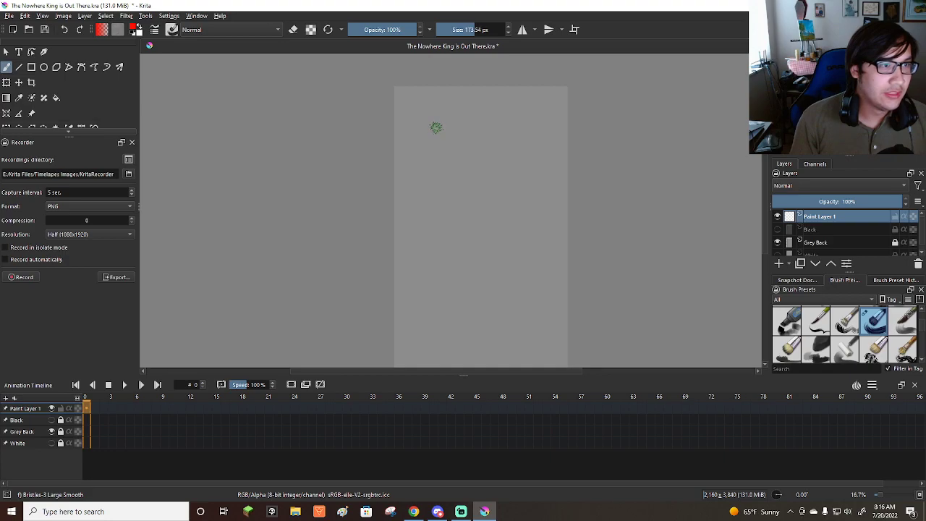
{"action": "left_click_drag", "start_coordinate": [886, 125], "coordinate": [869, 103]}
{"action": "scroll", "coordinate": [579, 171], "scroll_direction": "down", "scroll_amount": 1}
{"action": "scroll", "coordinate": [509, 123], "scroll_direction": "up", "scroll_amount": 2}
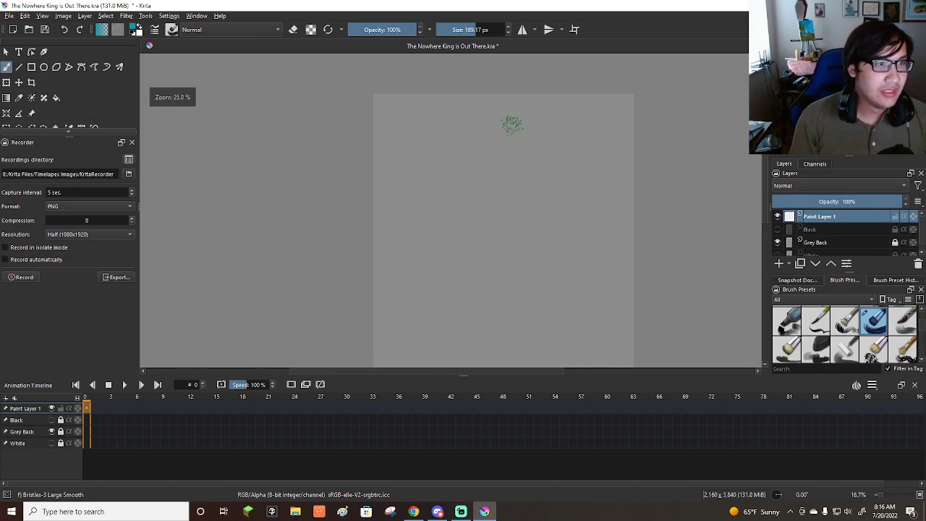
{"action": "left_click_drag", "start_coordinate": [352, 130], "coordinate": [395, 143], "text": "shift"}
{"action": "mouse_move", "coordinate": [372, 100]}
{"action": "left_mouse_down"}
{"action": "mouse_move", "coordinate": [428, 136]}
{"action": "mouse_move", "coordinate": [368, 139]}
{"action": "mouse_move", "coordinate": [371, 109]}
{"action": "mouse_move", "coordinate": [447, 107]}
{"action": "mouse_move", "coordinate": [391, 103]}
{"action": "mouse_move", "coordinate": [430, 124]}
{"action": "mouse_move", "coordinate": [461, 117]}
{"action": "left_mouse_up"}
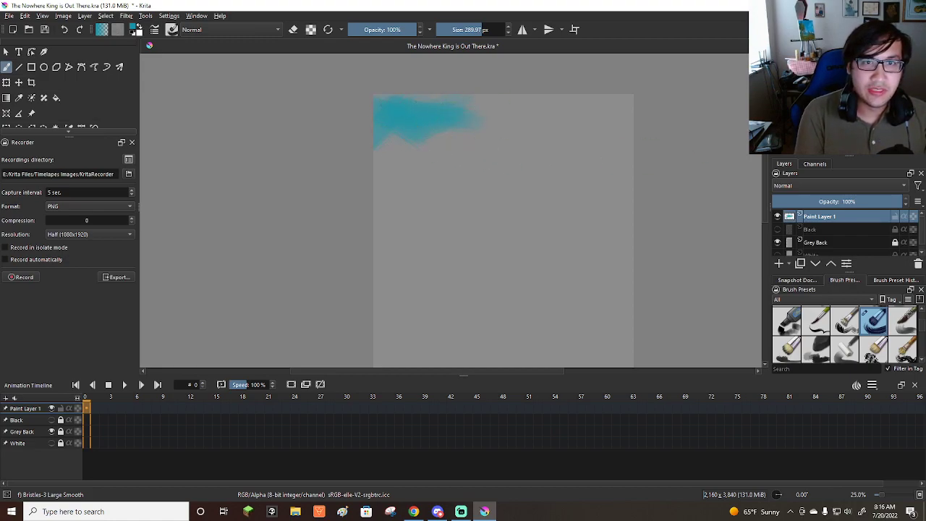
Paint broad medium-blue strokes across the upper canvas, with a lighter blue band beneath them.
{"action": "left_click", "coordinate": [840, 101]}
{"action": "mouse_move", "coordinate": [390, 97]}
{"action": "left_mouse_down"}
{"action": "mouse_move", "coordinate": [464, 130]}
{"action": "mouse_move", "coordinate": [419, 128]}
{"action": "mouse_move", "coordinate": [423, 110]}
{"action": "mouse_move", "coordinate": [478, 104]}
{"action": "mouse_move", "coordinate": [450, 108]}
{"action": "mouse_move", "coordinate": [471, 120]}
{"action": "mouse_move", "coordinate": [519, 114]}
{"action": "mouse_move", "coordinate": [450, 102]}
{"action": "mouse_move", "coordinate": [543, 93]}
{"action": "mouse_move", "coordinate": [494, 107]}
{"action": "mouse_move", "coordinate": [565, 107]}
{"action": "mouse_move", "coordinate": [555, 120]}
{"action": "mouse_move", "coordinate": [620, 103]}
{"action": "mouse_move", "coordinate": [547, 101]}
{"action": "mouse_move", "coordinate": [635, 105]}
{"action": "mouse_move", "coordinate": [580, 114]}
{"action": "mouse_move", "coordinate": [625, 126]}
{"action": "mouse_move", "coordinate": [615, 141]}
{"action": "mouse_move", "coordinate": [459, 142]}
{"action": "left_mouse_up"}
{"action": "mouse_move", "coordinate": [432, 112]}
{"action": "left_mouse_down"}
{"action": "mouse_move", "coordinate": [364, 127]}
{"action": "mouse_move", "coordinate": [425, 105]}
{"action": "mouse_move", "coordinate": [363, 102]}
{"action": "mouse_move", "coordinate": [435, 115]}
{"action": "mouse_move", "coordinate": [354, 147]}
{"action": "mouse_move", "coordinate": [423, 145]}
{"action": "mouse_move", "coordinate": [412, 161]}
{"action": "mouse_move", "coordinate": [474, 157]}
{"action": "mouse_move", "coordinate": [425, 154]}
{"action": "mouse_move", "coordinate": [537, 131]}
{"action": "mouse_move", "coordinate": [470, 141]}
{"action": "mouse_move", "coordinate": [590, 161]}
{"action": "mouse_move", "coordinate": [533, 175]}
{"action": "mouse_move", "coordinate": [650, 153]}
{"action": "mouse_move", "coordinate": [586, 157]}
{"action": "mouse_move", "coordinate": [630, 160]}
{"action": "mouse_move", "coordinate": [554, 136]}
{"action": "mouse_move", "coordinate": [444, 139]}
{"action": "mouse_move", "coordinate": [550, 151]}
{"action": "mouse_move", "coordinate": [518, 173]}
{"action": "mouse_move", "coordinate": [398, 174]}
{"action": "mouse_move", "coordinate": [473, 168]}
{"action": "mouse_move", "coordinate": [395, 176]}
{"action": "mouse_move", "coordinate": [417, 172]}
{"action": "mouse_move", "coordinate": [384, 183]}
{"action": "mouse_move", "coordinate": [365, 204]}
{"action": "mouse_move", "coordinate": [469, 189]}
{"action": "mouse_move", "coordinate": [386, 190]}
{"action": "mouse_move", "coordinate": [501, 175]}
{"action": "mouse_move", "coordinate": [445, 191]}
{"action": "mouse_move", "coordinate": [491, 206]}
{"action": "mouse_move", "coordinate": [546, 191]}
{"action": "mouse_move", "coordinate": [392, 208]}
{"action": "left_mouse_up"}
{"action": "mouse_move", "coordinate": [535, 188]}
{"action": "left_mouse_down"}
{"action": "mouse_move", "coordinate": [620, 175]}
{"action": "mouse_move", "coordinate": [559, 189]}
{"action": "mouse_move", "coordinate": [645, 186]}
{"action": "mouse_move", "coordinate": [563, 178]}
{"action": "left_mouse_up"}
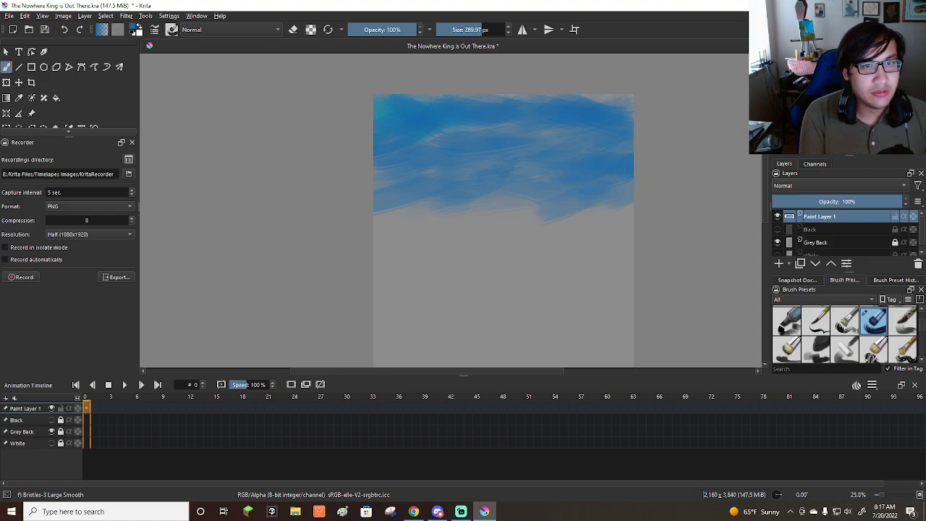
{"action": "mouse_move", "coordinate": [620, 191]}
{"action": "left_mouse_down"}
{"action": "mouse_move", "coordinate": [570, 223]}
{"action": "mouse_move", "coordinate": [542, 201]}
{"action": "mouse_move", "coordinate": [459, 212]}
{"action": "mouse_move", "coordinate": [534, 221]}
{"action": "mouse_move", "coordinate": [491, 223]}
{"action": "mouse_move", "coordinate": [456, 204]}
{"action": "mouse_move", "coordinate": [473, 222]}
{"action": "mouse_move", "coordinate": [532, 235]}
{"action": "left_mouse_up"}
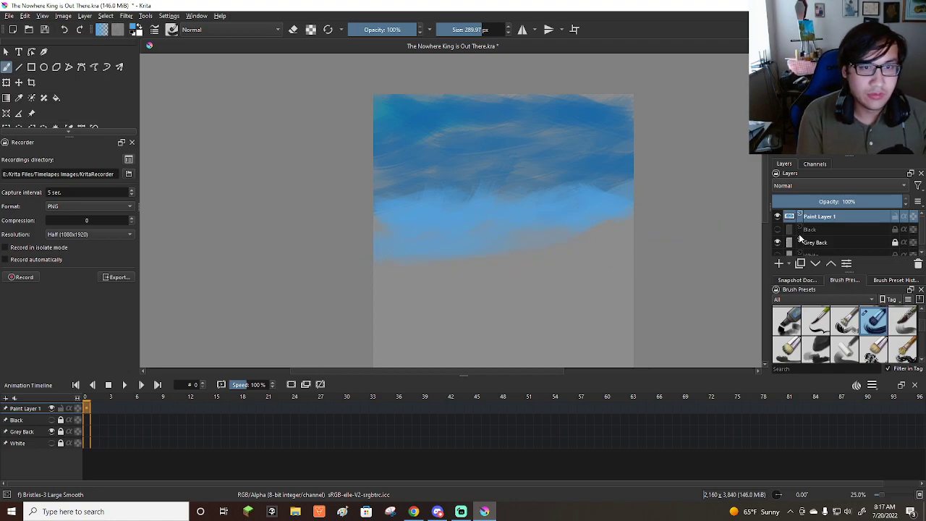
Hide the Grey Back layer and show the White layer as the backdrop.
{"action": "left_click", "coordinate": [778, 242]}
{"action": "left_click", "coordinate": [777, 253]}
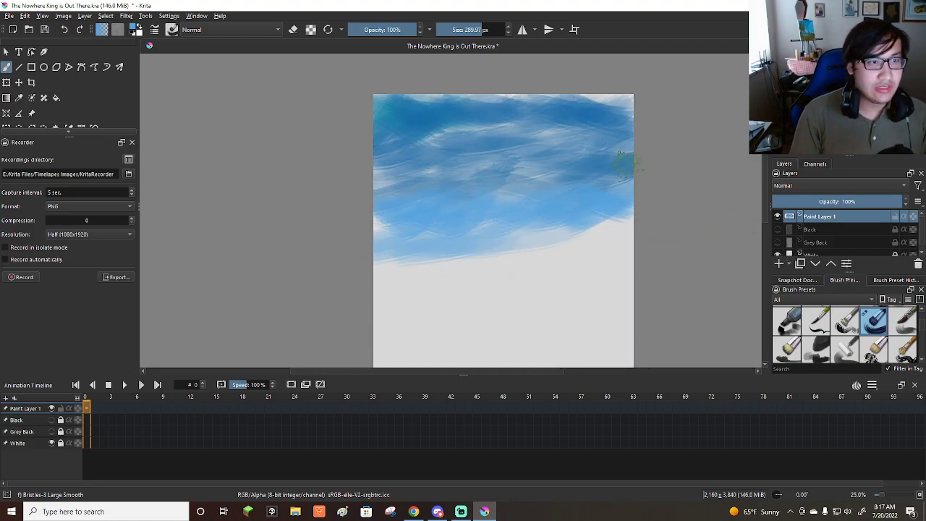
{"action": "scroll", "coordinate": [579, 151], "scroll_direction": "down", "scroll_amount": 1}
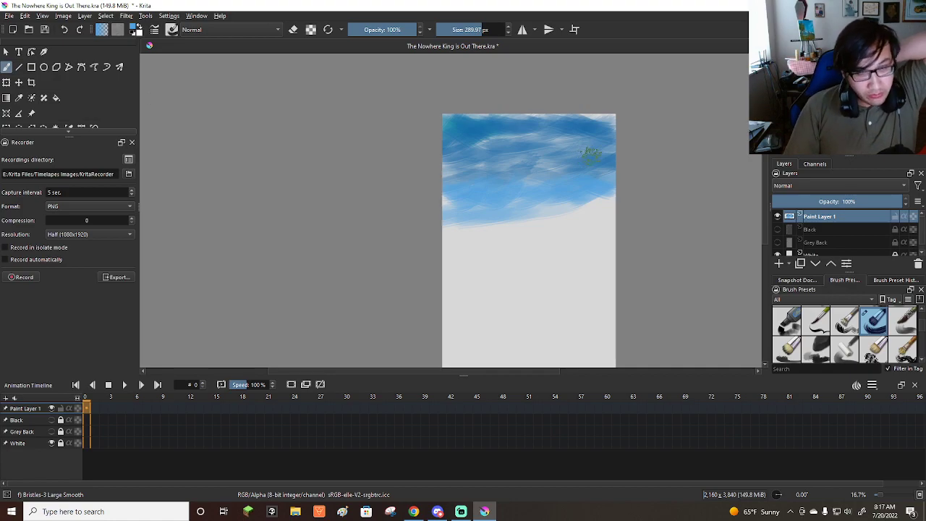
{"action": "scroll", "coordinate": [576, 205], "scroll_direction": "up", "scroll_amount": 1}
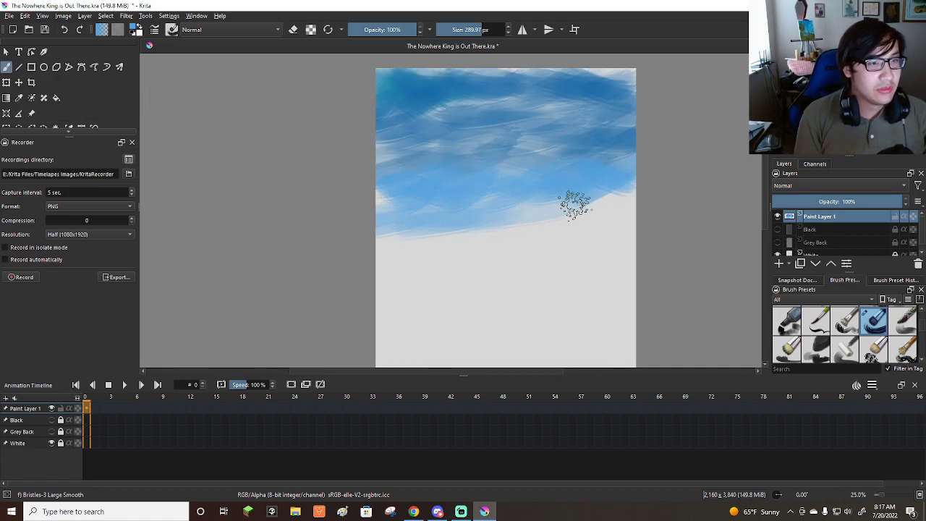
Cover the upper sky's gaps with blue strokes and extend the sky downward with a pale blue band.
{"action": "mouse_move", "coordinate": [382, 213]}
{"action": "left_mouse_down"}
{"action": "mouse_move", "coordinate": [427, 230]}
{"action": "mouse_move", "coordinate": [379, 248]}
{"action": "mouse_move", "coordinate": [484, 218]}
{"action": "mouse_move", "coordinate": [425, 244]}
{"action": "mouse_move", "coordinate": [544, 219]}
{"action": "mouse_move", "coordinate": [509, 239]}
{"action": "mouse_move", "coordinate": [622, 221]}
{"action": "mouse_move", "coordinate": [598, 227]}
{"action": "mouse_move", "coordinate": [566, 232]}
{"action": "mouse_move", "coordinate": [656, 208]}
{"action": "mouse_move", "coordinate": [621, 246]}
{"action": "left_mouse_up"}
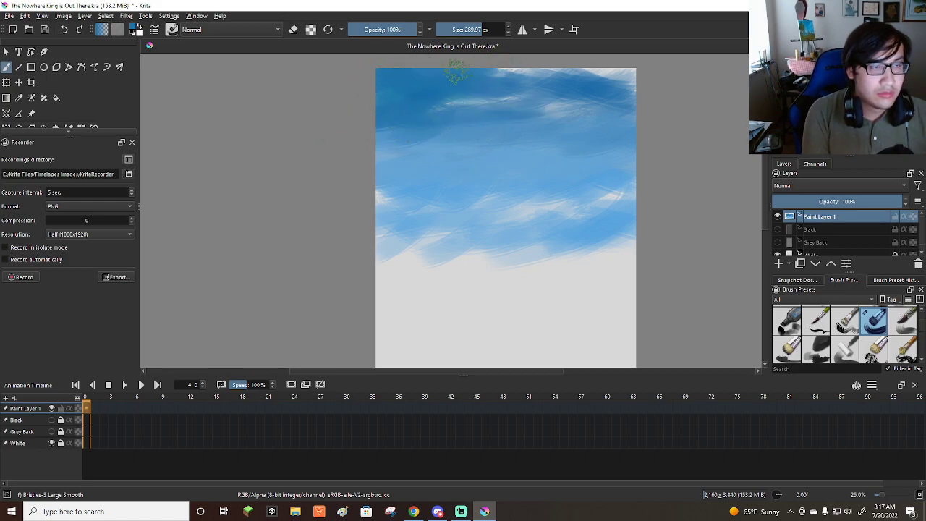
{"action": "mouse_move", "coordinate": [554, 69]}
{"action": "left_mouse_down"}
{"action": "mouse_move", "coordinate": [497, 74]}
{"action": "mouse_move", "coordinate": [583, 67]}
{"action": "mouse_move", "coordinate": [663, 92]}
{"action": "mouse_move", "coordinate": [556, 83]}
{"action": "mouse_move", "coordinate": [619, 88]}
{"action": "mouse_move", "coordinate": [563, 109]}
{"action": "mouse_move", "coordinate": [573, 118]}
{"action": "mouse_move", "coordinate": [469, 103]}
{"action": "mouse_move", "coordinate": [560, 101]}
{"action": "mouse_move", "coordinate": [423, 103]}
{"action": "mouse_move", "coordinate": [544, 108]}
{"action": "mouse_move", "coordinate": [554, 123]}
{"action": "mouse_move", "coordinate": [520, 144]}
{"action": "mouse_move", "coordinate": [629, 132]}
{"action": "mouse_move", "coordinate": [526, 142]}
{"action": "mouse_move", "coordinate": [635, 116]}
{"action": "left_mouse_up"}
{"action": "left_click", "coordinate": [596, 140], "text": "ctrl"}
{"action": "mouse_move", "coordinate": [606, 153]}
{"action": "left_mouse_down"}
{"action": "mouse_move", "coordinate": [509, 158]}
{"action": "mouse_move", "coordinate": [568, 165]}
{"action": "mouse_move", "coordinate": [449, 152]}
{"action": "mouse_move", "coordinate": [497, 142]}
{"action": "mouse_move", "coordinate": [510, 163]}
{"action": "mouse_move", "coordinate": [399, 149]}
{"action": "mouse_move", "coordinate": [479, 152]}
{"action": "mouse_move", "coordinate": [355, 161]}
{"action": "mouse_move", "coordinate": [463, 157]}
{"action": "mouse_move", "coordinate": [376, 168]}
{"action": "mouse_move", "coordinate": [423, 176]}
{"action": "mouse_move", "coordinate": [359, 178]}
{"action": "mouse_move", "coordinate": [510, 165]}
{"action": "mouse_move", "coordinate": [390, 187]}
{"action": "left_mouse_up"}
{"action": "left_click", "coordinate": [397, 174], "text": "ctrl"}
{"action": "mouse_move", "coordinate": [497, 176]}
{"action": "left_mouse_down"}
{"action": "mouse_move", "coordinate": [617, 185]}
{"action": "mouse_move", "coordinate": [550, 223]}
{"action": "mouse_move", "coordinate": [575, 191]}
{"action": "mouse_move", "coordinate": [603, 210]}
{"action": "mouse_move", "coordinate": [542, 227]}
{"action": "mouse_move", "coordinate": [482, 220]}
{"action": "mouse_move", "coordinate": [544, 222]}
{"action": "mouse_move", "coordinate": [454, 229]}
{"action": "mouse_move", "coordinate": [541, 219]}
{"action": "mouse_move", "coordinate": [421, 218]}
{"action": "mouse_move", "coordinate": [470, 211]}
{"action": "mouse_move", "coordinate": [444, 200]}
{"action": "mouse_move", "coordinate": [469, 213]}
{"action": "mouse_move", "coordinate": [394, 220]}
{"action": "mouse_move", "coordinate": [441, 216]}
{"action": "mouse_move", "coordinate": [410, 197]}
{"action": "mouse_move", "coordinate": [391, 227]}
{"action": "mouse_move", "coordinate": [440, 237]}
{"action": "mouse_move", "coordinate": [398, 260]}
{"action": "mouse_move", "coordinate": [528, 260]}
{"action": "mouse_move", "coordinate": [425, 260]}
{"action": "mouse_move", "coordinate": [423, 277]}
{"action": "mouse_move", "coordinate": [632, 261]}
{"action": "mouse_move", "coordinate": [594, 272]}
{"action": "mouse_move", "coordinate": [522, 274]}
{"action": "mouse_move", "coordinate": [648, 238]}
{"action": "mouse_move", "coordinate": [568, 246]}
{"action": "mouse_move", "coordinate": [640, 209]}
{"action": "mouse_move", "coordinate": [571, 235]}
{"action": "mouse_move", "coordinate": [419, 250]}
{"action": "mouse_move", "coordinate": [412, 262]}
{"action": "mouse_move", "coordinate": [442, 259]}
{"action": "mouse_move", "coordinate": [361, 232]}
{"action": "mouse_move", "coordinate": [448, 240]}
{"action": "mouse_move", "coordinate": [391, 254]}
{"action": "mouse_move", "coordinate": [413, 262]}
{"action": "mouse_move", "coordinate": [368, 219]}
{"action": "mouse_move", "coordinate": [392, 226]}
{"action": "mouse_move", "coordinate": [386, 272]}
{"action": "mouse_move", "coordinate": [352, 285]}
{"action": "mouse_move", "coordinate": [507, 275]}
{"action": "mouse_move", "coordinate": [380, 293]}
{"action": "mouse_move", "coordinate": [526, 292]}
{"action": "mouse_move", "coordinate": [476, 299]}
{"action": "mouse_move", "coordinate": [640, 279]}
{"action": "mouse_move", "coordinate": [615, 273]}
{"action": "mouse_move", "coordinate": [643, 278]}
{"action": "mouse_move", "coordinate": [628, 249]}
{"action": "mouse_move", "coordinate": [626, 211]}
{"action": "mouse_move", "coordinate": [538, 256]}
{"action": "mouse_move", "coordinate": [640, 220]}
{"action": "mouse_move", "coordinate": [495, 254]}
{"action": "mouse_move", "coordinate": [507, 262]}
{"action": "mouse_move", "coordinate": [479, 314]}
{"action": "mouse_move", "coordinate": [471, 296]}
{"action": "mouse_move", "coordinate": [421, 316]}
{"action": "left_mouse_up"}
Brush intermediate blue tones over the boundary between the darker sky and the pale band below.
{"action": "scroll", "coordinate": [546, 159], "scroll_direction": "down", "scroll_amount": 1}
{"action": "scroll", "coordinate": [552, 187], "scroll_direction": "up", "scroll_amount": 1}
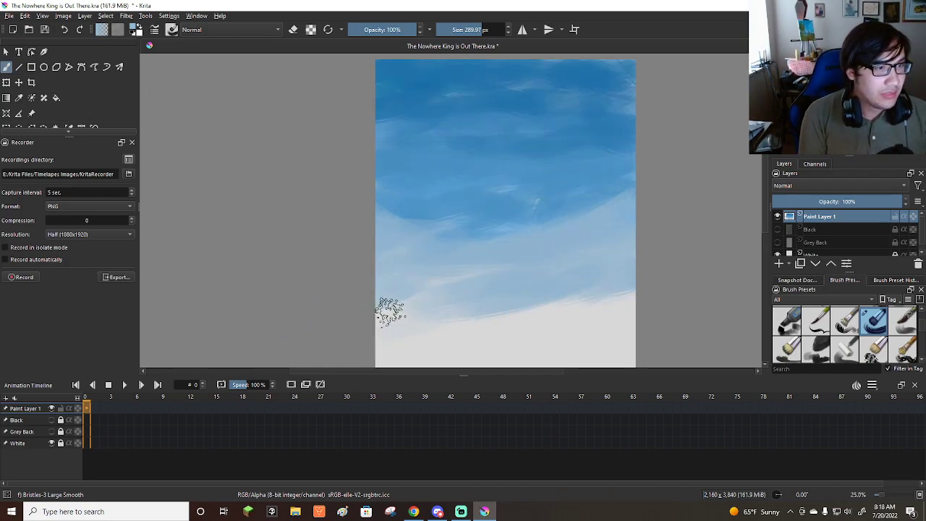
{"action": "left_click", "coordinate": [396, 228], "text": "ctrl"}
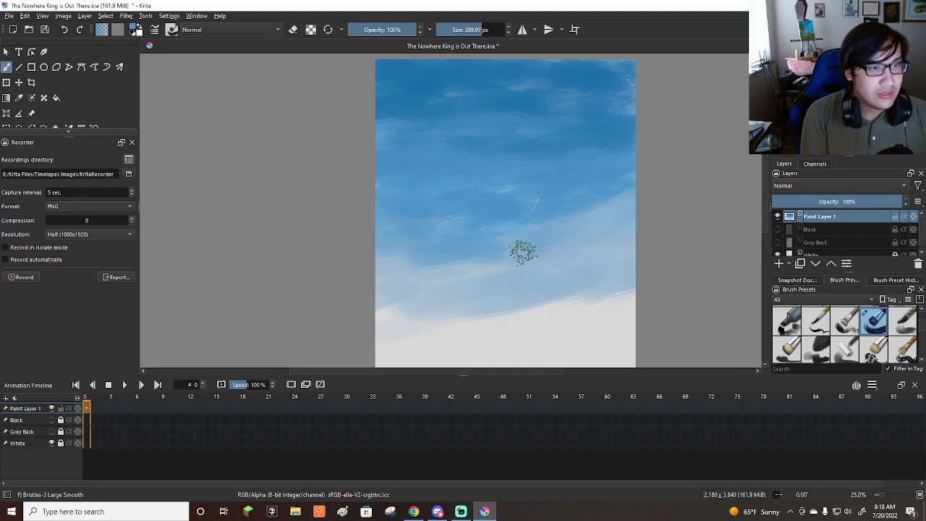
{"action": "left_click", "coordinate": [624, 279], "text": "ctrl"}
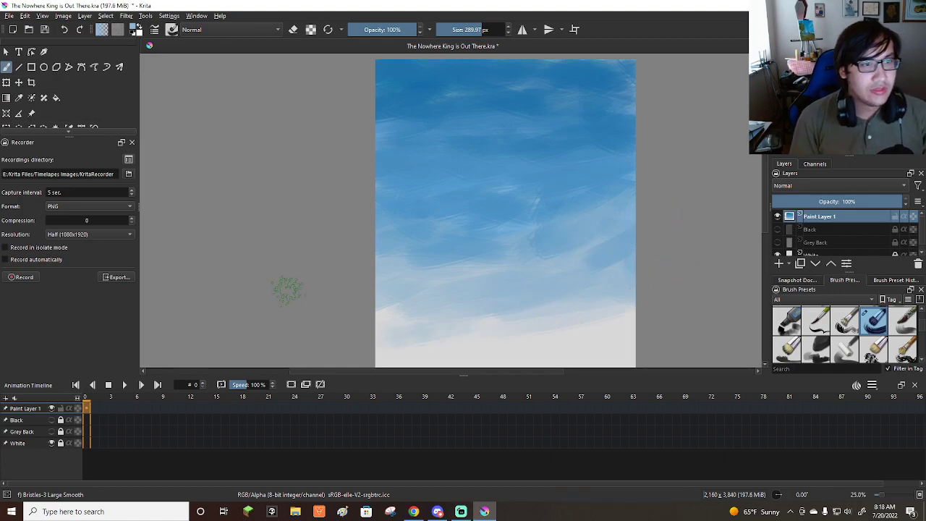
Smooth the sky's brush strokes with the Blender Basic preset, enlarging it to 619.56 px.
{"action": "scroll", "coordinate": [851, 325], "scroll_direction": "down", "scroll_amount": 4}
{"action": "scroll", "coordinate": [858, 323], "scroll_direction": "down", "scroll_amount": 4}
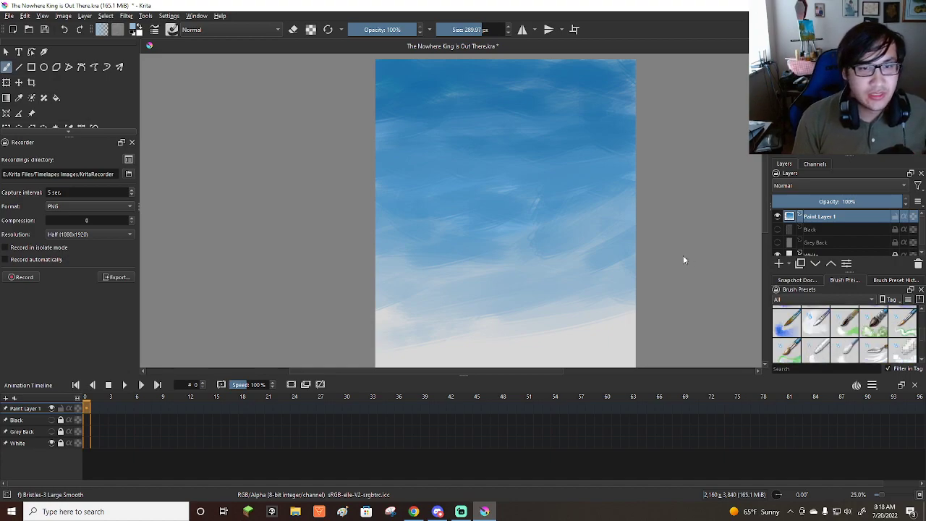
{"action": "left_click", "coordinate": [815, 347]}
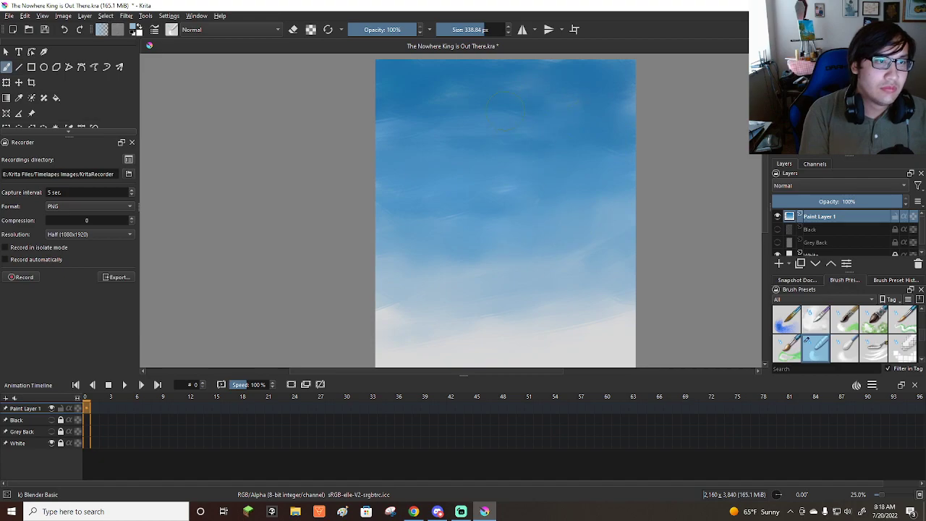
{"action": "left_click_drag", "start_coordinate": [515, 246], "coordinate": [605, 244]}
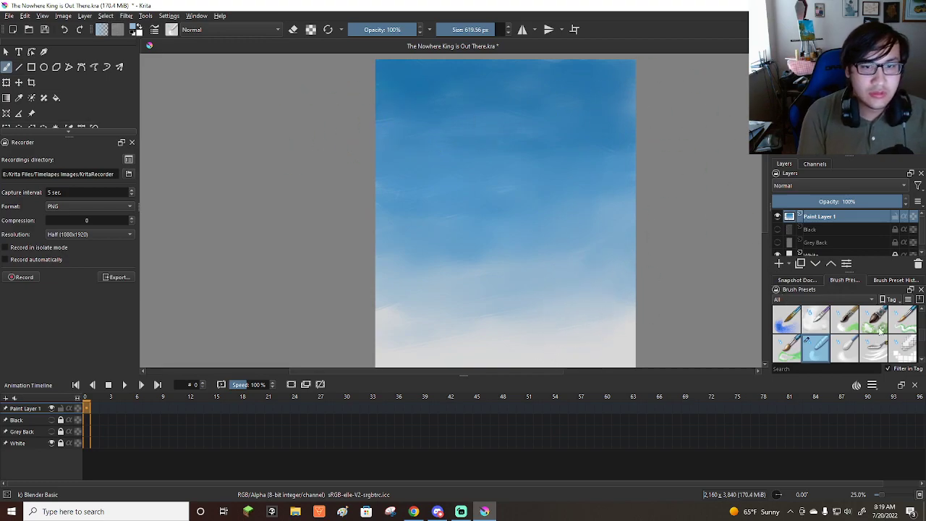
Switch back to the Bristles-3 Large Smooth brush preset to add more blue to the sky.
{"action": "scroll", "coordinate": [922, 337], "scroll_direction": "up", "scroll_amount": 5}
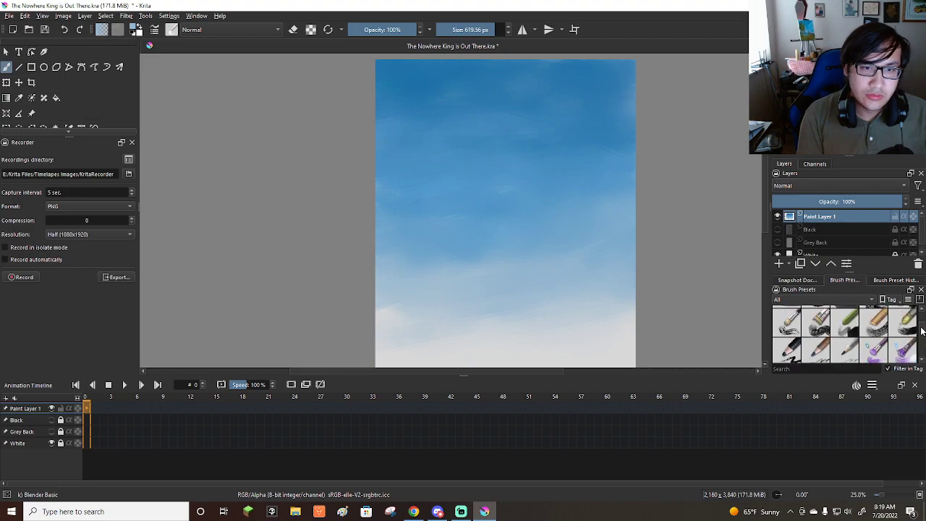
{"action": "scroll", "coordinate": [922, 330], "scroll_direction": "up", "scroll_amount": 6}
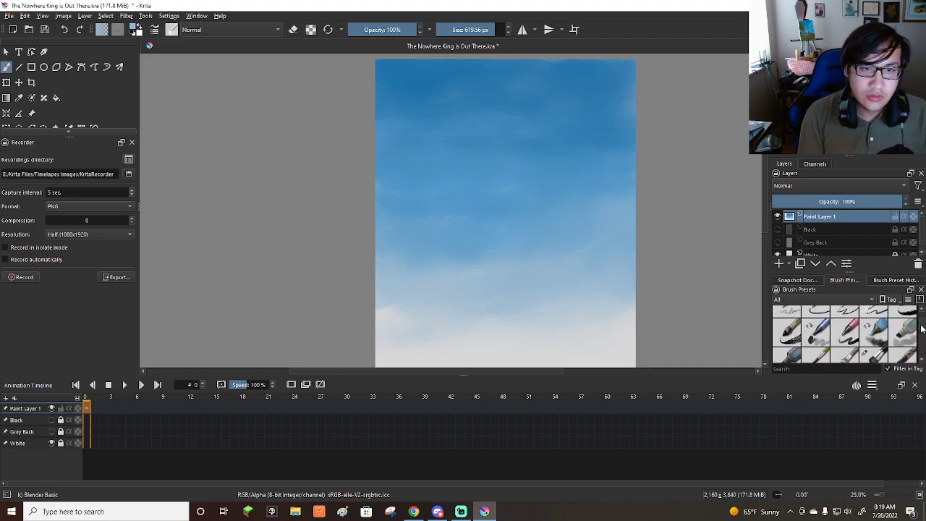
{"action": "scroll", "coordinate": [922, 327], "scroll_direction": "up", "scroll_amount": 5}
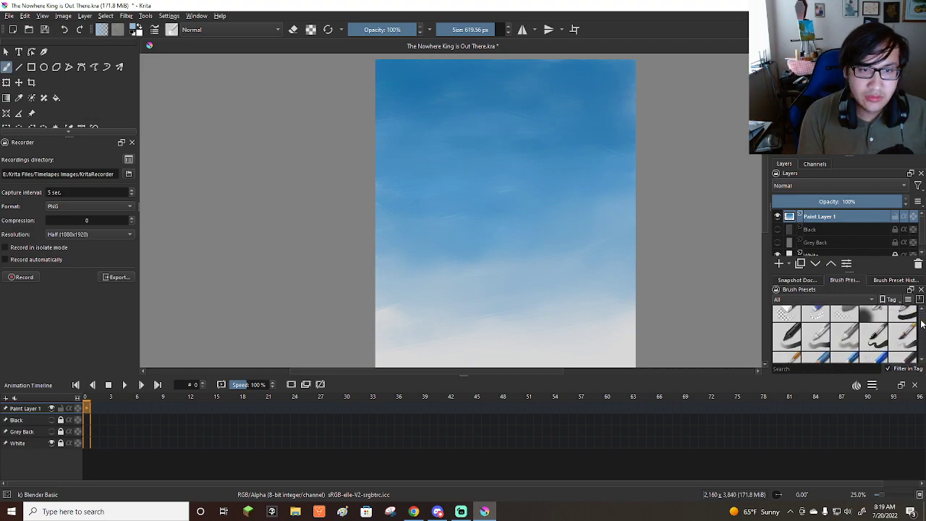
{"action": "scroll", "coordinate": [921, 327], "scroll_direction": "down", "scroll_amount": 5}
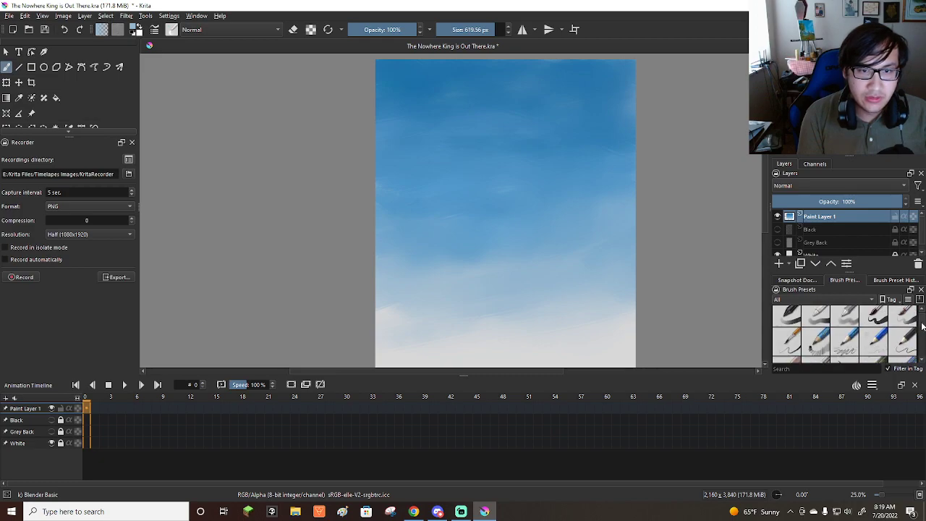
{"action": "scroll", "coordinate": [923, 329], "scroll_direction": "down", "scroll_amount": 3}
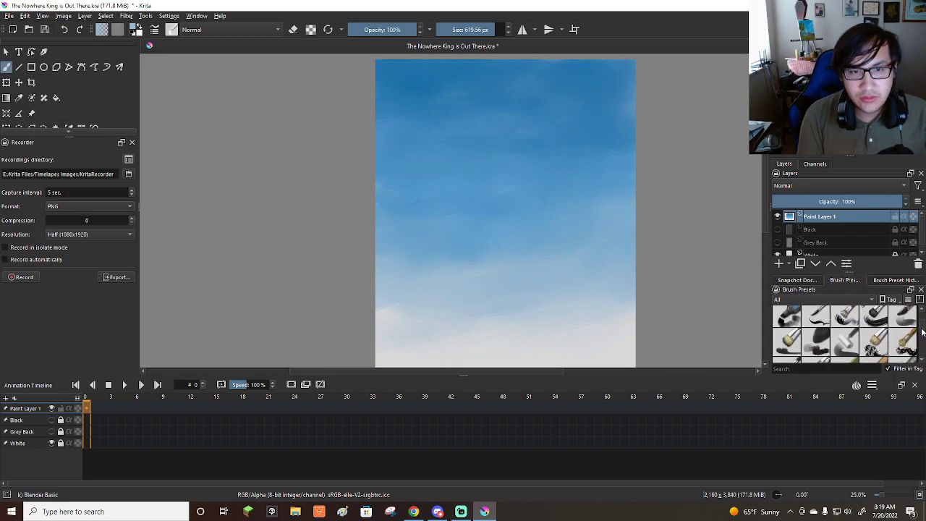
{"action": "left_click", "coordinate": [877, 318]}
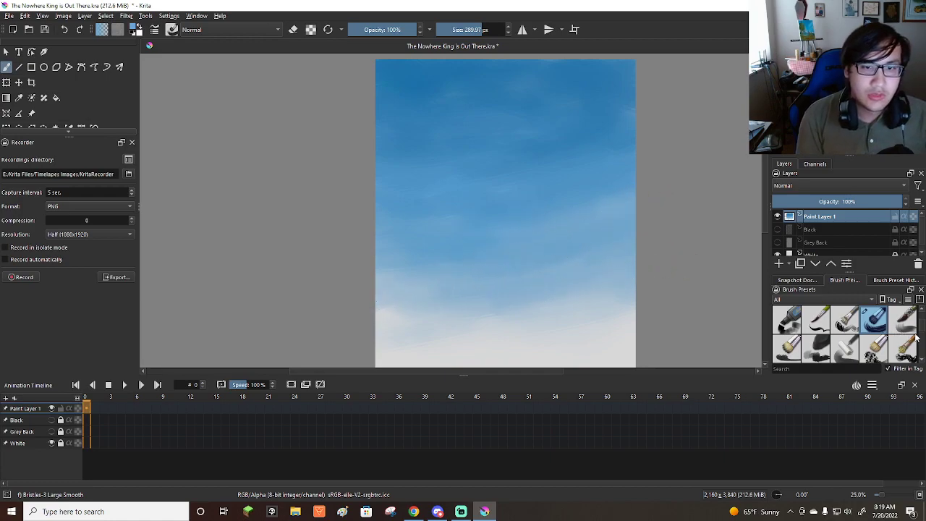
Reselect the Blender Basic preset to soften the newly painted sky areas.
{"action": "scroll", "coordinate": [917, 335], "scroll_direction": "down", "scroll_amount": 10}
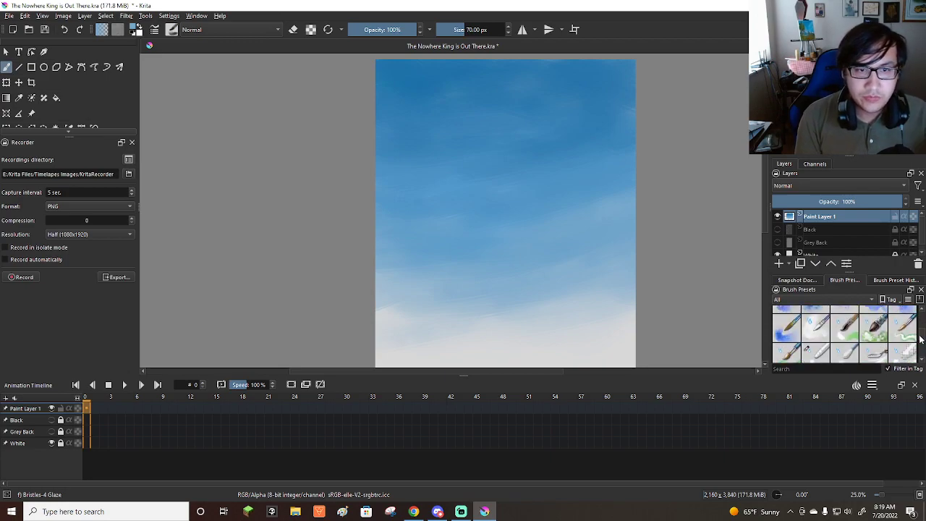
{"action": "left_click", "coordinate": [822, 359]}
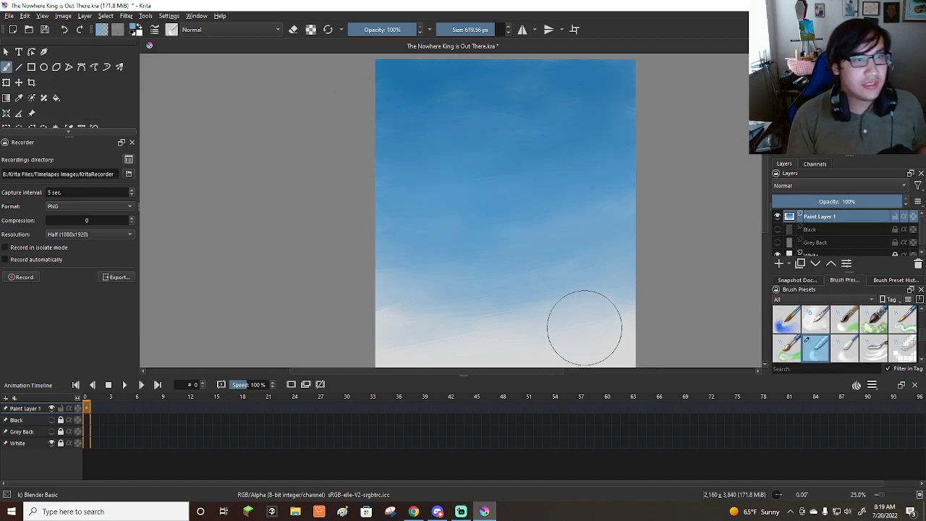
Look through the brush presets and select Basic-4 Flow Opacity.
{"action": "scroll", "coordinate": [837, 344], "scroll_direction": "down", "scroll_amount": 3}
{"action": "scroll", "coordinate": [839, 343], "scroll_direction": "down", "scroll_amount": 3}
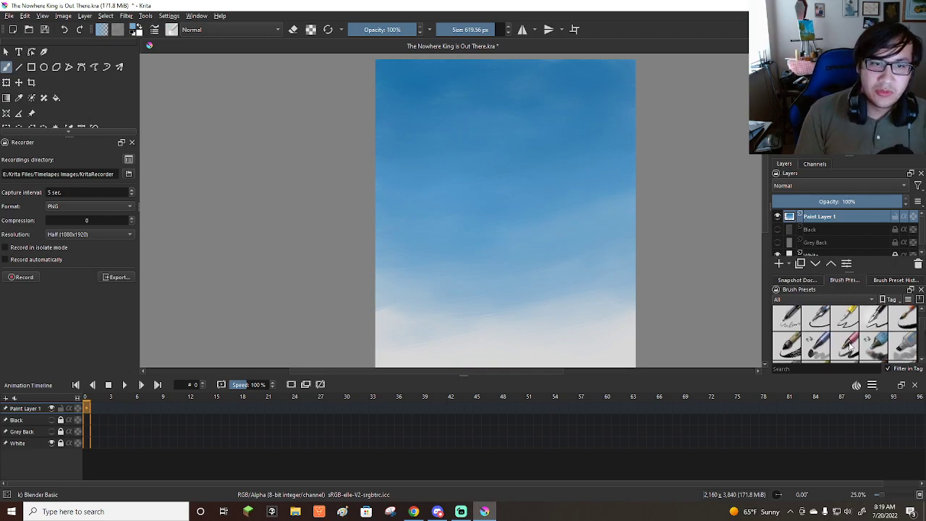
{"action": "scroll", "coordinate": [850, 347], "scroll_direction": "down", "scroll_amount": 3}
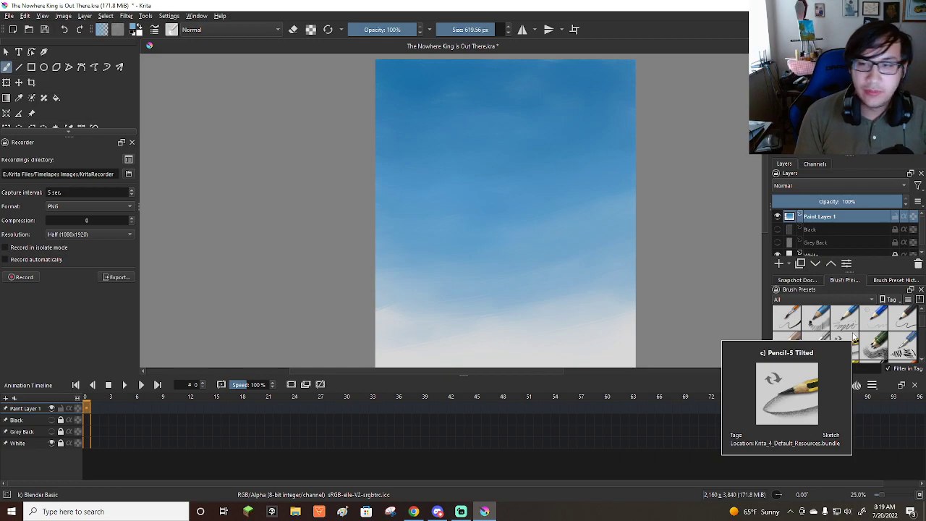
{"action": "scroll", "coordinate": [840, 344], "scroll_direction": "down", "scroll_amount": 2}
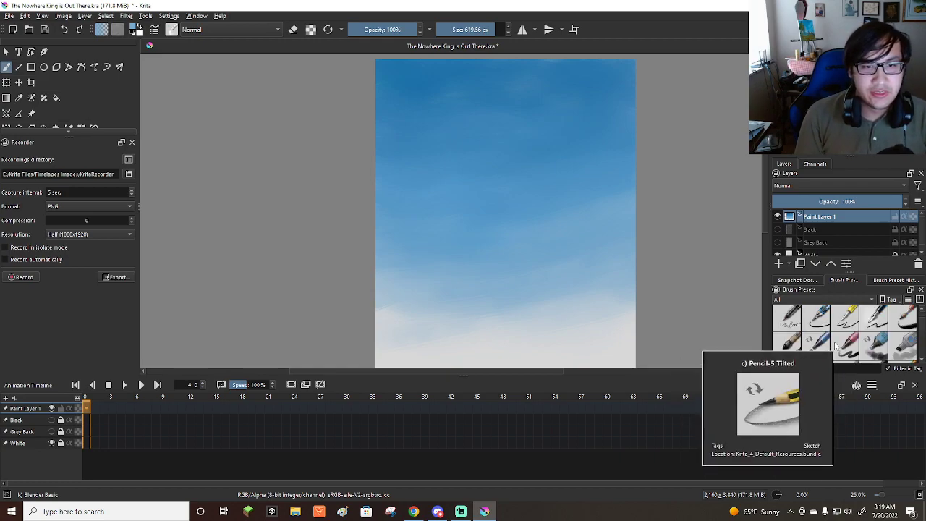
{"action": "scroll", "coordinate": [839, 344], "scroll_direction": "up", "scroll_amount": 2}
{"action": "scroll", "coordinate": [874, 346], "scroll_direction": "down", "scroll_amount": 4}
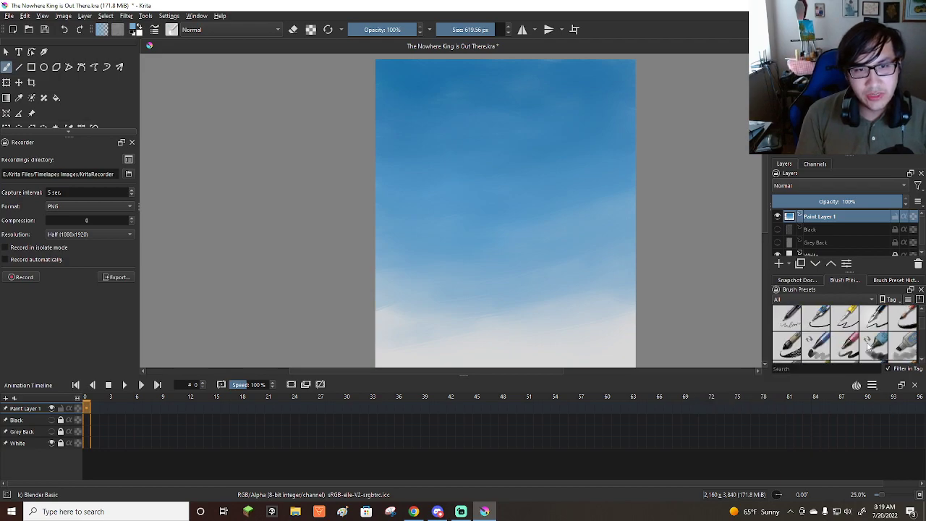
{"action": "scroll", "coordinate": [821, 351], "scroll_direction": "up", "scroll_amount": 2}
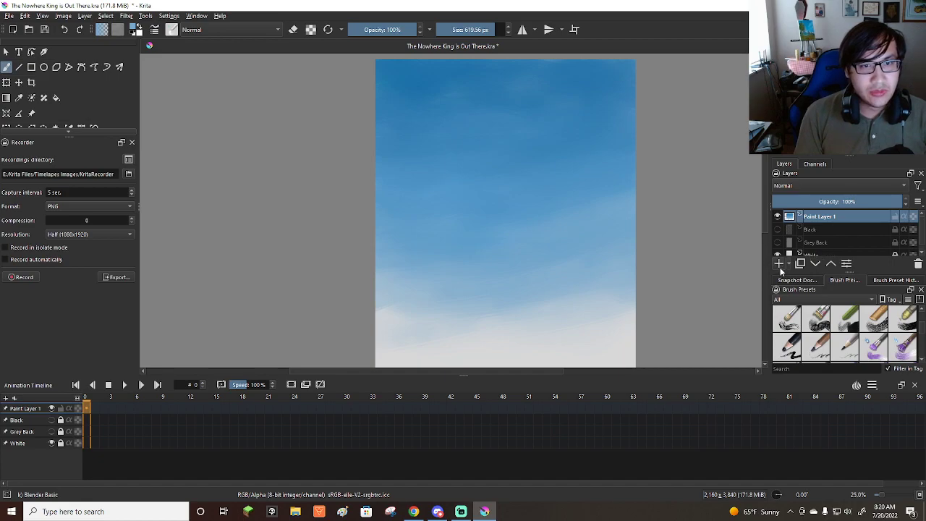
{"action": "scroll", "coordinate": [839, 353], "scroll_direction": "down", "scroll_amount": 2}
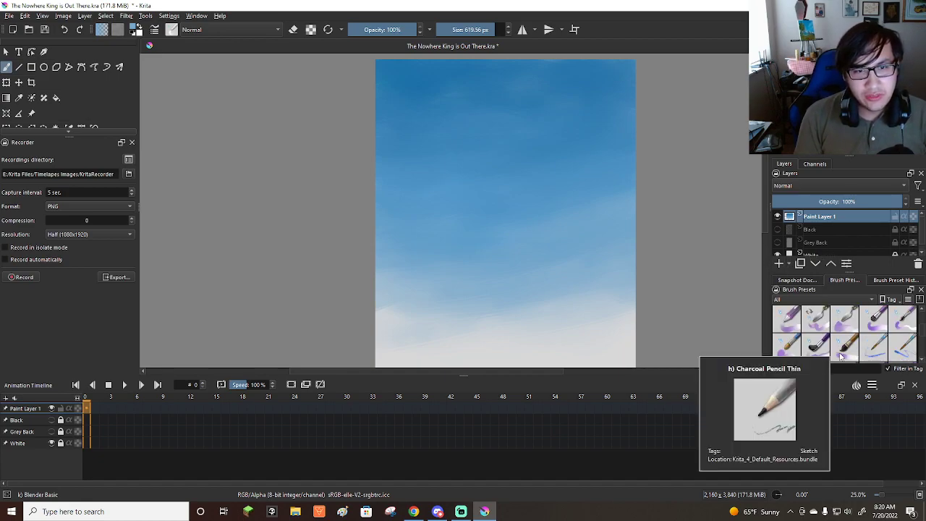
{"action": "scroll", "coordinate": [839, 353], "scroll_direction": "down", "scroll_amount": 2}
{"action": "scroll", "coordinate": [843, 351], "scroll_direction": "up", "scroll_amount": 5}
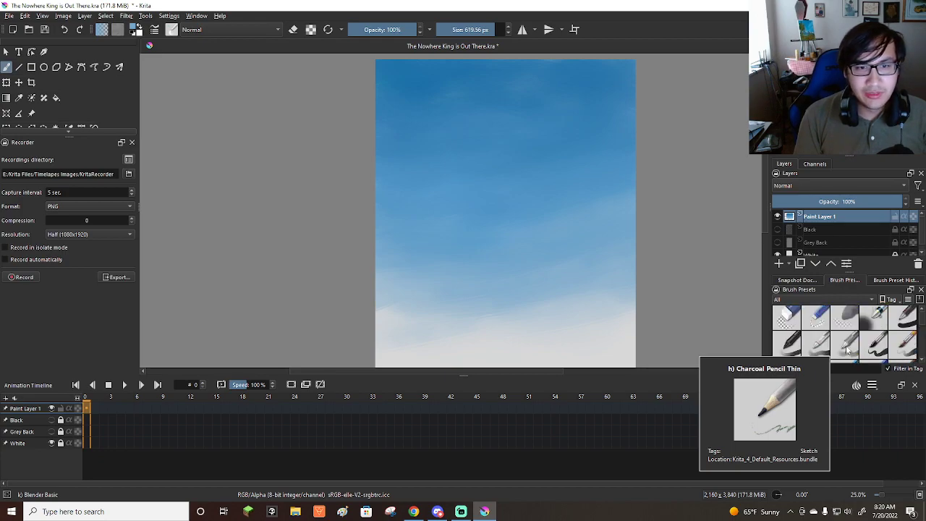
{"action": "left_click", "coordinate": [846, 345]}
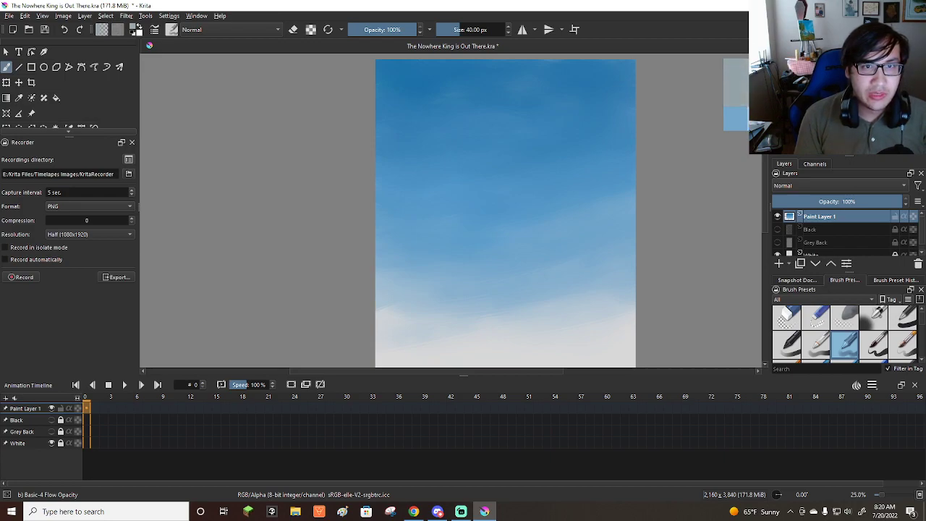
Paint the first pale grey strokes of a cloud at the canvas's upper right edge, varying the brush size up to about 70 px.
{"action": "scroll", "coordinate": [677, 162], "scroll_direction": "down", "scroll_amount": 1}
{"action": "scroll", "coordinate": [554, 105], "scroll_direction": "up", "scroll_amount": 1}
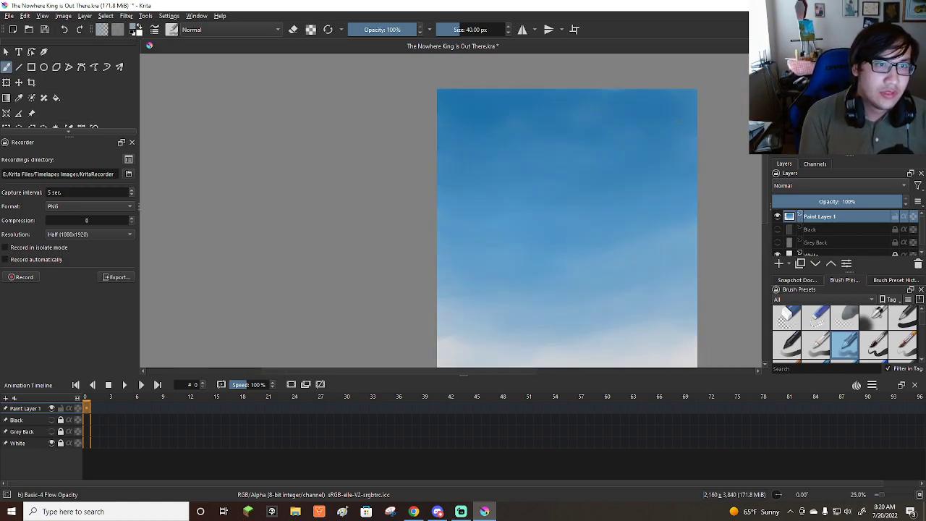
{"action": "key", "text": "bracketright"}
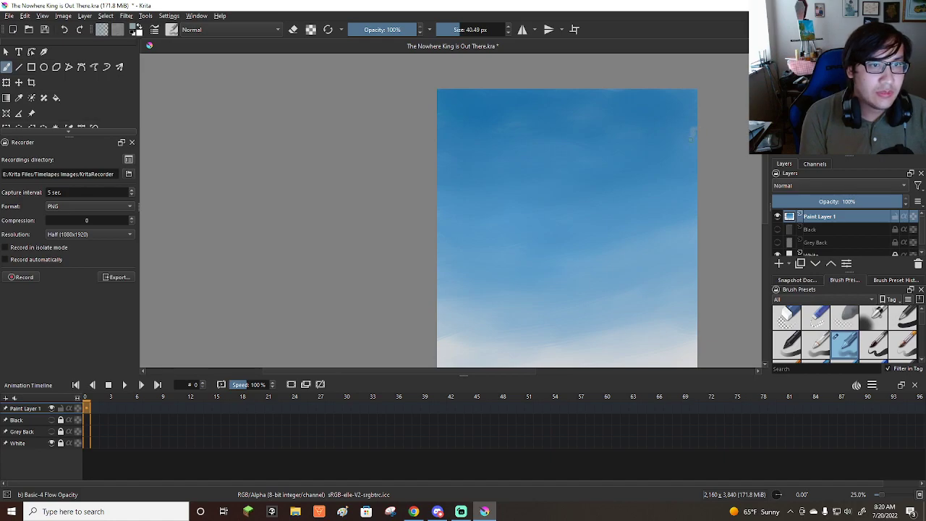
{"action": "left_click_drag", "start_coordinate": [689, 137], "coordinate": [681, 147]}
{"action": "key", "text": "bracketright"}
{"action": "key", "text": "bracketright"}
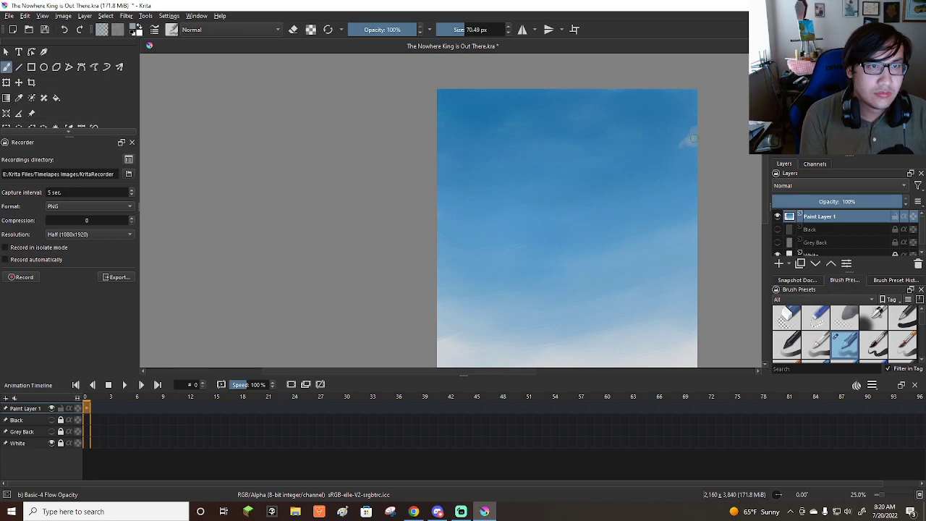
{"action": "mouse_move", "coordinate": [692, 147]}
{"action": "left_mouse_down"}
{"action": "mouse_move", "coordinate": [660, 176]}
{"action": "mouse_move", "coordinate": [697, 164]}
{"action": "mouse_move", "coordinate": [648, 192]}
{"action": "mouse_move", "coordinate": [673, 183]}
{"action": "left_mouse_up"}
{"action": "key", "text": "bracketleft"}
{"action": "key", "text": "bracketleft"}
{"action": "key", "text": "bracketleft"}
{"action": "key", "text": "bracketleft"}
{"action": "key", "text": "bracketleft"}
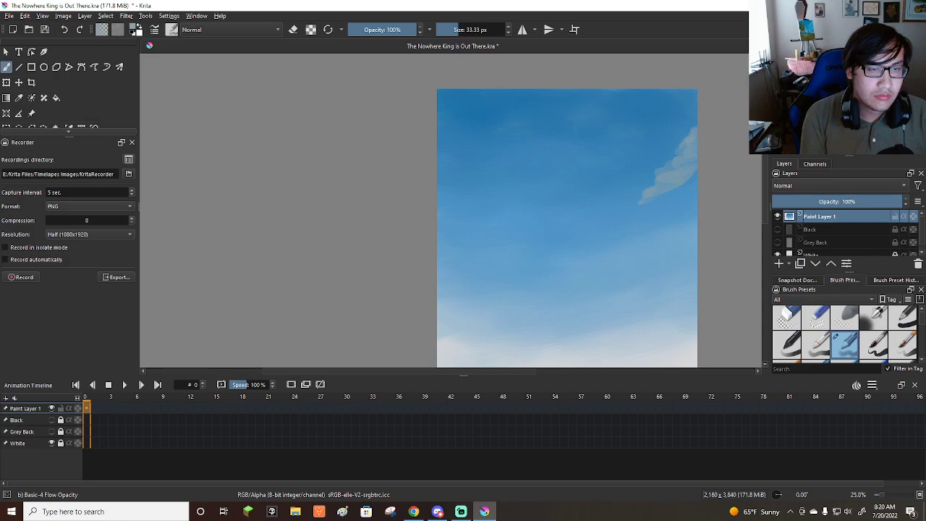
Fill out the upper right cloud with larger pale grey strokes, giving it a rounded, puffy outline.
{"action": "key", "text": "bracketright"}
{"action": "key", "text": "bracketright"}
{"action": "key", "text": "bracketright"}
{"action": "key", "text": "bracketright"}
{"action": "key", "text": "bracketright"}
{"action": "key", "text": "bracketright"}
{"action": "key", "text": "bracketright"}
{"action": "key", "text": "bracketright"}
{"action": "key", "text": "bracketright"}
{"action": "mouse_move", "coordinate": [700, 170]}
{"action": "left_mouse_down"}
{"action": "mouse_move", "coordinate": [703, 119]}
{"action": "mouse_move", "coordinate": [683, 167]}
{"action": "mouse_move", "coordinate": [675, 158]}
{"action": "mouse_move", "coordinate": [668, 169]}
{"action": "mouse_move", "coordinate": [695, 137]}
{"action": "mouse_move", "coordinate": [678, 187]}
{"action": "left_mouse_up"}
{"action": "key", "text": "bracketleft"}
{"action": "key", "text": "bracketleft"}
{"action": "key", "text": "bracketleft"}
{"action": "key", "text": "bracketleft"}
{"action": "key", "text": "bracketleft"}
{"action": "key", "text": "bracketleft"}
{"action": "key", "text": "bracketleft"}
{"action": "key", "text": "bracketleft"}
{"action": "key", "text": "bracketleft"}
{"action": "key", "text": "bracketleft"}
{"action": "key", "text": "bracketleft"}
{"action": "key", "text": "bracketleft"}
{"action": "key", "text": "bracketleft"}
{"action": "key", "text": "bracketleft"}
{"action": "key", "text": "bracketleft"}
{"action": "key", "text": "bracketleft"}
{"action": "key", "text": "bracketleft"}
{"action": "key", "text": "bracketleft"}
{"action": "key", "text": "bracketleft"}
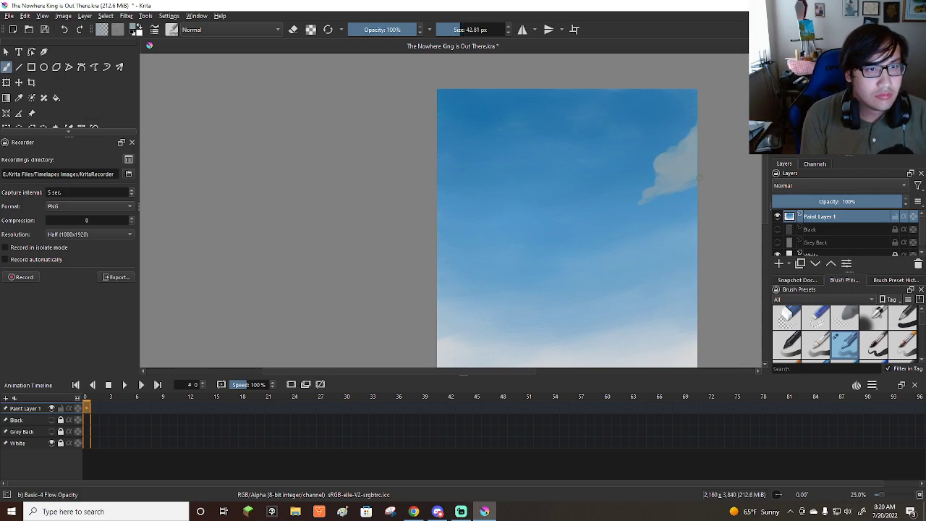
{"action": "key", "text": "bracketright"}
{"action": "key", "text": "bracketright"}
{"action": "key", "text": "bracketright"}
{"action": "key", "text": "bracketright"}
{"action": "key", "text": "bracketright"}
{"action": "key", "text": "bracketright"}
{"action": "key", "text": "bracketright"}
{"action": "key", "text": "bracketright"}
{"action": "key", "text": "bracketright"}
{"action": "key", "text": "bracketright"}
{"action": "key", "text": "bracketright"}
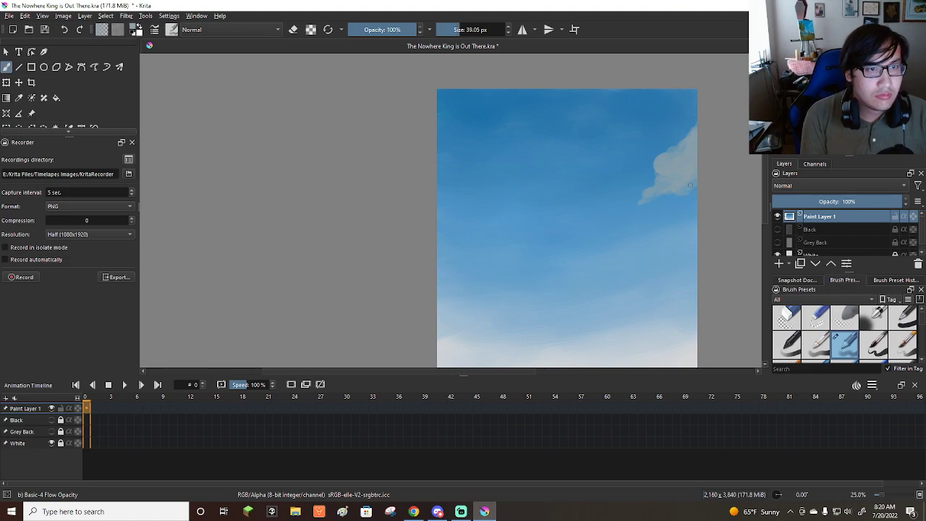
Extend the right-hand cloud downward along the canvas edge with jagged grey strokes, ending in a thin tip pointing left.
{"action": "mouse_move", "coordinate": [675, 209]}
{"action": "left_mouse_down"}
{"action": "mouse_move", "coordinate": [689, 191]}
{"action": "mouse_move", "coordinate": [646, 241]}
{"action": "mouse_move", "coordinate": [675, 238]}
{"action": "mouse_move", "coordinate": [674, 221]}
{"action": "mouse_move", "coordinate": [664, 232]}
{"action": "mouse_move", "coordinate": [689, 204]}
{"action": "mouse_move", "coordinate": [647, 250]}
{"action": "mouse_move", "coordinate": [677, 235]}
{"action": "mouse_move", "coordinate": [645, 245]}
{"action": "left_mouse_up"}
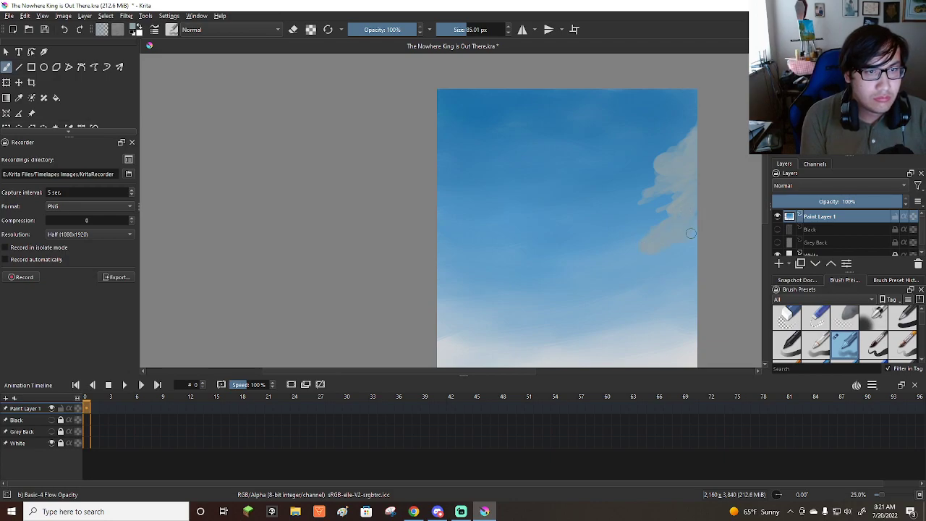
{"action": "mouse_move", "coordinate": [647, 249]}
{"action": "left_mouse_down", "text": "shift"}
{"action": "mouse_move", "coordinate": [596, 256]}
{"action": "mouse_move", "coordinate": [689, 230]}
{"action": "mouse_move", "coordinate": [614, 266]}
{"action": "mouse_move", "coordinate": [656, 254]}
{"action": "left_mouse_up", "text": "shift"}
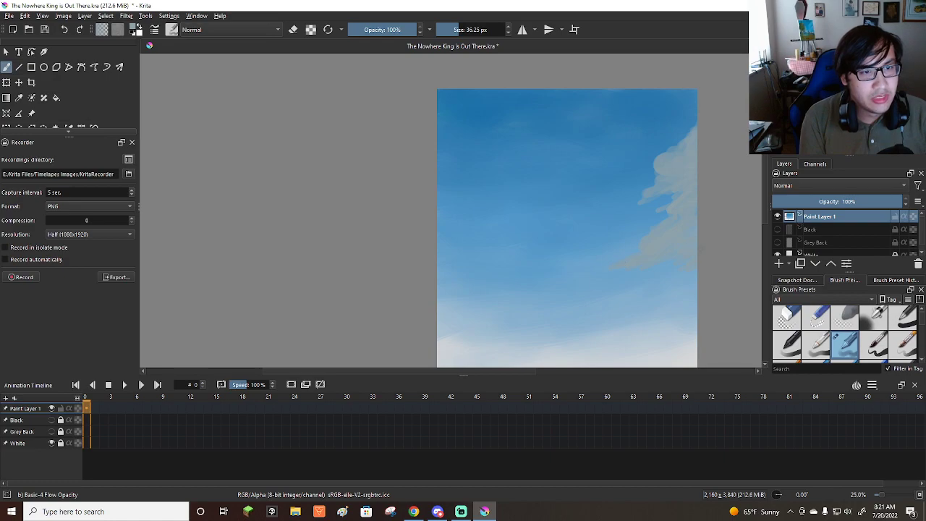
{"action": "left_click_drag", "start_coordinate": [683, 250], "coordinate": [726, 249], "text": "shift"}
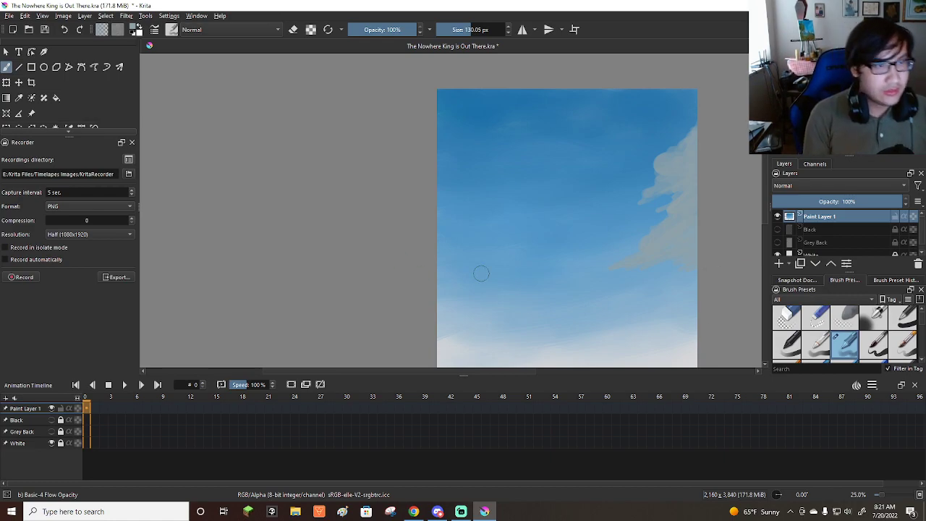
Block in a grey cloud at the canvas's left edge above the white horizon, tapering it rightward with a smaller brush.
{"action": "mouse_move", "coordinate": [436, 275]}
{"action": "left_mouse_down"}
{"action": "mouse_move", "coordinate": [490, 300]}
{"action": "mouse_move", "coordinate": [476, 291]}
{"action": "mouse_move", "coordinate": [488, 290]}
{"action": "mouse_move", "coordinate": [451, 285]}
{"action": "mouse_move", "coordinate": [477, 290]}
{"action": "mouse_move", "coordinate": [461, 280]}
{"action": "mouse_move", "coordinate": [513, 310]}
{"action": "mouse_move", "coordinate": [484, 301]}
{"action": "mouse_move", "coordinate": [502, 292]}
{"action": "mouse_move", "coordinate": [474, 283]}
{"action": "mouse_move", "coordinate": [479, 290]}
{"action": "mouse_move", "coordinate": [492, 275]}
{"action": "mouse_move", "coordinate": [464, 286]}
{"action": "mouse_move", "coordinate": [485, 283]}
{"action": "mouse_move", "coordinate": [431, 274]}
{"action": "mouse_move", "coordinate": [512, 309]}
{"action": "mouse_move", "coordinate": [442, 296]}
{"action": "mouse_move", "coordinate": [516, 311]}
{"action": "left_mouse_up"}
{"action": "key", "text": "bracketleft"}
{"action": "key", "text": "bracketleft"}
{"action": "key", "text": "bracketleft"}
{"action": "key", "text": "bracketleft"}
{"action": "key", "text": "bracketleft"}
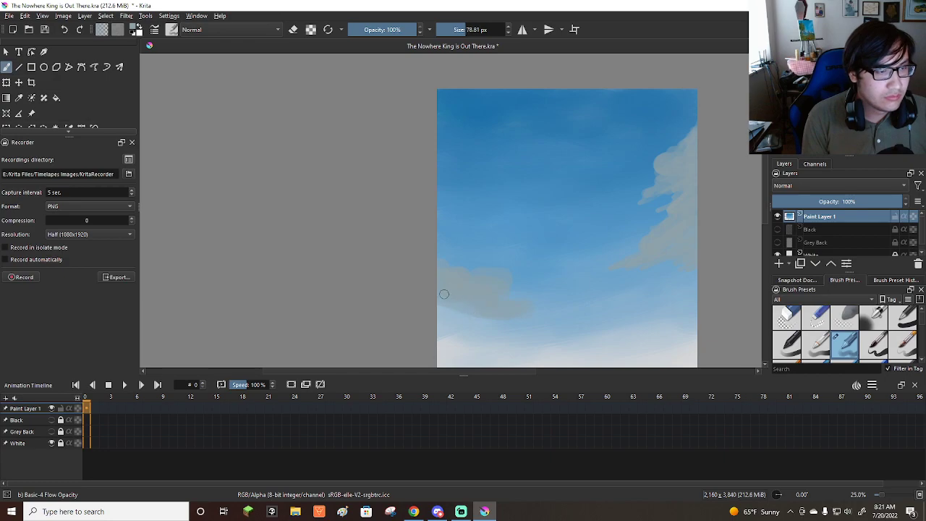
{"action": "key", "text": "bracketleft"}
{"action": "key", "text": "bracketleft"}
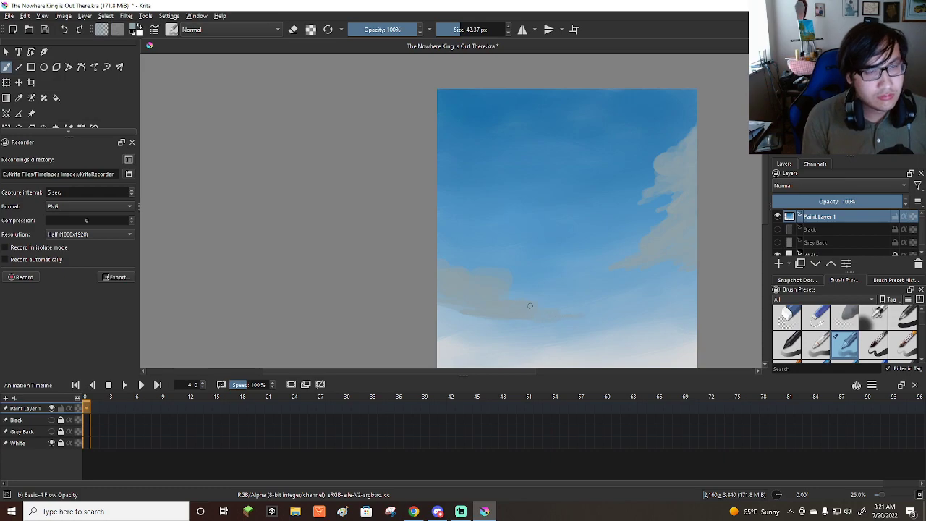
Build up the left cloud with a rounded top and a darker underside that trails to the right.
{"action": "scroll", "coordinate": [528, 297], "scroll_direction": "down", "scroll_amount": 2}
{"action": "scroll", "coordinate": [561, 227], "scroll_direction": "up", "scroll_amount": 2}
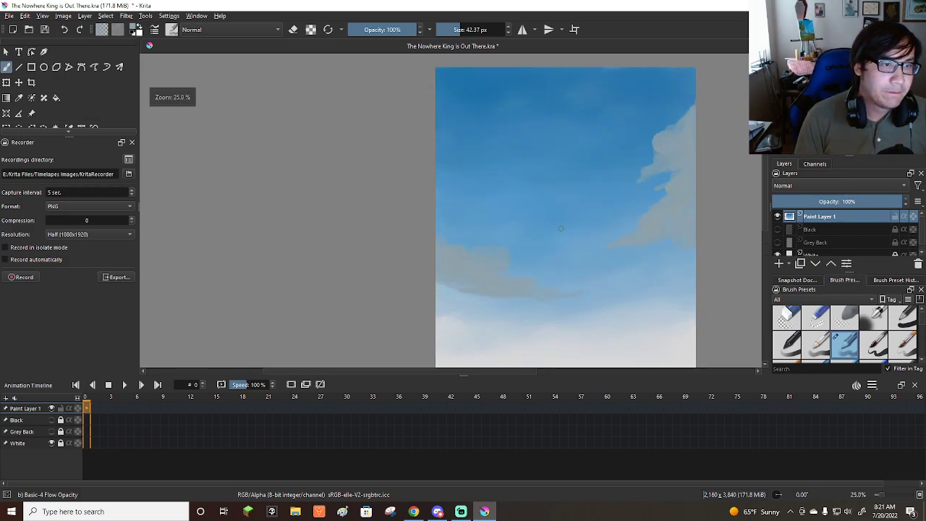
{"action": "key", "text": "bracketright"}
{"action": "left_click_drag", "start_coordinate": [448, 252], "coordinate": [485, 251], "text": "shift"}
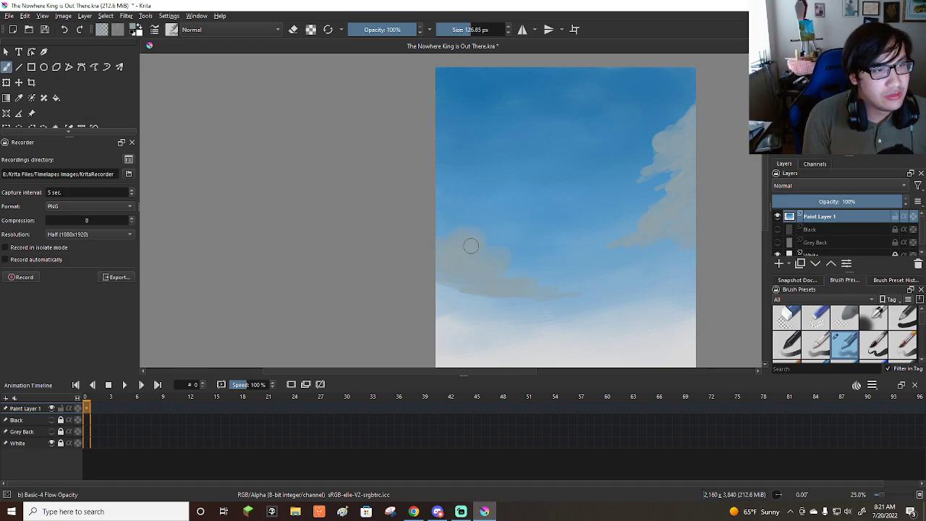
{"action": "mouse_move", "coordinate": [437, 280]}
{"action": "left_mouse_down"}
{"action": "mouse_move", "coordinate": [550, 303]}
{"action": "mouse_move", "coordinate": [451, 294]}
{"action": "mouse_move", "coordinate": [448, 302]}
{"action": "mouse_move", "coordinate": [534, 320]}
{"action": "left_mouse_up"}
{"action": "mouse_move", "coordinate": [531, 318]}
{"action": "left_mouse_down", "text": "shift"}
{"action": "mouse_move", "coordinate": [507, 310]}
{"action": "mouse_move", "coordinate": [522, 317]}
{"action": "left_mouse_up", "text": "shift"}
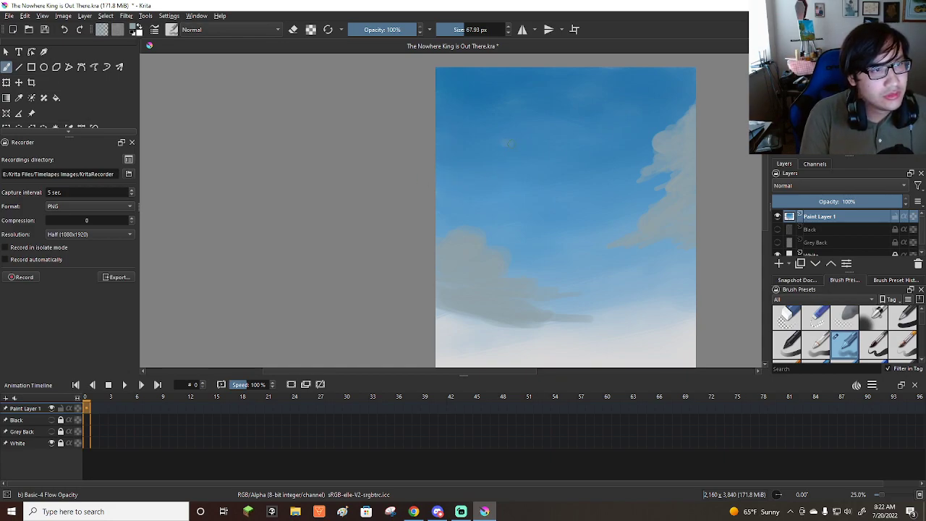
Paint a small pale grey cloud in the upper left of the sky with a rounded top and a tail tapering right.
{"action": "mouse_move", "coordinate": [497, 146]}
{"action": "left_mouse_down"}
{"action": "mouse_move", "coordinate": [507, 148]}
{"action": "mouse_move", "coordinate": [477, 152]}
{"action": "mouse_move", "coordinate": [507, 152]}
{"action": "mouse_move", "coordinate": [500, 160]}
{"action": "left_mouse_up"}
{"action": "key", "text": "bracketleft"}
{"action": "key", "text": "bracketleft"}
{"action": "key", "text": "bracketleft"}
{"action": "key", "text": "bracketleft"}
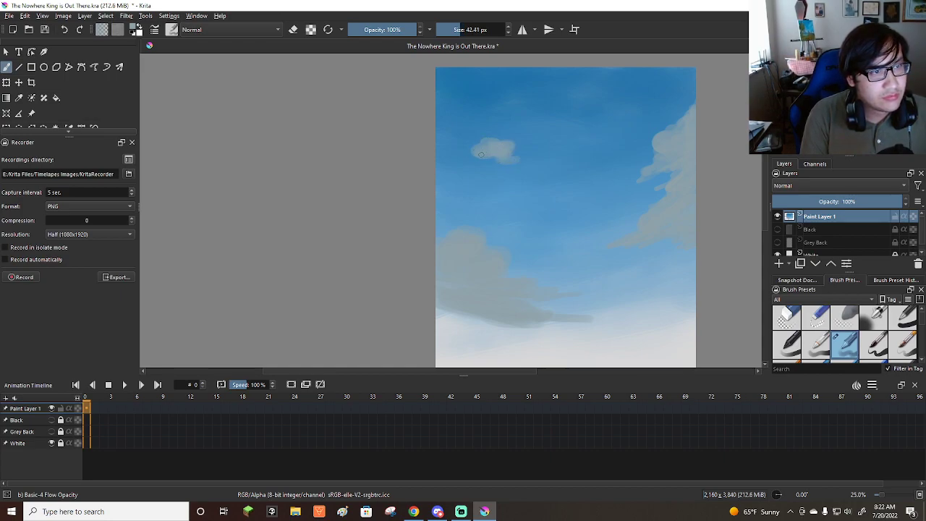
{"action": "mouse_move", "coordinate": [536, 168]}
{"action": "left_mouse_down"}
{"action": "mouse_move", "coordinate": [471, 157]}
{"action": "mouse_move", "coordinate": [519, 165]}
{"action": "left_mouse_up"}
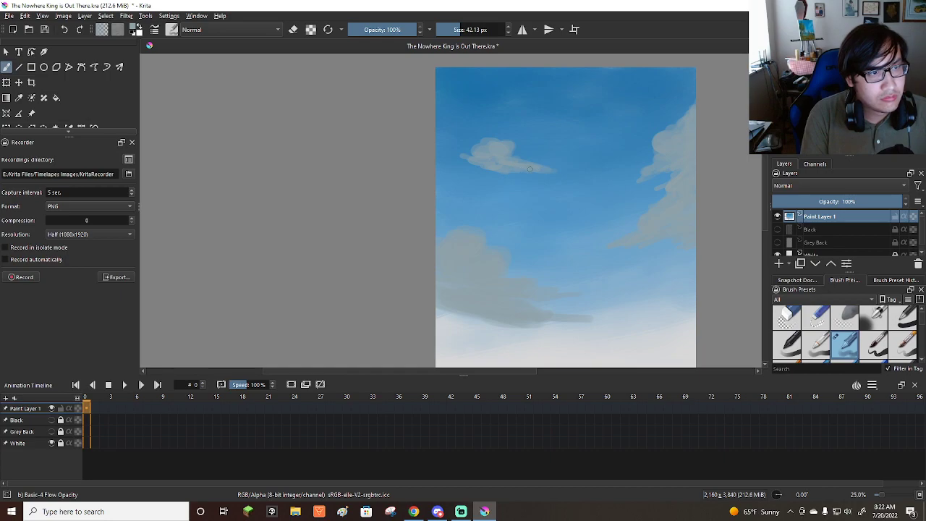
{"action": "key", "text": "bracketleft"}
{"action": "key", "text": "bracketleft"}
{"action": "key", "text": "bracketleft"}
{"action": "key", "text": "bracketleft"}
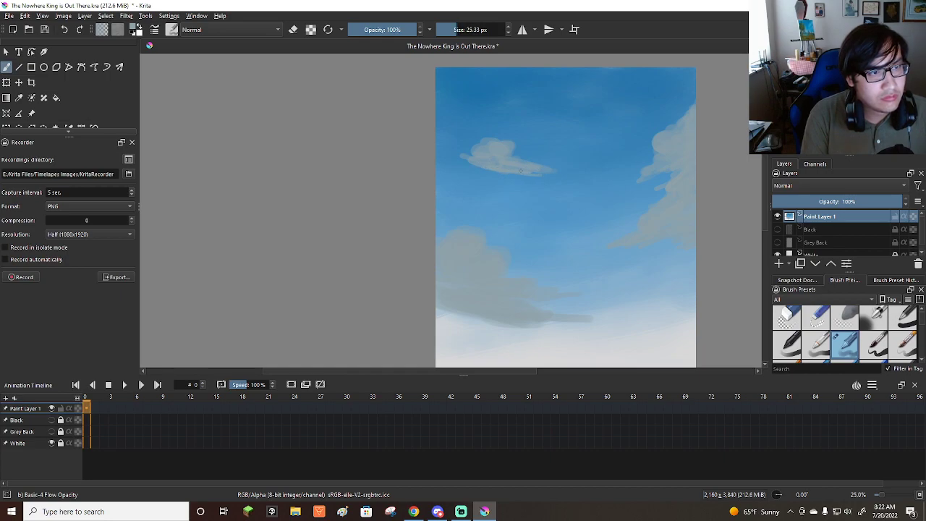
Extend the small upper cloud's left end into a narrow tip toward the canvas edge.
{"action": "key", "text": "bracketright"}
{"action": "key", "text": "bracketright"}
{"action": "key", "text": "bracketright"}
{"action": "key", "text": "bracketright"}
{"action": "key", "text": "bracketright"}
{"action": "key", "text": "bracketright"}
{"action": "key", "text": "bracketright"}
{"action": "left_click_drag", "start_coordinate": [466, 154], "coordinate": [441, 151]}
{"action": "key", "text": "bracketleft"}
{"action": "key", "text": "bracketleft"}
{"action": "key", "text": "bracketleft"}
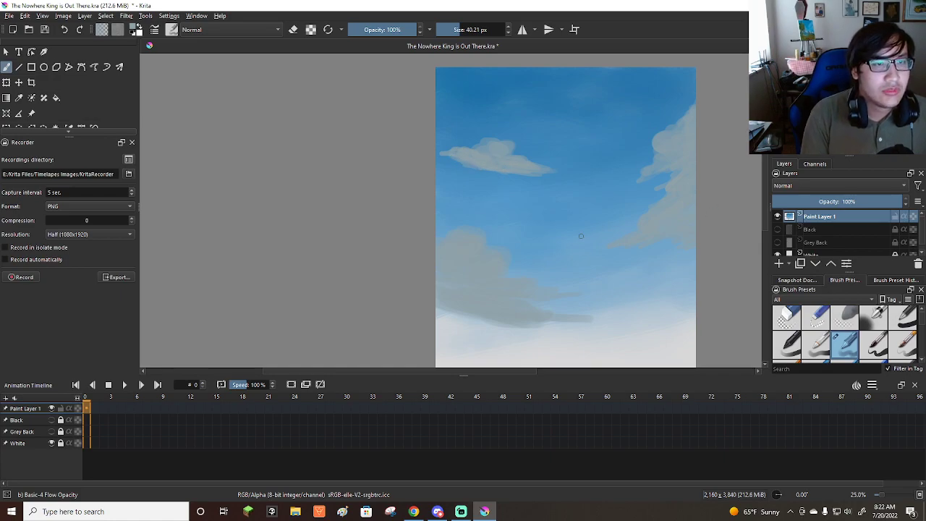
Paint thin, faint diagonal cloud streaks across the sky between the clouds, using a brush of about 20 to 32 px.
{"action": "key", "text": "bracketleft"}
{"action": "left_click_drag", "start_coordinate": [657, 94], "coordinate": [656, 93]}
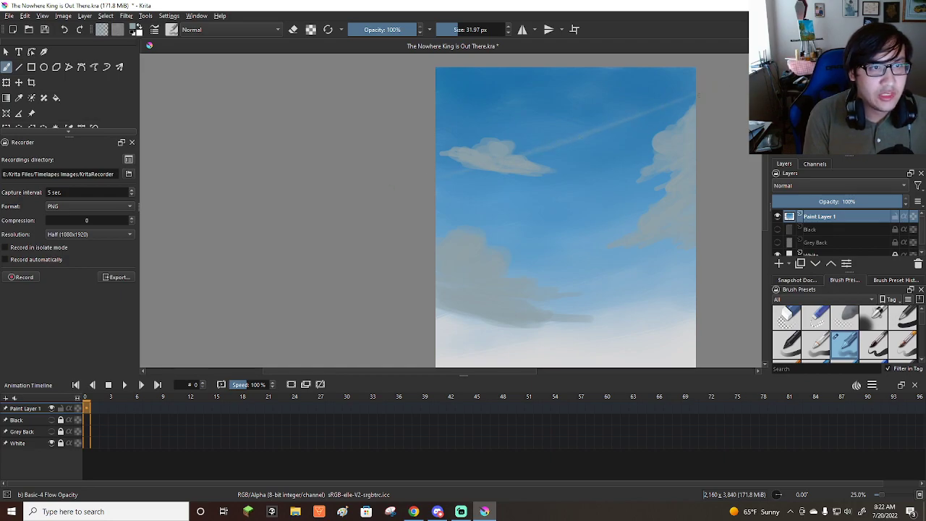
{"action": "key", "text": "bracketleft"}
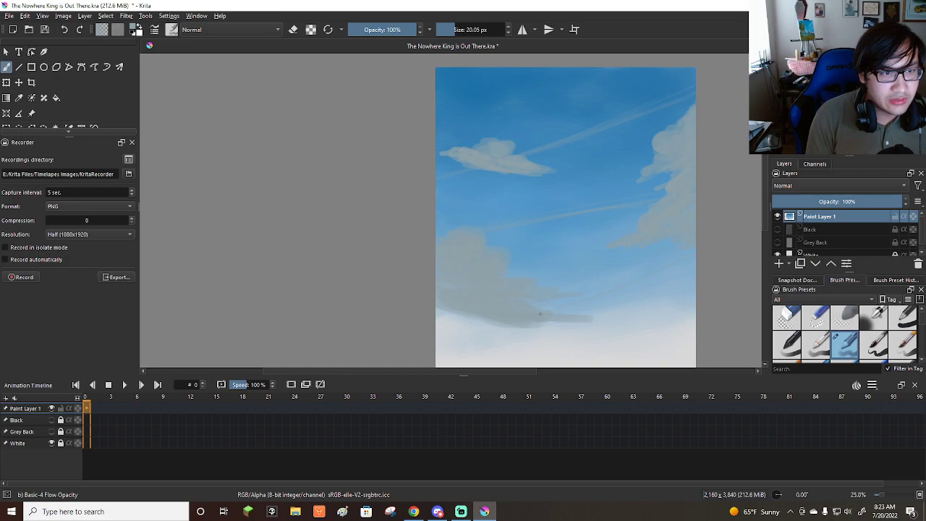
{"action": "key", "text": "super"}
{"action": "type", "text": "ssVPN"}
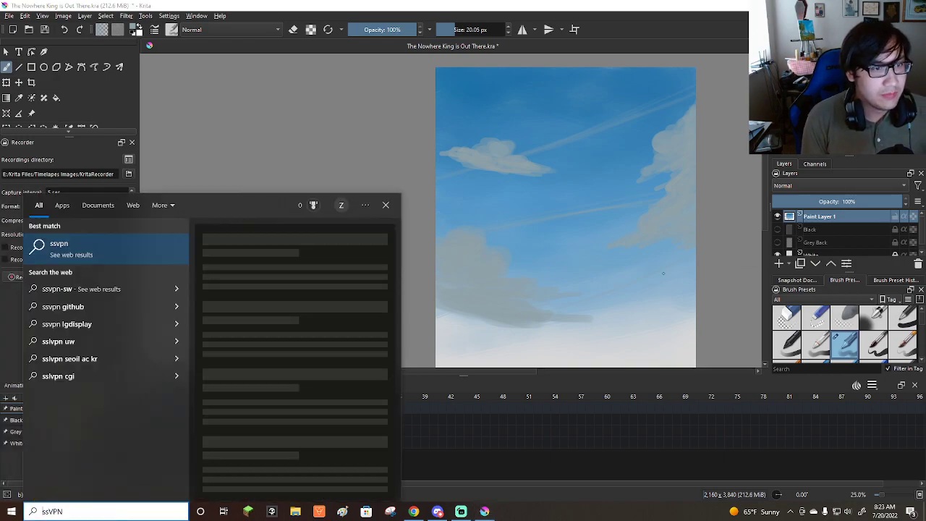
{"action": "key", "text": "Escape"}
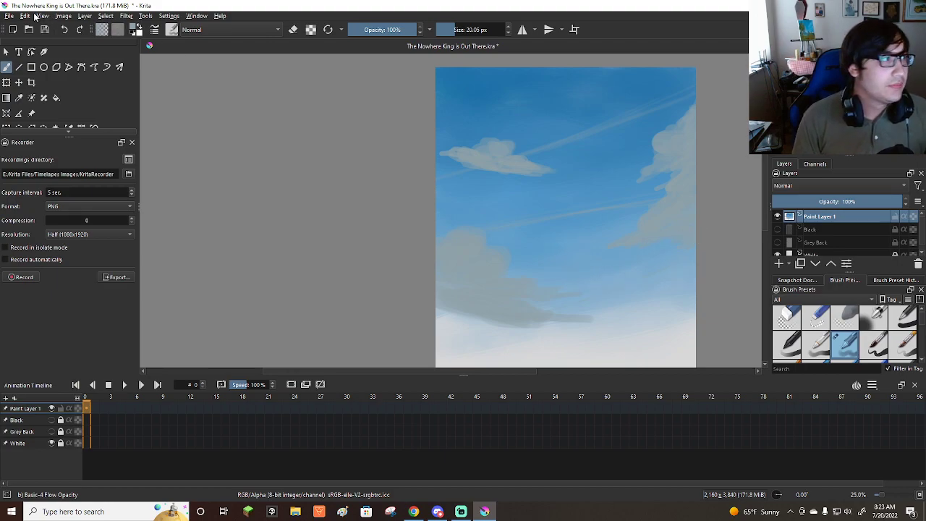
Save the painting.
{"action": "left_click", "coordinate": [9, 15]}
{"action": "left_click", "coordinate": [36, 62]}
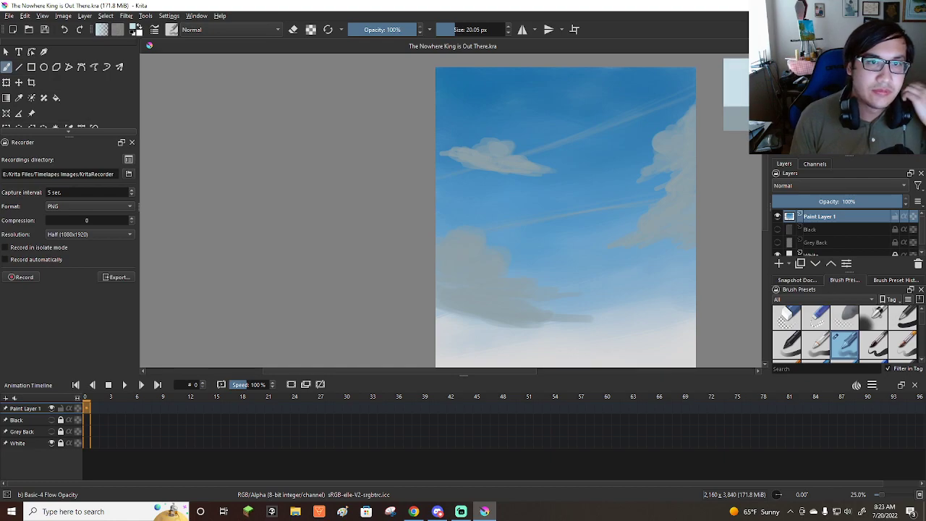
Paint near-white highlights on the rounded puffs of the right-hand cloud's upper half.
{"action": "scroll", "coordinate": [587, 200], "scroll_direction": "down", "scroll_amount": 1}
{"action": "scroll", "coordinate": [663, 157], "scroll_direction": "up", "scroll_amount": 2}
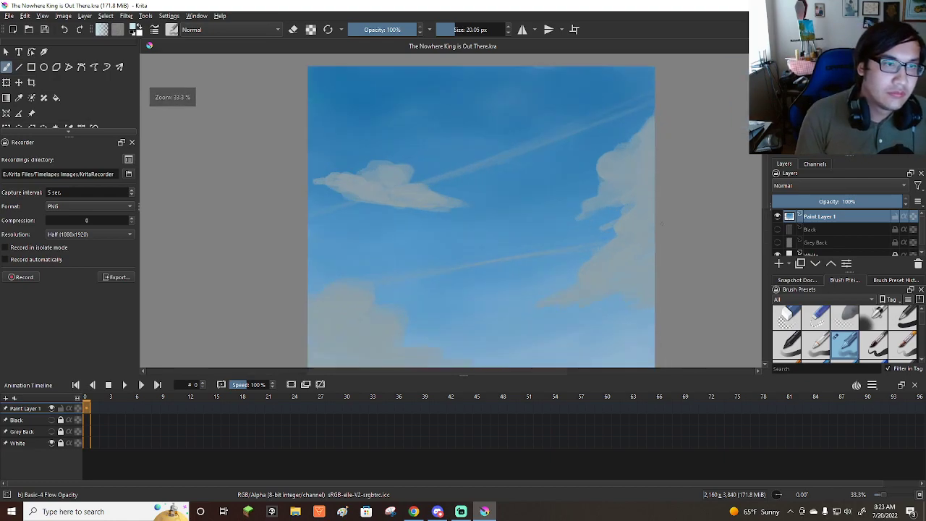
{"action": "mouse_move", "coordinate": [627, 156]}
{"action": "left_mouse_down", "text": "shift"}
{"action": "mouse_move", "coordinate": [655, 122]}
{"action": "mouse_move", "coordinate": [647, 134]}
{"action": "mouse_move", "coordinate": [654, 124]}
{"action": "mouse_move", "coordinate": [659, 133]}
{"action": "mouse_move", "coordinate": [646, 144]}
{"action": "mouse_move", "coordinate": [645, 130]}
{"action": "mouse_move", "coordinate": [643, 146]}
{"action": "mouse_move", "coordinate": [603, 167]}
{"action": "mouse_move", "coordinate": [663, 135]}
{"action": "mouse_move", "coordinate": [650, 156]}
{"action": "mouse_move", "coordinate": [607, 174]}
{"action": "left_mouse_up", "text": "shift"}
{"action": "key", "text": "bracketleft"}
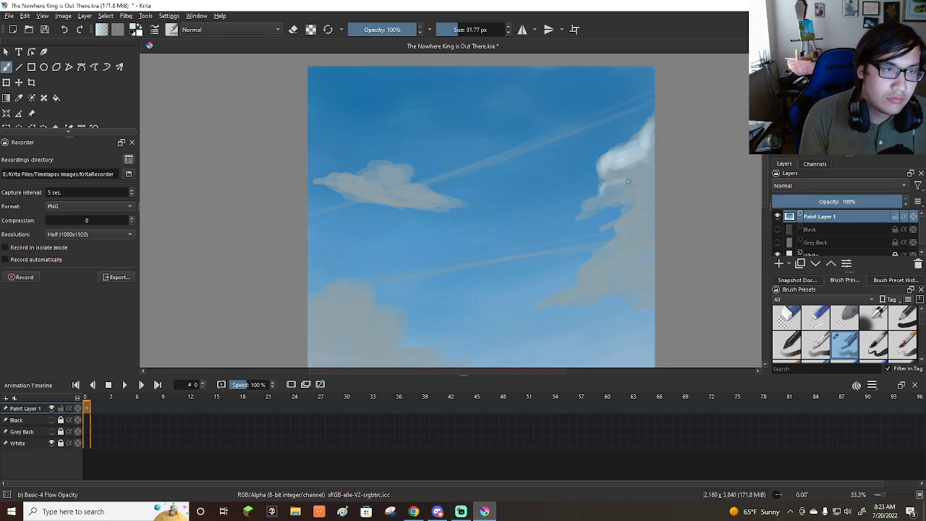
{"action": "mouse_move", "coordinate": [606, 192]}
{"action": "left_mouse_down"}
{"action": "mouse_move", "coordinate": [653, 171]}
{"action": "mouse_move", "coordinate": [604, 190]}
{"action": "mouse_move", "coordinate": [653, 182]}
{"action": "mouse_move", "coordinate": [611, 226]}
{"action": "mouse_move", "coordinate": [645, 200]}
{"action": "mouse_move", "coordinate": [630, 221]}
{"action": "mouse_move", "coordinate": [659, 209]}
{"action": "mouse_move", "coordinate": [639, 227]}
{"action": "mouse_move", "coordinate": [663, 210]}
{"action": "mouse_move", "coordinate": [643, 211]}
{"action": "mouse_move", "coordinate": [651, 185]}
{"action": "mouse_move", "coordinate": [617, 225]}
{"action": "left_mouse_up"}
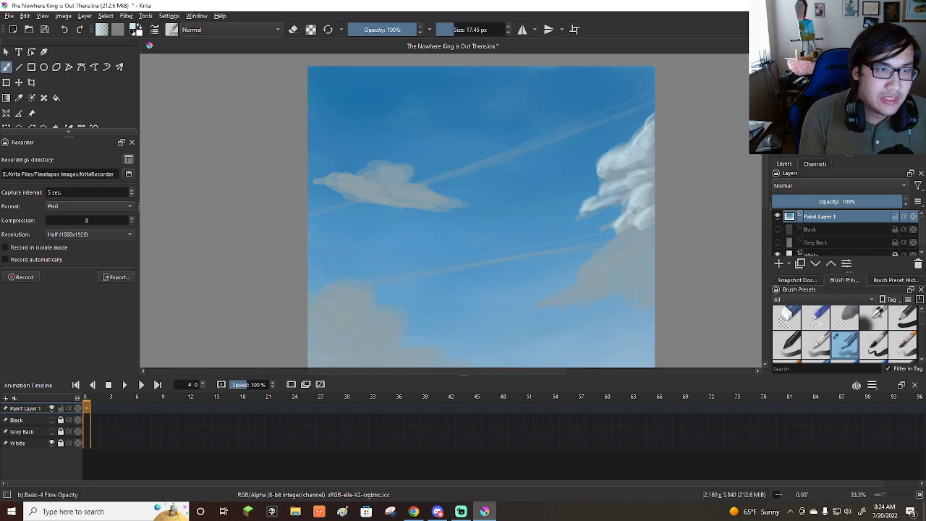
Continue the near-white highlights down the right-hand cloud's lower half and along its thin left-pointing tip.
{"action": "mouse_move", "coordinate": [610, 246]}
{"action": "left_mouse_down"}
{"action": "mouse_move", "coordinate": [625, 235]}
{"action": "mouse_move", "coordinate": [613, 247]}
{"action": "left_mouse_up"}
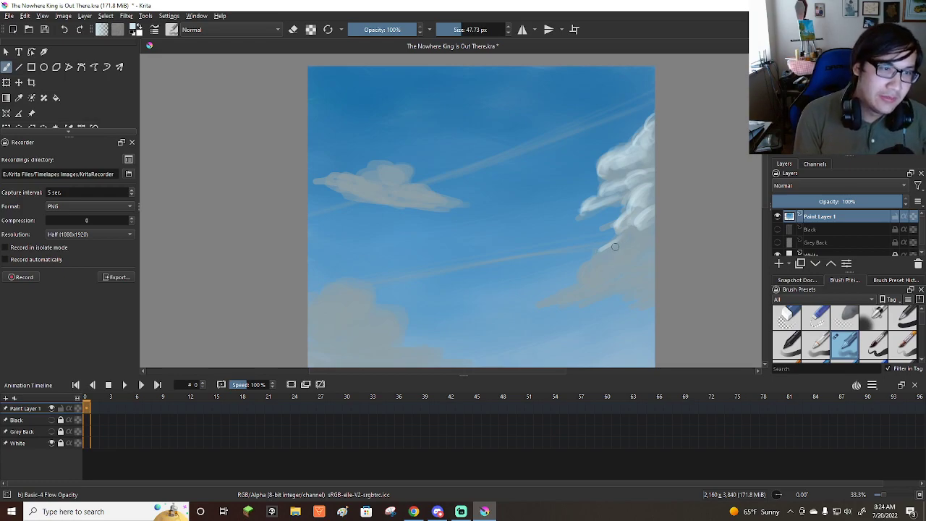
{"action": "mouse_move", "coordinate": [601, 254]}
{"action": "left_mouse_down"}
{"action": "mouse_move", "coordinate": [586, 273]}
{"action": "mouse_move", "coordinate": [642, 237]}
{"action": "mouse_move", "coordinate": [616, 256]}
{"action": "mouse_move", "coordinate": [654, 246]}
{"action": "mouse_move", "coordinate": [645, 258]}
{"action": "mouse_move", "coordinate": [589, 283]}
{"action": "left_mouse_up"}
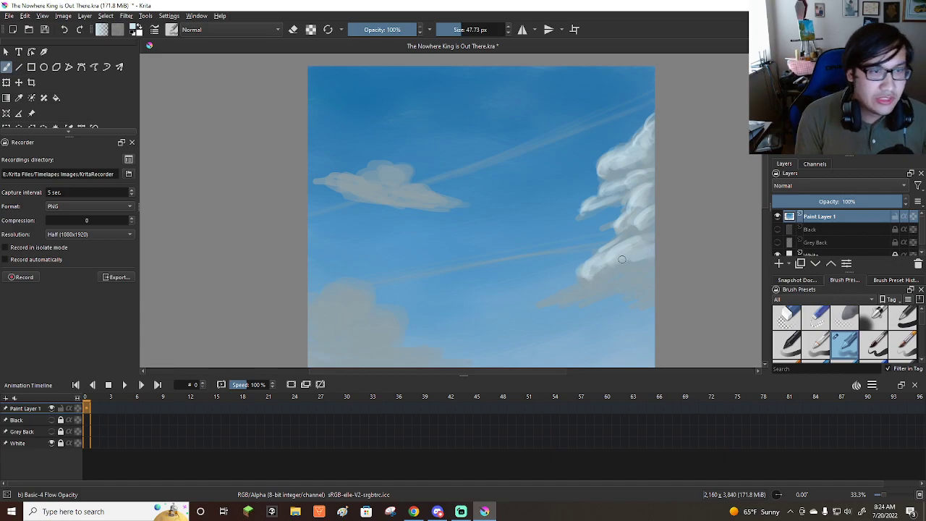
{"action": "mouse_move", "coordinate": [651, 274]}
{"action": "left_mouse_down"}
{"action": "mouse_move", "coordinate": [597, 293]}
{"action": "mouse_move", "coordinate": [644, 275]}
{"action": "mouse_move", "coordinate": [651, 286]}
{"action": "mouse_move", "coordinate": [633, 288]}
{"action": "left_mouse_up"}
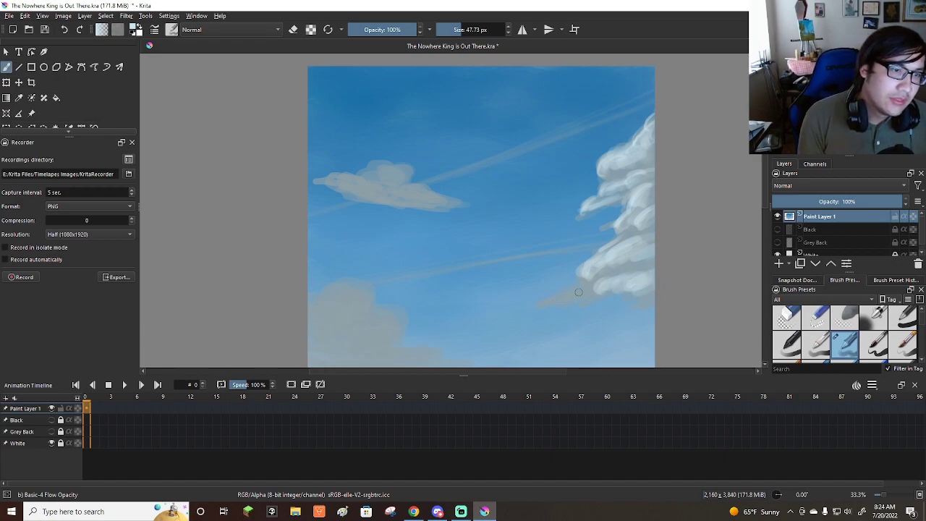
{"action": "key", "text": "bracketleft"}
{"action": "key", "text": "bracketleft"}
{"action": "left_click_drag", "start_coordinate": [576, 285], "coordinate": [549, 299]}
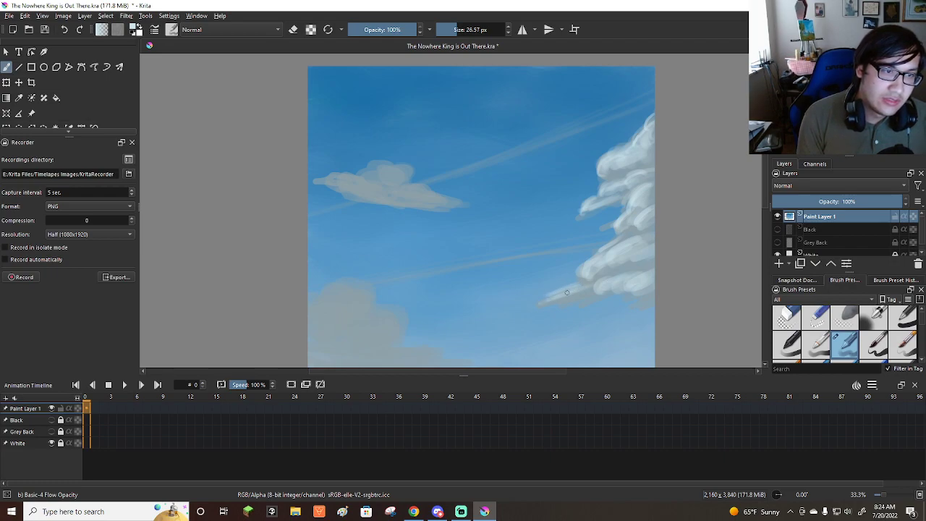
{"action": "left_click_drag", "start_coordinate": [659, 257], "coordinate": [634, 270]}
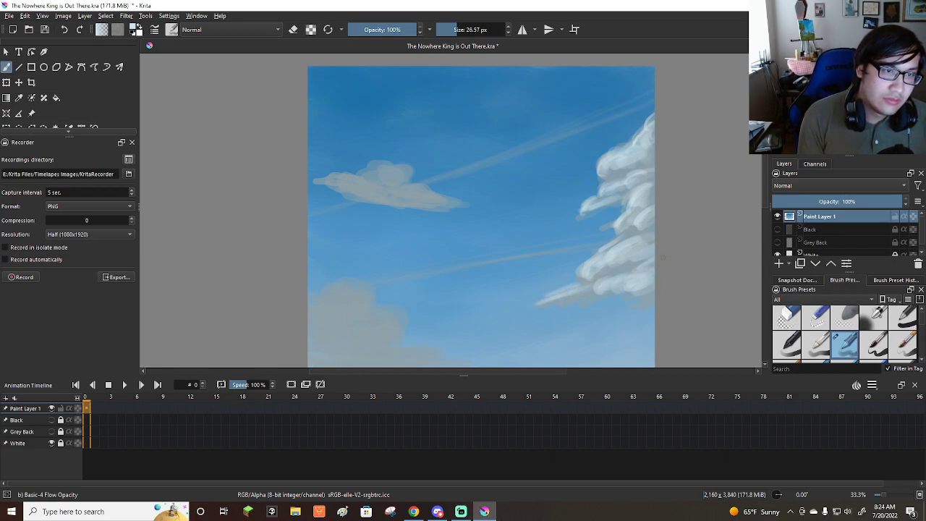
Add near-white highlights along the body and rounded top of the small upper left cloud.
{"action": "scroll", "coordinate": [649, 222], "scroll_direction": "down", "scroll_amount": 3}
{"action": "scroll", "coordinate": [604, 243], "scroll_direction": "up", "scroll_amount": 4}
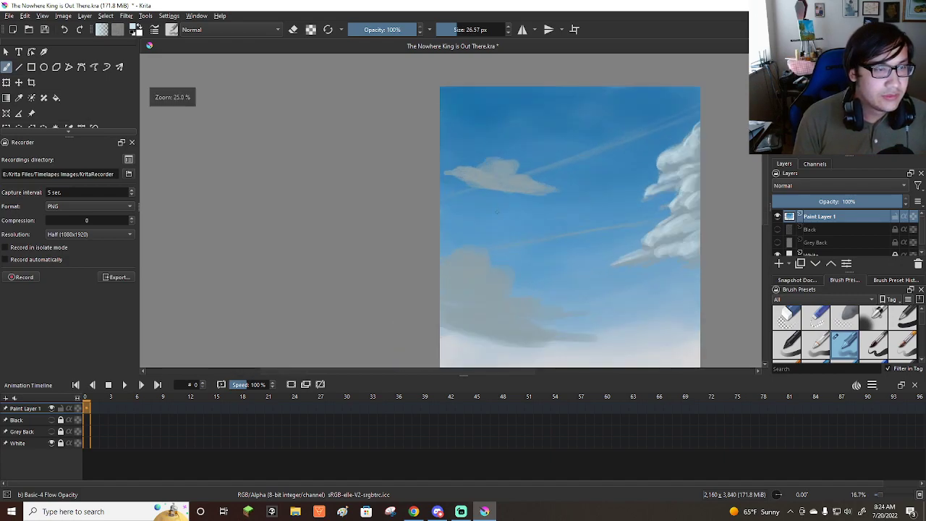
{"action": "mouse_move", "coordinate": [444, 146]}
{"action": "left_mouse_down"}
{"action": "mouse_move", "coordinate": [502, 157]}
{"action": "mouse_move", "coordinate": [448, 157]}
{"action": "mouse_move", "coordinate": [555, 172]}
{"action": "mouse_move", "coordinate": [436, 158]}
{"action": "mouse_move", "coordinate": [550, 177]}
{"action": "mouse_move", "coordinate": [419, 144]}
{"action": "mouse_move", "coordinate": [537, 165]}
{"action": "left_mouse_up"}
{"action": "key", "text": "["}
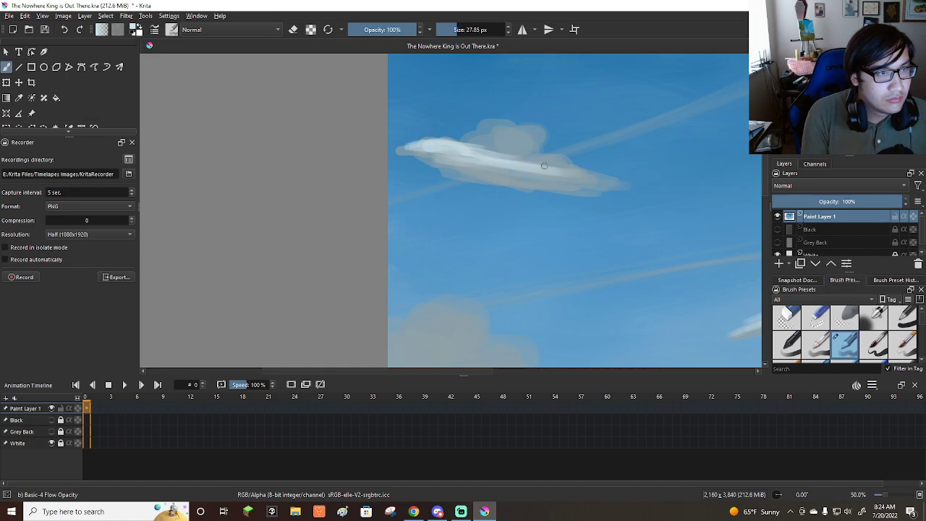
{"action": "key", "text": "]"}
{"action": "key", "text": "]"}
{"action": "key", "text": "]"}
{"action": "mouse_move", "coordinate": [515, 133]}
{"action": "left_mouse_down"}
{"action": "mouse_move", "coordinate": [485, 129]}
{"action": "mouse_move", "coordinate": [524, 143]}
{"action": "mouse_move", "coordinate": [493, 139]}
{"action": "mouse_move", "coordinate": [524, 133]}
{"action": "mouse_move", "coordinate": [522, 148]}
{"action": "mouse_move", "coordinate": [592, 171]}
{"action": "left_mouse_up"}
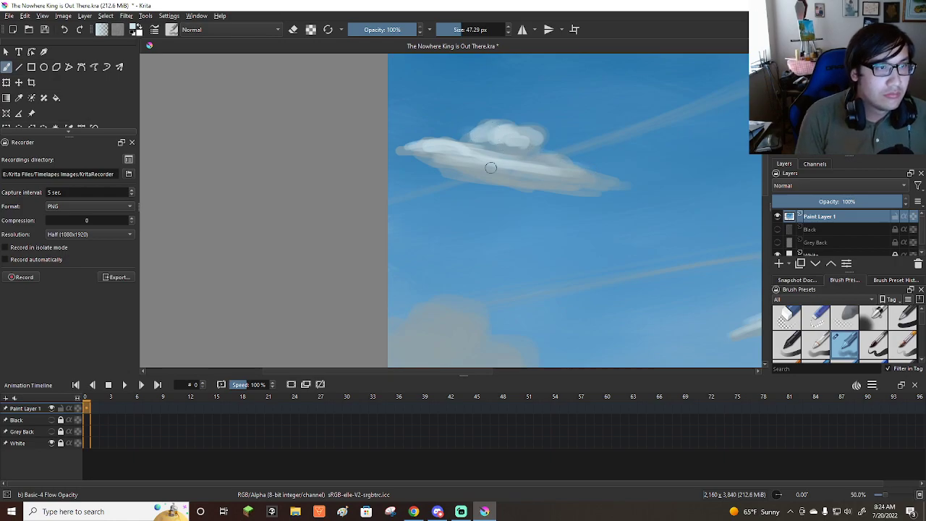
Paint near-white highlights on the large left cloud's puffs and along its tails trailing right.
{"action": "scroll", "coordinate": [499, 140], "scroll_direction": "down", "scroll_amount": 4}
{"action": "scroll", "coordinate": [557, 187], "scroll_direction": "up", "scroll_amount": 2}
{"action": "key", "text": "]"}
{"action": "key", "text": "]"}
{"action": "key", "text": "]"}
{"action": "key", "text": "]"}
{"action": "mouse_move", "coordinate": [498, 189]}
{"action": "left_mouse_down"}
{"action": "mouse_move", "coordinate": [497, 166]}
{"action": "mouse_move", "coordinate": [496, 181]}
{"action": "mouse_move", "coordinate": [526, 155]}
{"action": "mouse_move", "coordinate": [518, 170]}
{"action": "mouse_move", "coordinate": [548, 172]}
{"action": "mouse_move", "coordinate": [504, 189]}
{"action": "mouse_move", "coordinate": [515, 202]}
{"action": "mouse_move", "coordinate": [594, 201]}
{"action": "mouse_move", "coordinate": [528, 197]}
{"action": "mouse_move", "coordinate": [531, 172]}
{"action": "mouse_move", "coordinate": [552, 204]}
{"action": "mouse_move", "coordinate": [496, 207]}
{"action": "mouse_move", "coordinate": [609, 236]}
{"action": "mouse_move", "coordinate": [565, 206]}
{"action": "mouse_move", "coordinate": [567, 196]}
{"action": "mouse_move", "coordinate": [596, 205]}
{"action": "left_mouse_up"}
{"action": "key", "text": "["}
{"action": "key", "text": "["}
{"action": "key", "text": "["}
{"action": "key", "text": "["}
{"action": "key", "text": "["}
{"action": "key", "text": "["}
{"action": "key", "text": "["}
{"action": "key", "text": "["}
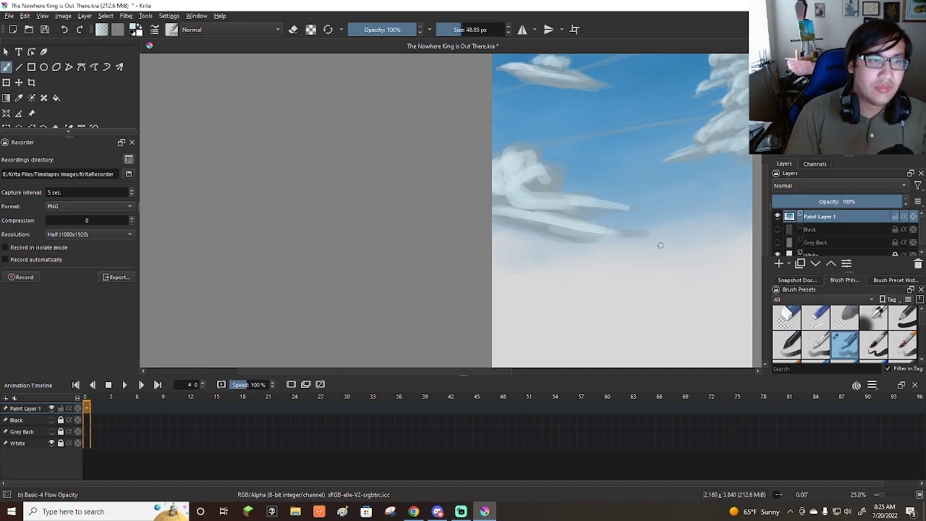
Brighten the two thin diagonal cloud streaks with light strokes, using a brush size of about 22 px.
{"action": "scroll", "coordinate": [642, 256], "scroll_direction": "down", "scroll_amount": 2}
{"action": "scroll", "coordinate": [643, 256], "scroll_direction": "up", "scroll_amount": 2}
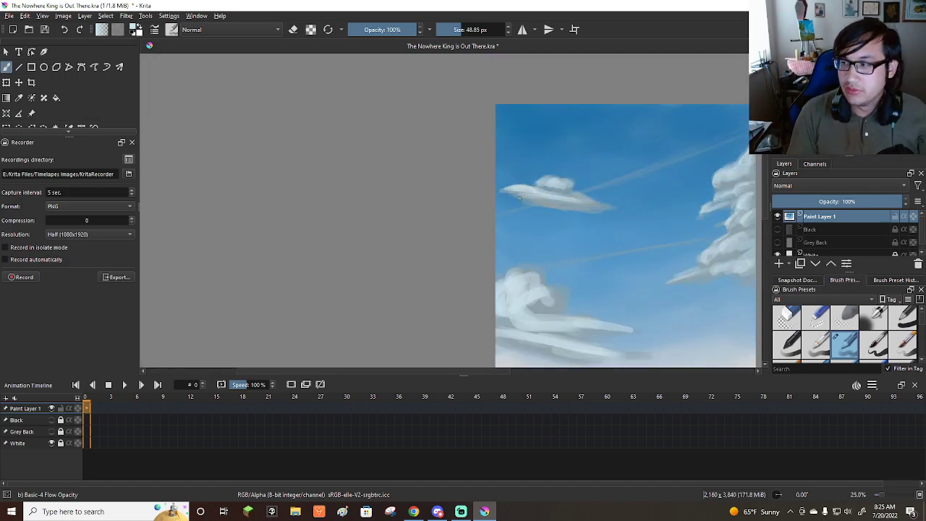
{"action": "scroll", "coordinate": [429, 176], "scroll_direction": "down", "scroll_amount": 1}
{"action": "scroll", "coordinate": [625, 165], "scroll_direction": "up", "scroll_amount": 2}
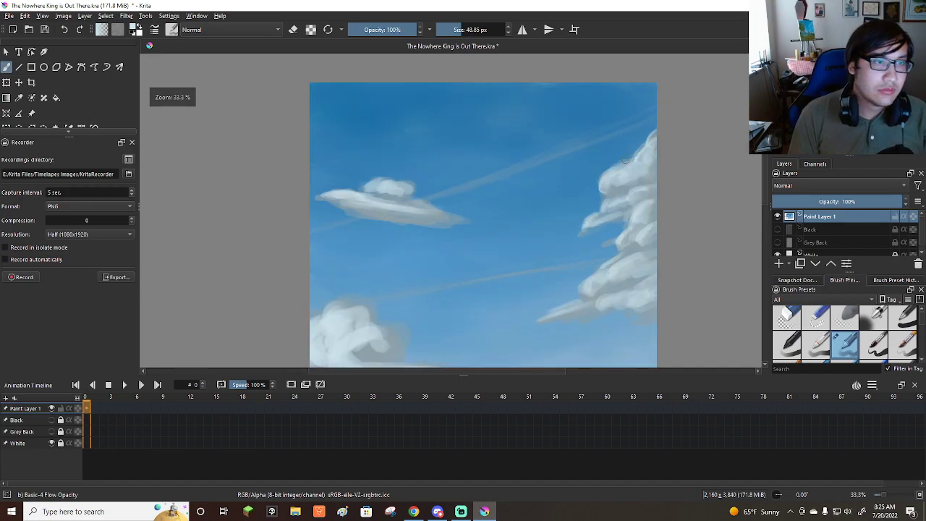
{"action": "key", "text": "bracketleft"}
{"action": "key", "text": "bracketleft"}
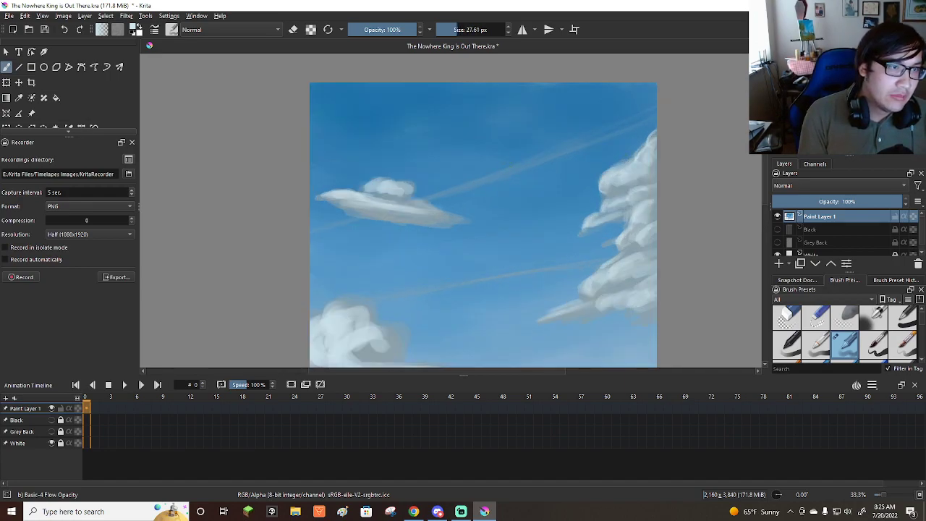
{"action": "left_click_drag", "start_coordinate": [544, 157], "coordinate": [437, 198]}
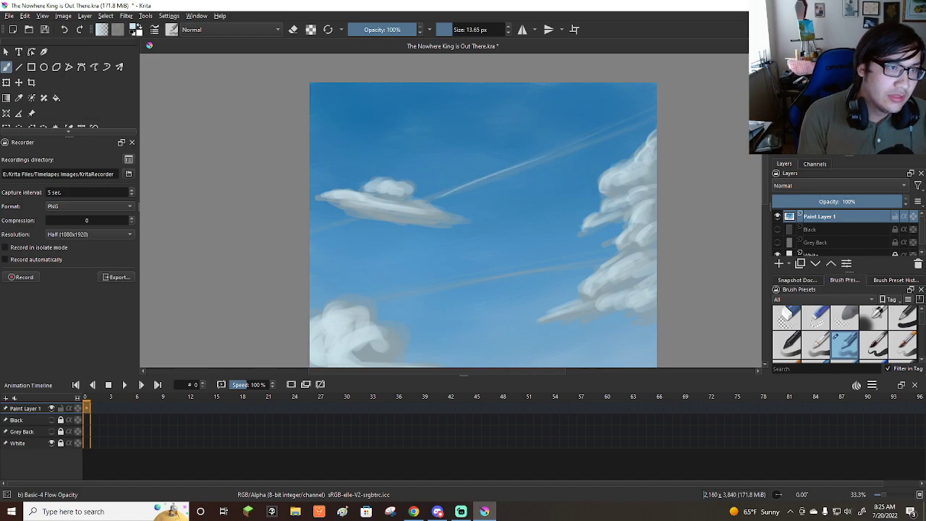
{"action": "key", "text": "ctrl+z"}
{"action": "key", "text": "bracketright"}
{"action": "key", "text": "bracketright"}
{"action": "key", "text": "bracketright"}
{"action": "key", "text": "bracketright"}
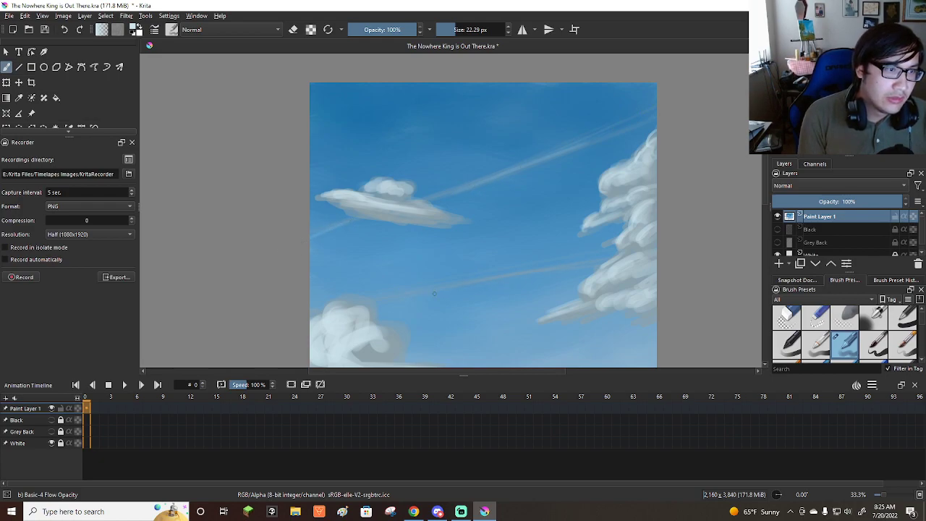
{"action": "scroll", "coordinate": [709, 162], "scroll_direction": "down", "scroll_amount": 3}
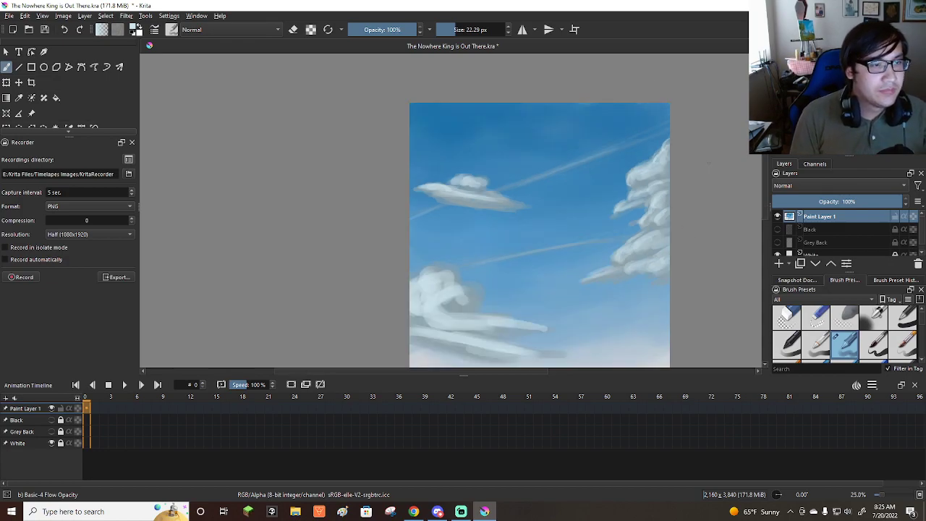
Choose the Blender Basic brush and soften the large left cloud's puffs at a size of about 339 px.
{"action": "scroll", "coordinate": [861, 318], "scroll_direction": "down", "scroll_amount": 3}
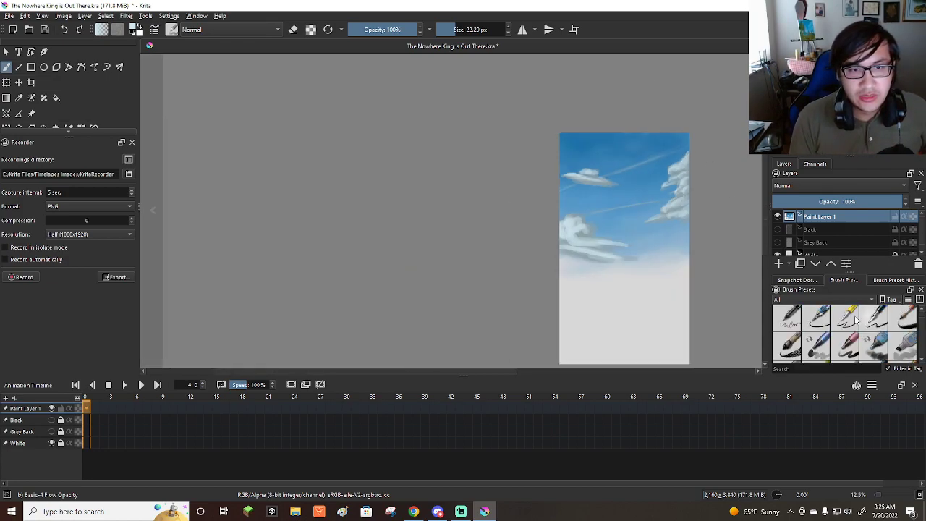
{"action": "scroll", "coordinate": [846, 327], "scroll_direction": "down", "scroll_amount": 5}
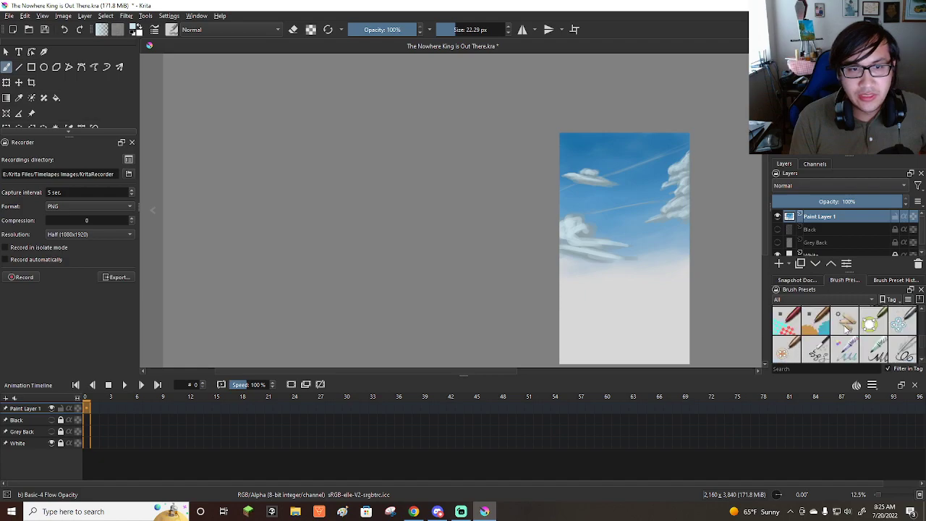
{"action": "left_click", "coordinate": [815, 346]}
{"action": "scroll", "coordinate": [496, 207], "scroll_direction": "down", "scroll_amount": 1}
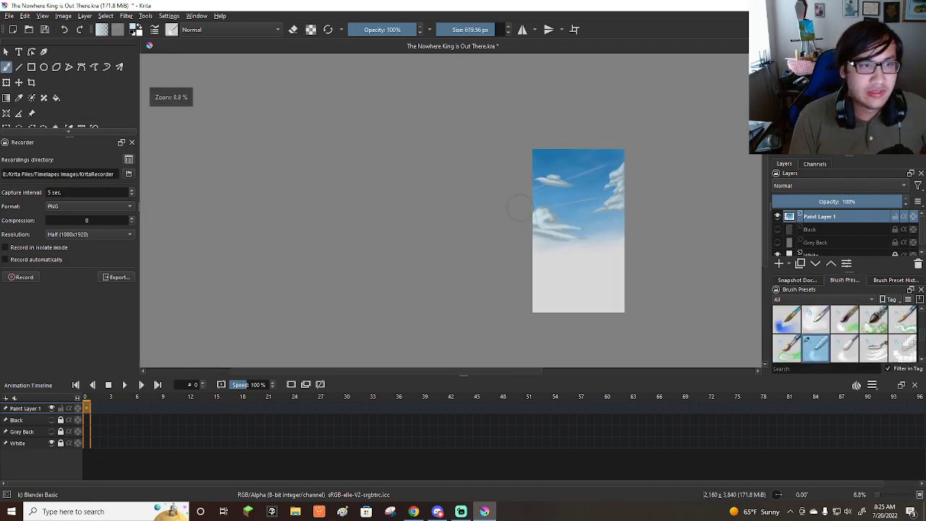
{"action": "scroll", "coordinate": [496, 206], "scroll_direction": "up", "scroll_amount": 2}
{"action": "key", "text": "bracketleft"}
{"action": "key", "text": "bracketleft"}
{"action": "key", "text": "bracketleft"}
{"action": "key", "text": "bracketleft"}
{"action": "key", "text": "bracketleft"}
{"action": "key", "text": "bracketleft"}
{"action": "key", "text": "bracketleft"}
{"action": "key", "text": "bracketleft"}
{"action": "key", "text": "bracketleft"}
{"action": "key", "text": "bracketleft"}
{"action": "key", "text": "bracketleft"}
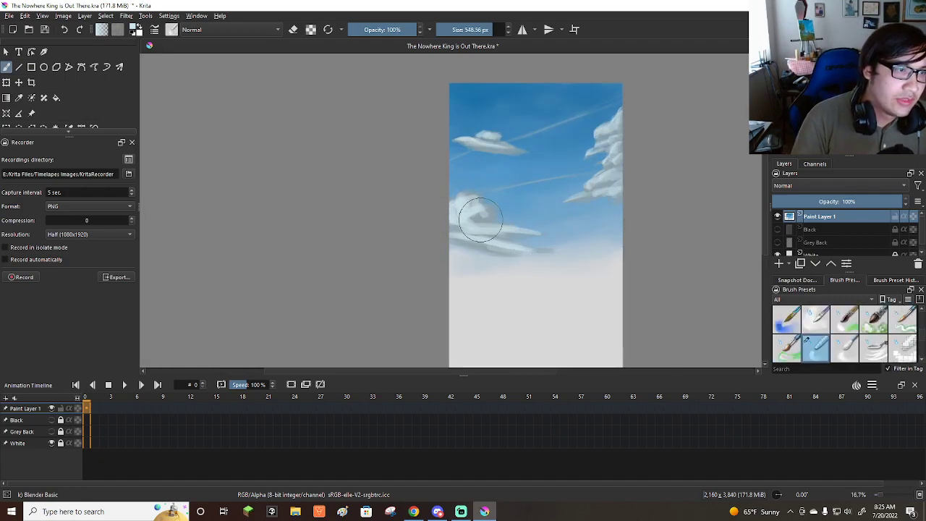
{"action": "key", "text": "bracketleft"}
{"action": "key", "text": "bracketleft"}
{"action": "key", "text": "bracketright"}
{"action": "key", "text": "bracketright"}
{"action": "key", "text": "bracketright"}
{"action": "mouse_move", "coordinate": [484, 217]}
{"action": "left_mouse_down"}
{"action": "mouse_move", "coordinate": [460, 217]}
{"action": "mouse_move", "coordinate": [463, 195]}
{"action": "mouse_move", "coordinate": [482, 230]}
{"action": "mouse_move", "coordinate": [494, 212]}
{"action": "mouse_move", "coordinate": [507, 247]}
{"action": "mouse_move", "coordinate": [518, 209]}
{"action": "left_mouse_up"}
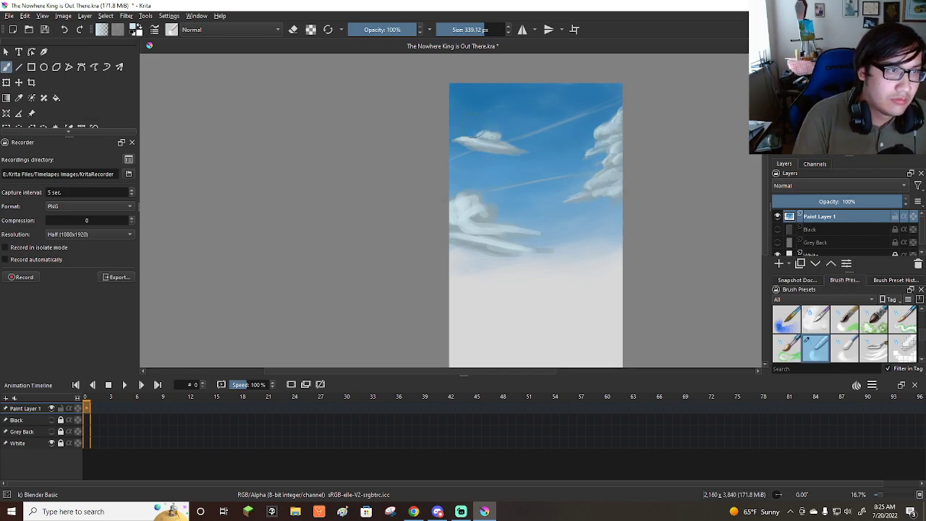
Blend the small upper left cloud and the diagonal streaks into the sky with brush sizes of about 97 to 213 px.
{"action": "left_click_drag", "start_coordinate": [504, 145], "coordinate": [443, 145]}
{"action": "left_click_drag", "start_coordinate": [504, 145], "coordinate": [479, 141]}
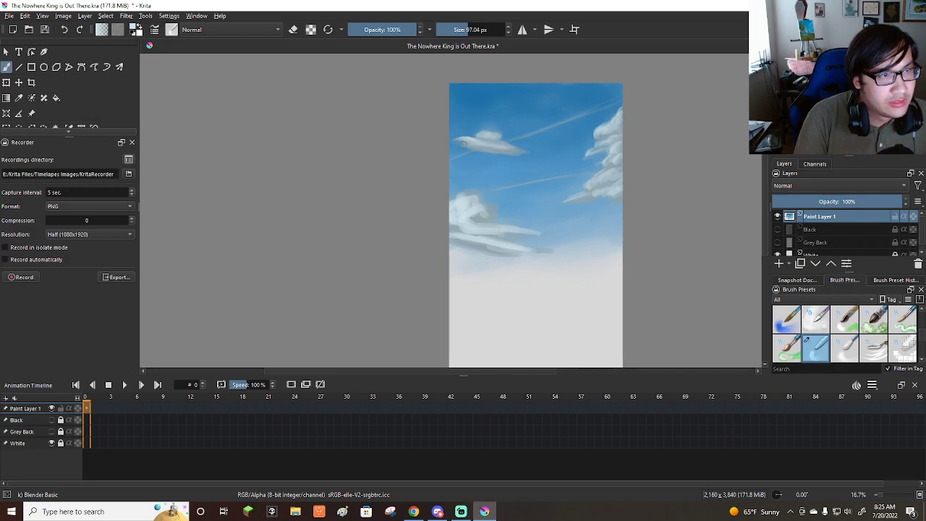
{"action": "left_click_drag", "start_coordinate": [540, 143], "coordinate": [555, 143]}
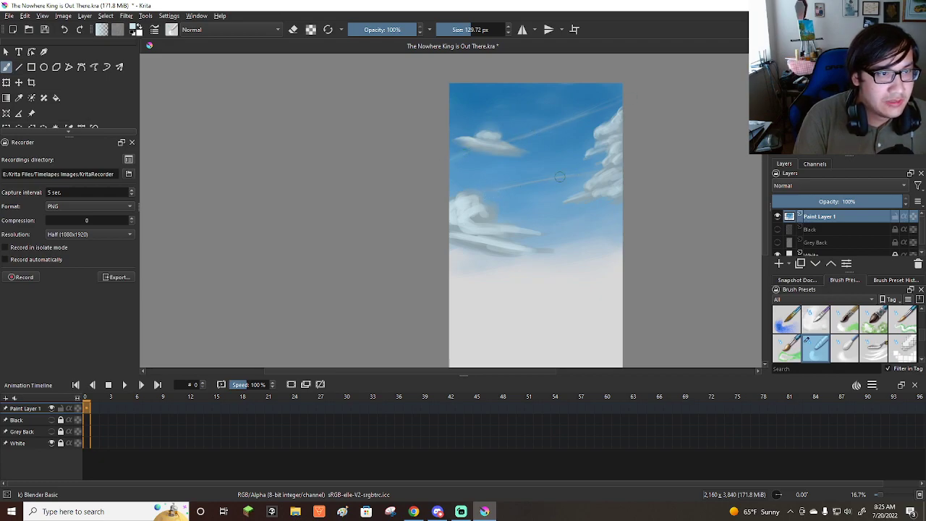
{"action": "left_click_drag", "start_coordinate": [491, 155], "coordinate": [514, 152]}
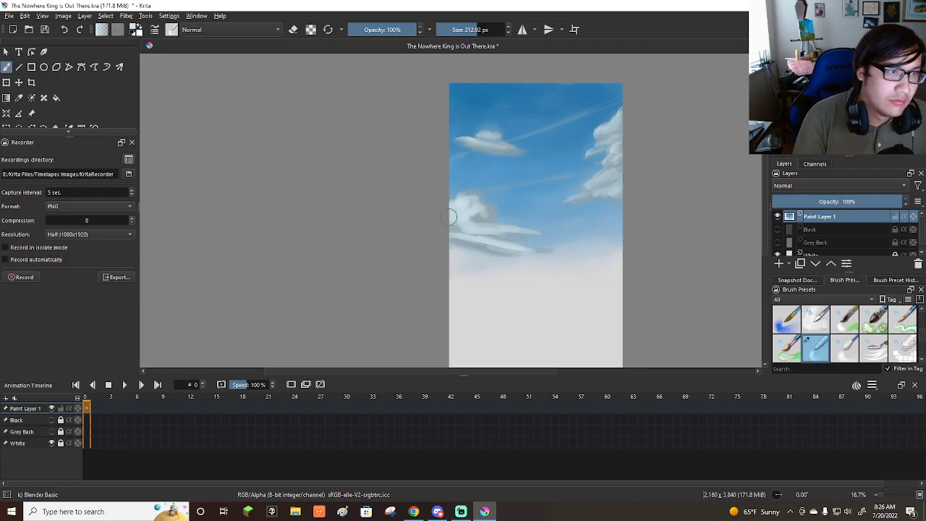
Smudge the large left cloud's body, underside and trailing tails softly into the pale horizon with a large blender.
{"action": "mouse_move", "coordinate": [457, 236]}
{"action": "left_mouse_down"}
{"action": "mouse_move", "coordinate": [537, 254]}
{"action": "mouse_move", "coordinate": [443, 237]}
{"action": "mouse_move", "coordinate": [471, 253]}
{"action": "mouse_move", "coordinate": [544, 263]}
{"action": "left_mouse_up"}
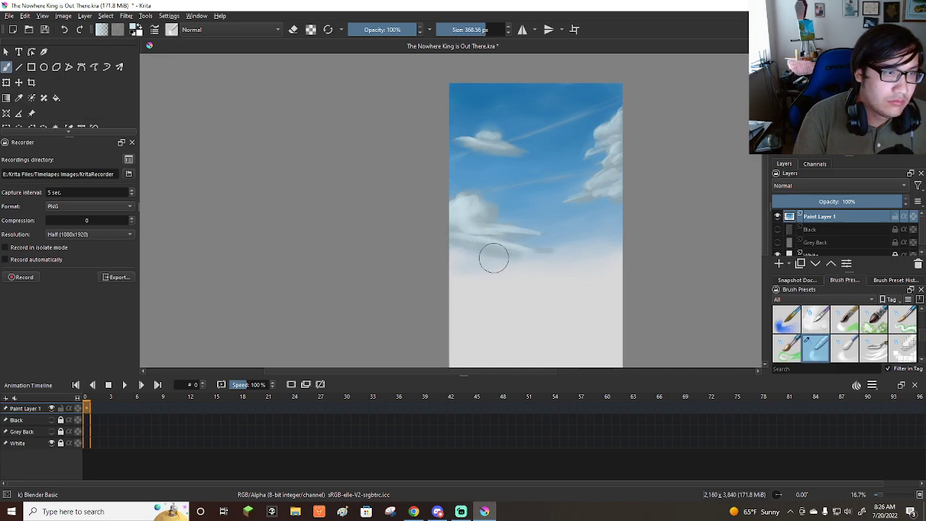
{"action": "left_click_drag", "start_coordinate": [480, 253], "coordinate": [581, 262]}
{"action": "left_click_drag", "start_coordinate": [513, 242], "coordinate": [572, 248]}
{"action": "left_click_drag", "start_coordinate": [490, 232], "coordinate": [510, 239]}
{"action": "left_click_drag", "start_coordinate": [450, 238], "coordinate": [617, 230]}
Blend the right-hand cloud's puffs, shadows and lower edge, varying the blender size from about 126 to 543 px.
{"action": "mouse_move", "coordinate": [623, 194]}
{"action": "left_mouse_down", "text": "shift"}
{"action": "mouse_move", "coordinate": [578, 202]}
{"action": "mouse_move", "coordinate": [614, 189]}
{"action": "mouse_move", "coordinate": [580, 199]}
{"action": "mouse_move", "coordinate": [675, 194]}
{"action": "left_mouse_up", "text": "shift"}
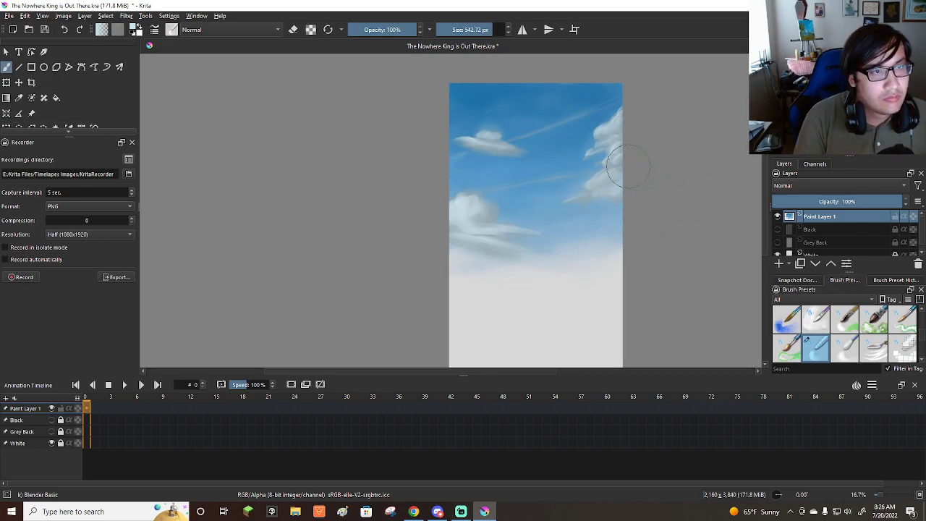
{"action": "key", "text": "bracketleft"}
{"action": "key", "text": "bracketleft"}
{"action": "key", "text": "bracketleft"}
{"action": "key", "text": "bracketleft"}
{"action": "key", "text": "bracketleft"}
{"action": "key", "text": "bracketleft"}
{"action": "key", "text": "bracketleft"}
{"action": "key", "text": "bracketleft"}
{"action": "key", "text": "bracketleft"}
{"action": "key", "text": "bracketleft"}
{"action": "key", "text": "bracketleft"}
{"action": "key", "text": "bracketleft"}
{"action": "key", "text": "bracketleft"}
{"action": "key", "text": "bracketleft"}
{"action": "key", "text": "bracketleft"}
{"action": "key", "text": "bracketleft"}
{"action": "key", "text": "bracketleft"}
{"action": "key", "text": "bracketleft"}
{"action": "key", "text": "bracketleft"}
{"action": "key", "text": "bracketleft"}
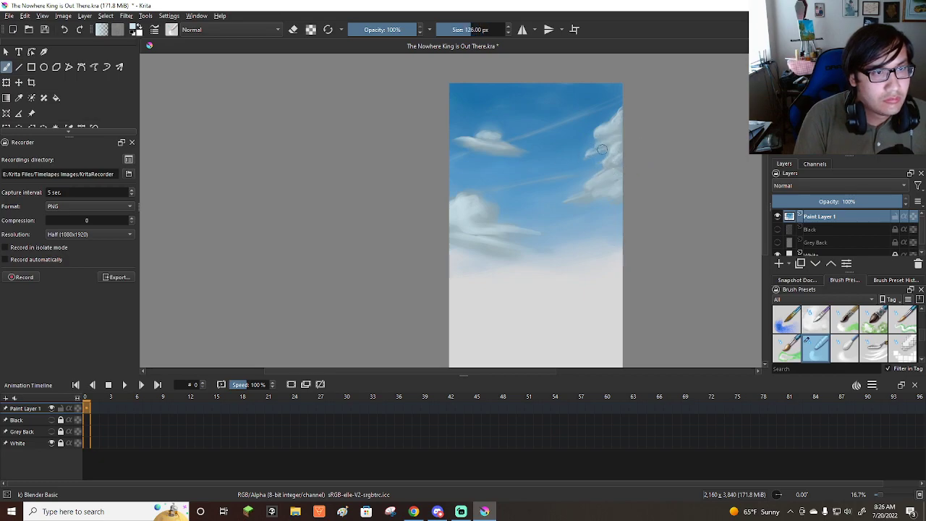
{"action": "key", "text": "bracketright"}
{"action": "key", "text": "bracketright"}
{"action": "key", "text": "bracketright"}
{"action": "key", "text": "bracketright"}
{"action": "key", "text": "bracketright"}
{"action": "key", "text": "bracketright"}
{"action": "key", "text": "bracketright"}
{"action": "key", "text": "bracketright"}
{"action": "key", "text": "bracketright"}
{"action": "key", "text": "bracketright"}
{"action": "key", "text": "bracketright"}
{"action": "key", "text": "bracketright"}
{"action": "key", "text": "bracketright"}
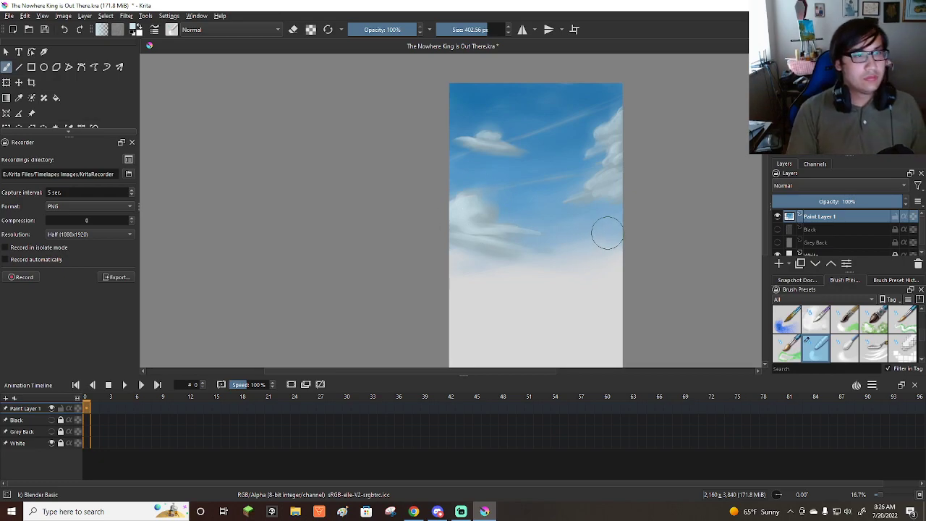
Save the painting with the blended clouds.
{"action": "scroll", "coordinate": [607, 232], "scroll_direction": "down", "scroll_amount": 3}
{"action": "scroll", "coordinate": [607, 233], "scroll_direction": "up", "scroll_amount": 3}
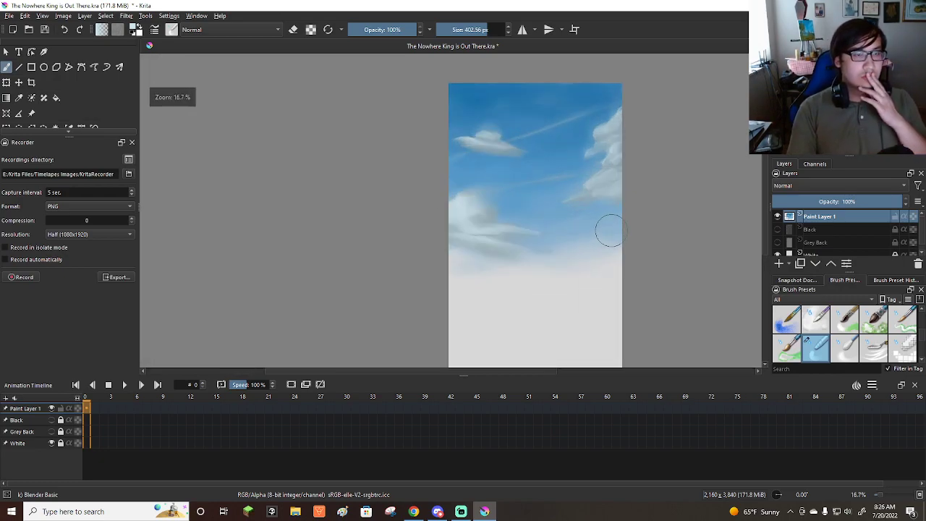
{"action": "left_click", "coordinate": [7, 15]}
{"action": "left_click", "coordinate": [31, 63]}
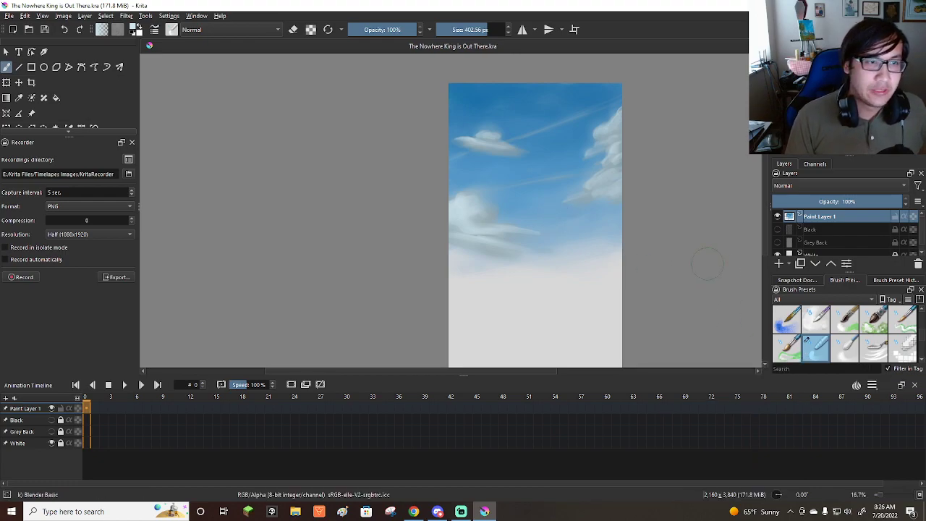
{"action": "scroll", "coordinate": [848, 337], "scroll_direction": "down", "scroll_amount": 2}
{"action": "scroll", "coordinate": [851, 348], "scroll_direction": "down", "scroll_amount": 3}
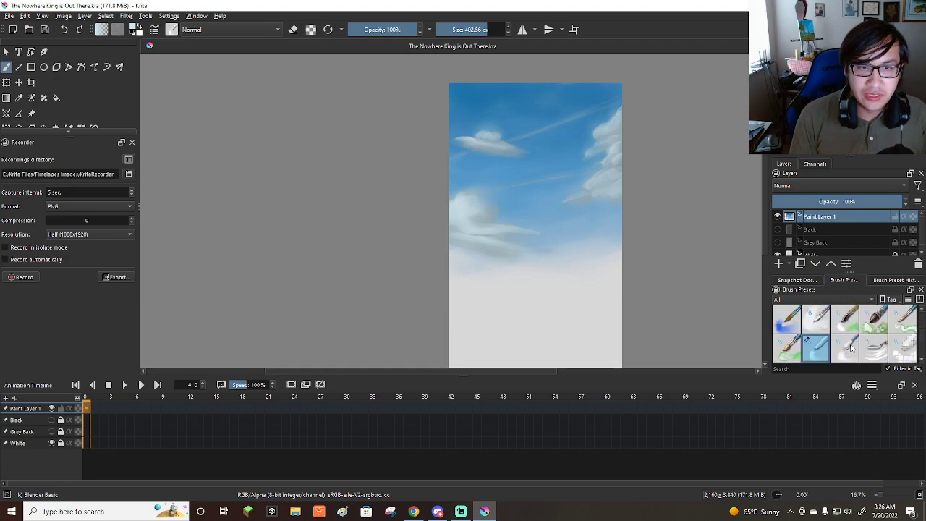
{"action": "scroll", "coordinate": [843, 327], "scroll_direction": "up", "scroll_amount": 2}
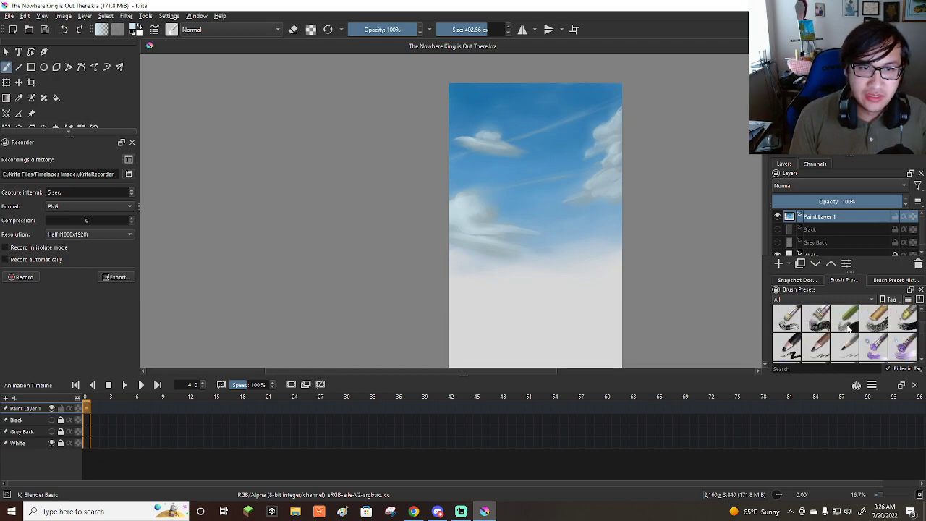
{"action": "scroll", "coordinate": [850, 328], "scroll_direction": "down", "scroll_amount": 2}
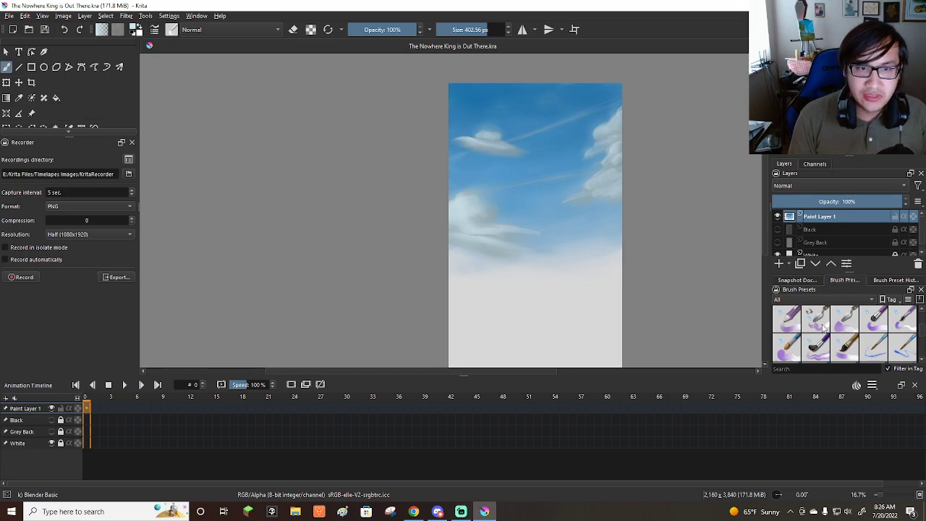
{"action": "left_click", "coordinate": [824, 327]}
{"action": "scroll", "coordinate": [808, 312], "scroll_direction": "up", "scroll_amount": 2}
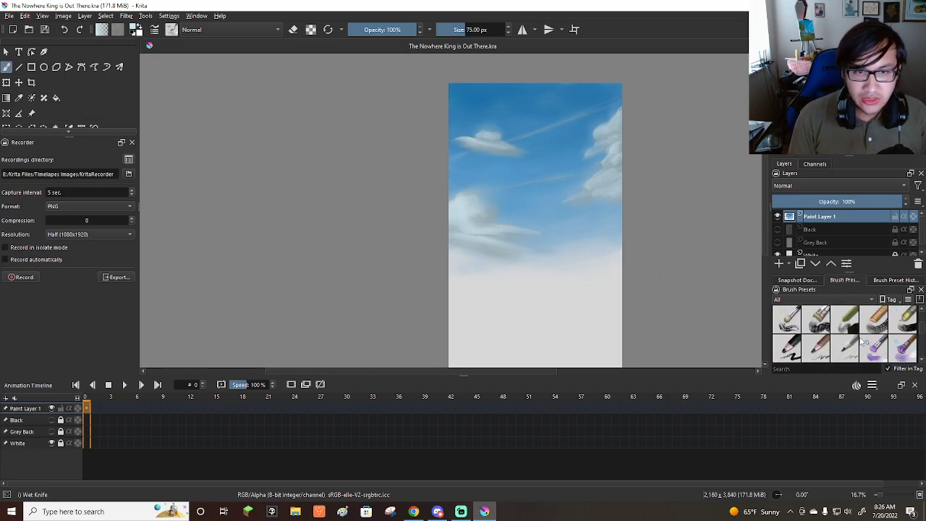
{"action": "scroll", "coordinate": [854, 328], "scroll_direction": "down", "scroll_amount": 1}
{"action": "scroll", "coordinate": [854, 328], "scroll_direction": "up", "scroll_amount": 1}
{"action": "left_click", "coordinate": [864, 323]}
{"action": "scroll", "coordinate": [839, 327], "scroll_direction": "down", "scroll_amount": 4}
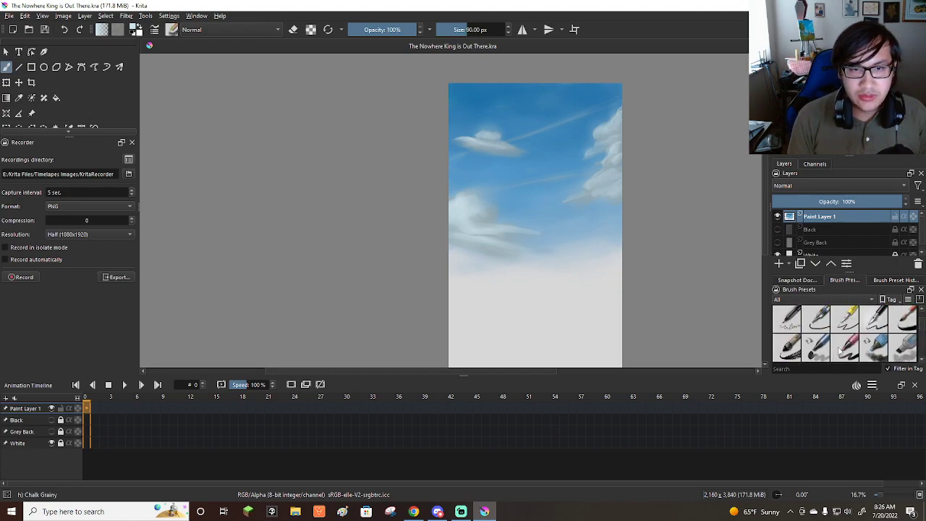
Switch to the Basic-4 Flow Opacity brush and sample a deep blue from the sky near the canvas's upper edge.
{"action": "scroll", "coordinate": [839, 351], "scroll_direction": "down", "scroll_amount": 2}
{"action": "scroll", "coordinate": [852, 331], "scroll_direction": "up", "scroll_amount": 4}
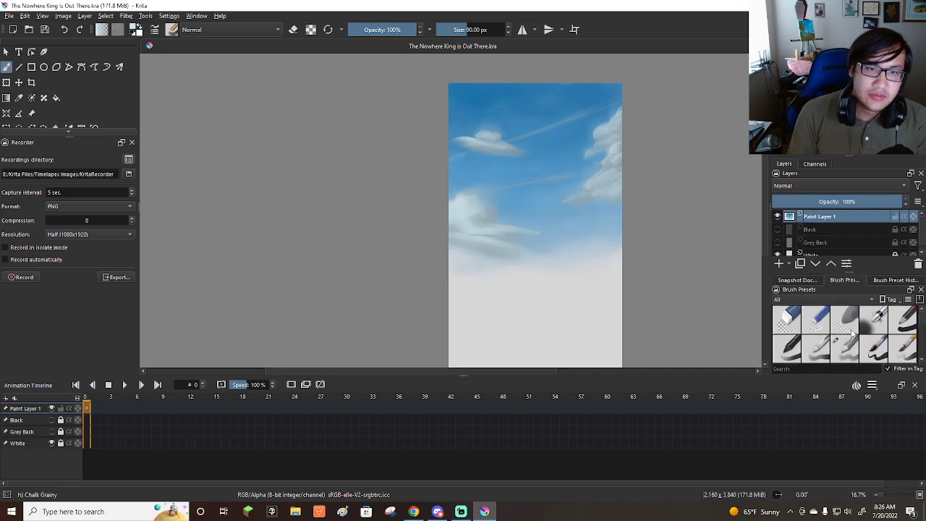
{"action": "left_click", "coordinate": [844, 353]}
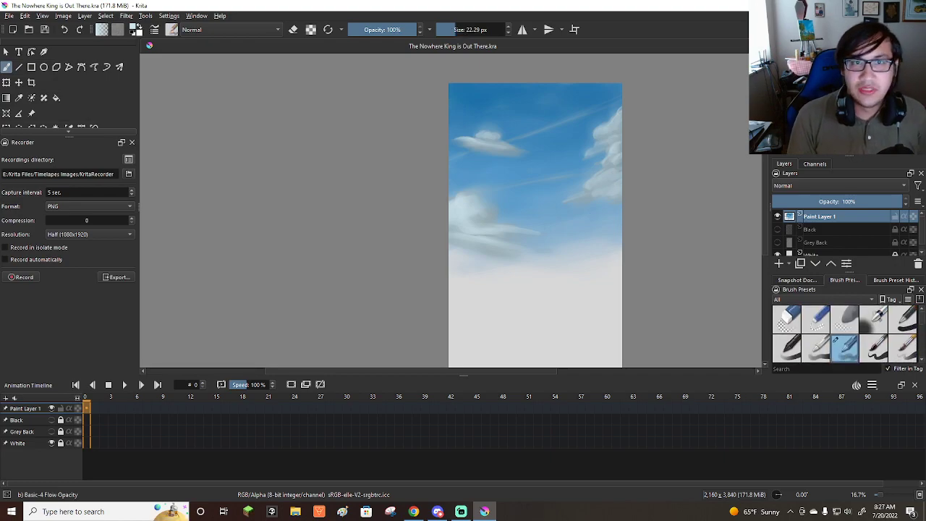
{"action": "scroll", "coordinate": [585, 207], "scroll_direction": "up", "scroll_amount": 1}
{"action": "scroll", "coordinate": [574, 217], "scroll_direction": "down", "scroll_amount": 2}
{"action": "scroll", "coordinate": [565, 166], "scroll_direction": "up", "scroll_amount": 2}
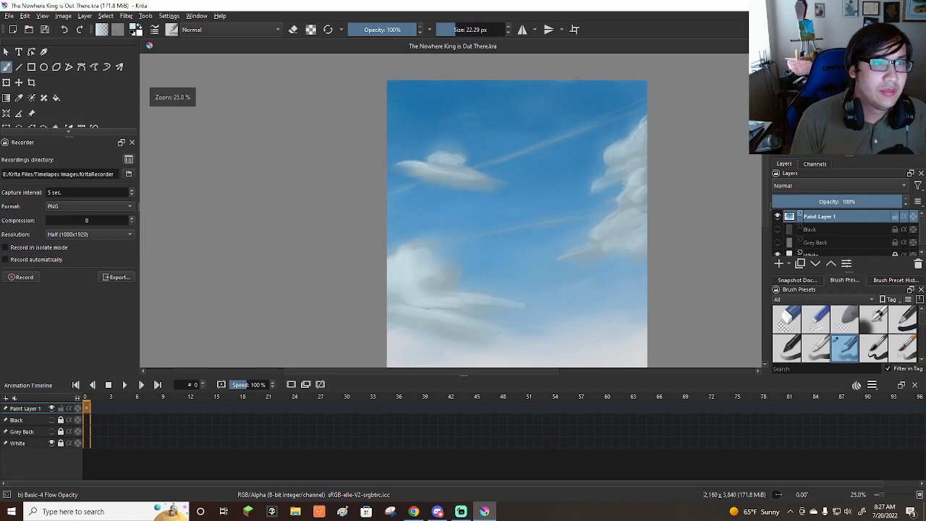
{"action": "key", "text": "super"}
{"action": "key", "text": "super"}
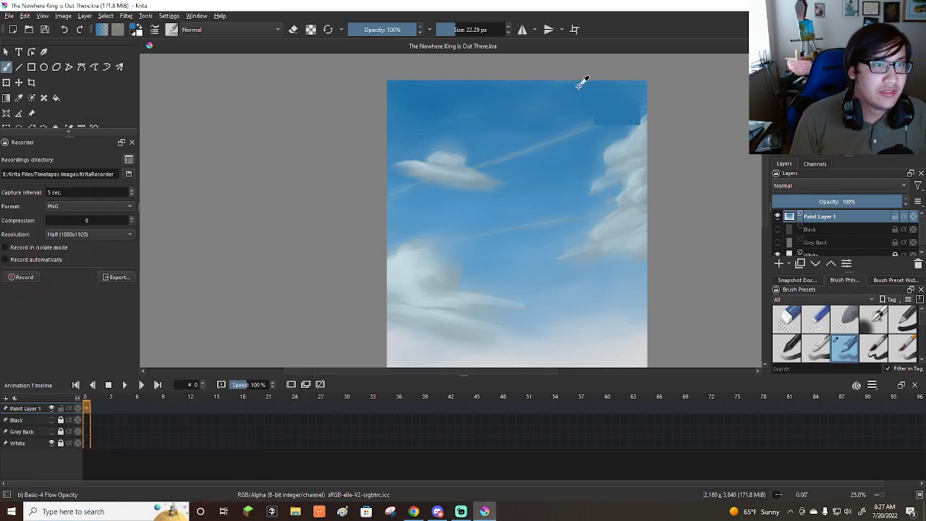
Save the painting file again.
{"action": "left_click", "coordinate": [11, 17]}
{"action": "left_click", "coordinate": [40, 63]}
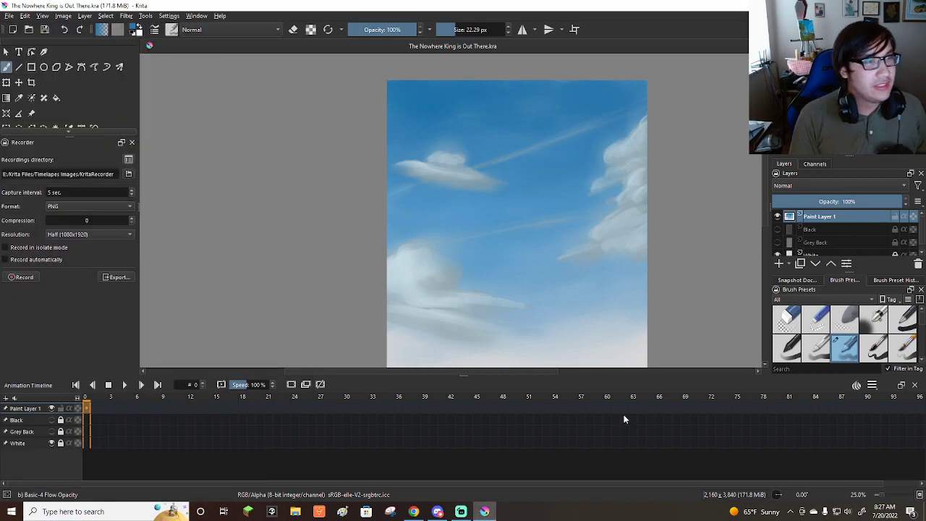
{"action": "scroll", "coordinate": [620, 240], "scroll_direction": "up", "scroll_amount": 1}
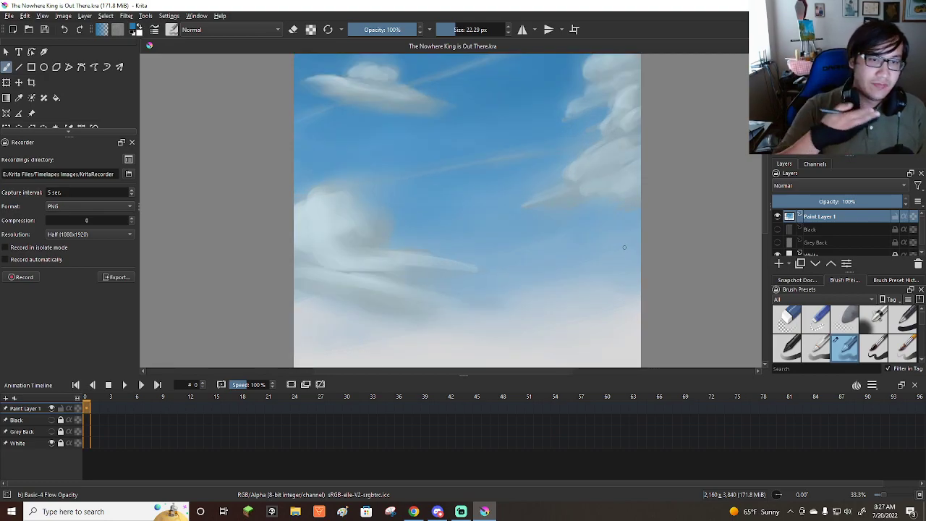
{"action": "scroll", "coordinate": [624, 247], "scroll_direction": "down", "scroll_amount": 3}
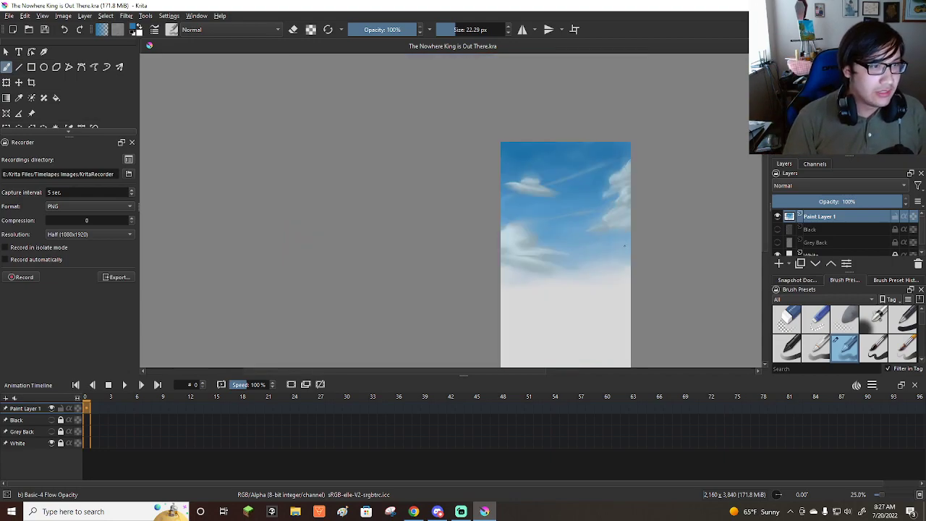
{"action": "scroll", "coordinate": [613, 279], "scroll_direction": "up", "scroll_amount": 4}
{"action": "scroll", "coordinate": [612, 280], "scroll_direction": "down", "scroll_amount": 3}
{"action": "scroll", "coordinate": [595, 209], "scroll_direction": "up", "scroll_amount": 1}
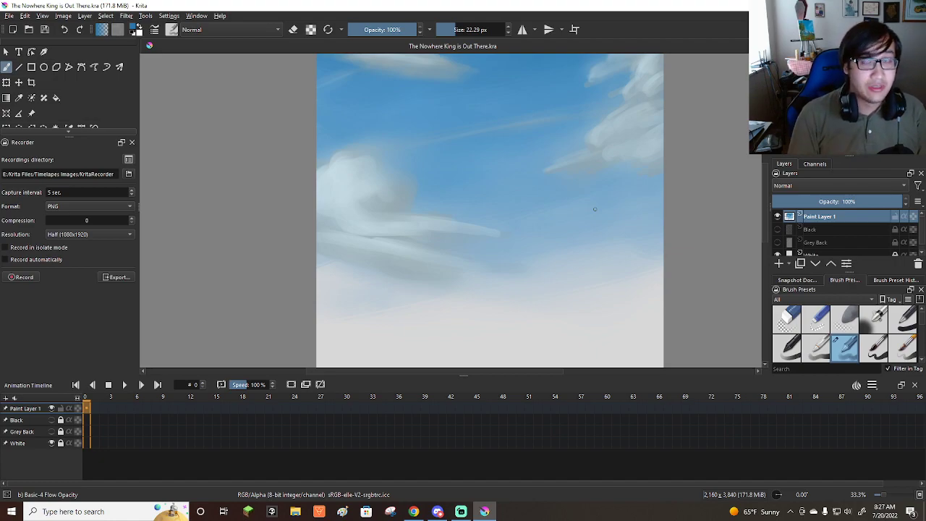
{"action": "scroll", "coordinate": [595, 209], "scroll_direction": "down", "scroll_amount": 1}
Sketch and fill a blue mountain ridge rising to the canvas's right edge below the cloud, varying the brush from about 9 to 59 px.
{"action": "scroll", "coordinate": [610, 216], "scroll_direction": "up", "scroll_amount": 2}
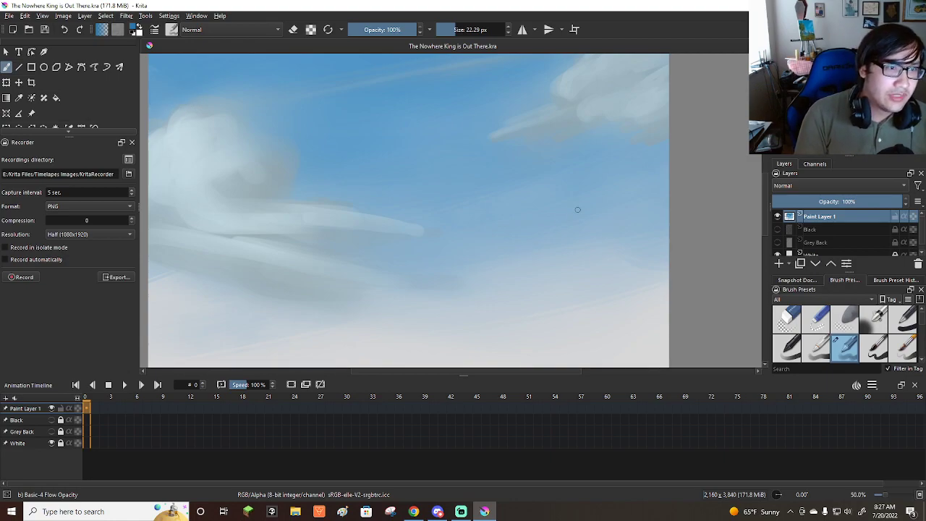
{"action": "key", "text": "bracketleft"}
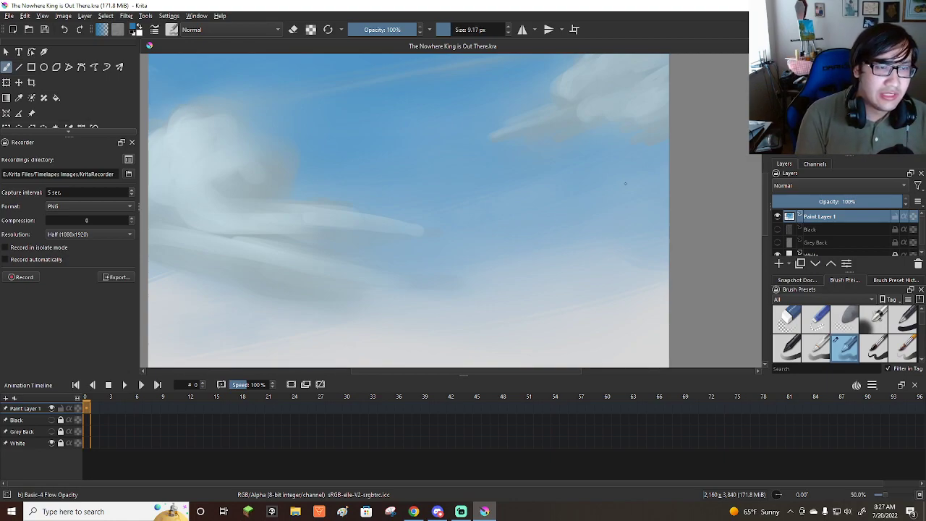
{"action": "left_click_drag", "start_coordinate": [635, 175], "coordinate": [620, 184]}
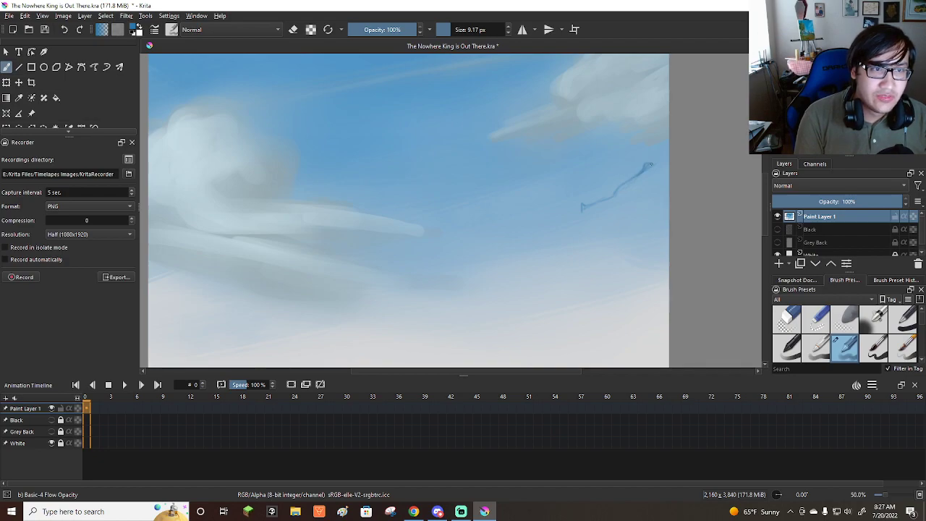
{"action": "mouse_move", "coordinate": [636, 180]}
{"action": "left_mouse_down", "text": "shift"}
{"action": "mouse_move", "coordinate": [669, 156]}
{"action": "mouse_move", "coordinate": [619, 194]}
{"action": "left_mouse_up", "text": "shift"}
{"action": "mouse_move", "coordinate": [661, 171]}
{"action": "left_mouse_down"}
{"action": "mouse_move", "coordinate": [617, 204]}
{"action": "mouse_move", "coordinate": [547, 224]}
{"action": "mouse_move", "coordinate": [579, 211]}
{"action": "left_mouse_up"}
{"action": "mouse_move", "coordinate": [631, 200]}
{"action": "left_mouse_down"}
{"action": "mouse_move", "coordinate": [673, 194]}
{"action": "mouse_move", "coordinate": [652, 190]}
{"action": "mouse_move", "coordinate": [549, 227]}
{"action": "left_mouse_up"}
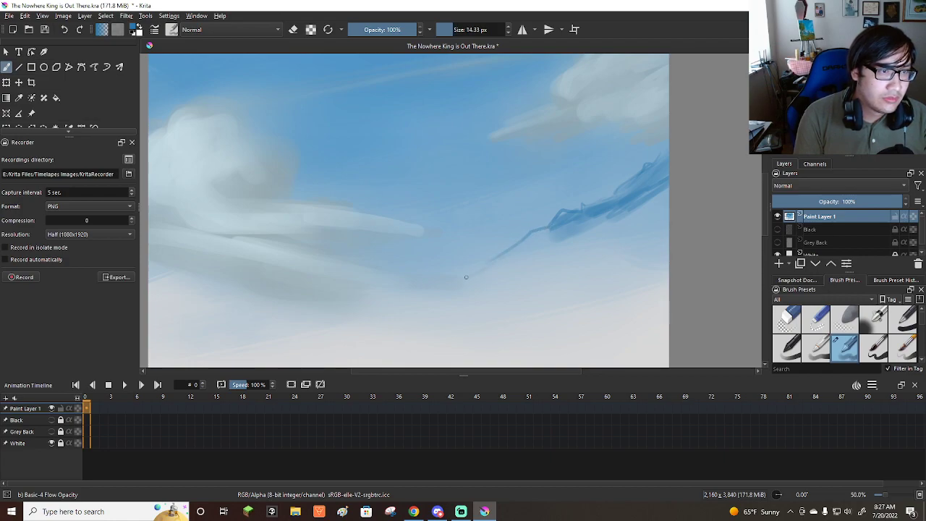
{"action": "left_click_drag", "start_coordinate": [535, 239], "coordinate": [550, 239], "text": "shift"}
{"action": "mouse_move", "coordinate": [498, 259]}
{"action": "left_mouse_down"}
{"action": "mouse_move", "coordinate": [617, 213]}
{"action": "mouse_move", "coordinate": [608, 224]}
{"action": "mouse_move", "coordinate": [661, 192]}
{"action": "left_mouse_up"}
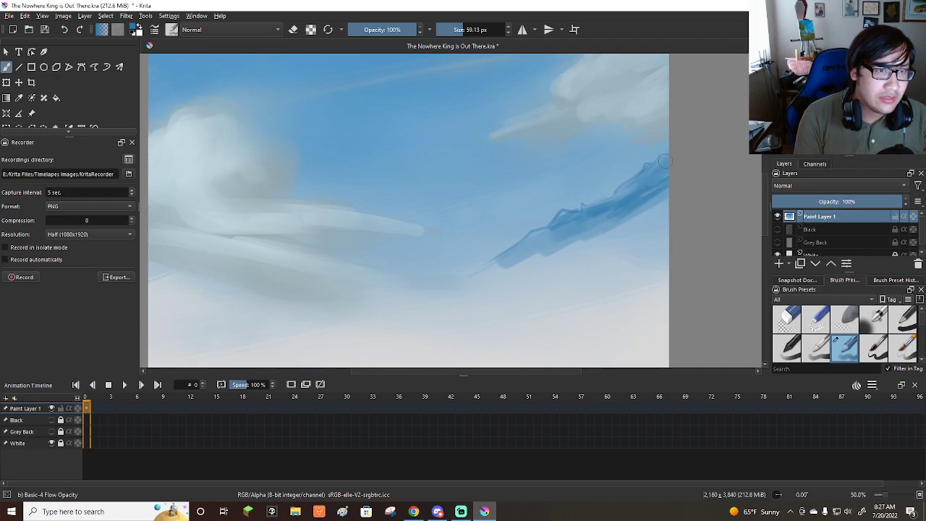
Outline and fill a lower blue peak between the left cloud and the ridge, then extend the ridge's base beside the canvas edge.
{"action": "left_click_drag", "start_coordinate": [449, 243], "coordinate": [416, 233], "text": "shift"}
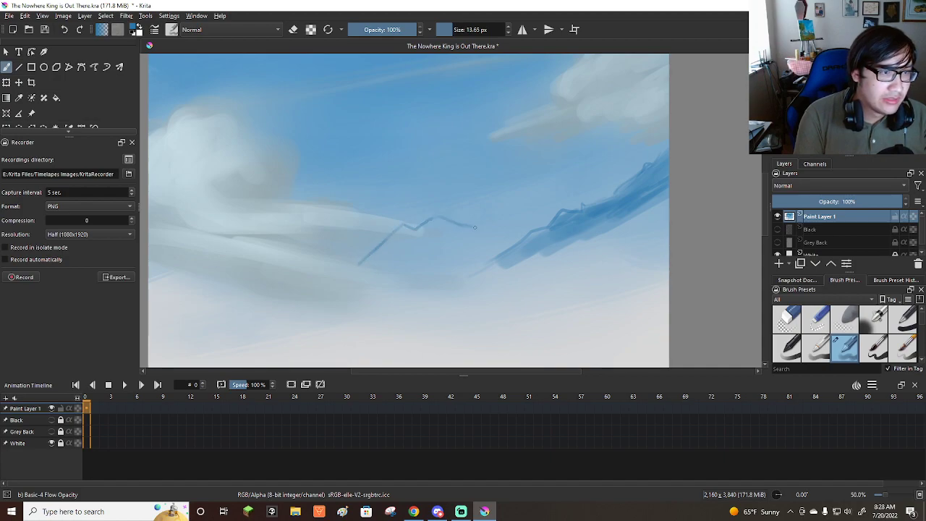
{"action": "mouse_move", "coordinate": [455, 238]}
{"action": "left_mouse_down", "text": "shift"}
{"action": "mouse_move", "coordinate": [405, 233]}
{"action": "mouse_move", "coordinate": [381, 251]}
{"action": "mouse_move", "coordinate": [442, 229]}
{"action": "mouse_move", "coordinate": [513, 244]}
{"action": "mouse_move", "coordinate": [435, 236]}
{"action": "mouse_move", "coordinate": [442, 223]}
{"action": "mouse_move", "coordinate": [429, 241]}
{"action": "mouse_move", "coordinate": [461, 247]}
{"action": "mouse_move", "coordinate": [407, 233]}
{"action": "left_mouse_up", "text": "shift"}
{"action": "left_click_drag", "start_coordinate": [470, 242], "coordinate": [511, 246]}
{"action": "mouse_move", "coordinate": [587, 239]}
{"action": "left_mouse_down"}
{"action": "mouse_move", "coordinate": [659, 198]}
{"action": "mouse_move", "coordinate": [669, 228]}
{"action": "left_mouse_up"}
Switch to the Blender Basic brush and fade the right-hand ridge's lower slope into the white haze at about 91 to 131 px.
{"action": "left_click_drag", "start_coordinate": [920, 327], "coordinate": [921, 342]}
{"action": "left_click", "coordinate": [815, 348]}
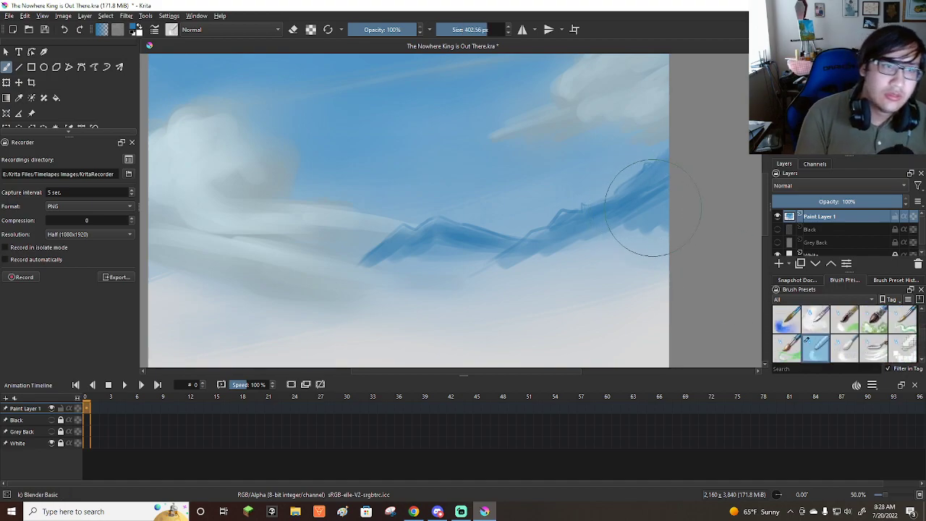
{"action": "mouse_move", "coordinate": [644, 230]}
{"action": "left_mouse_down"}
{"action": "mouse_move", "coordinate": [624, 225]}
{"action": "mouse_move", "coordinate": [628, 203]}
{"action": "mouse_move", "coordinate": [651, 190]}
{"action": "left_mouse_up"}
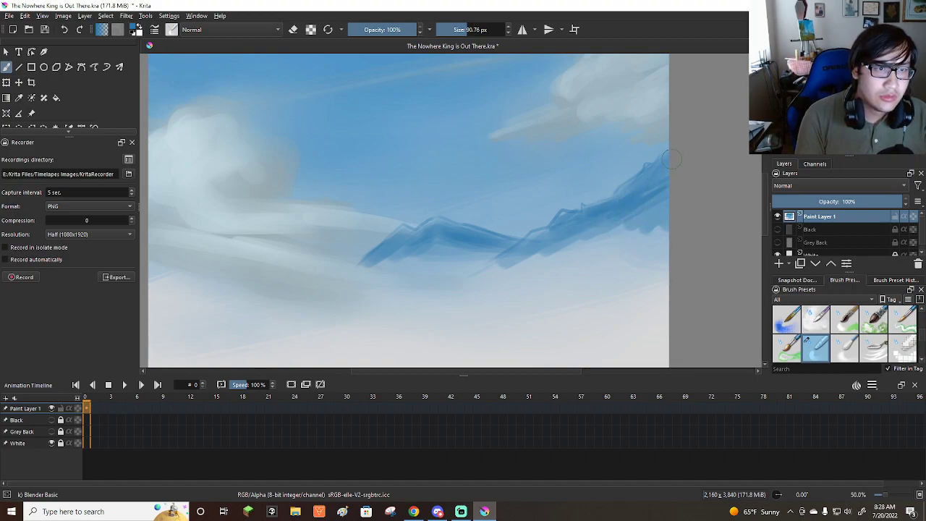
{"action": "mouse_move", "coordinate": [538, 242]}
{"action": "left_mouse_down"}
{"action": "mouse_move", "coordinate": [573, 239]}
{"action": "mouse_move", "coordinate": [523, 256]}
{"action": "mouse_move", "coordinate": [563, 253]}
{"action": "mouse_move", "coordinate": [623, 225]}
{"action": "mouse_move", "coordinate": [632, 232]}
{"action": "mouse_move", "coordinate": [658, 213]}
{"action": "mouse_move", "coordinate": [667, 240]}
{"action": "mouse_move", "coordinate": [669, 175]}
{"action": "mouse_move", "coordinate": [652, 264]}
{"action": "mouse_move", "coordinate": [618, 230]}
{"action": "mouse_move", "coordinate": [616, 203]}
{"action": "mouse_move", "coordinate": [563, 273]}
{"action": "mouse_move", "coordinate": [512, 278]}
{"action": "mouse_move", "coordinate": [545, 248]}
{"action": "mouse_move", "coordinate": [498, 271]}
{"action": "left_mouse_up"}
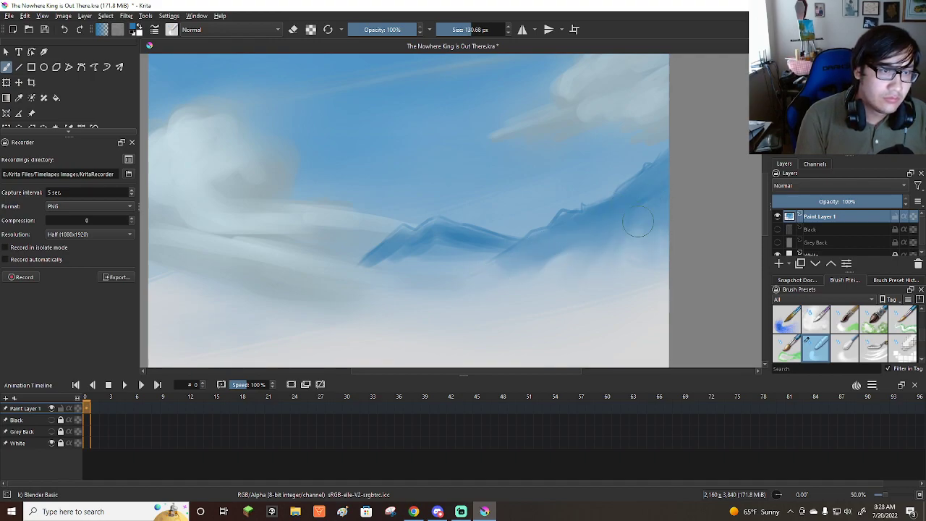
{"action": "left_click_drag", "start_coordinate": [665, 168], "coordinate": [539, 232]}
{"action": "key", "text": "ctrl+z"}
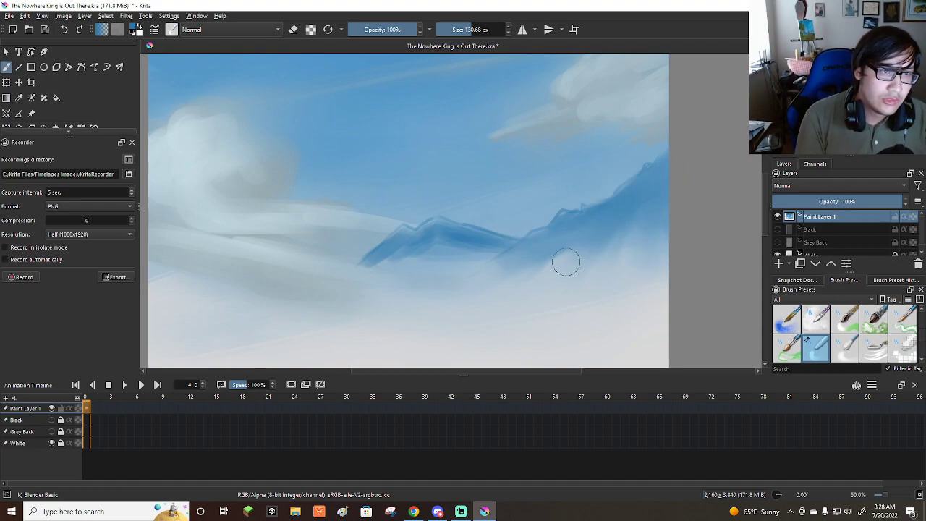
Blend the smaller left-hand peak's body and base downward into the haze with the blender at about 131 px.
{"action": "mouse_move", "coordinate": [433, 250]}
{"action": "left_mouse_down"}
{"action": "mouse_move", "coordinate": [402, 246]}
{"action": "mouse_move", "coordinate": [359, 277]}
{"action": "left_mouse_up"}
{"action": "left_click_drag", "start_coordinate": [394, 248], "coordinate": [376, 268]}
{"action": "mouse_move", "coordinate": [444, 233]}
{"action": "left_mouse_down"}
{"action": "mouse_move", "coordinate": [470, 268]}
{"action": "mouse_move", "coordinate": [426, 272]}
{"action": "mouse_move", "coordinate": [420, 252]}
{"action": "mouse_move", "coordinate": [404, 249]}
{"action": "mouse_move", "coordinate": [484, 251]}
{"action": "left_mouse_up"}
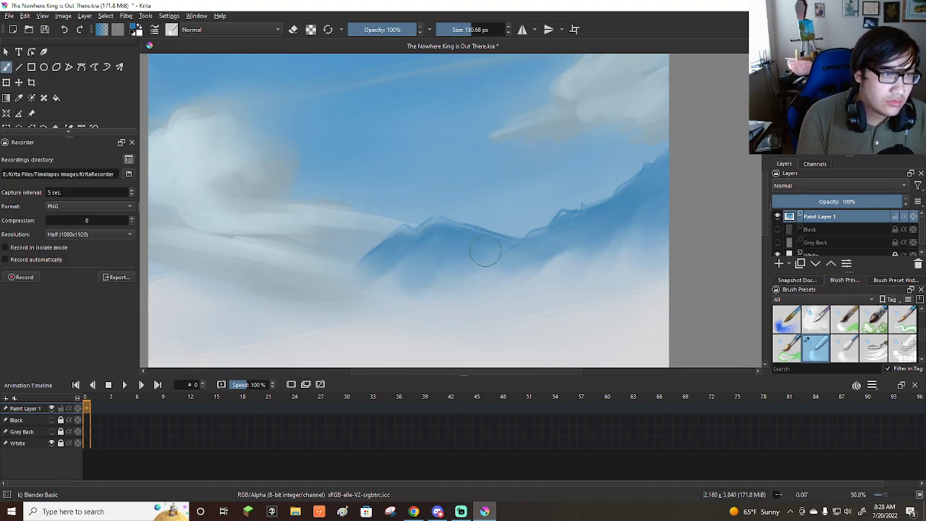
{"action": "mouse_move", "coordinate": [410, 249]}
{"action": "left_mouse_down"}
{"action": "mouse_move", "coordinate": [361, 261]}
{"action": "mouse_move", "coordinate": [423, 249]}
{"action": "mouse_move", "coordinate": [388, 267]}
{"action": "left_mouse_up"}
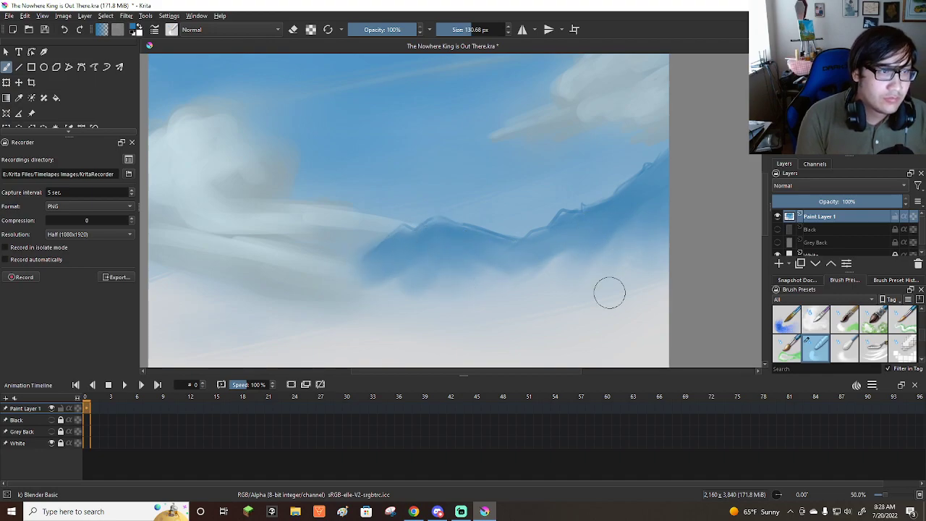
Switch to the Chalk Grainy brush and choose a very pale blue as the painting colour.
{"action": "scroll", "coordinate": [553, 227], "scroll_direction": "down", "scroll_amount": 5}
{"action": "scroll", "coordinate": [546, 217], "scroll_direction": "up", "scroll_amount": 2}
{"action": "scroll", "coordinate": [832, 340], "scroll_direction": "down", "scroll_amount": 5}
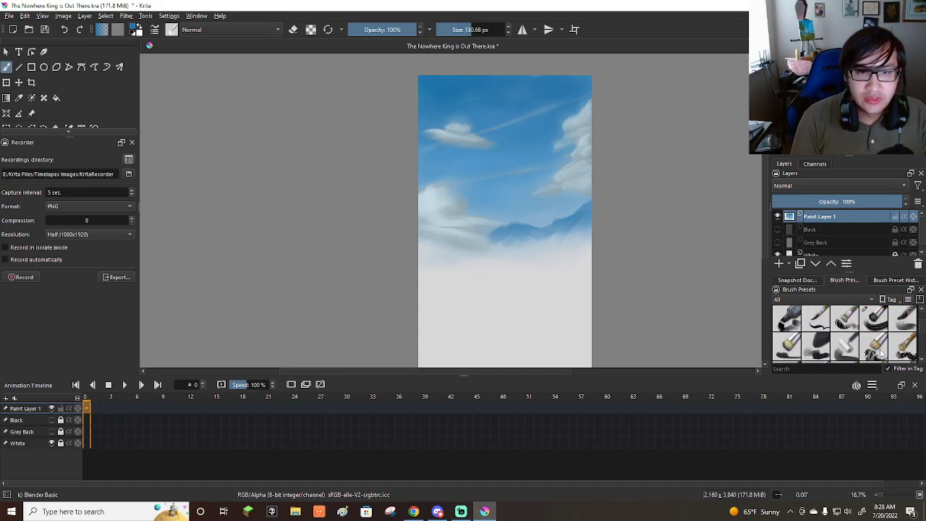
{"action": "scroll", "coordinate": [881, 353], "scroll_direction": "down", "scroll_amount": 2}
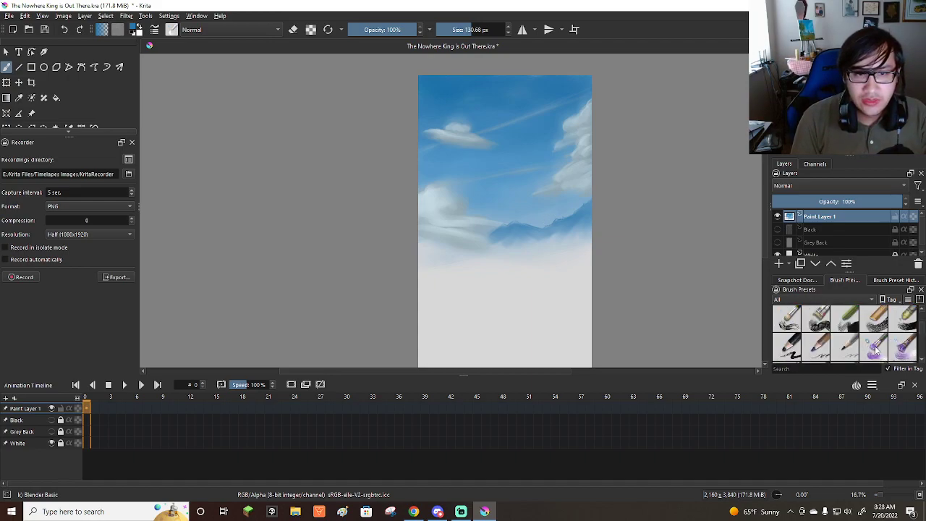
{"action": "left_click", "coordinate": [873, 319]}
{"action": "scroll", "coordinate": [576, 207], "scroll_direction": "up", "scroll_amount": 2}
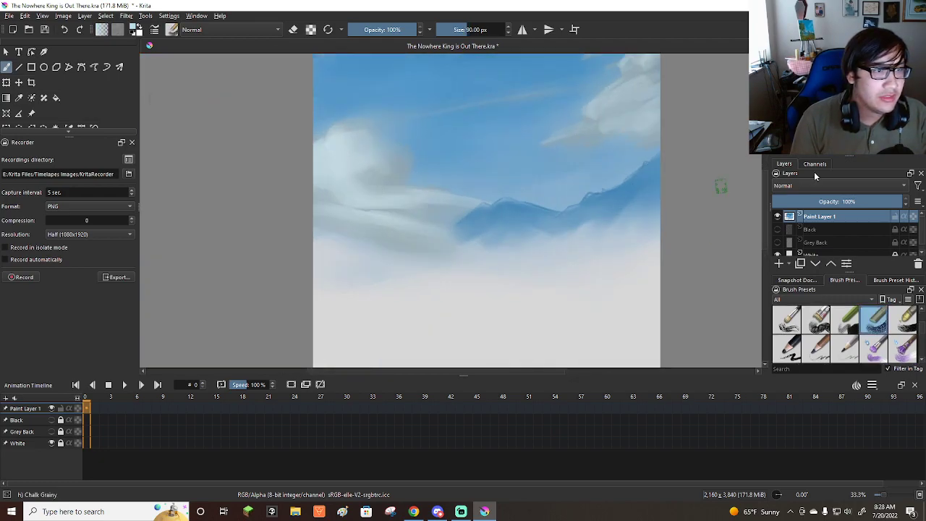
{"action": "left_click", "coordinate": [839, 90]}
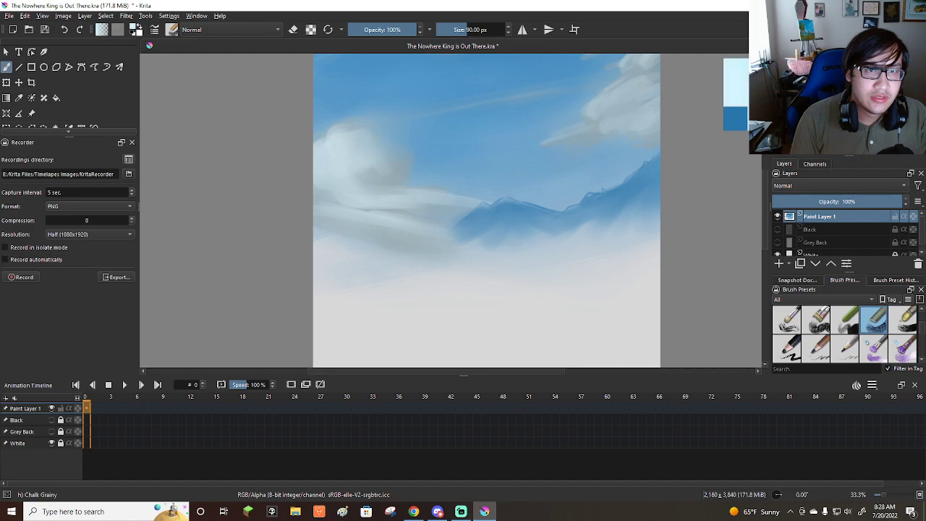
Reduce the chalk brush to about 20 px and paint jagged pale-blue snow strokes down the smaller left-hand peak.
{"action": "scroll", "coordinate": [525, 191], "scroll_direction": "up", "scroll_amount": 3}
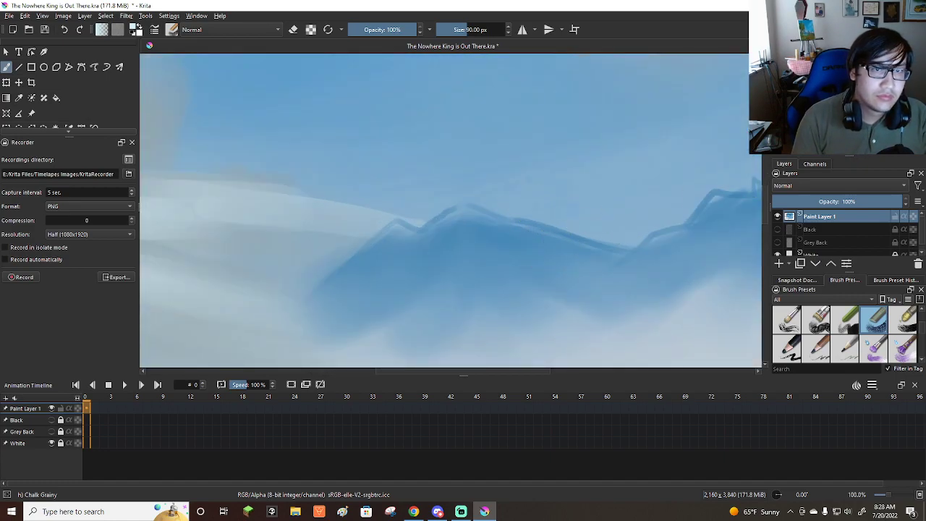
{"action": "key", "text": "bracketleft"}
{"action": "key", "text": "bracketleft"}
{"action": "key", "text": "bracketleft"}
{"action": "key", "text": "bracketleft"}
{"action": "key", "text": "bracketleft"}
{"action": "key", "text": "bracketleft"}
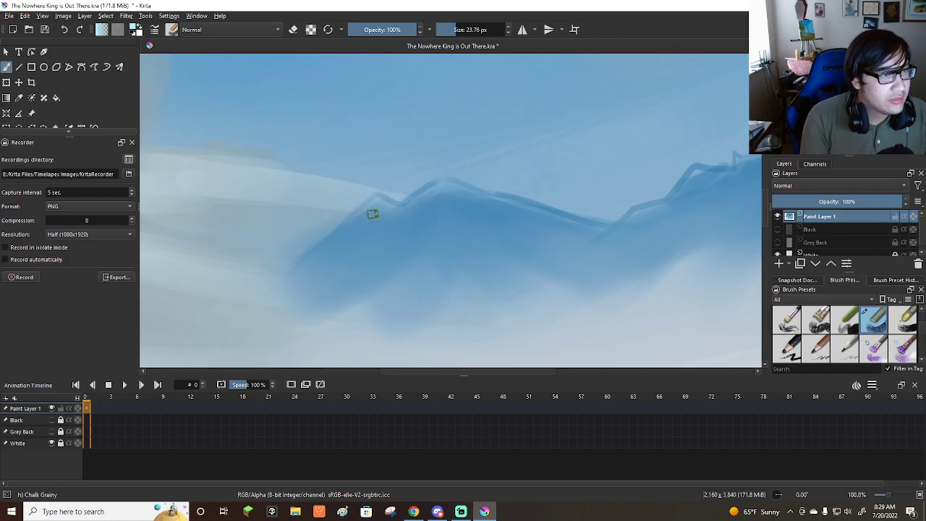
{"action": "left_click_drag", "start_coordinate": [375, 205], "coordinate": [294, 267]}
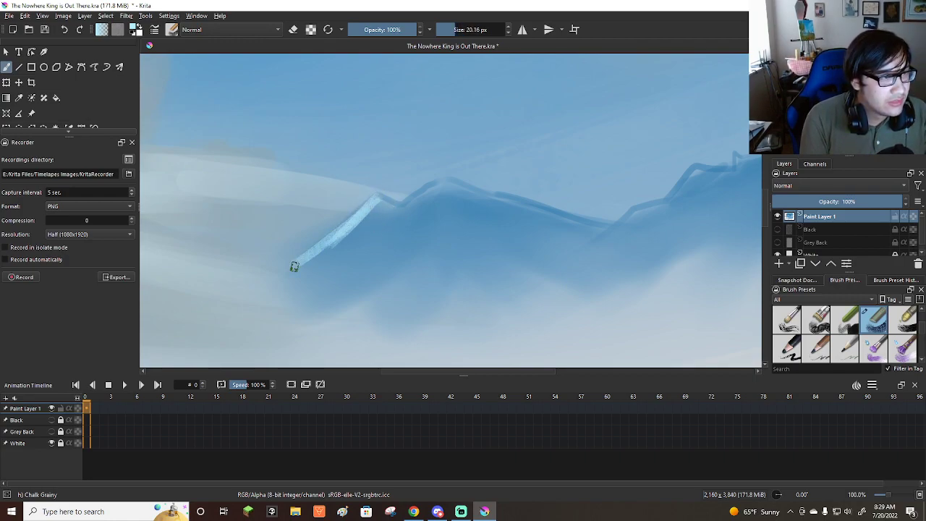
{"action": "mouse_move", "coordinate": [373, 205]}
{"action": "left_mouse_down"}
{"action": "mouse_move", "coordinate": [342, 239]}
{"action": "mouse_move", "coordinate": [376, 237]}
{"action": "mouse_move", "coordinate": [320, 249]}
{"action": "mouse_move", "coordinate": [390, 244]}
{"action": "left_mouse_up"}
{"action": "mouse_move", "coordinate": [441, 185]}
{"action": "left_mouse_down"}
{"action": "mouse_move", "coordinate": [378, 238]}
{"action": "mouse_move", "coordinate": [315, 273]}
{"action": "mouse_move", "coordinate": [389, 238]}
{"action": "mouse_move", "coordinate": [415, 244]}
{"action": "mouse_move", "coordinate": [418, 234]}
{"action": "mouse_move", "coordinate": [441, 250]}
{"action": "mouse_move", "coordinate": [482, 242]}
{"action": "mouse_move", "coordinate": [345, 293]}
{"action": "left_mouse_up"}
{"action": "mouse_move", "coordinate": [449, 247]}
{"action": "left_mouse_down"}
{"action": "mouse_move", "coordinate": [378, 275]}
{"action": "mouse_move", "coordinate": [385, 261]}
{"action": "mouse_move", "coordinate": [463, 256]}
{"action": "mouse_move", "coordinate": [357, 273]}
{"action": "mouse_move", "coordinate": [502, 270]}
{"action": "mouse_move", "coordinate": [512, 244]}
{"action": "left_mouse_up"}
{"action": "mouse_move", "coordinate": [509, 201]}
{"action": "left_mouse_down"}
{"action": "mouse_move", "coordinate": [434, 250]}
{"action": "mouse_move", "coordinate": [505, 200]}
{"action": "mouse_move", "coordinate": [479, 236]}
{"action": "mouse_move", "coordinate": [504, 251]}
{"action": "mouse_move", "coordinate": [503, 201]}
{"action": "mouse_move", "coordinate": [425, 246]}
{"action": "mouse_move", "coordinate": [415, 240]}
{"action": "mouse_move", "coordinate": [411, 207]}
{"action": "mouse_move", "coordinate": [432, 185]}
{"action": "mouse_move", "coordinate": [374, 238]}
{"action": "mouse_move", "coordinate": [376, 199]}
{"action": "mouse_move", "coordinate": [315, 251]}
{"action": "mouse_move", "coordinate": [376, 243]}
{"action": "mouse_move", "coordinate": [423, 204]}
{"action": "left_mouse_up"}
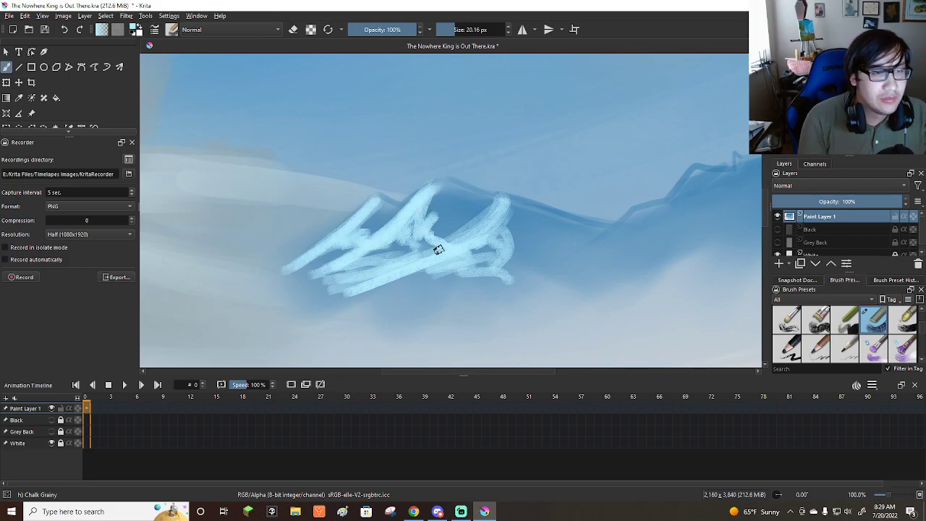
Paint pale-blue snow along the right-hand ridge's crest and down its slope towards the smaller peak.
{"action": "scroll", "coordinate": [457, 256], "scroll_direction": "down", "scroll_amount": 3}
{"action": "scroll", "coordinate": [554, 257], "scroll_direction": "up", "scroll_amount": 2}
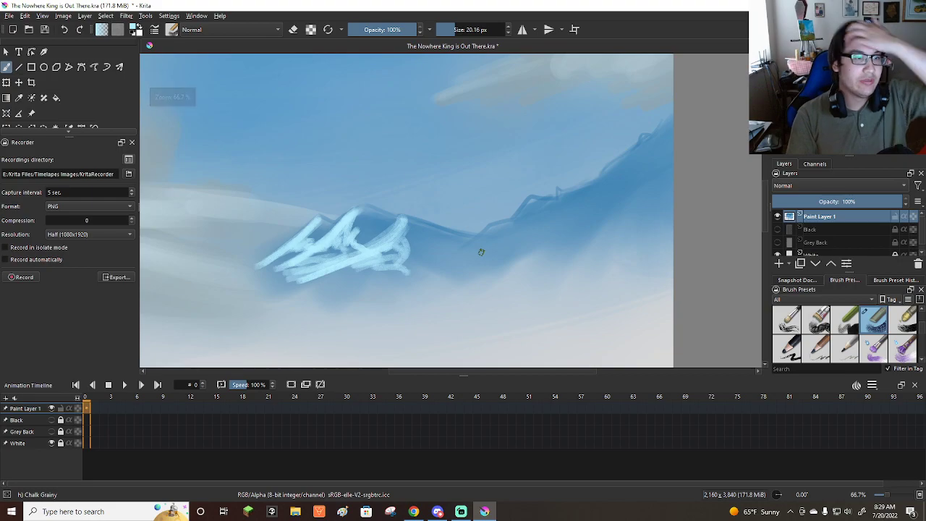
{"action": "scroll", "coordinate": [482, 250], "scroll_direction": "down", "scroll_amount": 1}
{"action": "scroll", "coordinate": [496, 250], "scroll_direction": "down", "scroll_amount": 1}
{"action": "scroll", "coordinate": [523, 233], "scroll_direction": "up", "scroll_amount": 1}
{"action": "scroll", "coordinate": [523, 233], "scroll_direction": "up", "scroll_amount": 1}
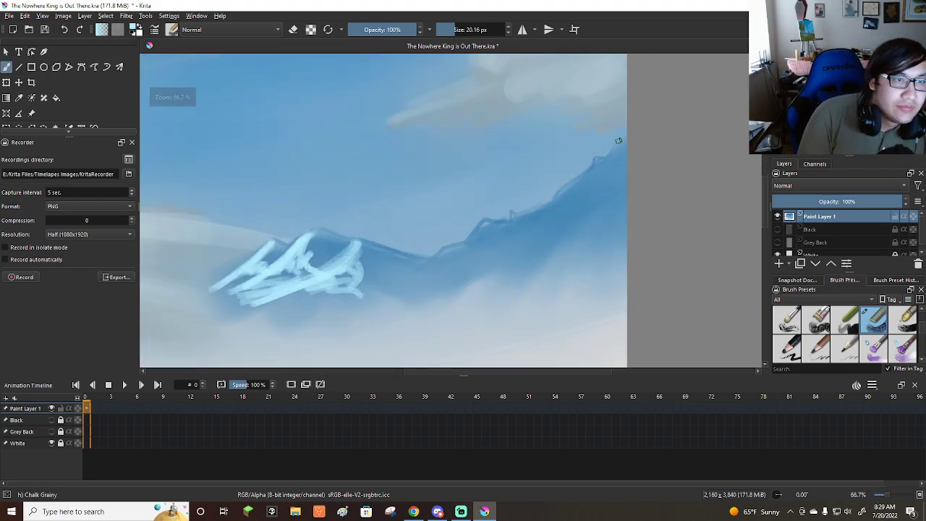
{"action": "mouse_move", "coordinate": [628, 138]}
{"action": "left_mouse_down"}
{"action": "mouse_move", "coordinate": [540, 212]}
{"action": "mouse_move", "coordinate": [502, 229]}
{"action": "mouse_move", "coordinate": [496, 221]}
{"action": "mouse_move", "coordinate": [385, 293]}
{"action": "mouse_move", "coordinate": [434, 257]}
{"action": "mouse_move", "coordinate": [392, 294]}
{"action": "mouse_move", "coordinate": [495, 235]}
{"action": "mouse_move", "coordinate": [454, 265]}
{"action": "mouse_move", "coordinate": [484, 243]}
{"action": "mouse_move", "coordinate": [501, 251]}
{"action": "mouse_move", "coordinate": [395, 320]}
{"action": "mouse_move", "coordinate": [390, 288]}
{"action": "mouse_move", "coordinate": [412, 279]}
{"action": "mouse_move", "coordinate": [289, 319]}
{"action": "mouse_move", "coordinate": [403, 287]}
{"action": "mouse_move", "coordinate": [345, 315]}
{"action": "mouse_move", "coordinate": [430, 305]}
{"action": "mouse_move", "coordinate": [421, 275]}
{"action": "left_mouse_up"}
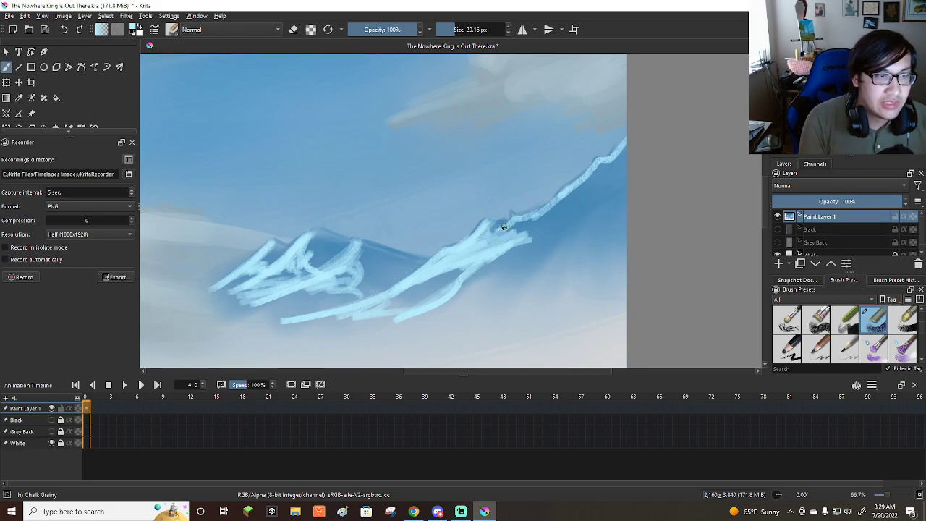
{"action": "mouse_move", "coordinate": [520, 220]}
{"action": "left_mouse_down"}
{"action": "mouse_move", "coordinate": [550, 190]}
{"action": "mouse_move", "coordinate": [540, 218]}
{"action": "mouse_move", "coordinate": [615, 160]}
{"action": "mouse_move", "coordinate": [536, 215]}
{"action": "mouse_move", "coordinate": [617, 175]}
{"action": "mouse_move", "coordinate": [593, 172]}
{"action": "mouse_move", "coordinate": [573, 188]}
{"action": "mouse_move", "coordinate": [598, 188]}
{"action": "mouse_move", "coordinate": [518, 222]}
{"action": "left_mouse_up"}
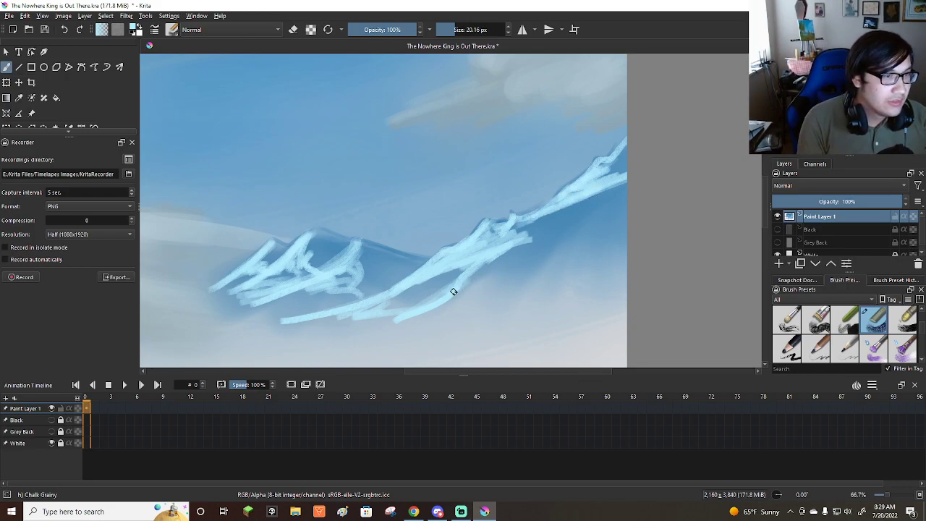
Extend the snow strokes over the ridge's middle and lower slopes, the gap beside the smaller peak and the base near the canvas edge.
{"action": "left_click_drag", "start_coordinate": [454, 289], "coordinate": [518, 276]}
{"action": "left_click_drag", "start_coordinate": [457, 294], "coordinate": [482, 289]}
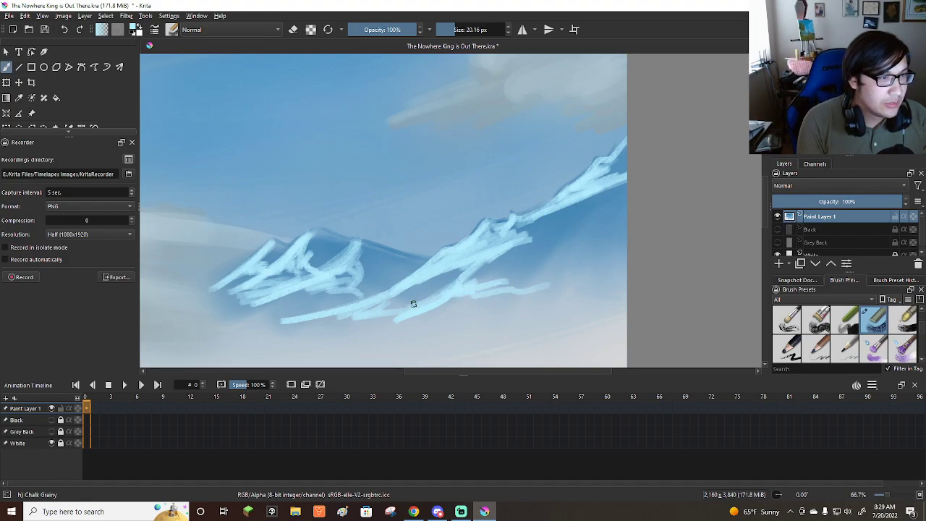
{"action": "left_click_drag", "start_coordinate": [391, 299], "coordinate": [349, 312]}
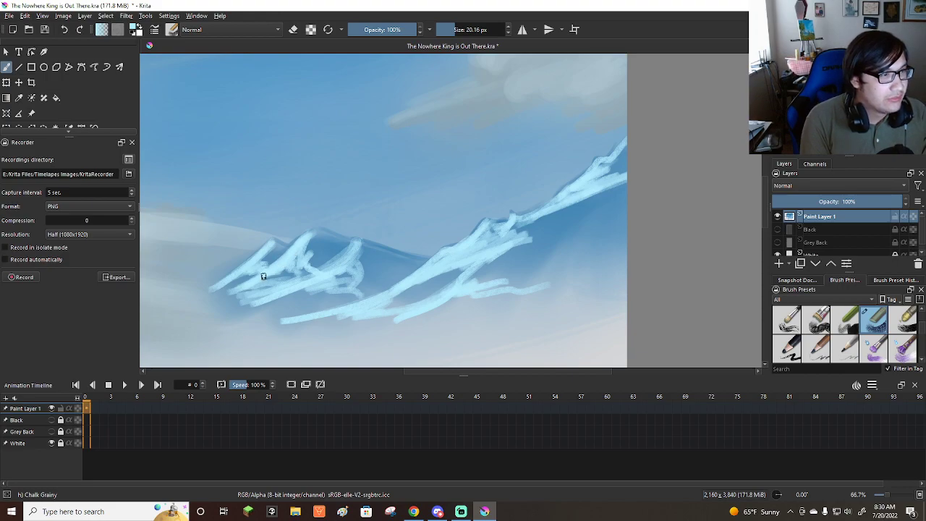
{"action": "left_click_drag", "start_coordinate": [283, 273], "coordinate": [293, 288]}
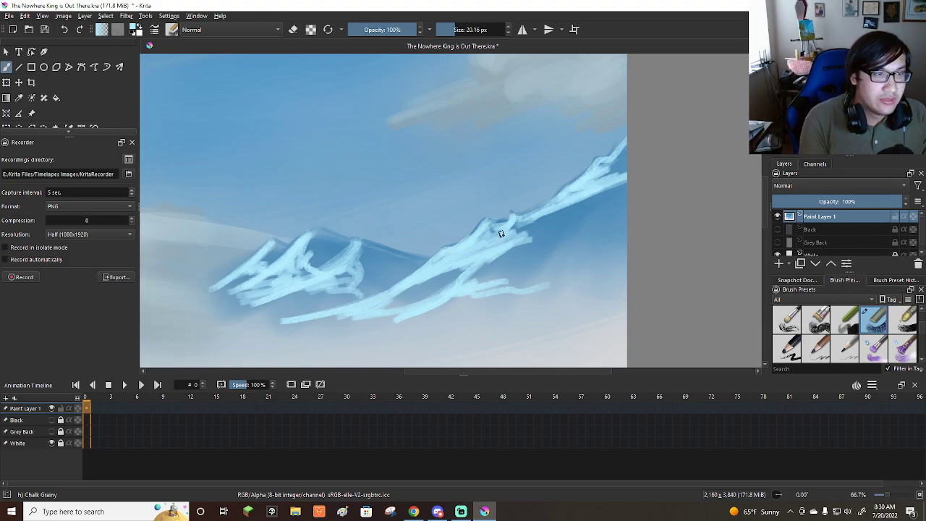
{"action": "left_click_drag", "start_coordinate": [492, 227], "coordinate": [585, 200]}
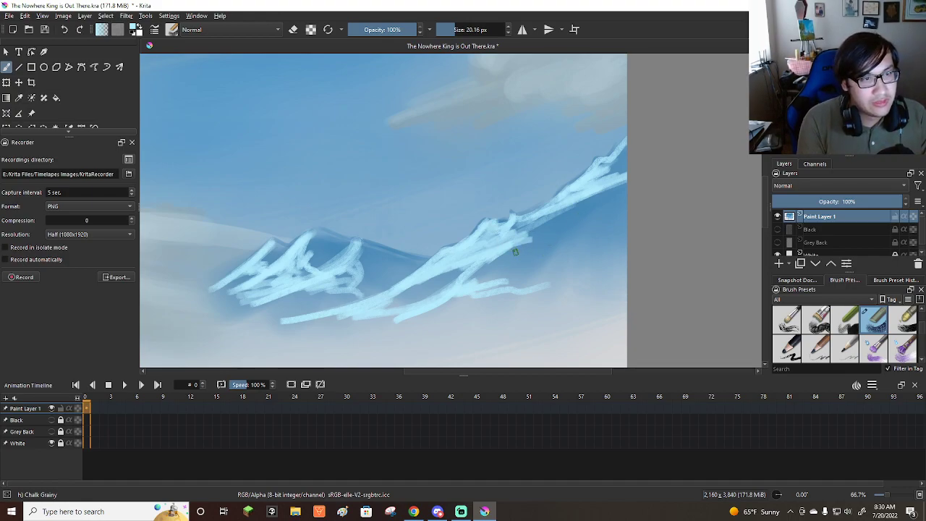
{"action": "mouse_move", "coordinate": [530, 241]}
{"action": "left_mouse_down"}
{"action": "mouse_move", "coordinate": [607, 230]}
{"action": "mouse_move", "coordinate": [530, 270]}
{"action": "mouse_move", "coordinate": [551, 249]}
{"action": "mouse_move", "coordinate": [457, 306]}
{"action": "mouse_move", "coordinate": [550, 252]}
{"action": "mouse_move", "coordinate": [486, 291]}
{"action": "mouse_move", "coordinate": [556, 261]}
{"action": "mouse_move", "coordinate": [517, 281]}
{"action": "mouse_move", "coordinate": [570, 265]}
{"action": "mouse_move", "coordinate": [603, 183]}
{"action": "mouse_move", "coordinate": [600, 200]}
{"action": "mouse_move", "coordinate": [642, 173]}
{"action": "mouse_move", "coordinate": [610, 208]}
{"action": "mouse_move", "coordinate": [476, 234]}
{"action": "left_mouse_up"}
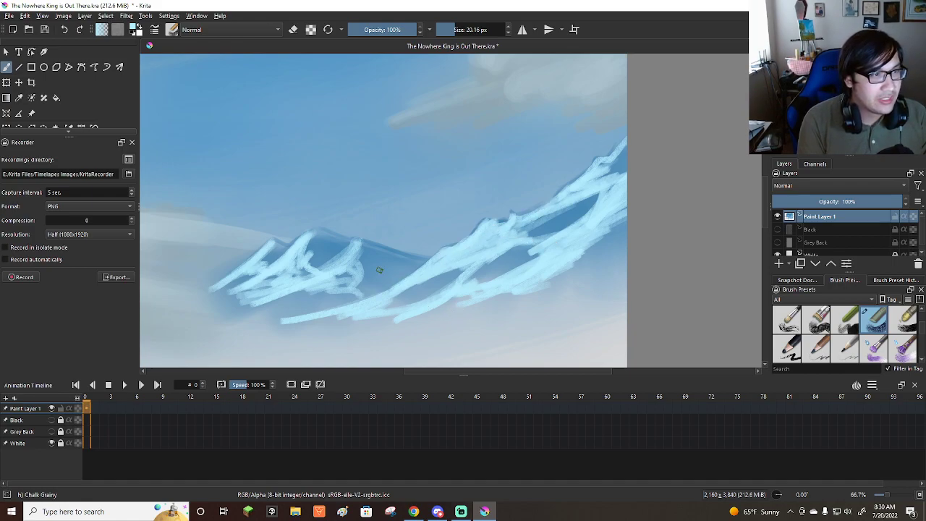
{"action": "mouse_move", "coordinate": [368, 278]}
{"action": "left_mouse_down"}
{"action": "mouse_move", "coordinate": [401, 273]}
{"action": "mouse_move", "coordinate": [365, 289]}
{"action": "mouse_move", "coordinate": [322, 284]}
{"action": "mouse_move", "coordinate": [304, 298]}
{"action": "mouse_move", "coordinate": [325, 291]}
{"action": "mouse_move", "coordinate": [280, 289]}
{"action": "mouse_move", "coordinate": [293, 268]}
{"action": "mouse_move", "coordinate": [264, 281]}
{"action": "left_mouse_up"}
{"action": "mouse_move", "coordinate": [623, 272]}
{"action": "left_mouse_down"}
{"action": "mouse_move", "coordinate": [574, 283]}
{"action": "mouse_move", "coordinate": [594, 289]}
{"action": "left_mouse_up"}
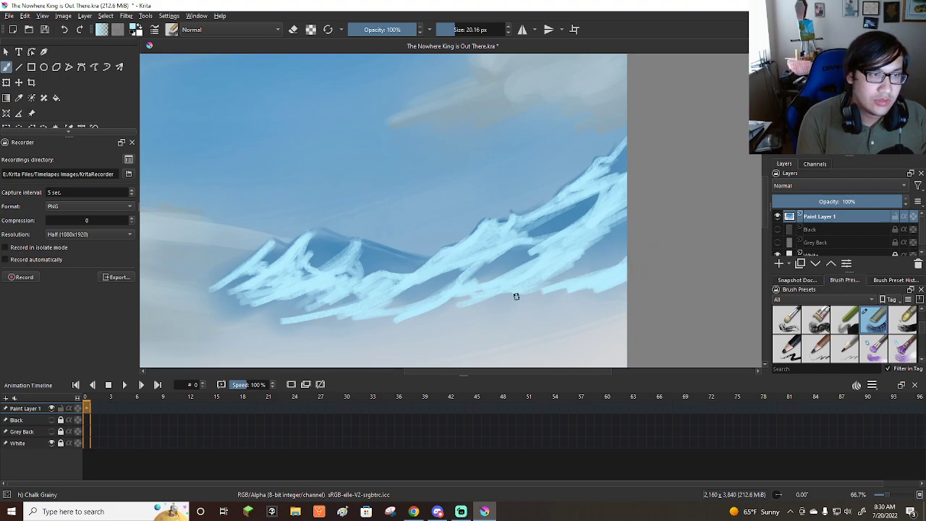
Choose a dark teal as the painting colour for the Chalk Grainy brush.
{"action": "scroll", "coordinate": [580, 228], "scroll_direction": "down", "scroll_amount": 5}
{"action": "scroll", "coordinate": [576, 227], "scroll_direction": "up", "scroll_amount": 5}
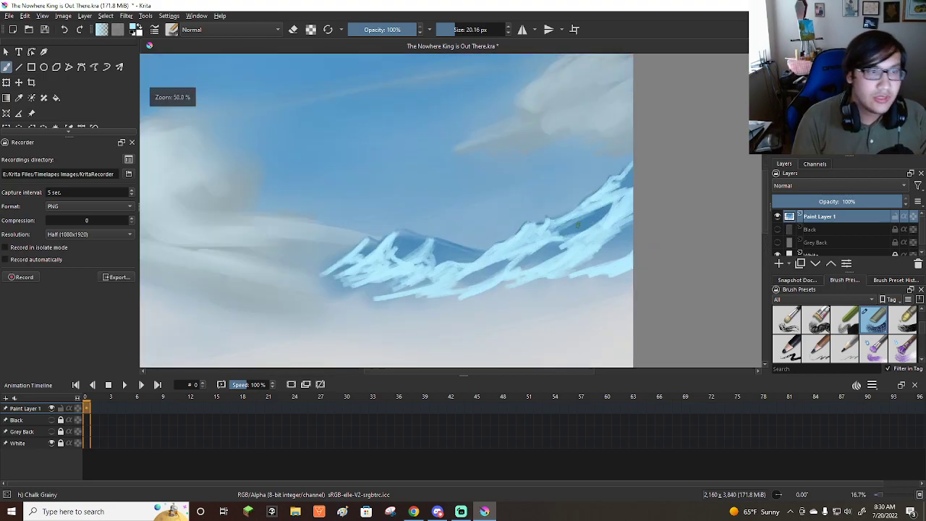
{"action": "left_click", "coordinate": [829, 109]}
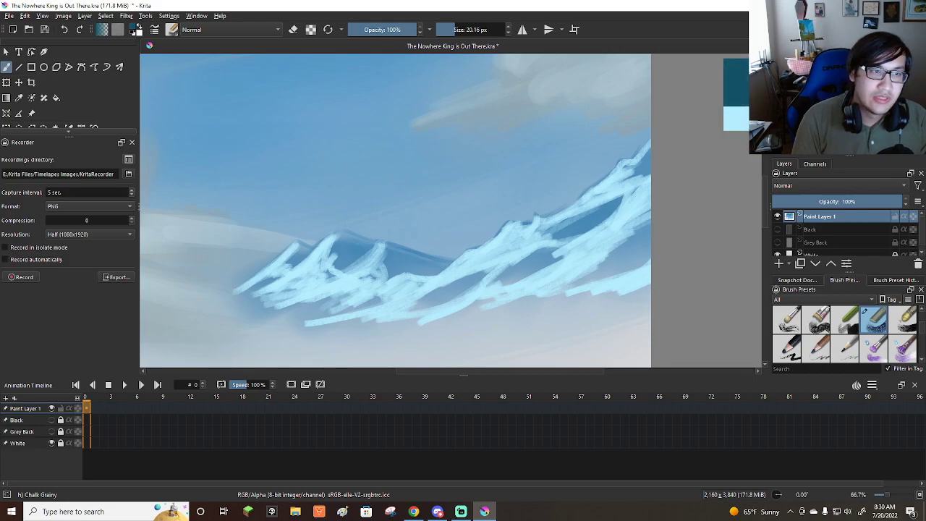
Paint dark teal rock patches on the right-hand ridge's lower, upper and middle slopes with a brush about 20 to 30 px.
{"action": "scroll", "coordinate": [622, 244], "scroll_direction": "up", "scroll_amount": 3}
{"action": "mouse_move", "coordinate": [544, 243]}
{"action": "left_mouse_down"}
{"action": "mouse_move", "coordinate": [536, 221]}
{"action": "mouse_move", "coordinate": [553, 264]}
{"action": "mouse_move", "coordinate": [528, 234]}
{"action": "mouse_move", "coordinate": [542, 260]}
{"action": "mouse_move", "coordinate": [523, 264]}
{"action": "mouse_move", "coordinate": [513, 244]}
{"action": "mouse_move", "coordinate": [524, 275]}
{"action": "mouse_move", "coordinate": [508, 273]}
{"action": "mouse_move", "coordinate": [497, 255]}
{"action": "mouse_move", "coordinate": [499, 275]}
{"action": "mouse_move", "coordinate": [463, 273]}
{"action": "mouse_move", "coordinate": [453, 302]}
{"action": "mouse_move", "coordinate": [400, 321]}
{"action": "mouse_move", "coordinate": [458, 304]}
{"action": "mouse_move", "coordinate": [542, 231]}
{"action": "left_mouse_up"}
{"action": "mouse_move", "coordinate": [484, 278]}
{"action": "left_mouse_down"}
{"action": "mouse_move", "coordinate": [523, 276]}
{"action": "mouse_move", "coordinate": [524, 290]}
{"action": "left_mouse_up"}
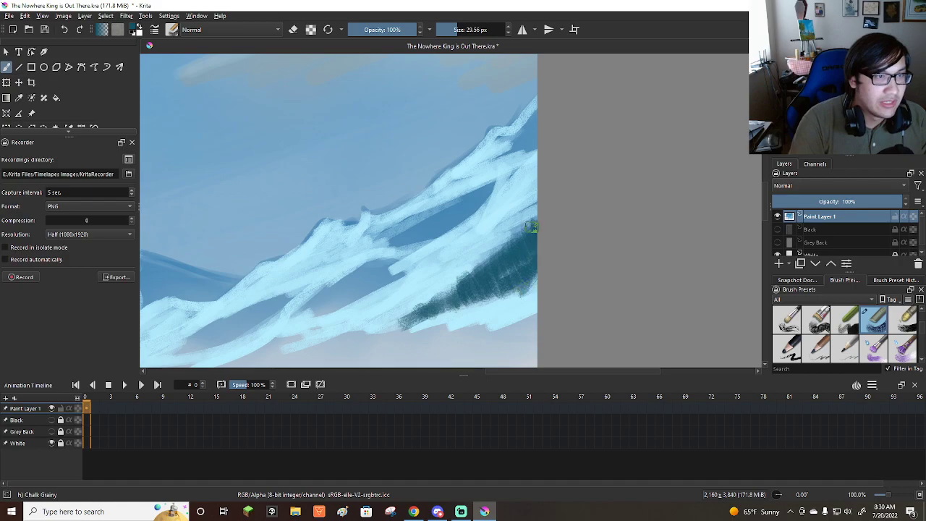
{"action": "mouse_move", "coordinate": [533, 119]}
{"action": "left_mouse_down"}
{"action": "mouse_move", "coordinate": [521, 119]}
{"action": "mouse_move", "coordinate": [540, 119]}
{"action": "mouse_move", "coordinate": [505, 150]}
{"action": "mouse_move", "coordinate": [525, 147]}
{"action": "left_mouse_up"}
{"action": "mouse_move", "coordinate": [377, 230]}
{"action": "left_mouse_down"}
{"action": "mouse_move", "coordinate": [403, 246]}
{"action": "mouse_move", "coordinate": [373, 232]}
{"action": "mouse_move", "coordinate": [405, 244]}
{"action": "mouse_move", "coordinate": [432, 238]}
{"action": "mouse_move", "coordinate": [471, 201]}
{"action": "left_mouse_up"}
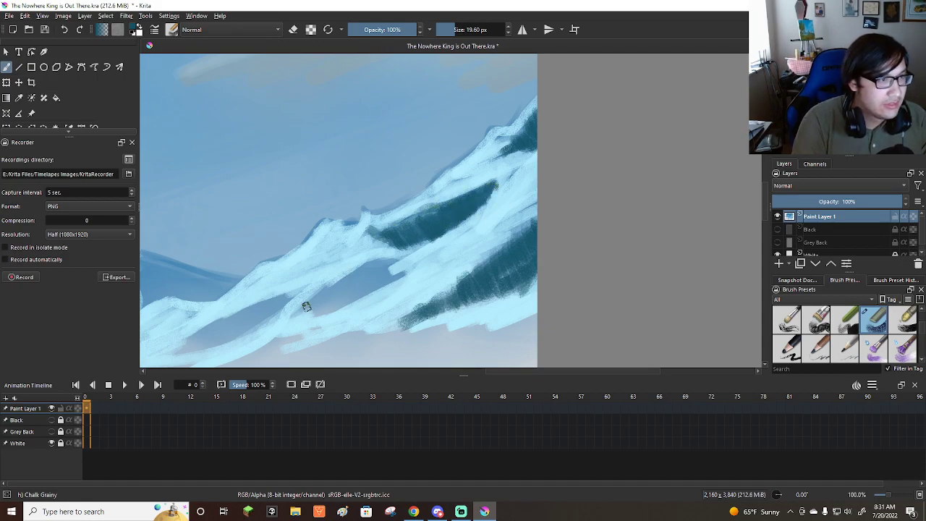
{"action": "mouse_move", "coordinate": [301, 309]}
{"action": "left_mouse_down"}
{"action": "mouse_move", "coordinate": [341, 303]}
{"action": "mouse_move", "coordinate": [347, 274]}
{"action": "mouse_move", "coordinate": [371, 262]}
{"action": "mouse_move", "coordinate": [387, 259]}
{"action": "mouse_move", "coordinate": [390, 281]}
{"action": "mouse_move", "coordinate": [396, 273]}
{"action": "mouse_move", "coordinate": [312, 319]}
{"action": "mouse_move", "coordinate": [371, 287]}
{"action": "mouse_move", "coordinate": [311, 312]}
{"action": "mouse_move", "coordinate": [341, 294]}
{"action": "left_mouse_up"}
{"action": "left_click_drag", "start_coordinate": [382, 266], "coordinate": [329, 298]}
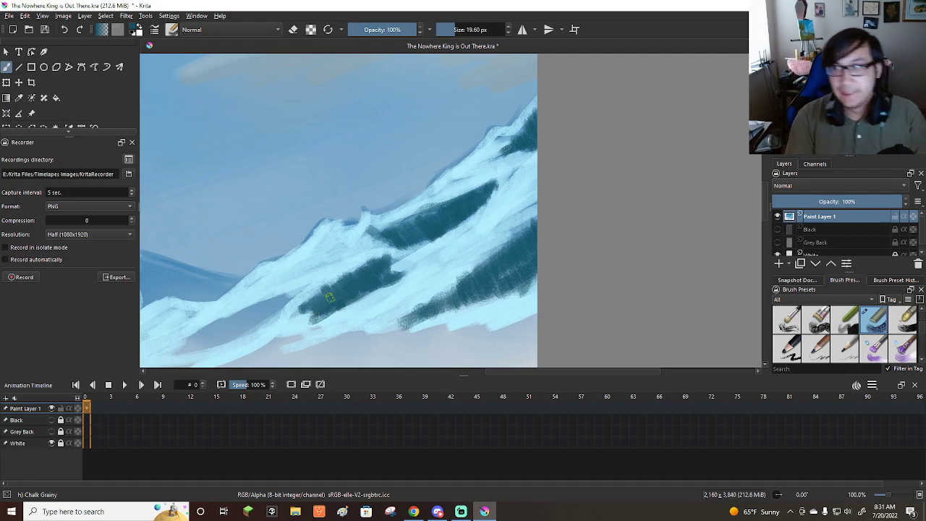
Paint a slanted dark teal patch on the lower slope between the ridge and the smaller peak, undoing the first stroke.
{"action": "scroll", "coordinate": [368, 248], "scroll_direction": "down", "scroll_amount": 3}
{"action": "scroll", "coordinate": [243, 278], "scroll_direction": "up", "scroll_amount": 3}
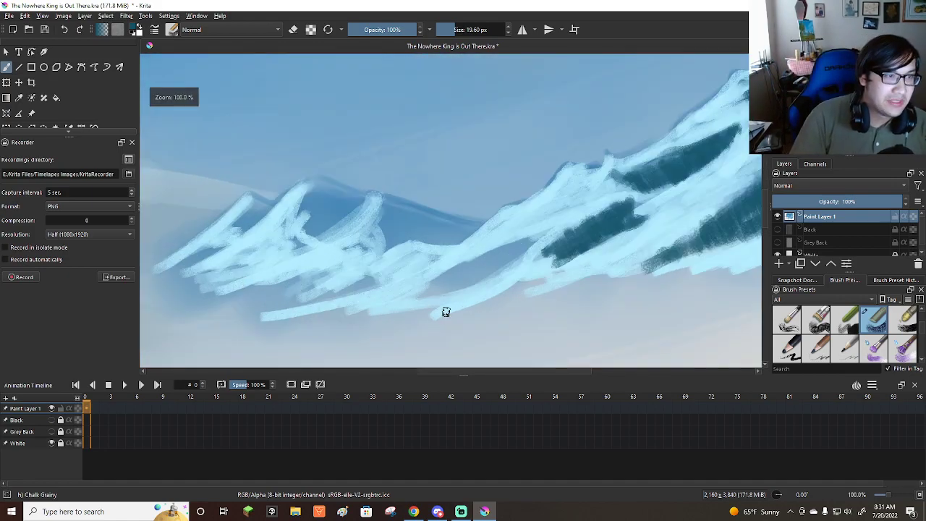
{"action": "left_click_drag", "start_coordinate": [428, 290], "coordinate": [441, 285]}
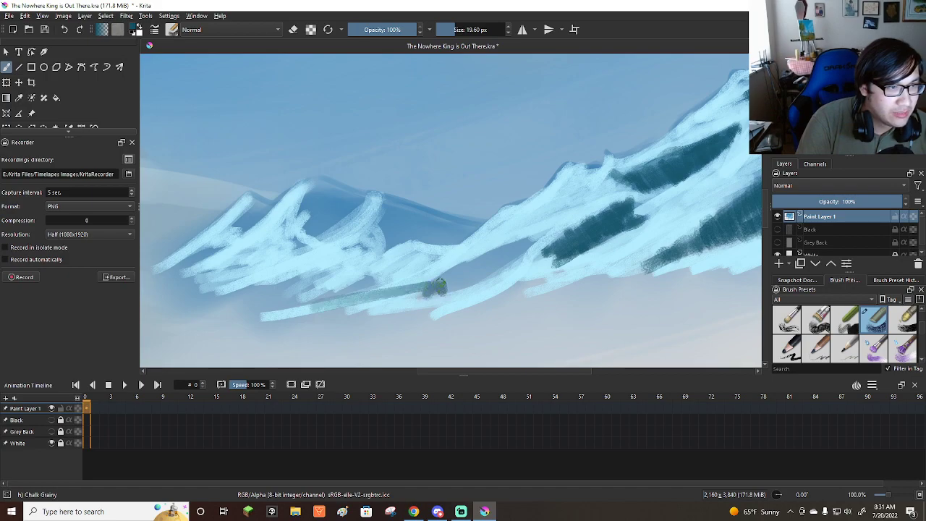
{"action": "key", "text": "ctrl+z"}
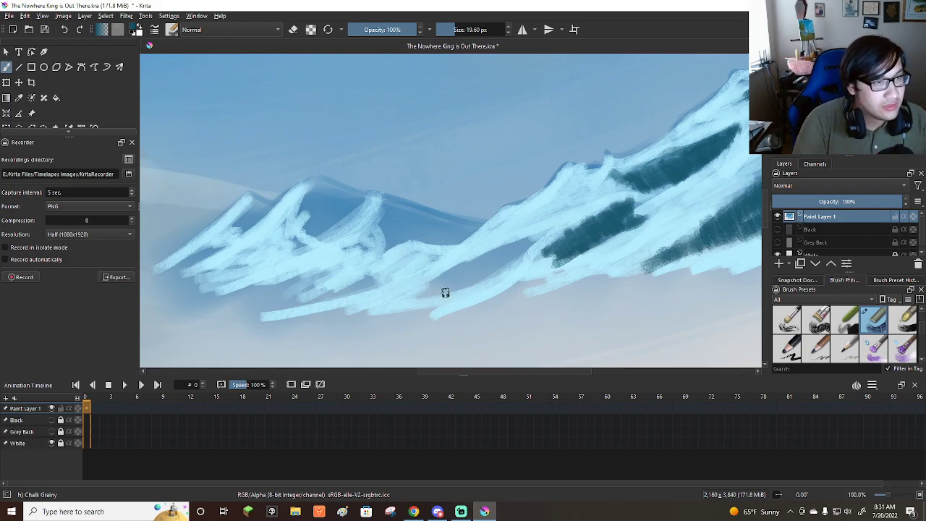
{"action": "mouse_move", "coordinate": [426, 294]}
{"action": "left_mouse_down"}
{"action": "mouse_move", "coordinate": [462, 261]}
{"action": "mouse_move", "coordinate": [492, 272]}
{"action": "mouse_move", "coordinate": [521, 248]}
{"action": "left_mouse_up"}
{"action": "left_click_drag", "start_coordinate": [459, 271], "coordinate": [455, 281]}
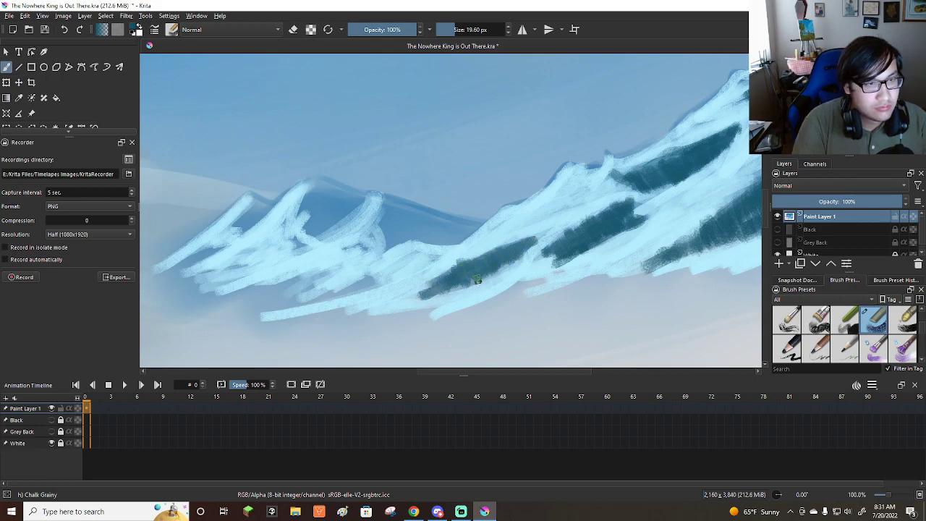
Fill the smaller peak's shadowed faces and its left-hand shoulder with dark teal, redoing the shoulder's shadow once.
{"action": "mouse_move", "coordinate": [386, 199]}
{"action": "left_mouse_down"}
{"action": "mouse_move", "coordinate": [473, 227]}
{"action": "mouse_move", "coordinate": [405, 208]}
{"action": "mouse_move", "coordinate": [435, 229]}
{"action": "mouse_move", "coordinate": [406, 236]}
{"action": "mouse_move", "coordinate": [396, 228]}
{"action": "mouse_move", "coordinate": [388, 244]}
{"action": "mouse_move", "coordinate": [384, 226]}
{"action": "mouse_move", "coordinate": [406, 243]}
{"action": "mouse_move", "coordinate": [434, 235]}
{"action": "mouse_move", "coordinate": [417, 226]}
{"action": "mouse_move", "coordinate": [424, 214]}
{"action": "mouse_move", "coordinate": [472, 219]}
{"action": "mouse_move", "coordinate": [444, 233]}
{"action": "left_mouse_up"}
{"action": "mouse_move", "coordinate": [337, 180]}
{"action": "left_mouse_down"}
{"action": "mouse_move", "coordinate": [363, 197]}
{"action": "mouse_move", "coordinate": [318, 217]}
{"action": "mouse_move", "coordinate": [308, 201]}
{"action": "left_mouse_up"}
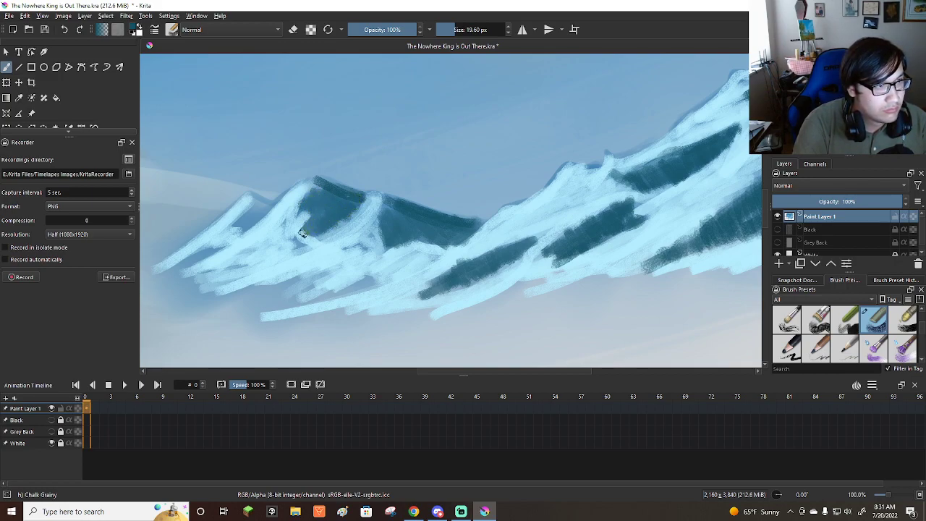
{"action": "mouse_move", "coordinate": [263, 217]}
{"action": "left_mouse_down"}
{"action": "mouse_move", "coordinate": [253, 196]}
{"action": "mouse_move", "coordinate": [269, 210]}
{"action": "mouse_move", "coordinate": [239, 230]}
{"action": "left_mouse_up"}
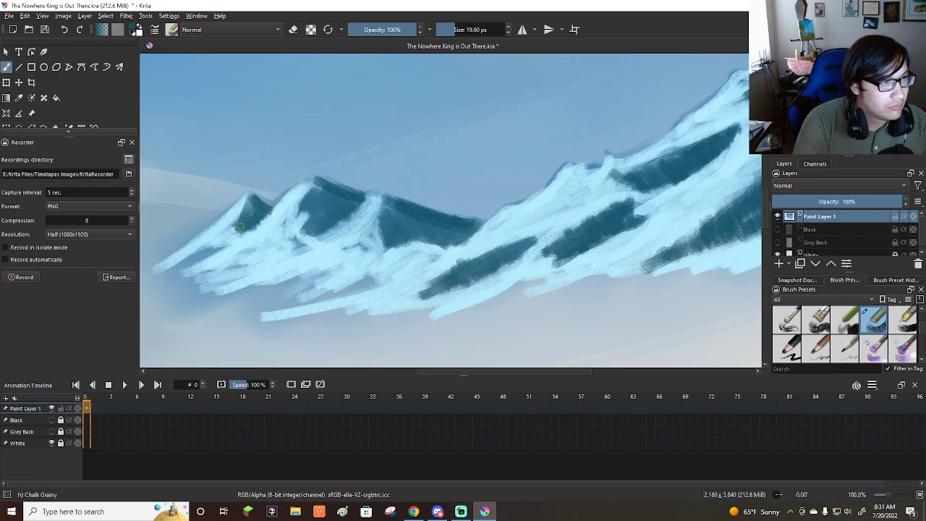
{"action": "key", "text": "ctrl+z"}
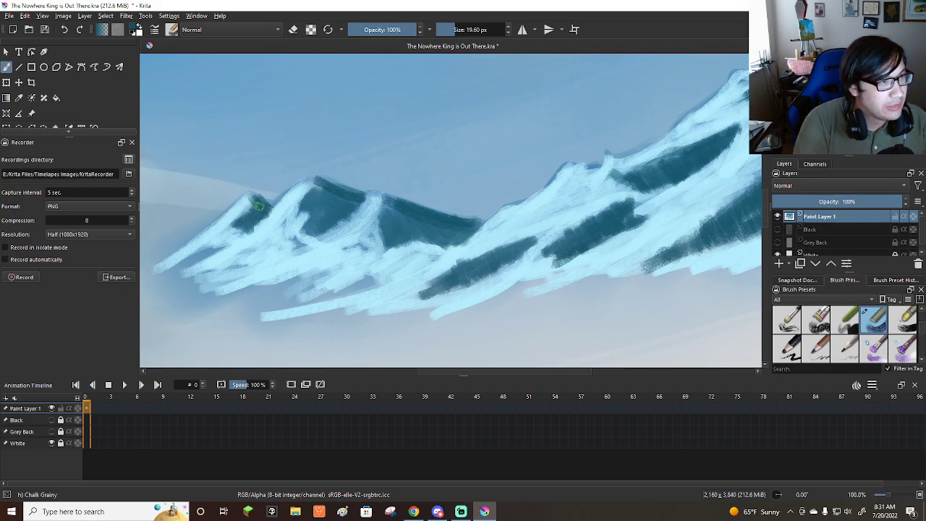
{"action": "left_click_drag", "start_coordinate": [217, 248], "coordinate": [188, 265]}
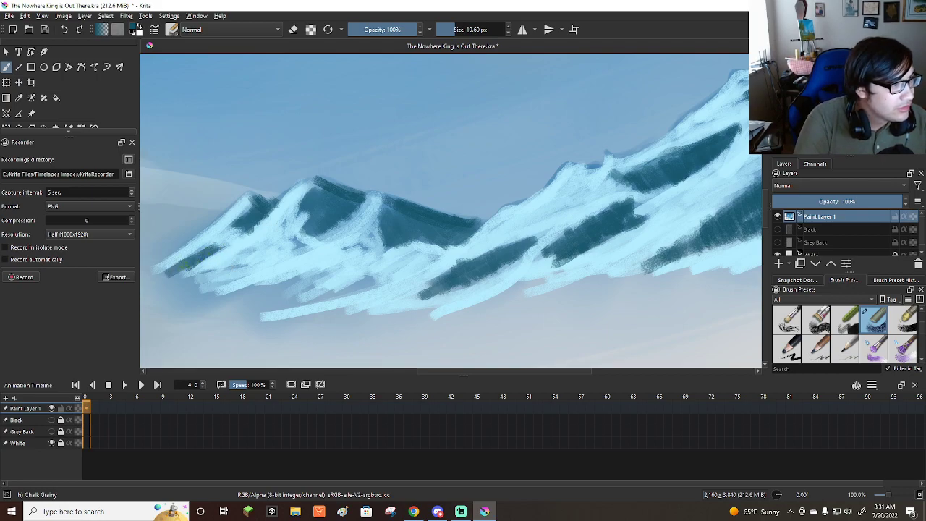
Enlarge the brush to about 29 px and paint dark teal shadows along the smaller peak's base.
{"action": "key", "text": "bracketright"}
{"action": "key", "text": "bracketright"}
{"action": "mouse_move", "coordinate": [249, 293]}
{"action": "left_mouse_down"}
{"action": "mouse_move", "coordinate": [281, 308]}
{"action": "mouse_move", "coordinate": [294, 282]}
{"action": "mouse_move", "coordinate": [301, 291]}
{"action": "mouse_move", "coordinate": [238, 295]}
{"action": "mouse_move", "coordinate": [322, 298]}
{"action": "mouse_move", "coordinate": [369, 286]}
{"action": "mouse_move", "coordinate": [304, 298]}
{"action": "mouse_move", "coordinate": [289, 288]}
{"action": "mouse_move", "coordinate": [314, 285]}
{"action": "mouse_move", "coordinate": [245, 296]}
{"action": "mouse_move", "coordinate": [224, 302]}
{"action": "left_mouse_up"}
{"action": "mouse_move", "coordinate": [178, 280]}
{"action": "left_mouse_down"}
{"action": "mouse_move", "coordinate": [199, 290]}
{"action": "mouse_move", "coordinate": [171, 277]}
{"action": "mouse_move", "coordinate": [168, 293]}
{"action": "mouse_move", "coordinate": [249, 308]}
{"action": "left_mouse_up"}
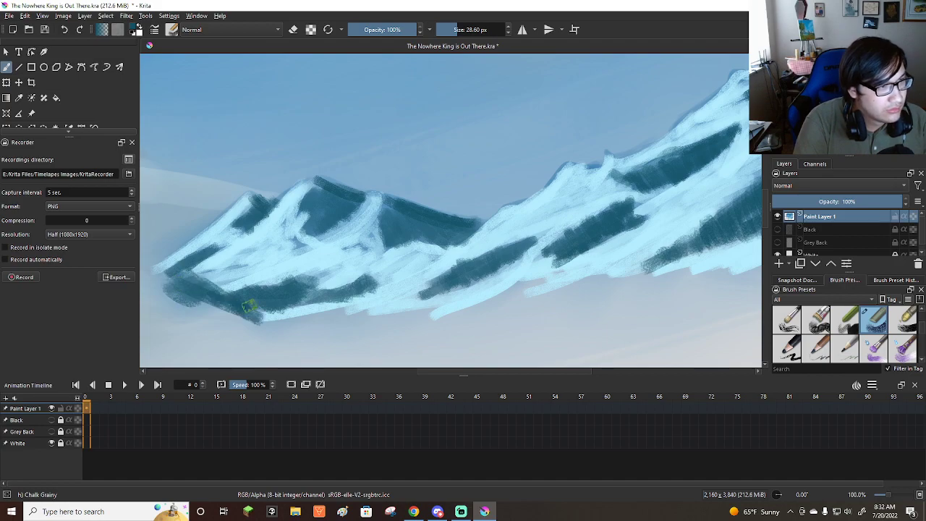
Switch to pale blue and refine the snow edges around the right-hand ridge's upper and middle dark patches.
{"action": "scroll", "coordinate": [484, 307], "scroll_direction": "down", "scroll_amount": 5}
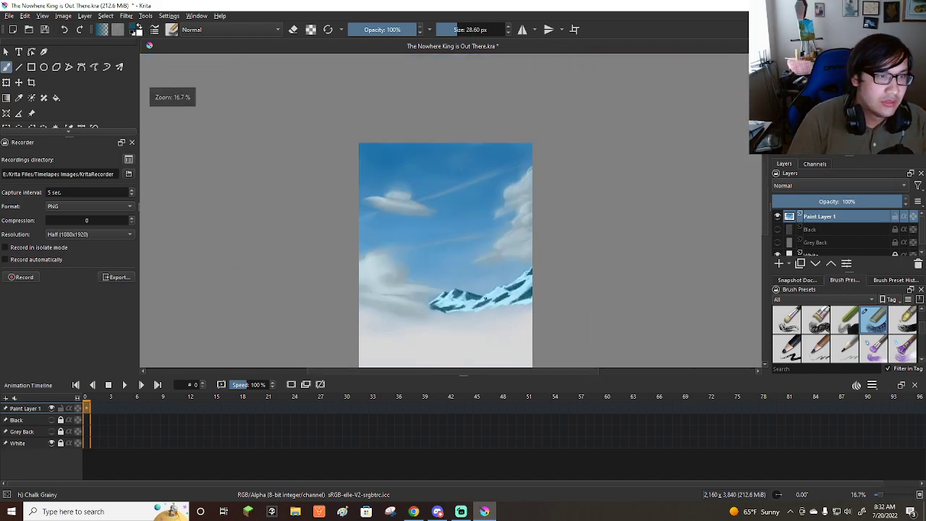
{"action": "scroll", "coordinate": [507, 305], "scroll_direction": "up", "scroll_amount": 2}
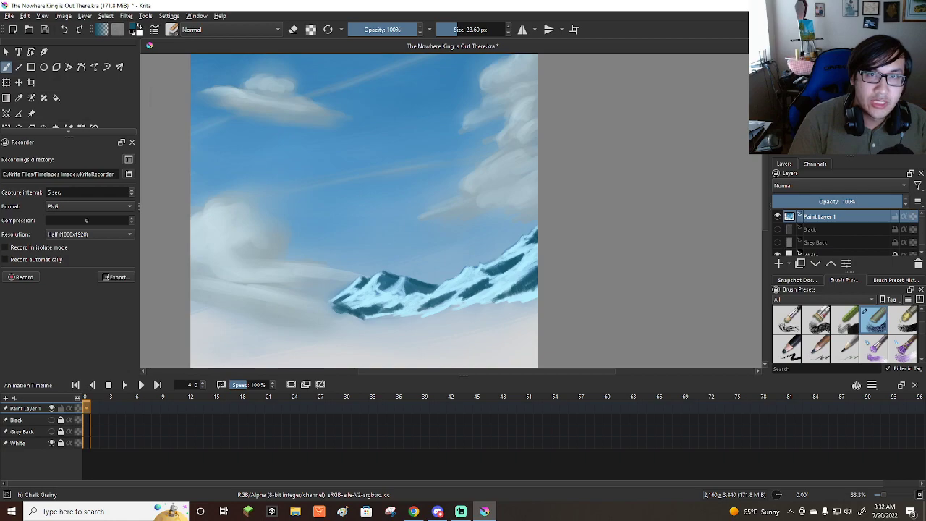
{"action": "scroll", "coordinate": [402, 337], "scroll_direction": "up", "scroll_amount": 3}
{"action": "mouse_move", "coordinate": [516, 224]}
{"action": "left_mouse_down", "text": "shift"}
{"action": "mouse_move", "coordinate": [487, 235]}
{"action": "mouse_move", "coordinate": [606, 192]}
{"action": "left_mouse_up", "text": "shift"}
{"action": "mouse_move", "coordinate": [483, 248]}
{"action": "left_mouse_down"}
{"action": "mouse_move", "coordinate": [500, 263]}
{"action": "mouse_move", "coordinate": [410, 314]}
{"action": "mouse_move", "coordinate": [448, 290]}
{"action": "mouse_move", "coordinate": [438, 311]}
{"action": "left_mouse_up"}
{"action": "left_click_drag", "start_coordinate": [519, 276], "coordinate": [435, 301]}
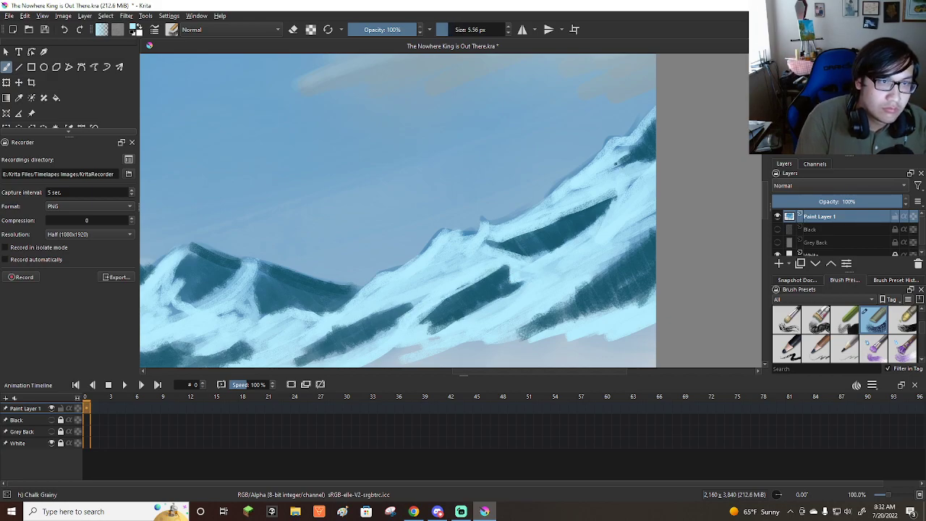
Paint pale-blue snow down the ridge beside the canvas edge and around its lowest dark patch.
{"action": "mouse_move", "coordinate": [661, 108]}
{"action": "left_mouse_down"}
{"action": "mouse_move", "coordinate": [590, 177]}
{"action": "mouse_move", "coordinate": [623, 194]}
{"action": "mouse_move", "coordinate": [594, 258]}
{"action": "left_mouse_up"}
{"action": "left_click_drag", "start_coordinate": [653, 216], "coordinate": [501, 339]}
{"action": "mouse_move", "coordinate": [613, 303]}
{"action": "left_mouse_down"}
{"action": "mouse_move", "coordinate": [545, 337]}
{"action": "mouse_move", "coordinate": [675, 280]}
{"action": "mouse_move", "coordinate": [532, 348]}
{"action": "left_mouse_up"}
Trim the dark patch between the ridge and the smaller peak with pale-blue strokes about 17 px wide.
{"action": "scroll", "coordinate": [517, 357], "scroll_direction": "down", "scroll_amount": 4}
{"action": "scroll", "coordinate": [467, 304], "scroll_direction": "up", "scroll_amount": 4}
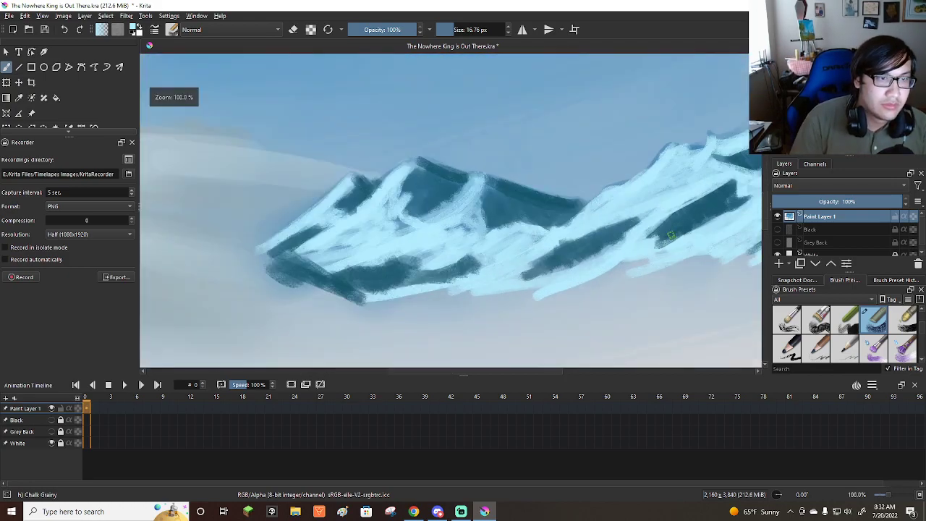
{"action": "left_click_drag", "start_coordinate": [636, 214], "coordinate": [522, 266]}
{"action": "left_click_drag", "start_coordinate": [523, 266], "coordinate": [584, 234]}
{"action": "mouse_move", "coordinate": [531, 281]}
{"action": "left_mouse_down"}
{"action": "mouse_move", "coordinate": [562, 275]}
{"action": "mouse_move", "coordinate": [519, 294]}
{"action": "left_mouse_up"}
Paint pale-blue snow over the smaller peak's base shadows, central slope and right-hand spur.
{"action": "mouse_move", "coordinate": [468, 253]}
{"action": "left_mouse_down"}
{"action": "mouse_move", "coordinate": [437, 265]}
{"action": "mouse_move", "coordinate": [484, 261]}
{"action": "mouse_move", "coordinate": [446, 284]}
{"action": "mouse_move", "coordinate": [392, 258]}
{"action": "mouse_move", "coordinate": [293, 262]}
{"action": "mouse_move", "coordinate": [301, 226]}
{"action": "mouse_move", "coordinate": [338, 199]}
{"action": "mouse_move", "coordinate": [340, 216]}
{"action": "left_mouse_up"}
{"action": "left_click_drag", "start_coordinate": [396, 176], "coordinate": [376, 194]}
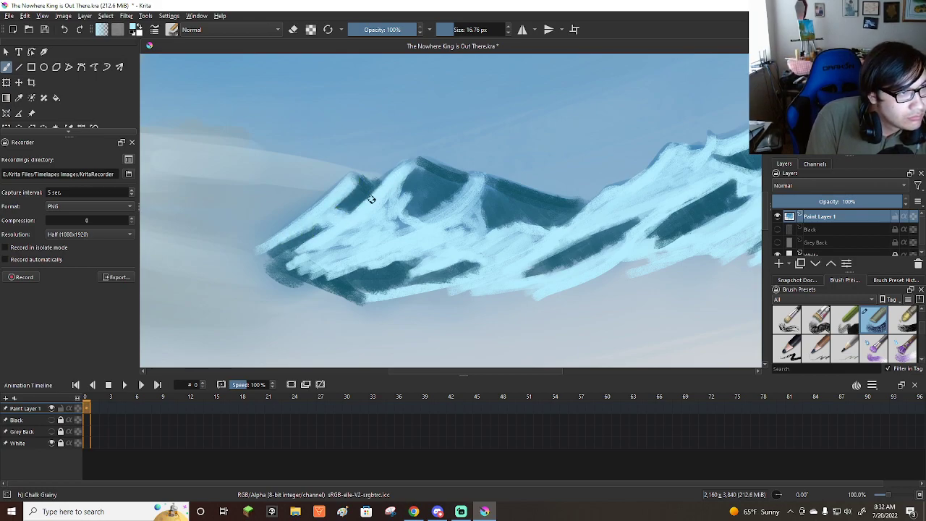
{"action": "mouse_move", "coordinate": [377, 226]}
{"action": "left_mouse_down"}
{"action": "mouse_move", "coordinate": [393, 207]}
{"action": "mouse_move", "coordinate": [391, 233]}
{"action": "left_mouse_up"}
{"action": "mouse_move", "coordinate": [469, 184]}
{"action": "left_mouse_down"}
{"action": "mouse_move", "coordinate": [426, 221]}
{"action": "mouse_move", "coordinate": [469, 222]}
{"action": "left_mouse_up"}
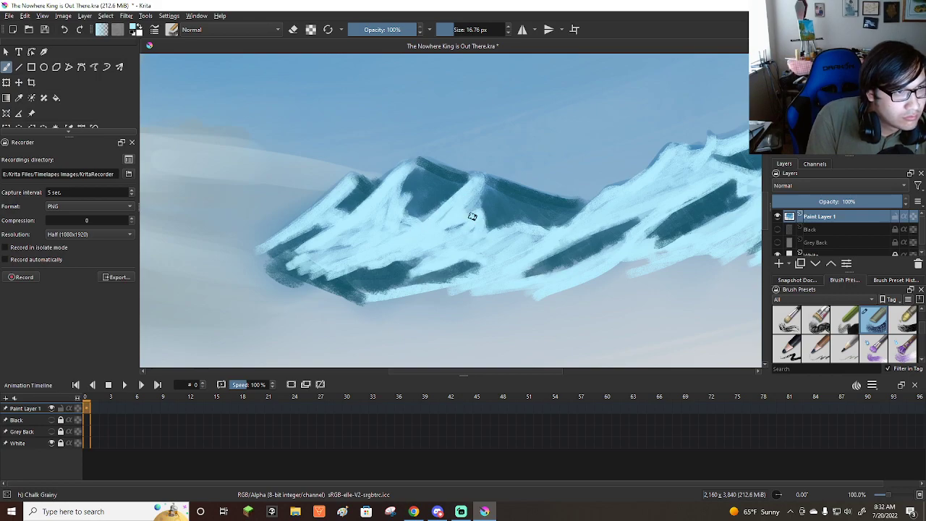
{"action": "left_click_drag", "start_coordinate": [490, 172], "coordinate": [456, 232]}
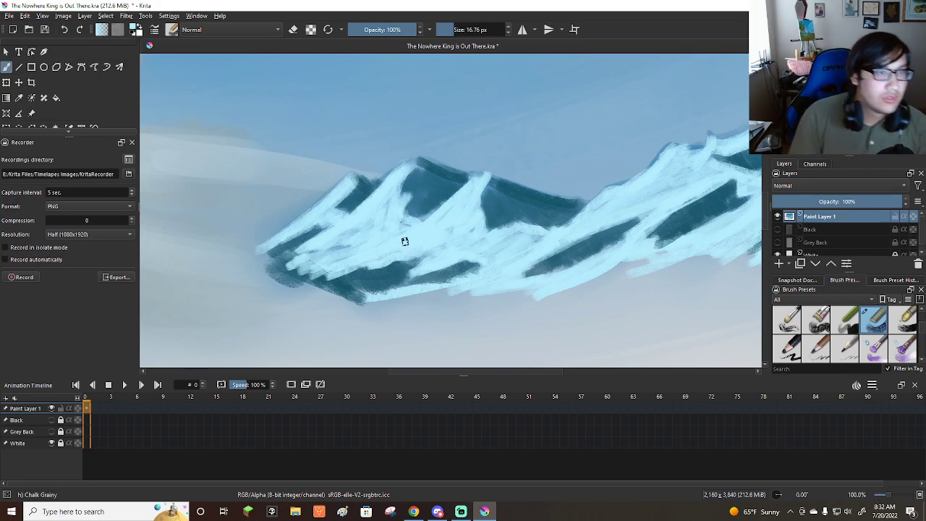
Choose the Blender Basic brush and soften the mountains' base into the haze, enlarging the brush to about 277 px.
{"action": "scroll", "coordinate": [518, 155], "scroll_direction": "down", "scroll_amount": 5}
{"action": "scroll", "coordinate": [460, 186], "scroll_direction": "up", "scroll_amount": 3}
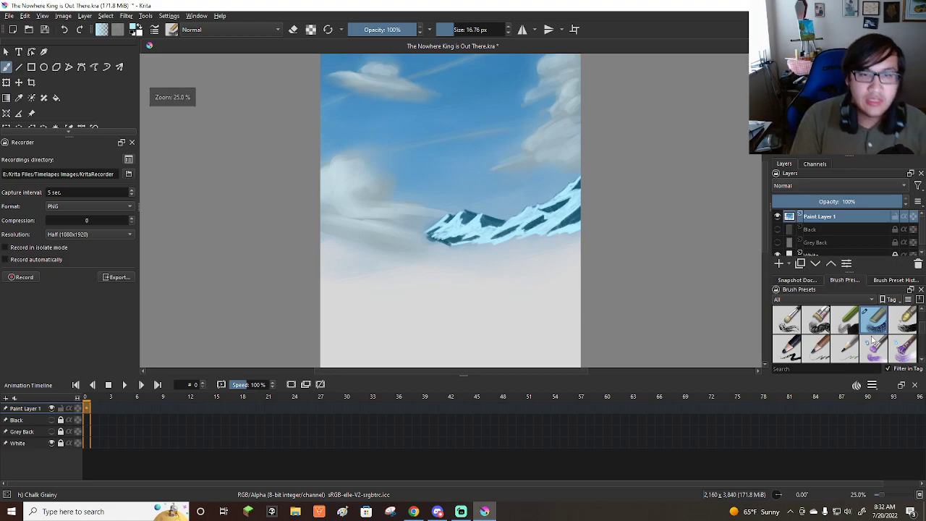
{"action": "scroll", "coordinate": [830, 347], "scroll_direction": "down", "scroll_amount": 2}
{"action": "scroll", "coordinate": [831, 347], "scroll_direction": "up", "scroll_amount": 2}
{"action": "left_click", "coordinate": [816, 348]}
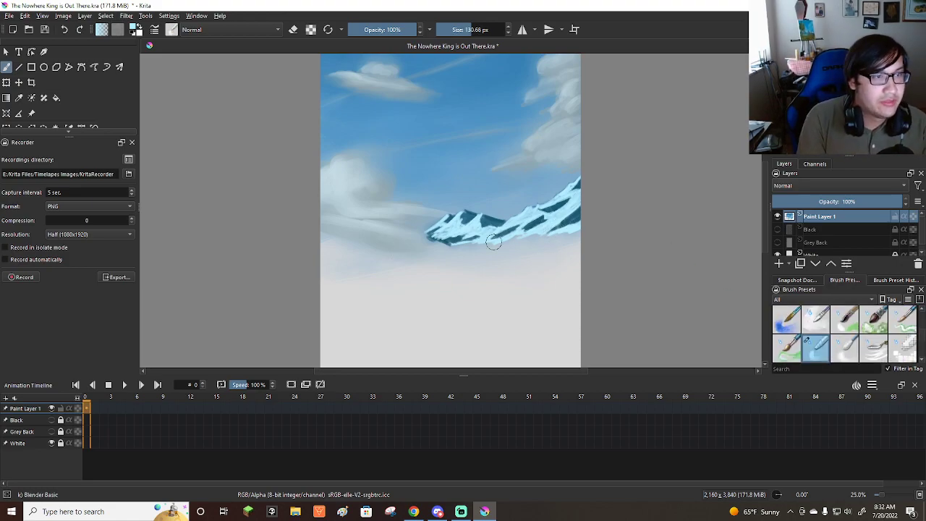
{"action": "left_click_drag", "start_coordinate": [454, 247], "coordinate": [522, 248], "text": "shift"}
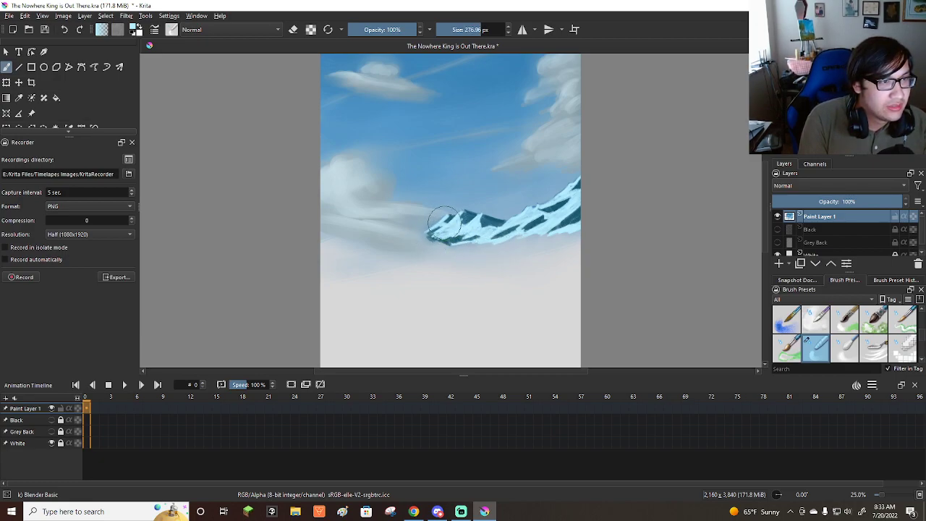
{"action": "mouse_move", "coordinate": [429, 244]}
{"action": "left_mouse_down", "text": "shift"}
{"action": "mouse_move", "coordinate": [476, 244]}
{"action": "mouse_move", "coordinate": [427, 232]}
{"action": "left_mouse_up", "text": "shift"}
Reduce the blender to about 20 to 40 px and blend snow into the right-hand ridge's upper dark patches.
{"action": "key", "text": "bracketleft"}
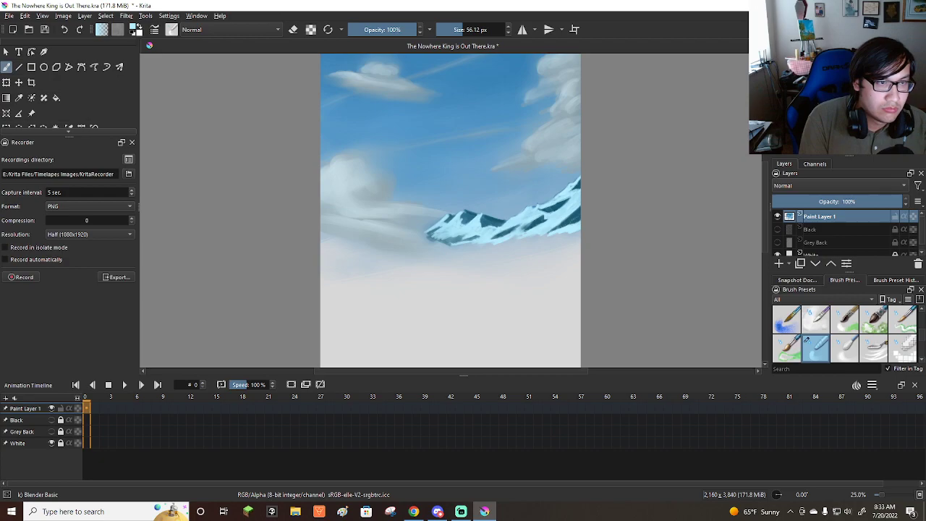
{"action": "key", "text": "bracketleft"}
{"action": "key", "text": "bracketleft"}
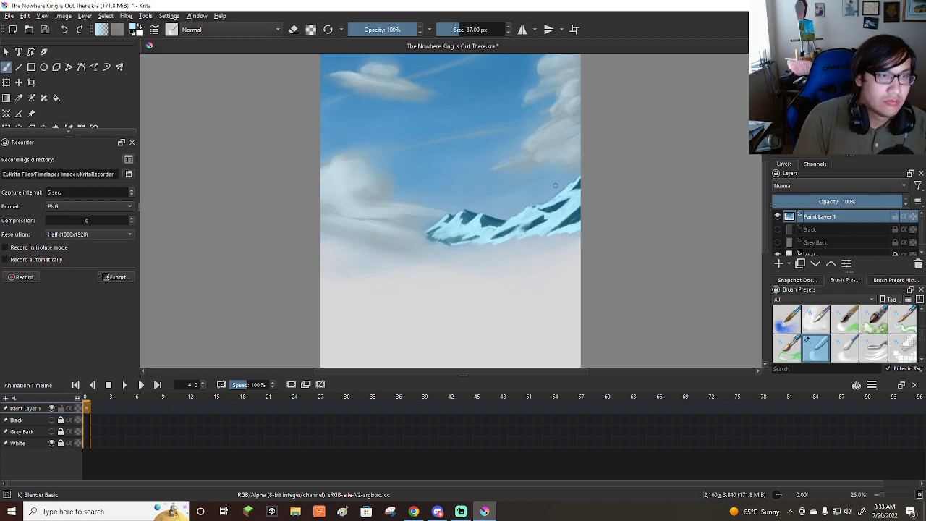
{"action": "scroll", "coordinate": [559, 183], "scroll_direction": "up", "scroll_amount": 4}
{"action": "left_click_drag", "start_coordinate": [593, 186], "coordinate": [584, 186], "text": "shift"}
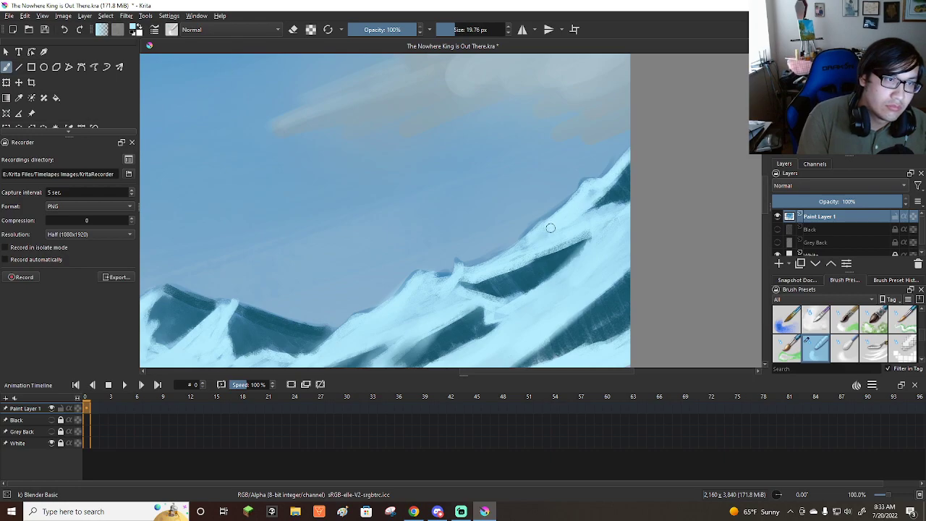
{"action": "key", "text": "bracketright"}
{"action": "key", "text": "bracketright"}
{"action": "key", "text": "bracketright"}
{"action": "key", "text": "bracketright"}
{"action": "key", "text": "bracketright"}
{"action": "key", "text": "bracketright"}
{"action": "key", "text": "bracketright"}
{"action": "mouse_move", "coordinate": [489, 269]}
{"action": "left_mouse_down"}
{"action": "mouse_move", "coordinate": [583, 235]}
{"action": "mouse_move", "coordinate": [500, 259]}
{"action": "mouse_move", "coordinate": [564, 247]}
{"action": "left_mouse_up"}
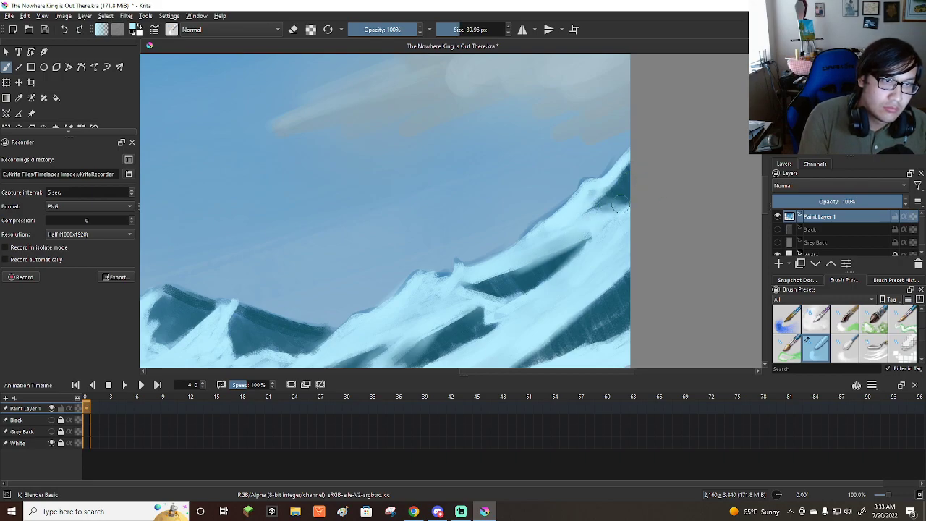
Smooth the edges of the ridge's upper and lower dark patches with the blender at about 18 to 50 px.
{"action": "scroll", "coordinate": [635, 217], "scroll_direction": "down", "scroll_amount": 2}
{"action": "scroll", "coordinate": [617, 212], "scroll_direction": "up", "scroll_amount": 3}
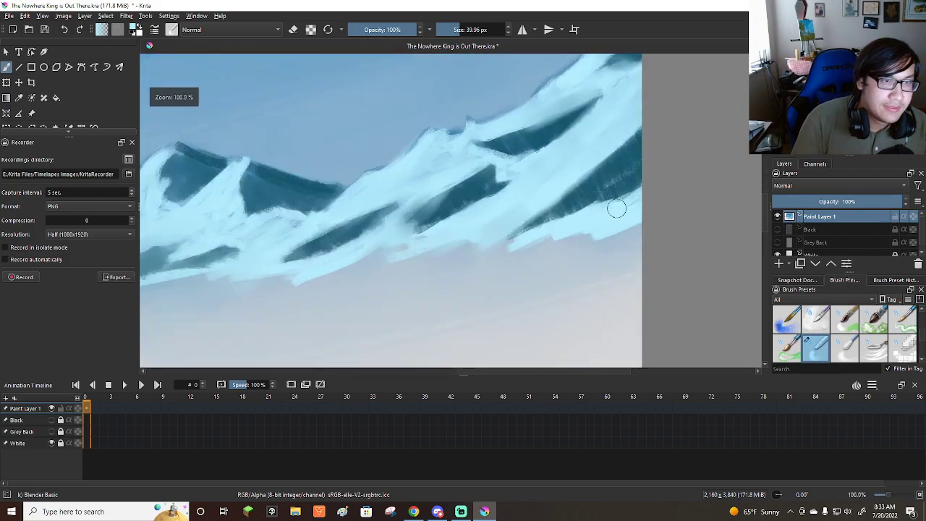
{"action": "scroll", "coordinate": [599, 196], "scroll_direction": "down", "scroll_amount": 1}
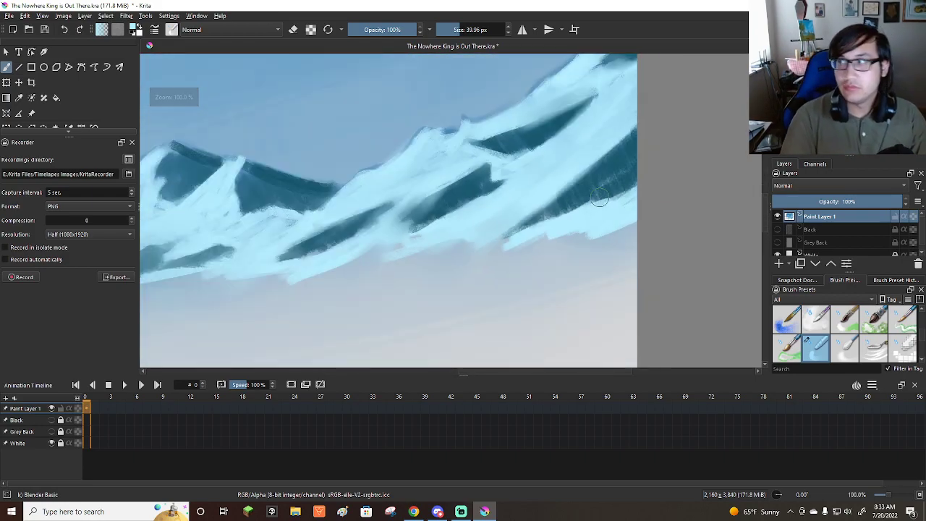
{"action": "mouse_move", "coordinate": [493, 150]}
{"action": "left_mouse_down", "text": "shift"}
{"action": "mouse_move", "coordinate": [484, 149]}
{"action": "mouse_move", "coordinate": [519, 155]}
{"action": "left_mouse_up", "text": "shift"}
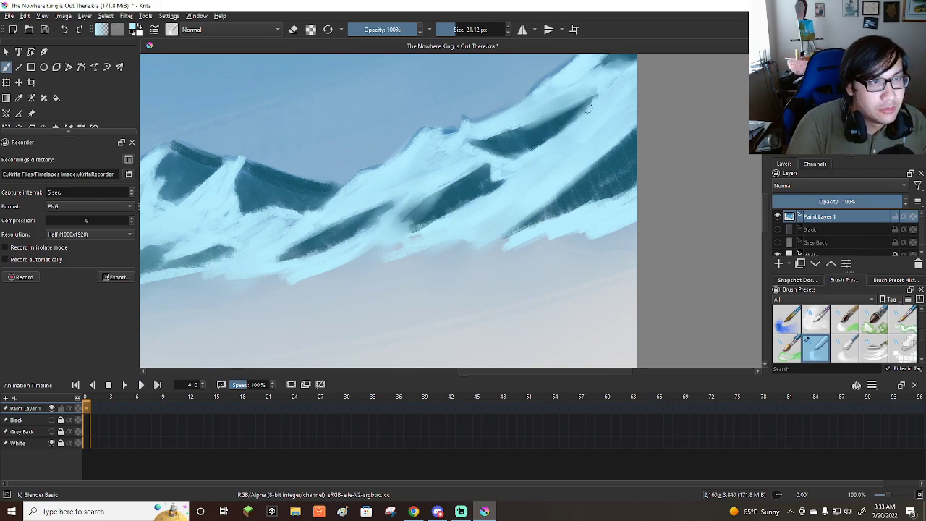
{"action": "left_click_drag", "start_coordinate": [563, 114], "coordinate": [519, 130]}
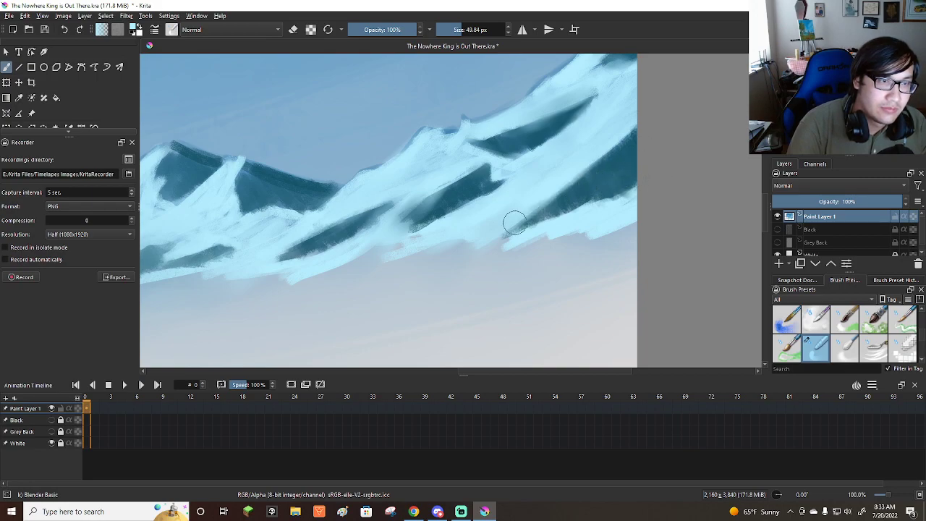
{"action": "key", "text": "bracketleft"}
{"action": "key", "text": "bracketleft"}
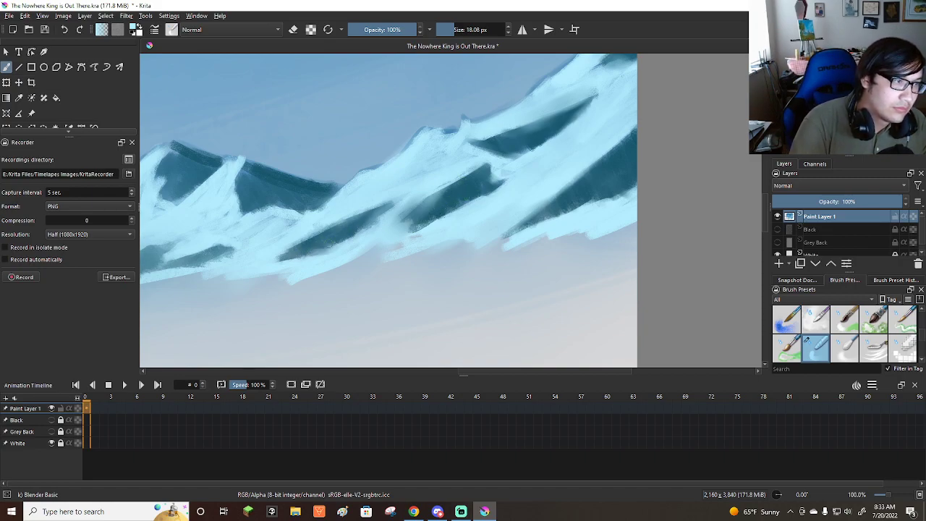
Blend the dark shadows at the smaller peak's base, and soften the haze below the ridge with the blender about 149 px wide.
{"action": "scroll", "coordinate": [420, 244], "scroll_direction": "down", "scroll_amount": 2}
{"action": "scroll", "coordinate": [241, 200], "scroll_direction": "up", "scroll_amount": 2}
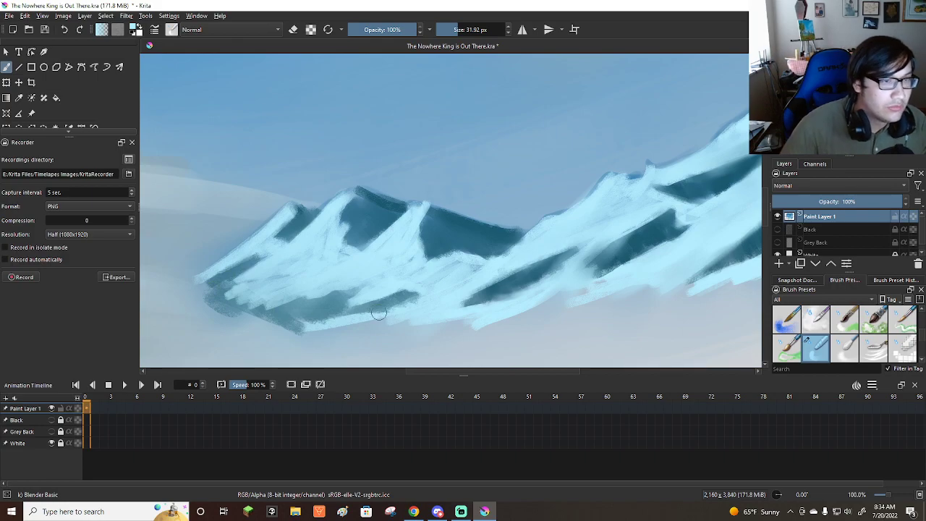
{"action": "scroll", "coordinate": [376, 312], "scroll_direction": "down", "scroll_amount": 4}
{"action": "scroll", "coordinate": [498, 263], "scroll_direction": "up", "scroll_amount": 1}
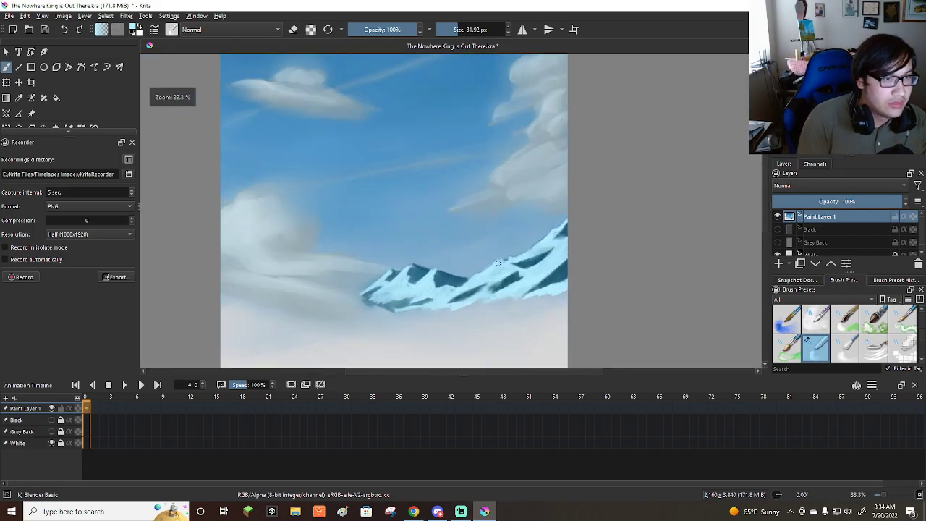
{"action": "left_click_drag", "start_coordinate": [514, 316], "coordinate": [562, 305]}
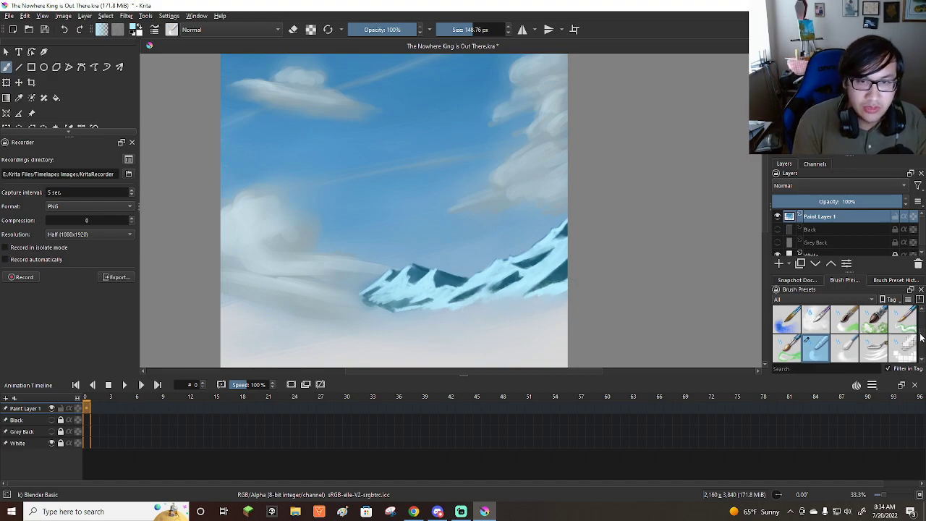
Select the Bristles-3 Large Smooth brush for painting around the mountains.
{"action": "scroll", "coordinate": [921, 337], "scroll_direction": "down", "scroll_amount": 5}
{"action": "scroll", "coordinate": [921, 326], "scroll_direction": "up", "scroll_amount": 5}
{"action": "scroll", "coordinate": [922, 321], "scroll_direction": "down", "scroll_amount": 5}
{"action": "scroll", "coordinate": [921, 333], "scroll_direction": "down", "scroll_amount": 3}
{"action": "left_click", "coordinate": [875, 337]}
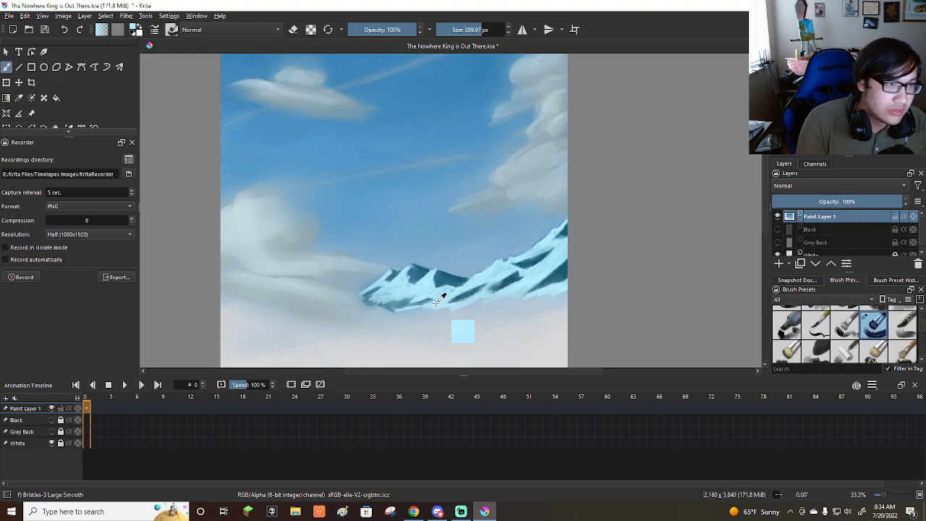
Paint a pale cyan haze band across the mountains' base with the Bristles-3 Large Smooth brush at about 150 px.
{"action": "mouse_move", "coordinate": [403, 321]}
{"action": "left_mouse_down"}
{"action": "mouse_move", "coordinate": [362, 311]}
{"action": "mouse_move", "coordinate": [361, 321]}
{"action": "mouse_move", "coordinate": [429, 326]}
{"action": "mouse_move", "coordinate": [485, 310]}
{"action": "mouse_move", "coordinate": [510, 317]}
{"action": "mouse_move", "coordinate": [504, 298]}
{"action": "mouse_move", "coordinate": [521, 296]}
{"action": "left_mouse_up"}
{"action": "scroll", "coordinate": [520, 279], "scroll_direction": "down", "scroll_amount": 2}
{"action": "scroll", "coordinate": [495, 290], "scroll_direction": "up", "scroll_amount": 3}
{"action": "mouse_move", "coordinate": [519, 290]}
{"action": "left_mouse_down"}
{"action": "mouse_move", "coordinate": [599, 272]}
{"action": "mouse_move", "coordinate": [653, 273]}
{"action": "mouse_move", "coordinate": [626, 272]}
{"action": "left_mouse_up"}
{"action": "left_click", "coordinate": [628, 248], "text": "ctrl"}
{"action": "mouse_move", "coordinate": [543, 278]}
{"action": "left_mouse_down"}
{"action": "mouse_move", "coordinate": [426, 290]}
{"action": "mouse_move", "coordinate": [326, 284]}
{"action": "mouse_move", "coordinate": [322, 293]}
{"action": "mouse_move", "coordinate": [367, 296]}
{"action": "mouse_move", "coordinate": [411, 292]}
{"action": "mouse_move", "coordinate": [316, 288]}
{"action": "mouse_move", "coordinate": [460, 301]}
{"action": "mouse_move", "coordinate": [316, 288]}
{"action": "mouse_move", "coordinate": [320, 271]}
{"action": "mouse_move", "coordinate": [281, 284]}
{"action": "mouse_move", "coordinate": [303, 292]}
{"action": "mouse_move", "coordinate": [286, 294]}
{"action": "mouse_move", "coordinate": [443, 311]}
{"action": "mouse_move", "coordinate": [533, 294]}
{"action": "mouse_move", "coordinate": [557, 300]}
{"action": "mouse_move", "coordinate": [619, 246]}
{"action": "mouse_move", "coordinate": [640, 273]}
{"action": "mouse_move", "coordinate": [638, 292]}
{"action": "mouse_move", "coordinate": [590, 305]}
{"action": "mouse_move", "coordinate": [618, 305]}
{"action": "mouse_move", "coordinate": [641, 296]}
{"action": "mouse_move", "coordinate": [425, 328]}
{"action": "mouse_move", "coordinate": [322, 316]}
{"action": "mouse_move", "coordinate": [502, 316]}
{"action": "mouse_move", "coordinate": [500, 323]}
{"action": "mouse_move", "coordinate": [321, 308]}
{"action": "mouse_move", "coordinate": [391, 268]}
{"action": "mouse_move", "coordinate": [358, 293]}
{"action": "mouse_move", "coordinate": [303, 290]}
{"action": "mouse_move", "coordinate": [378, 312]}
{"action": "mouse_move", "coordinate": [444, 315]}
{"action": "mouse_move", "coordinate": [424, 310]}
{"action": "mouse_move", "coordinate": [499, 312]}
{"action": "mouse_move", "coordinate": [600, 291]}
{"action": "mouse_move", "coordinate": [682, 289]}
{"action": "left_mouse_up"}
{"action": "scroll", "coordinate": [843, 340], "scroll_direction": "down", "scroll_amount": 3}
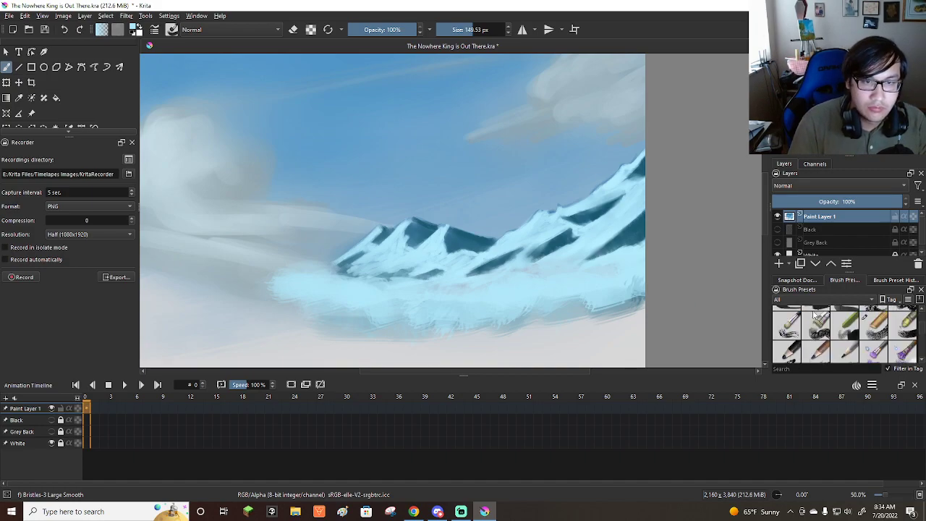
Blend the haze band into the mountains' base and pale ground with Blender Basic at about 149 to 263 px.
{"action": "left_click", "coordinate": [815, 349]}
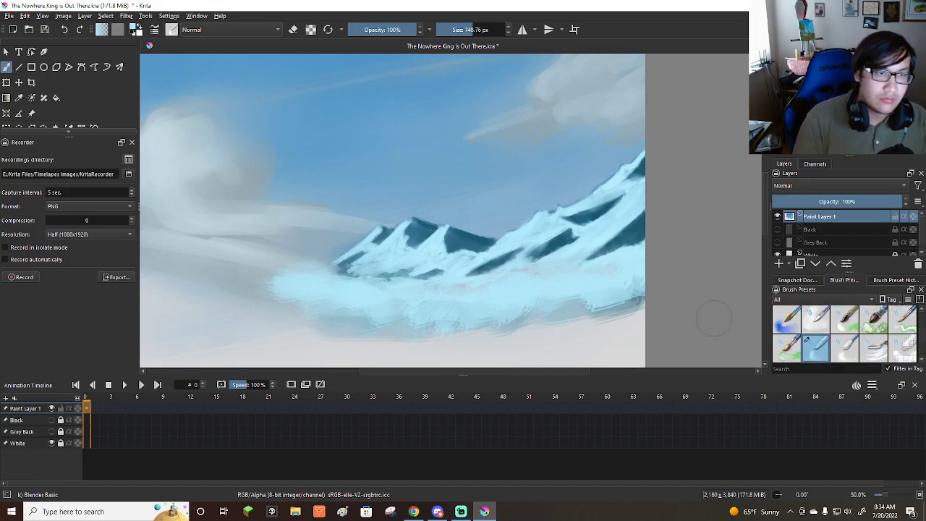
{"action": "mouse_move", "coordinate": [637, 300]}
{"action": "left_mouse_down"}
{"action": "mouse_move", "coordinate": [432, 314]}
{"action": "mouse_move", "coordinate": [322, 306]}
{"action": "mouse_move", "coordinate": [274, 279]}
{"action": "left_mouse_up"}
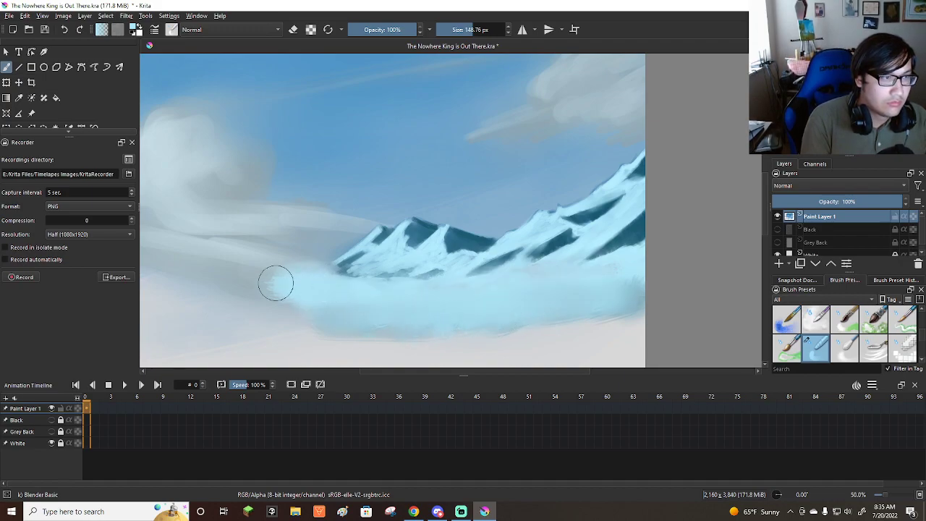
{"action": "mouse_move", "coordinate": [339, 271]}
{"action": "left_mouse_down"}
{"action": "mouse_move", "coordinate": [285, 270]}
{"action": "mouse_move", "coordinate": [363, 276]}
{"action": "mouse_move", "coordinate": [479, 312]}
{"action": "mouse_move", "coordinate": [362, 279]}
{"action": "mouse_move", "coordinate": [411, 301]}
{"action": "mouse_move", "coordinate": [293, 259]}
{"action": "mouse_move", "coordinate": [302, 276]}
{"action": "mouse_move", "coordinate": [361, 285]}
{"action": "mouse_move", "coordinate": [311, 281]}
{"action": "mouse_move", "coordinate": [371, 286]}
{"action": "mouse_move", "coordinate": [409, 273]}
{"action": "mouse_move", "coordinate": [466, 287]}
{"action": "mouse_move", "coordinate": [542, 270]}
{"action": "left_mouse_up"}
{"action": "key", "text": "]"}
{"action": "key", "text": "]"}
{"action": "key", "text": "]"}
{"action": "key", "text": "]"}
{"action": "key", "text": "]"}
{"action": "key", "text": "]"}
{"action": "key", "text": "]"}
{"action": "key", "text": "]"}
{"action": "key", "text": "]"}
{"action": "mouse_move", "coordinate": [642, 249]}
{"action": "left_mouse_down"}
{"action": "mouse_move", "coordinate": [530, 285]}
{"action": "mouse_move", "coordinate": [283, 272]}
{"action": "mouse_move", "coordinate": [327, 320]}
{"action": "mouse_move", "coordinate": [385, 349]}
{"action": "left_mouse_up"}
{"action": "scroll", "coordinate": [478, 269], "scroll_direction": "down", "scroll_amount": 5}
{"action": "scroll", "coordinate": [443, 294], "scroll_direction": "up", "scroll_amount": 3}
{"action": "scroll", "coordinate": [612, 314], "scroll_direction": "down", "scroll_amount": 1}
{"action": "scroll", "coordinate": [688, 304], "scroll_direction": "up", "scroll_amount": 1}
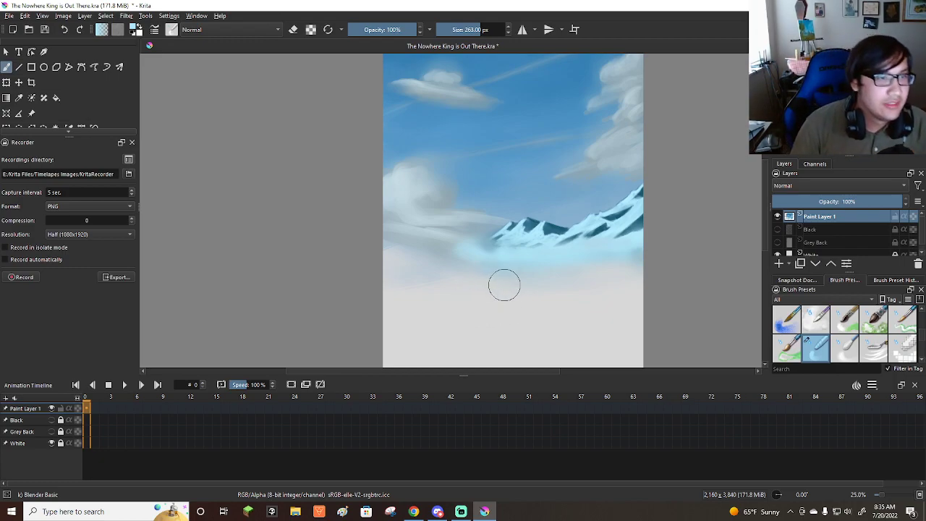
Save the painting.
{"action": "scroll", "coordinate": [505, 292], "scroll_direction": "down", "scroll_amount": 2}
{"action": "scroll", "coordinate": [506, 291], "scroll_direction": "up", "scroll_amount": 1}
{"action": "left_click", "coordinate": [8, 15]}
{"action": "left_click", "coordinate": [26, 61]}
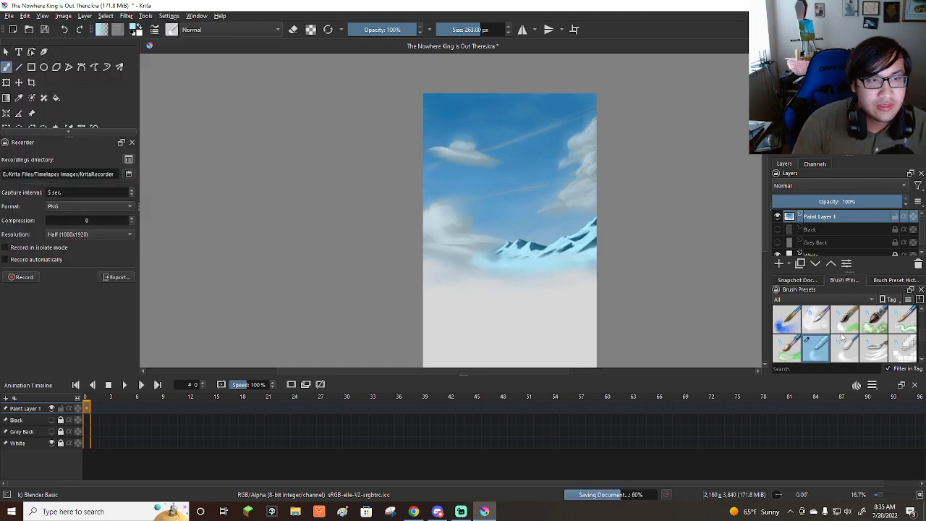
Paint a teal hill sloping down from the canvas's left edge with the Bristles-5 Flat brush at about 57 px.
{"action": "scroll", "coordinate": [844, 337], "scroll_direction": "down", "scroll_amount": 4}
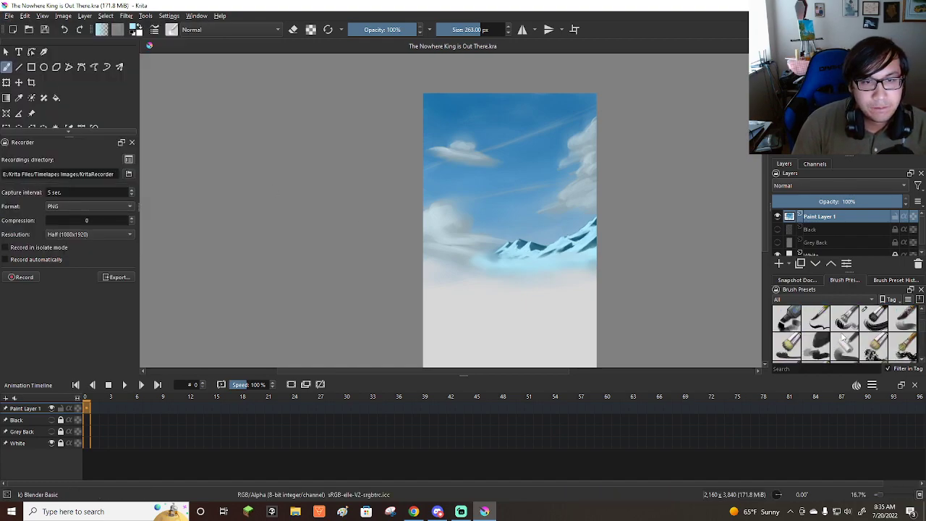
{"action": "left_click", "coordinate": [788, 346]}
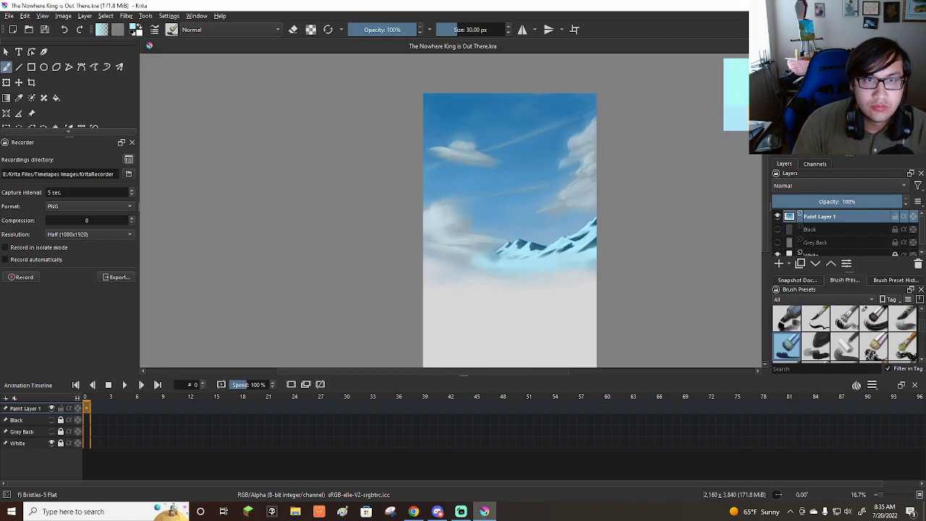
{"action": "scroll", "coordinate": [487, 271], "scroll_direction": "up", "scroll_amount": 2}
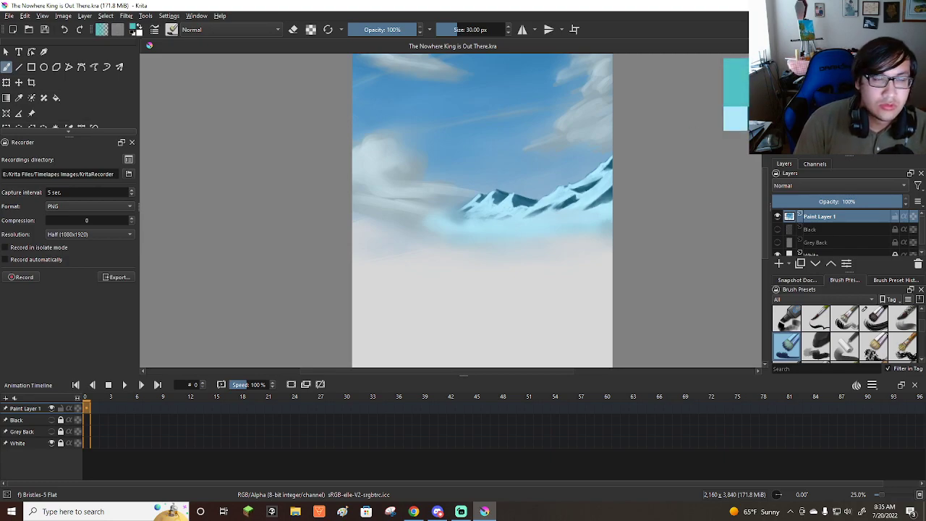
{"action": "mouse_move", "coordinate": [357, 226]}
{"action": "left_mouse_down"}
{"action": "mouse_move", "coordinate": [366, 223]}
{"action": "mouse_move", "coordinate": [361, 210]}
{"action": "mouse_move", "coordinate": [376, 222]}
{"action": "mouse_move", "coordinate": [451, 236]}
{"action": "mouse_move", "coordinate": [416, 232]}
{"action": "left_mouse_up"}
{"action": "left_click_drag", "start_coordinate": [337, 217], "coordinate": [475, 243]}
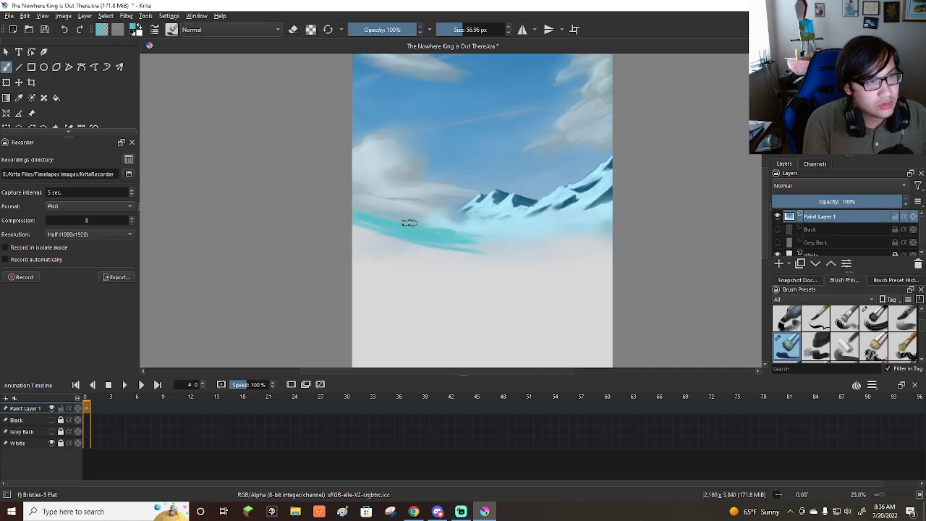
{"action": "mouse_move", "coordinate": [376, 235]}
{"action": "left_mouse_down"}
{"action": "mouse_move", "coordinate": [417, 246]}
{"action": "mouse_move", "coordinate": [359, 243]}
{"action": "mouse_move", "coordinate": [392, 255]}
{"action": "mouse_move", "coordinate": [469, 246]}
{"action": "mouse_move", "coordinate": [415, 214]}
{"action": "mouse_move", "coordinate": [364, 201]}
{"action": "left_mouse_up"}
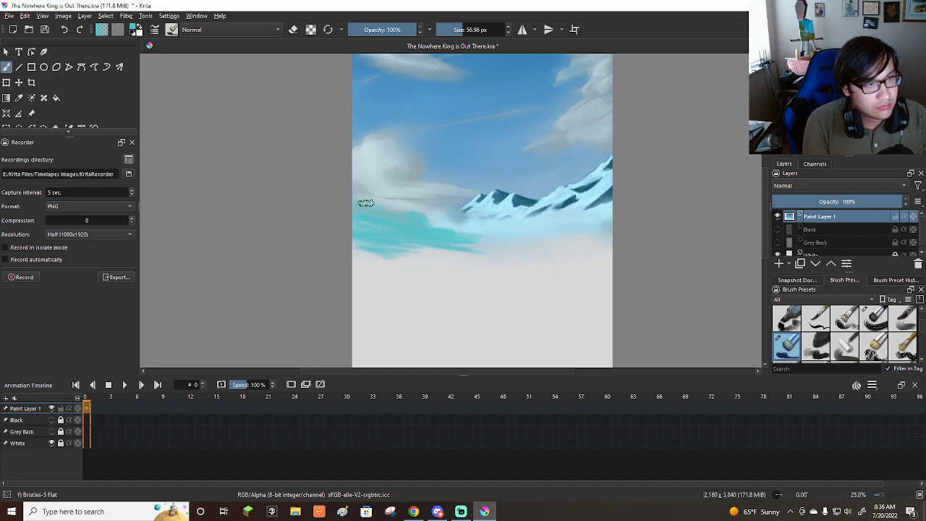
{"action": "left_click_drag", "start_coordinate": [346, 245], "coordinate": [458, 249]}
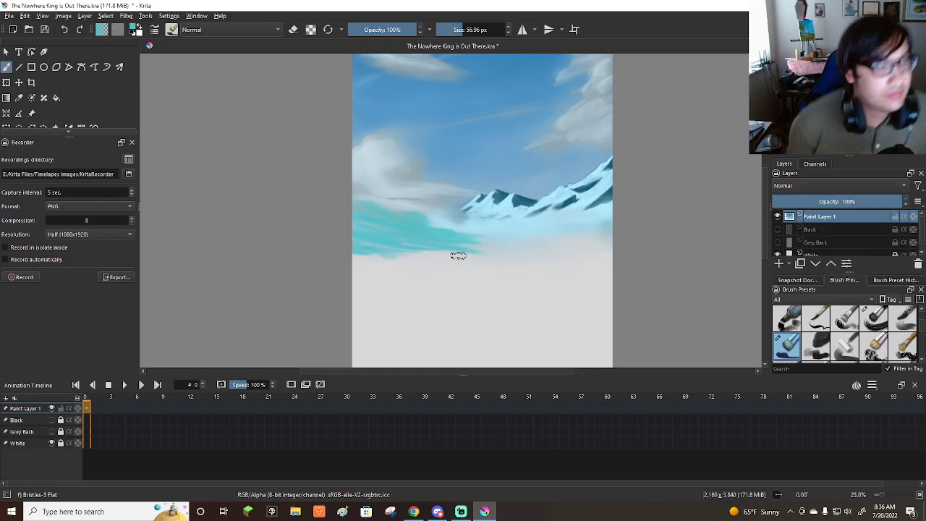
{"action": "scroll", "coordinate": [458, 255], "scroll_direction": "down", "scroll_amount": 1}
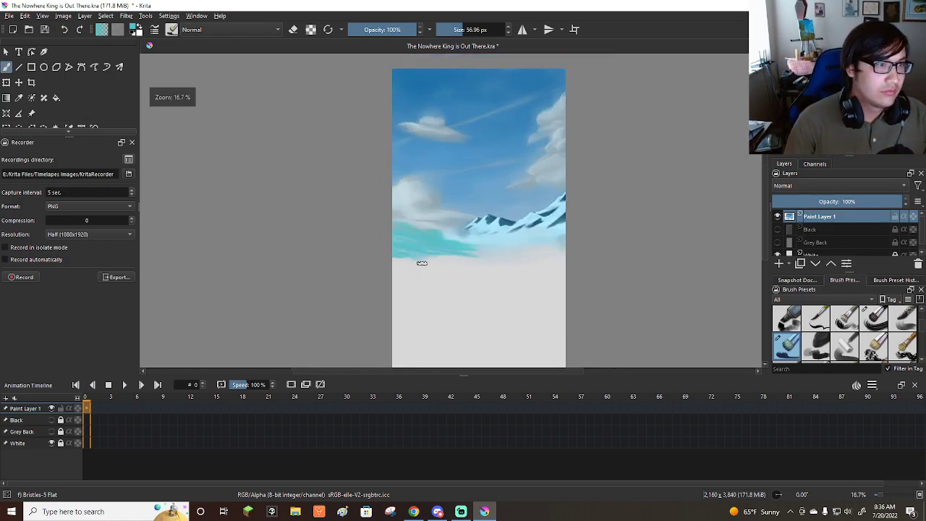
Shape the hill's upper edge into treetops with thin teal strokes and the Wet Bristles Rough brush at about 149 px.
{"action": "scroll", "coordinate": [422, 260], "scroll_direction": "up", "scroll_amount": 2}
{"action": "left_click_drag", "start_coordinate": [386, 217], "coordinate": [381, 212]}
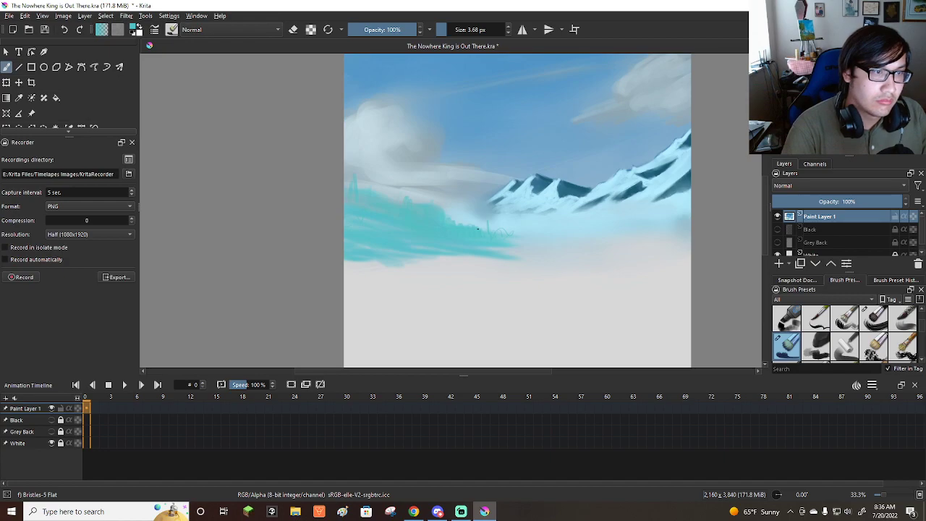
{"action": "left_click_drag", "start_coordinate": [922, 328], "coordinate": [923, 335]}
{"action": "left_click", "coordinate": [902, 325]}
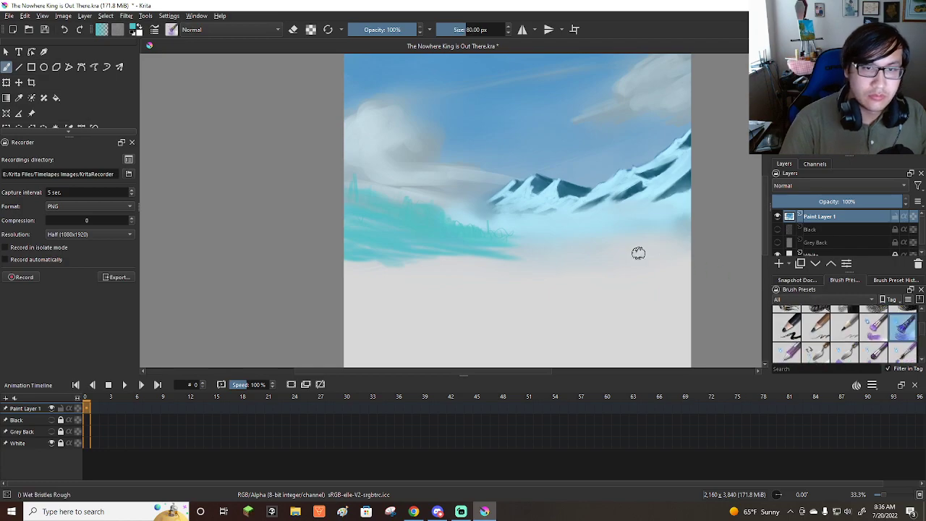
{"action": "mouse_move", "coordinate": [361, 201]}
{"action": "left_mouse_down"}
{"action": "mouse_move", "coordinate": [382, 201]}
{"action": "mouse_move", "coordinate": [350, 189]}
{"action": "mouse_move", "coordinate": [405, 209]}
{"action": "mouse_move", "coordinate": [451, 211]}
{"action": "mouse_move", "coordinate": [432, 220]}
{"action": "mouse_move", "coordinate": [397, 211]}
{"action": "mouse_move", "coordinate": [426, 205]}
{"action": "mouse_move", "coordinate": [480, 230]}
{"action": "mouse_move", "coordinate": [355, 232]}
{"action": "left_mouse_up"}
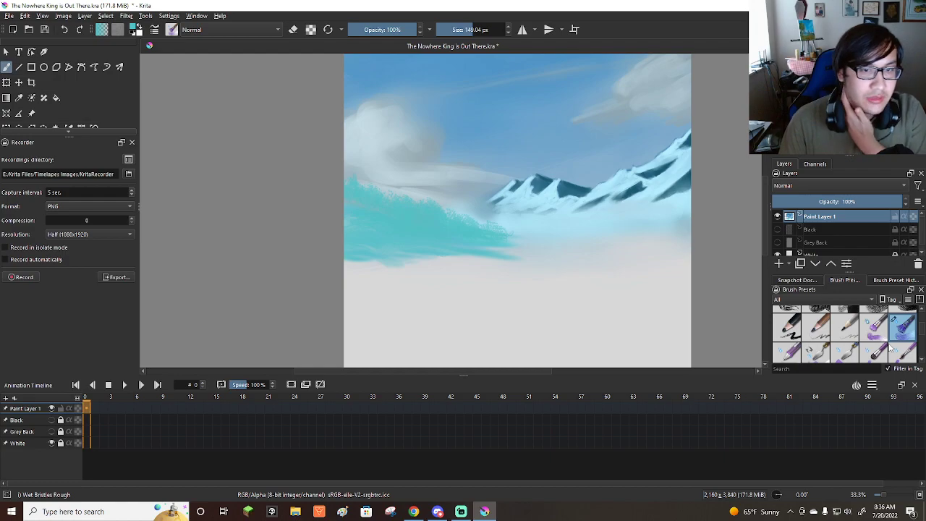
Paint small reddish-brown tree trunks across the teal hill with the Basic-4 Flow Opacity brush at about 16 px.
{"action": "scroll", "coordinate": [874, 344], "scroll_direction": "down", "scroll_amount": 2}
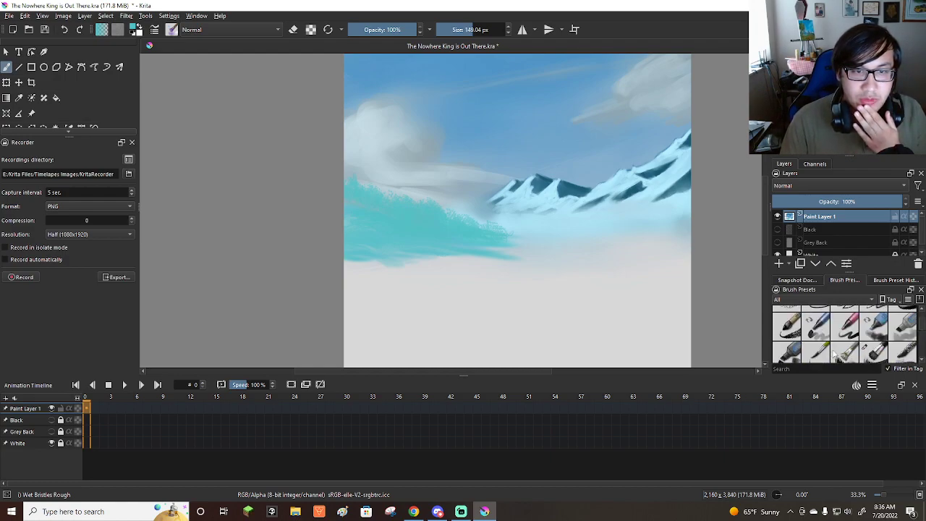
{"action": "left_click", "coordinate": [818, 353]}
{"action": "scroll", "coordinate": [844, 318], "scroll_direction": "down", "scroll_amount": 2}
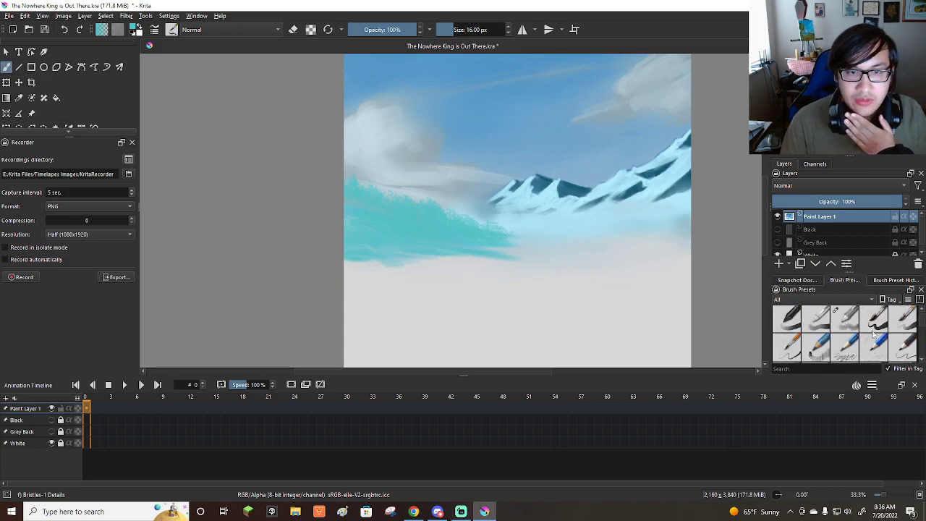
{"action": "scroll", "coordinate": [874, 334], "scroll_direction": "down", "scroll_amount": 3}
{"action": "left_click", "coordinate": [844, 346]}
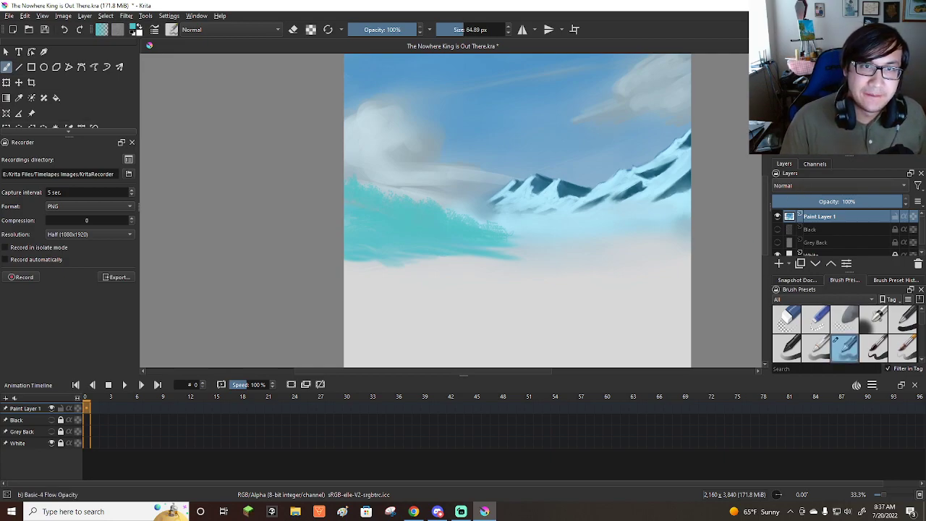
{"action": "left_click", "coordinate": [801, 101]}
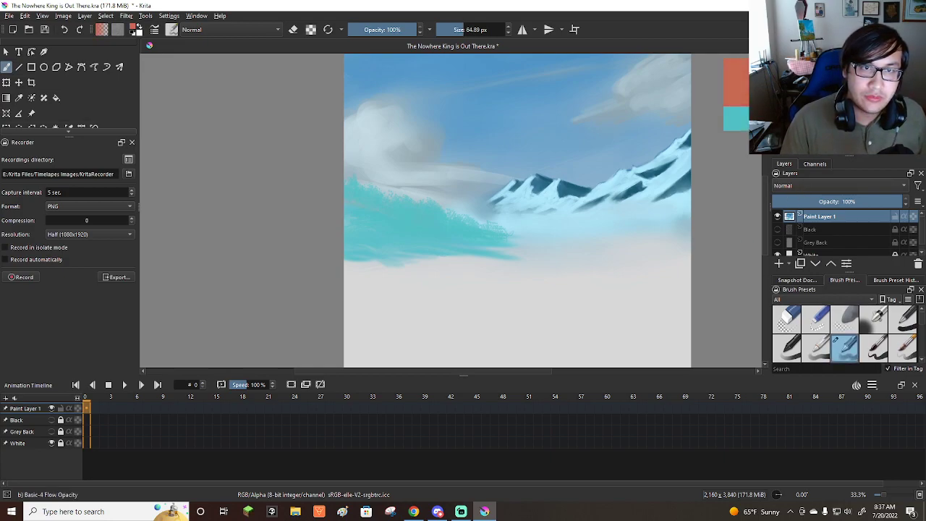
{"action": "left_click_drag", "start_coordinate": [802, 101], "coordinate": [808, 118]}
{"action": "left_click", "coordinate": [807, 121]}
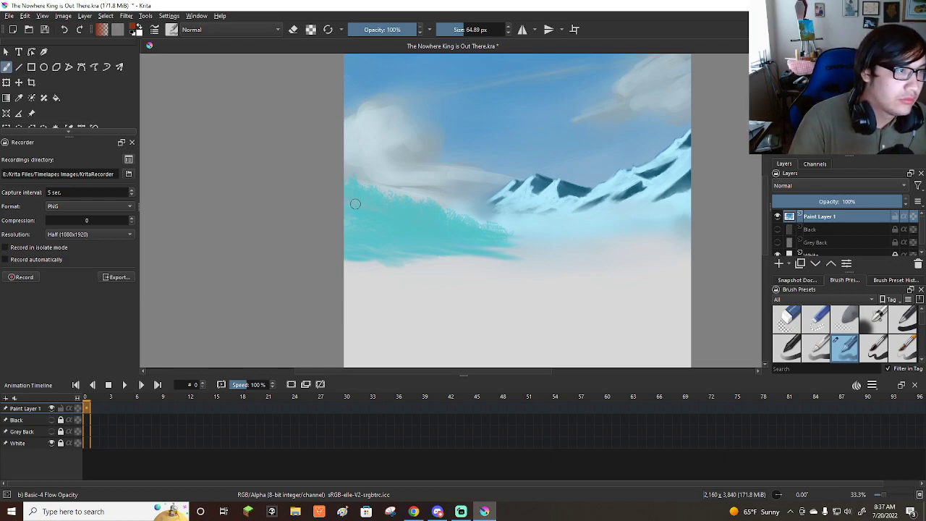
{"action": "left_click_drag", "start_coordinate": [360, 204], "coordinate": [348, 199]}
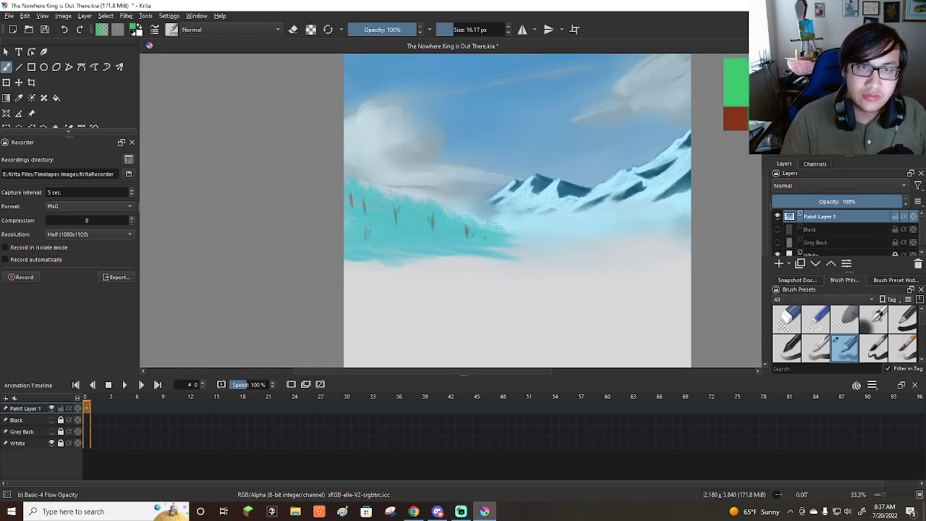
Switch to Wet Bristles Rough at about 123 px and try bright green foliage on the tree at the canvas's left edge.
{"action": "scroll", "coordinate": [855, 338], "scroll_direction": "down", "scroll_amount": 3}
{"action": "scroll", "coordinate": [854, 338], "scroll_direction": "down", "scroll_amount": 5}
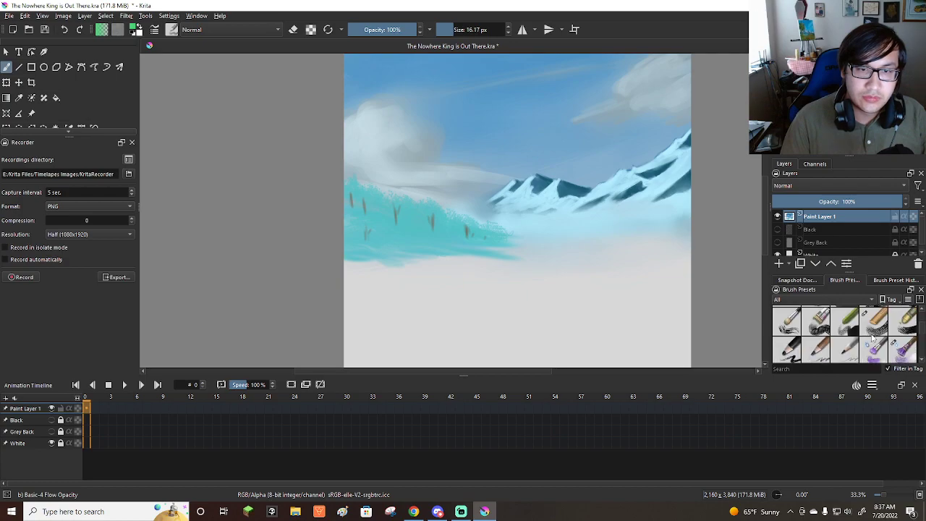
{"action": "left_click", "coordinate": [904, 360]}
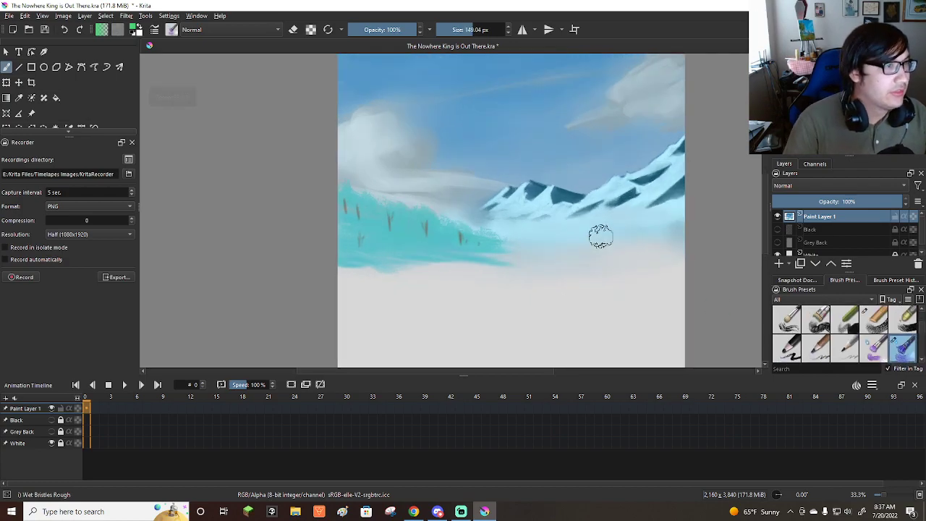
{"action": "key", "text": "bracketleft"}
{"action": "key", "text": "bracketleft"}
{"action": "key", "text": "bracketleft"}
{"action": "key", "text": "bracketleft"}
{"action": "left_click_drag", "start_coordinate": [341, 202], "coordinate": [377, 204]}
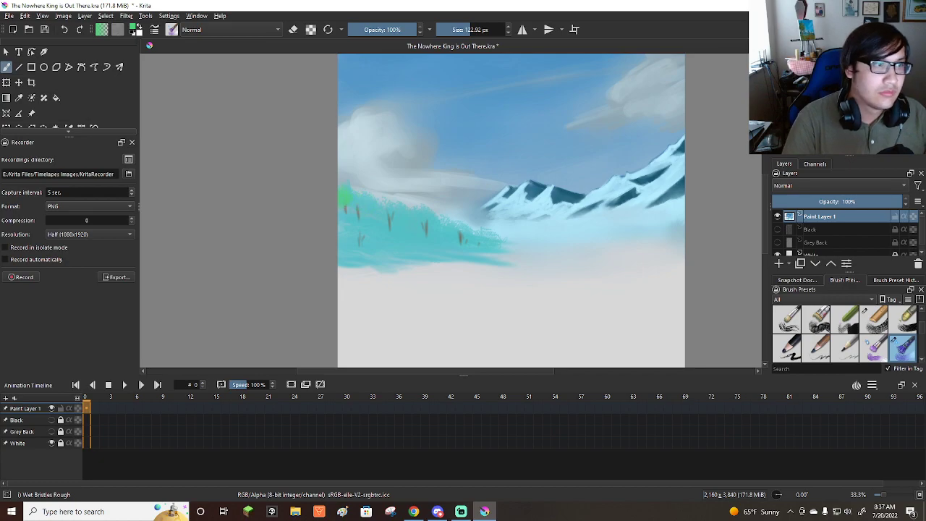
Paint rounded dark green foliage clumps over the trunks along the hill's crest.
{"action": "left_click", "coordinate": [843, 105]}
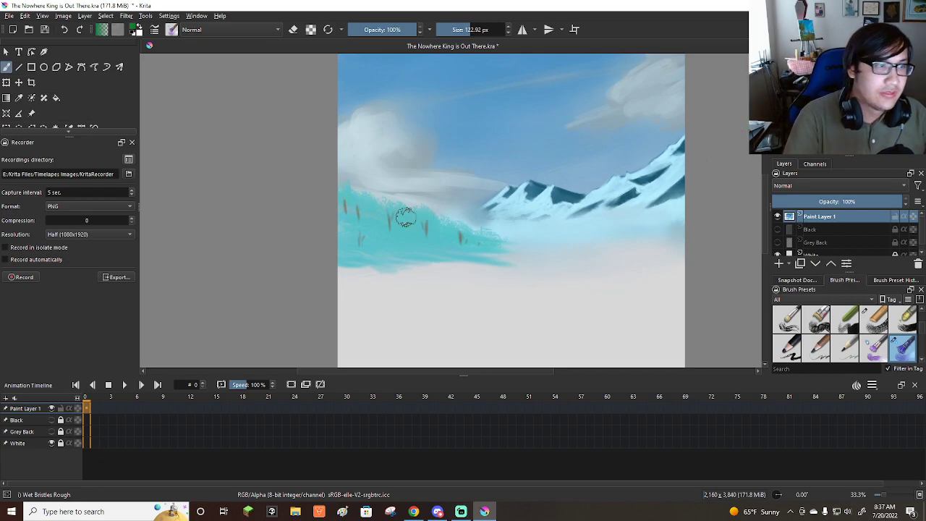
{"action": "mouse_move", "coordinate": [336, 197]}
{"action": "left_mouse_down"}
{"action": "mouse_move", "coordinate": [404, 209]}
{"action": "mouse_move", "coordinate": [372, 215]}
{"action": "mouse_move", "coordinate": [416, 211]}
{"action": "mouse_move", "coordinate": [436, 223]}
{"action": "mouse_move", "coordinate": [414, 230]}
{"action": "mouse_move", "coordinate": [449, 224]}
{"action": "mouse_move", "coordinate": [443, 211]}
{"action": "mouse_move", "coordinate": [487, 235]}
{"action": "mouse_move", "coordinate": [347, 218]}
{"action": "left_mouse_up"}
{"action": "key", "text": "ctrl+z"}
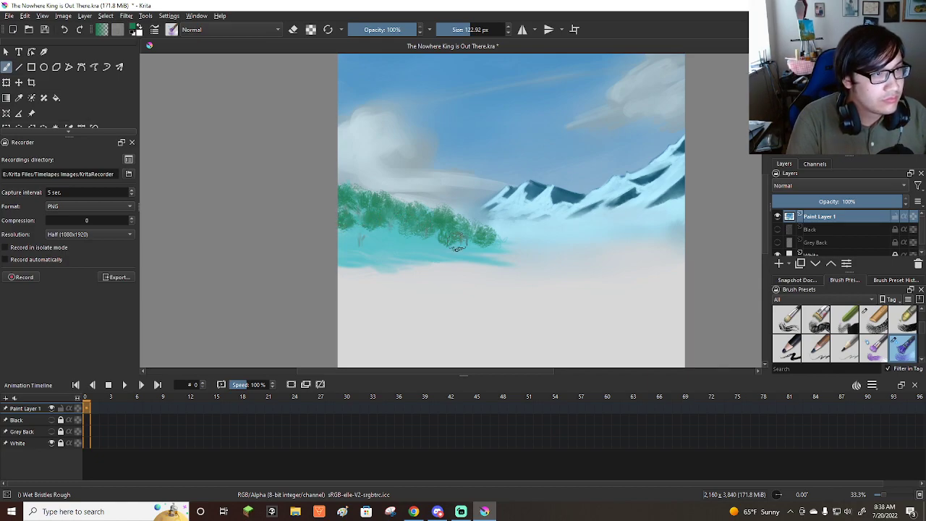
{"action": "left_click_drag", "start_coordinate": [486, 244], "coordinate": [494, 237]}
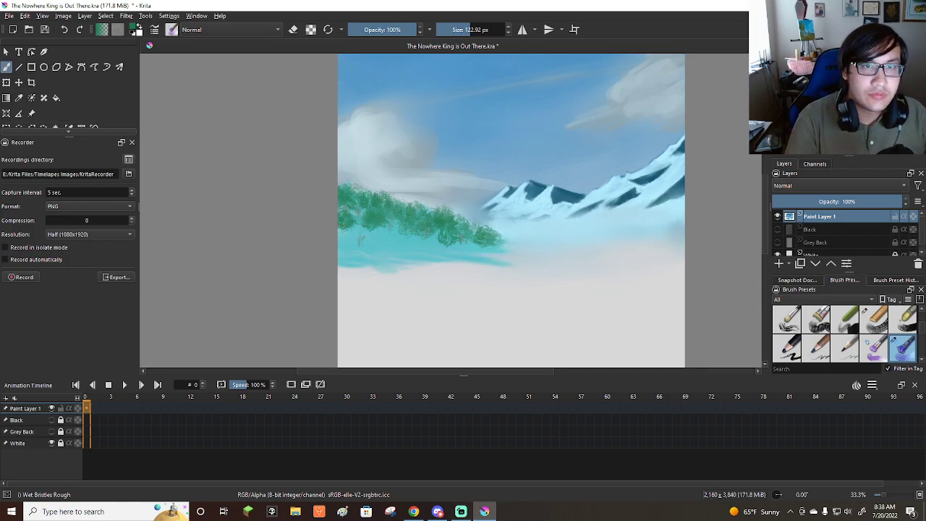
Add warmer green highlights to the tree crowns with the Wet Bristles Rough brush at about 92 px.
{"action": "left_click", "coordinate": [857, 72]}
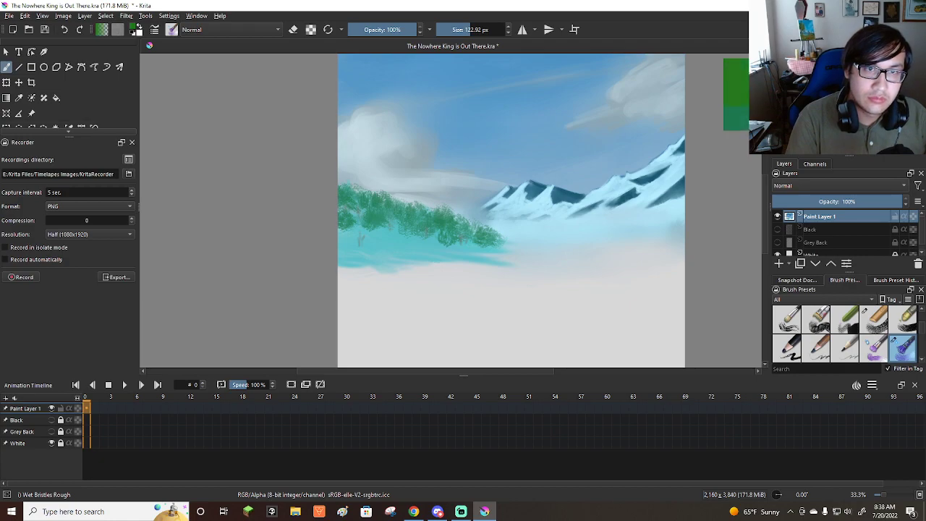
{"action": "key", "text": "bracketleft"}
{"action": "key", "text": "bracketleft"}
{"action": "key", "text": "bracketleft"}
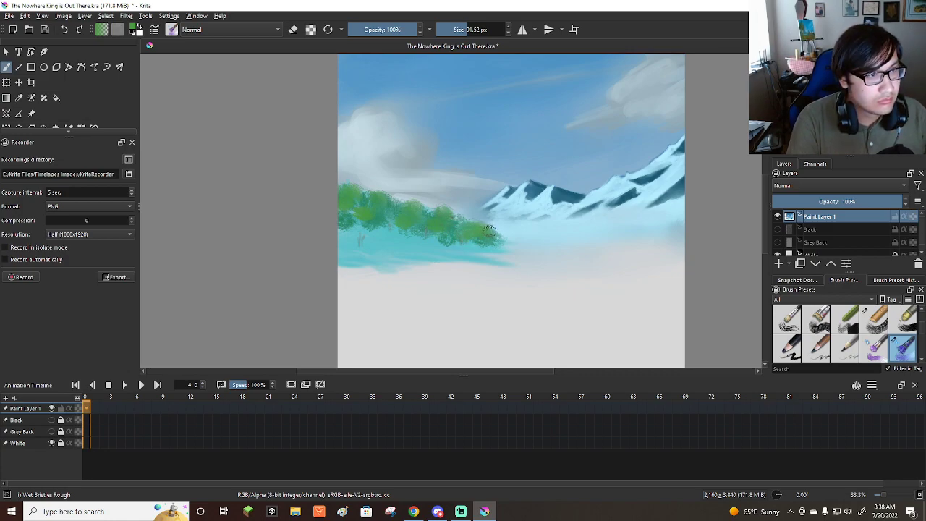
Start the grassy slope below the trees with green strokes using the Bristles-5 Flat brush at about 53 px.
{"action": "scroll", "coordinate": [920, 336], "scroll_direction": "down", "scroll_amount": 5}
{"action": "scroll", "coordinate": [923, 333], "scroll_direction": "down", "scroll_amount": 8}
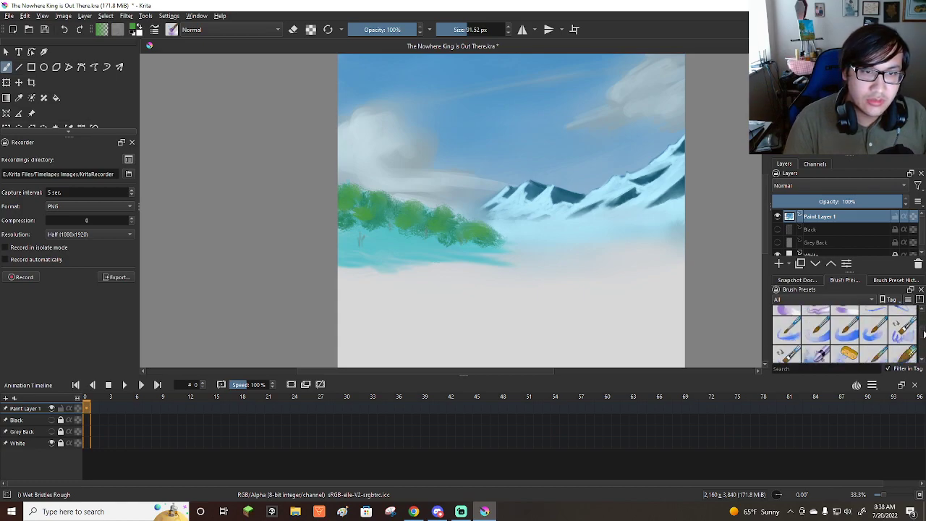
{"action": "scroll", "coordinate": [924, 334], "scroll_direction": "down", "scroll_amount": 8}
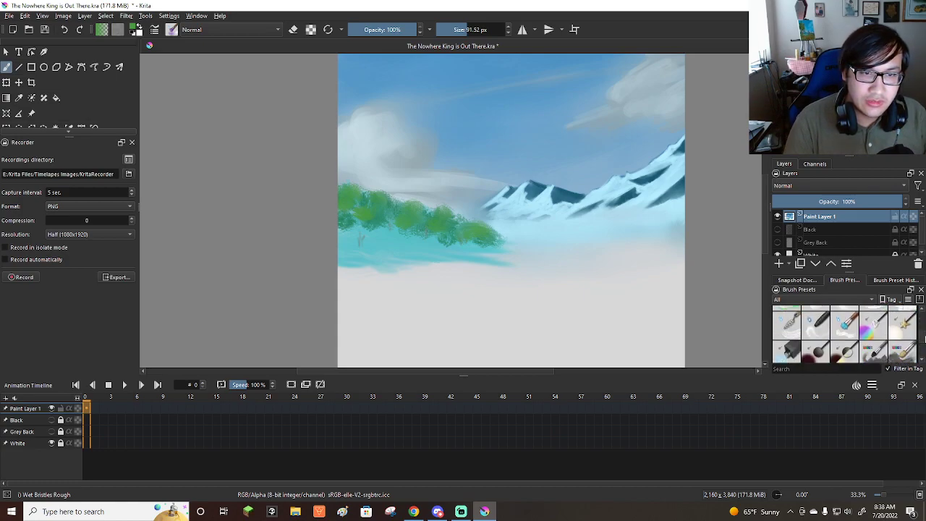
{"action": "scroll", "coordinate": [923, 331], "scroll_direction": "down", "scroll_amount": 8}
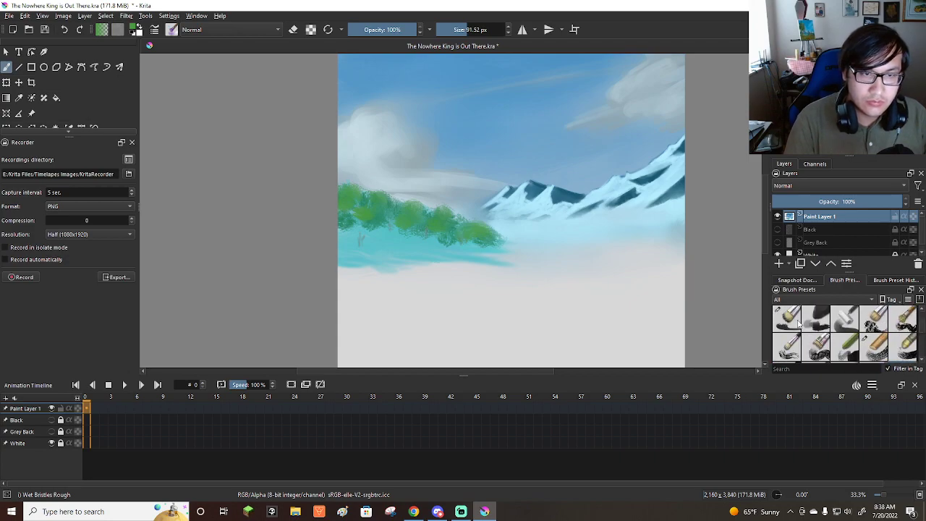
{"action": "left_click", "coordinate": [797, 324]}
{"action": "left_click_drag", "start_coordinate": [345, 238], "coordinate": [463, 259]}
{"action": "key", "text": "bracketright"}
{"action": "key", "text": "bracketright"}
{"action": "key", "text": "bracketright"}
{"action": "left_click_drag", "start_coordinate": [347, 238], "coordinate": [458, 252]}
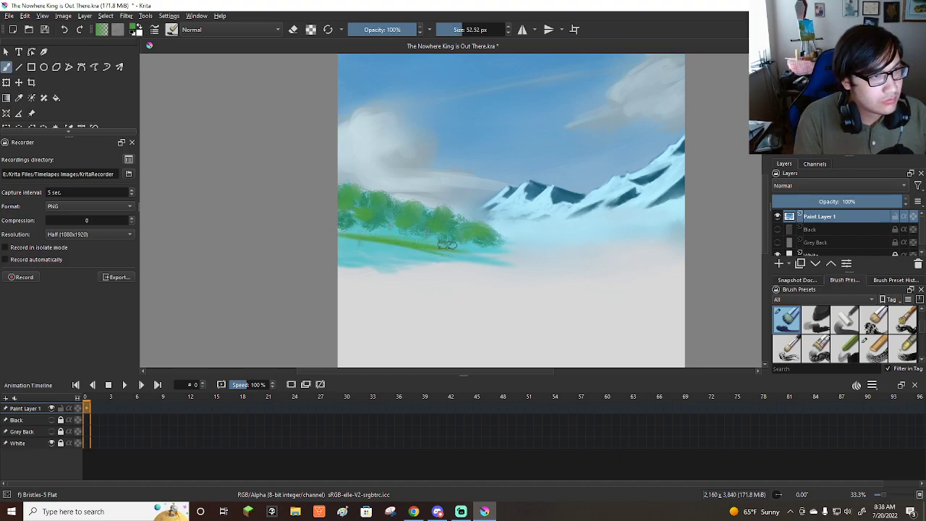
Cover the rest of the teal slope with green grass strokes, and touch up the trees' base at about 11 px.
{"action": "left_click_drag", "start_coordinate": [340, 238], "coordinate": [463, 261]}
{"action": "mouse_move", "coordinate": [340, 240]}
{"action": "left_mouse_down"}
{"action": "mouse_move", "coordinate": [415, 254]}
{"action": "mouse_move", "coordinate": [351, 245]}
{"action": "mouse_move", "coordinate": [384, 257]}
{"action": "mouse_move", "coordinate": [430, 261]}
{"action": "mouse_move", "coordinate": [390, 246]}
{"action": "mouse_move", "coordinate": [486, 258]}
{"action": "mouse_move", "coordinate": [332, 228]}
{"action": "mouse_move", "coordinate": [355, 226]}
{"action": "mouse_move", "coordinate": [477, 251]}
{"action": "mouse_move", "coordinate": [362, 241]}
{"action": "mouse_move", "coordinate": [437, 256]}
{"action": "mouse_move", "coordinate": [326, 244]}
{"action": "mouse_move", "coordinate": [319, 254]}
{"action": "mouse_move", "coordinate": [421, 262]}
{"action": "mouse_move", "coordinate": [391, 252]}
{"action": "mouse_move", "coordinate": [395, 236]}
{"action": "mouse_move", "coordinate": [478, 254]}
{"action": "mouse_move", "coordinate": [402, 247]}
{"action": "mouse_move", "coordinate": [400, 261]}
{"action": "mouse_move", "coordinate": [490, 254]}
{"action": "mouse_move", "coordinate": [369, 228]}
{"action": "left_mouse_up"}
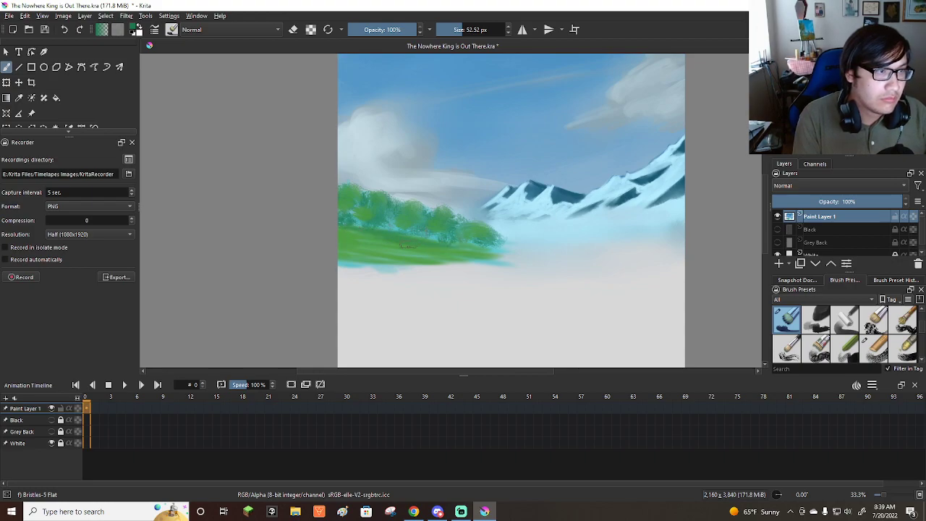
{"action": "left_click_drag", "start_coordinate": [381, 237], "coordinate": [367, 238], "text": "shift"}
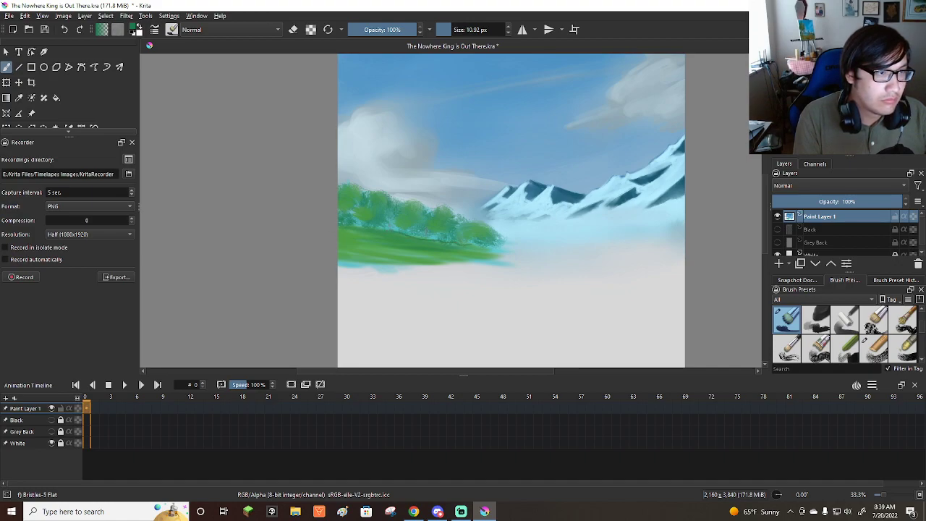
Add darker green streaks across the grassy slope with the Bristles-5 Flat brush, at sizes from about 7 to 50 px.
{"action": "left_click_drag", "start_coordinate": [365, 235], "coordinate": [364, 235], "text": "shift"}
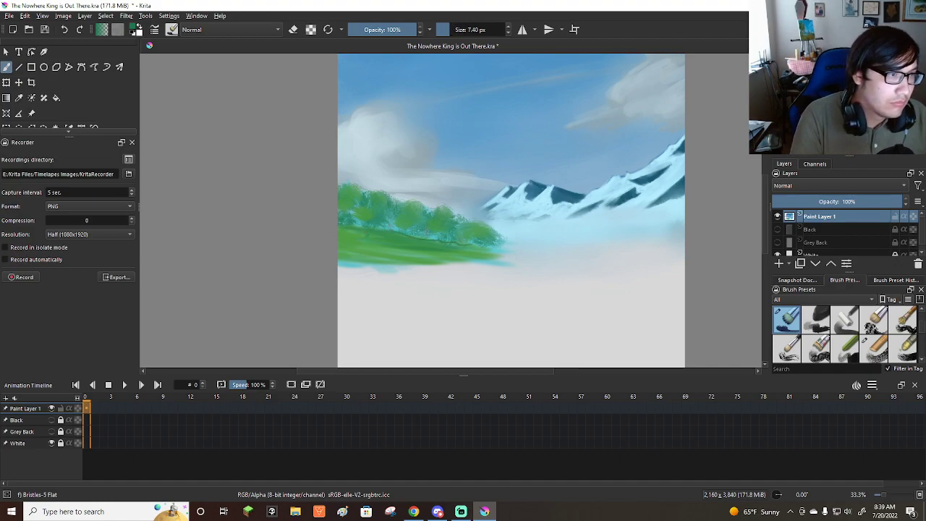
{"action": "mouse_move", "coordinate": [374, 256]}
{"action": "left_mouse_down", "text": "shift"}
{"action": "mouse_move", "coordinate": [454, 265]}
{"action": "mouse_move", "coordinate": [441, 255]}
{"action": "mouse_move", "coordinate": [464, 255]}
{"action": "mouse_move", "coordinate": [355, 243]}
{"action": "left_mouse_up", "text": "shift"}
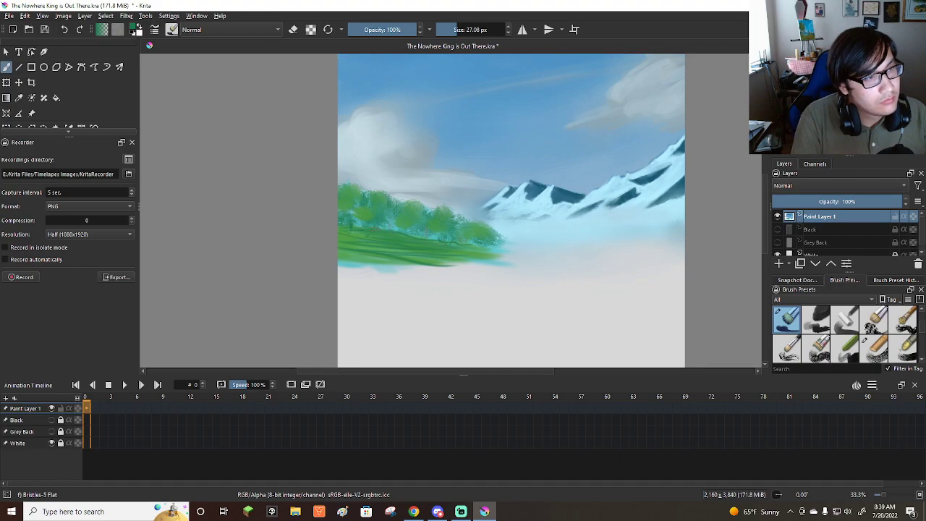
{"action": "left_click_drag", "start_coordinate": [362, 242], "coordinate": [443, 248], "text": "shift"}
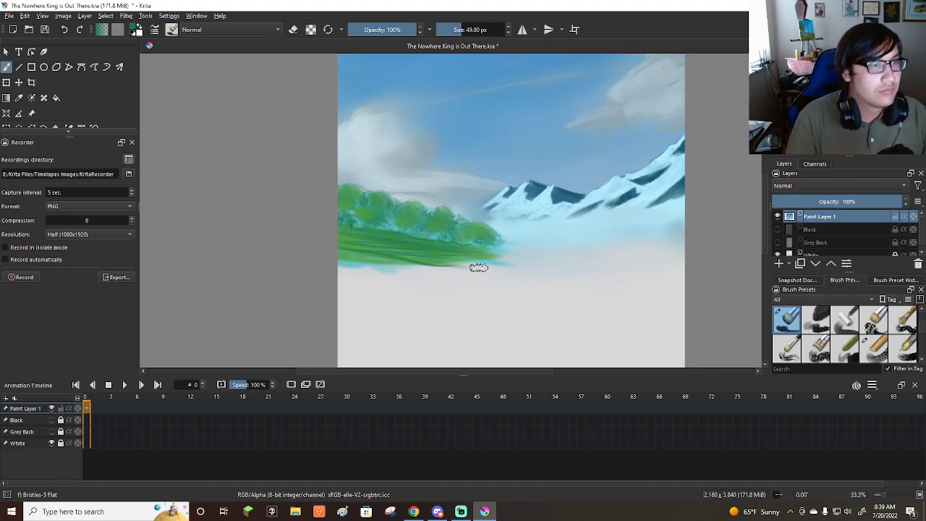
Paint a red-brown hill rising from the green slope's lower end to the canvas's right edge, using the Bristles-5 Flat brush at about 50 px.
{"action": "scroll", "coordinate": [474, 267], "scroll_direction": "down", "scroll_amount": 3}
{"action": "scroll", "coordinate": [471, 273], "scroll_direction": "up", "scroll_amount": 2}
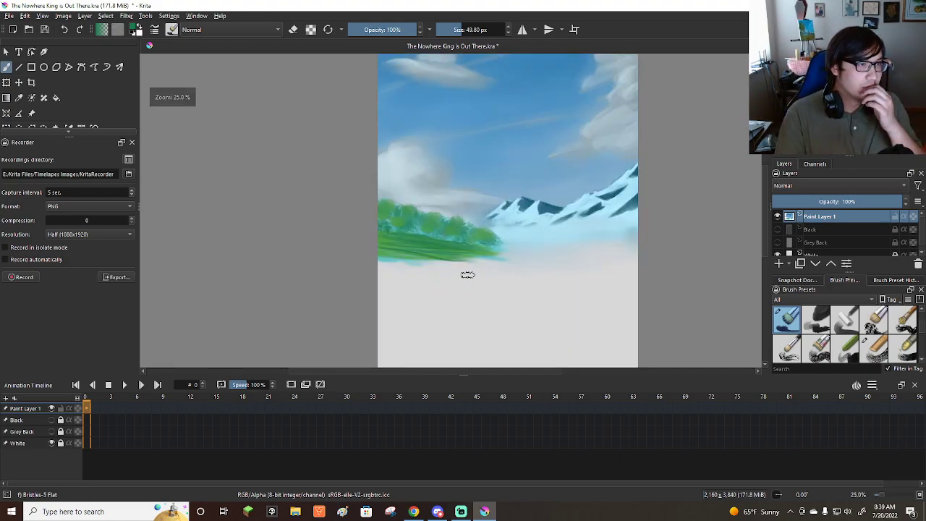
{"action": "scroll", "coordinate": [470, 272], "scroll_direction": "down", "scroll_amount": 1}
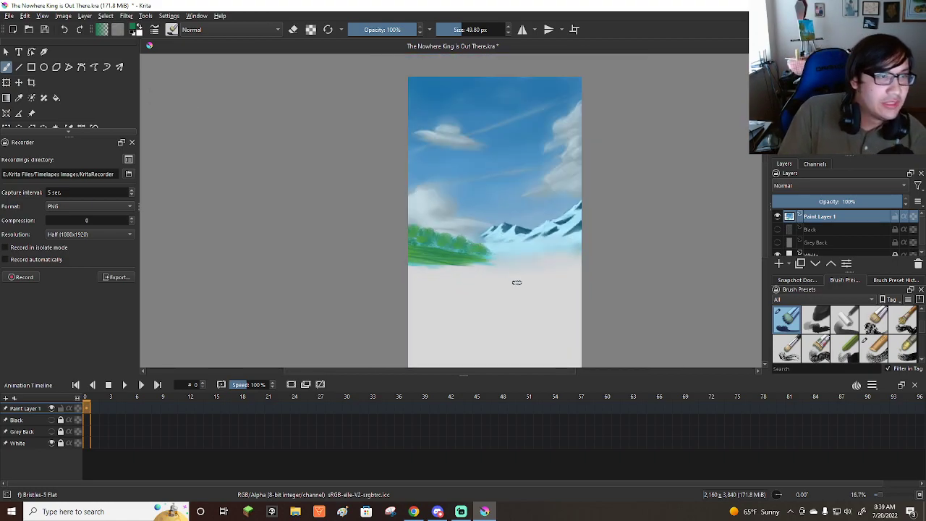
{"action": "scroll", "coordinate": [510, 274], "scroll_direction": "up", "scroll_amount": 1}
{"action": "scroll", "coordinate": [510, 274], "scroll_direction": "up", "scroll_amount": 1}
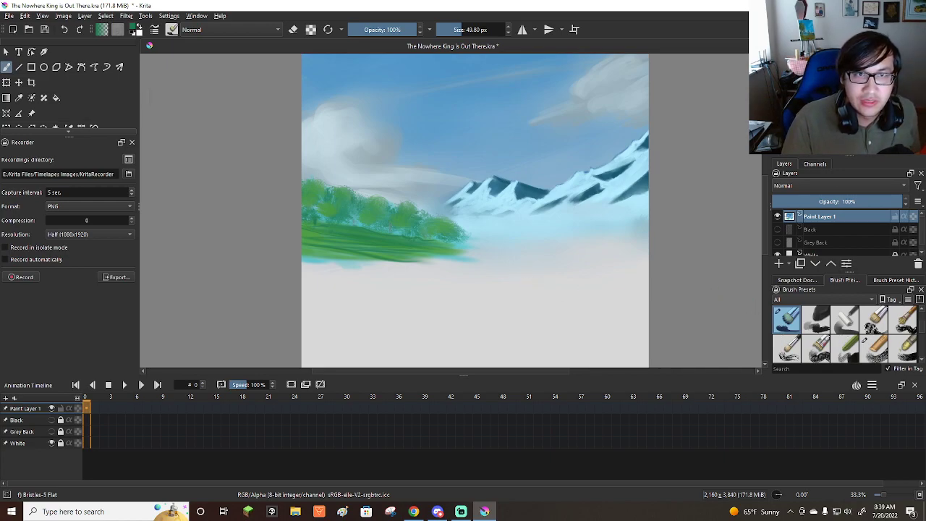
{"action": "left_click", "coordinate": [811, 101]}
{"action": "left_click_drag", "start_coordinate": [811, 101], "coordinate": [810, 102]}
{"action": "scroll", "coordinate": [651, 250], "scroll_direction": "down", "scroll_amount": 1}
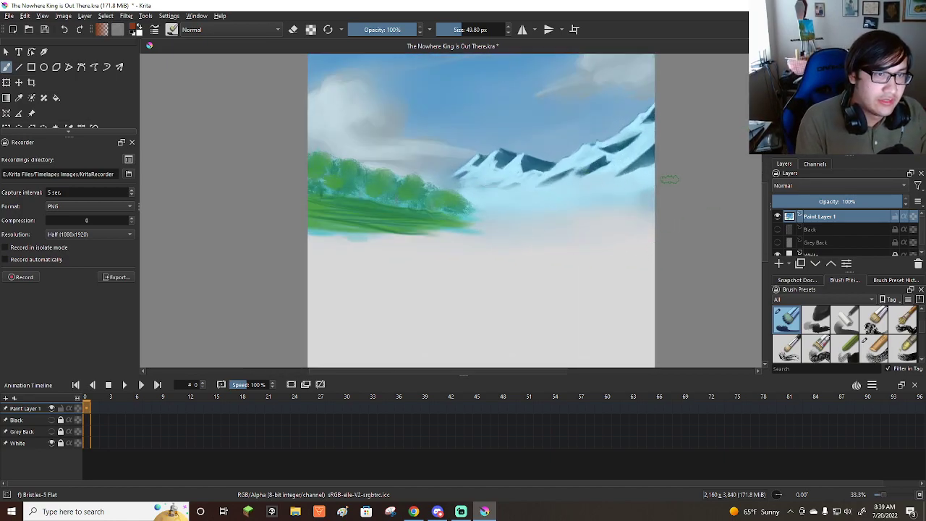
{"action": "left_click_drag", "start_coordinate": [649, 184], "coordinate": [478, 217]}
{"action": "mouse_move", "coordinate": [618, 193]}
{"action": "left_mouse_down"}
{"action": "mouse_move", "coordinate": [476, 223]}
{"action": "mouse_move", "coordinate": [579, 203]}
{"action": "mouse_move", "coordinate": [519, 214]}
{"action": "left_mouse_up"}
{"action": "mouse_move", "coordinate": [511, 215]}
{"action": "left_mouse_down"}
{"action": "mouse_move", "coordinate": [364, 240]}
{"action": "mouse_move", "coordinate": [581, 202]}
{"action": "left_mouse_up"}
{"action": "left_click_drag", "start_coordinate": [444, 230], "coordinate": [599, 198]}
{"action": "left_click_drag", "start_coordinate": [535, 207], "coordinate": [680, 180]}
{"action": "left_click_drag", "start_coordinate": [402, 233], "coordinate": [609, 195]}
{"action": "left_click_drag", "start_coordinate": [515, 208], "coordinate": [664, 186]}
{"action": "mouse_move", "coordinate": [454, 231]}
{"action": "left_mouse_down"}
{"action": "mouse_move", "coordinate": [657, 198]}
{"action": "mouse_move", "coordinate": [600, 202]}
{"action": "left_mouse_up"}
{"action": "left_click_drag", "start_coordinate": [402, 236], "coordinate": [613, 204]}
{"action": "left_click_drag", "start_coordinate": [465, 230], "coordinate": [655, 192]}
{"action": "left_click_drag", "start_coordinate": [532, 226], "coordinate": [655, 196]}
{"action": "left_click_drag", "start_coordinate": [564, 220], "coordinate": [656, 201]}
{"action": "mouse_move", "coordinate": [601, 217]}
{"action": "left_mouse_down"}
{"action": "mouse_move", "coordinate": [485, 236]}
{"action": "mouse_move", "coordinate": [628, 218]}
{"action": "mouse_move", "coordinate": [666, 186]}
{"action": "left_mouse_up"}
{"action": "left_click_drag", "start_coordinate": [510, 214], "coordinate": [656, 219]}
{"action": "mouse_move", "coordinate": [571, 229]}
{"action": "left_mouse_down"}
{"action": "mouse_move", "coordinate": [518, 233]}
{"action": "mouse_move", "coordinate": [540, 226]}
{"action": "mouse_move", "coordinate": [520, 223]}
{"action": "mouse_move", "coordinate": [508, 234]}
{"action": "mouse_move", "coordinate": [597, 233]}
{"action": "mouse_move", "coordinate": [444, 233]}
{"action": "mouse_move", "coordinate": [661, 223]}
{"action": "left_mouse_up"}
{"action": "mouse_move", "coordinate": [480, 240]}
{"action": "left_mouse_down"}
{"action": "mouse_move", "coordinate": [601, 236]}
{"action": "mouse_move", "coordinate": [655, 194]}
{"action": "mouse_move", "coordinate": [478, 244]}
{"action": "left_mouse_up"}
{"action": "mouse_move", "coordinate": [478, 244]}
{"action": "left_mouse_down"}
{"action": "mouse_move", "coordinate": [679, 222]}
{"action": "mouse_move", "coordinate": [584, 232]}
{"action": "mouse_move", "coordinate": [484, 225]}
{"action": "left_mouse_up"}
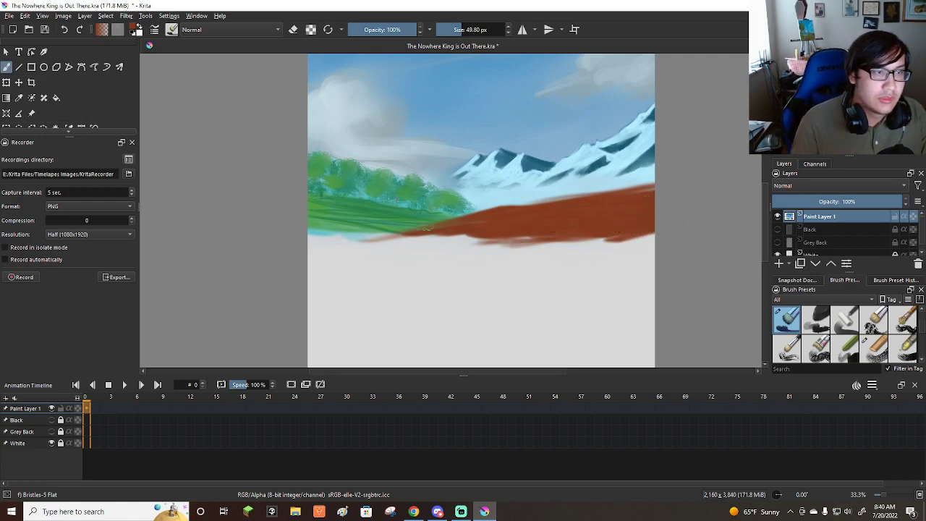
Paint rust-red tree crowns and bushes along the brown hill's crest with the Wet Bristles Rough brush at about 46 to 92 px.
{"action": "scroll", "coordinate": [431, 247], "scroll_direction": "down", "scroll_amount": 3}
{"action": "scroll", "coordinate": [438, 220], "scroll_direction": "up", "scroll_amount": 2}
{"action": "scroll", "coordinate": [467, 233], "scroll_direction": "down", "scroll_amount": 1}
{"action": "scroll", "coordinate": [509, 209], "scroll_direction": "up", "scroll_amount": 2}
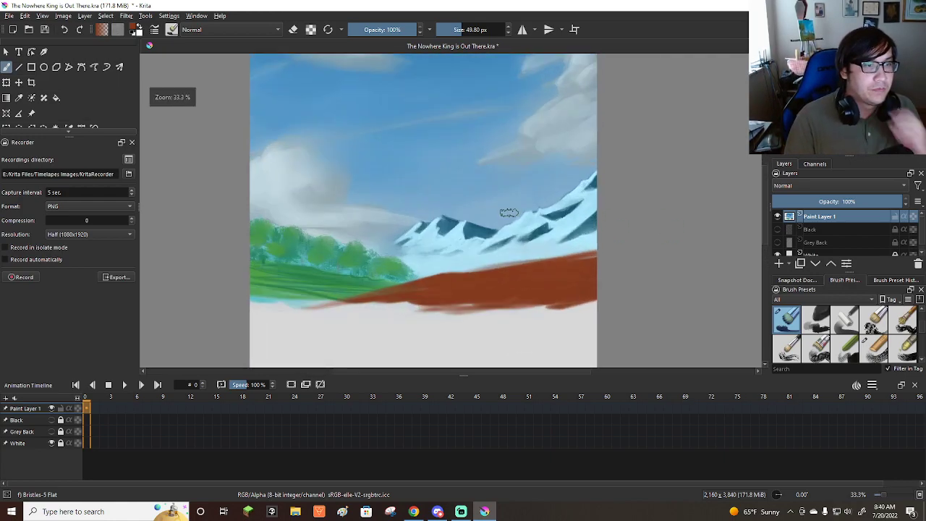
{"action": "scroll", "coordinate": [508, 215], "scroll_direction": "down", "scroll_amount": 2}
{"action": "scroll", "coordinate": [505, 230], "scroll_direction": "up", "scroll_amount": 2}
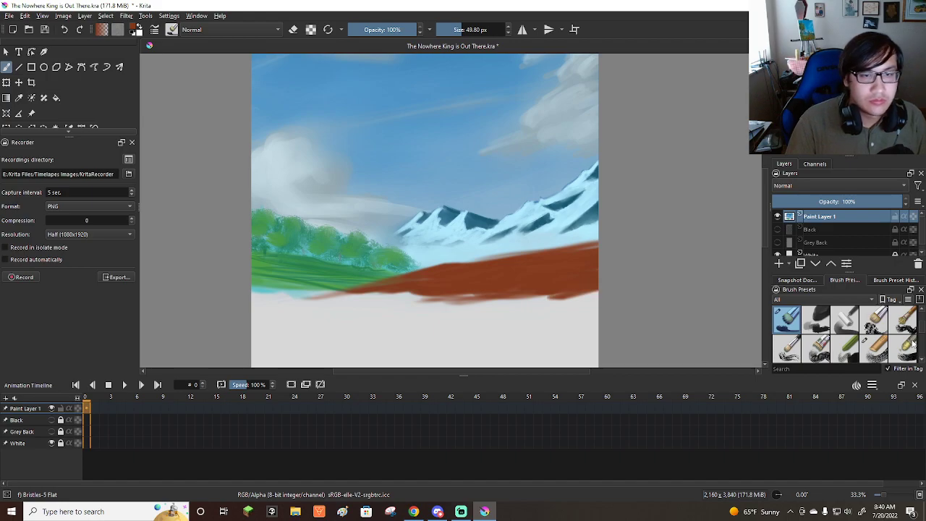
{"action": "scroll", "coordinate": [835, 346], "scroll_direction": "down", "scroll_amount": 3}
{"action": "scroll", "coordinate": [583, 269], "scroll_direction": "up", "scroll_amount": 1}
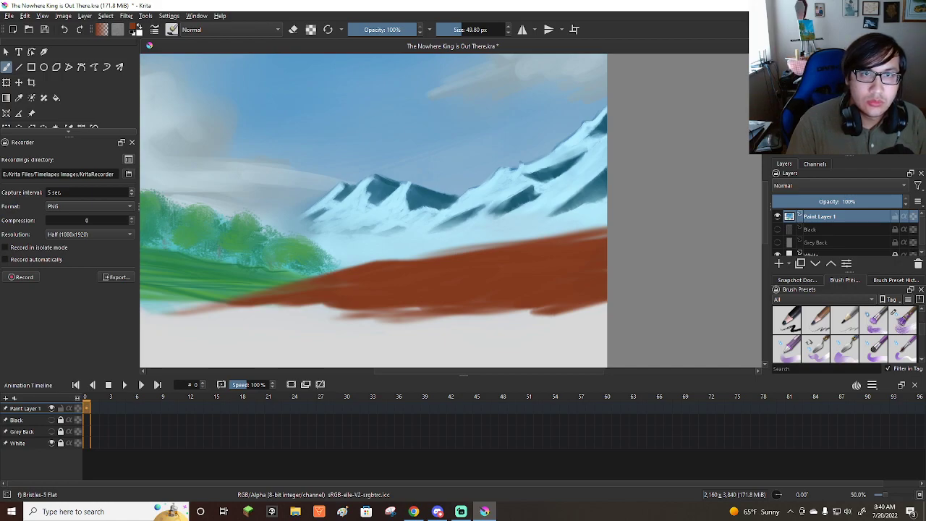
{"action": "scroll", "coordinate": [832, 326], "scroll_direction": "down", "scroll_amount": 2}
{"action": "scroll", "coordinate": [909, 356], "scroll_direction": "down", "scroll_amount": 4}
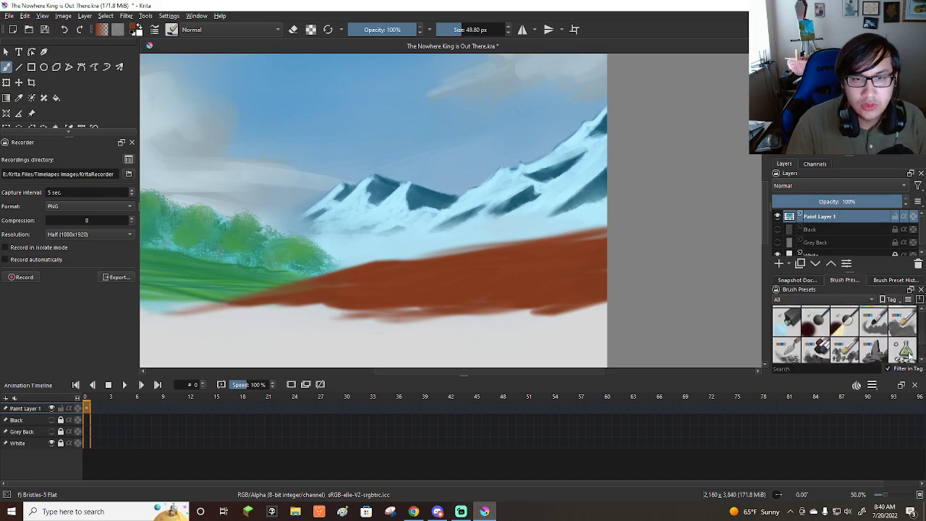
{"action": "scroll", "coordinate": [909, 356], "scroll_direction": "down", "scroll_amount": 4}
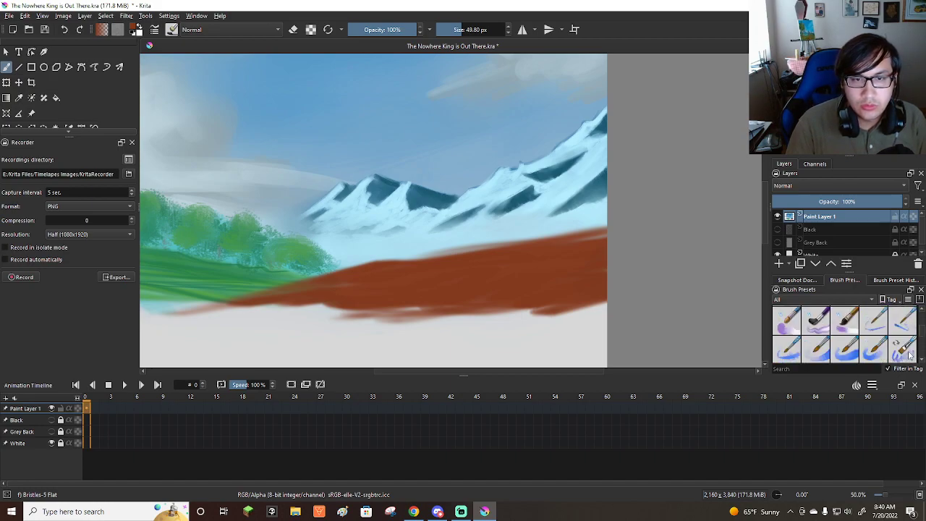
{"action": "left_click", "coordinate": [904, 319]}
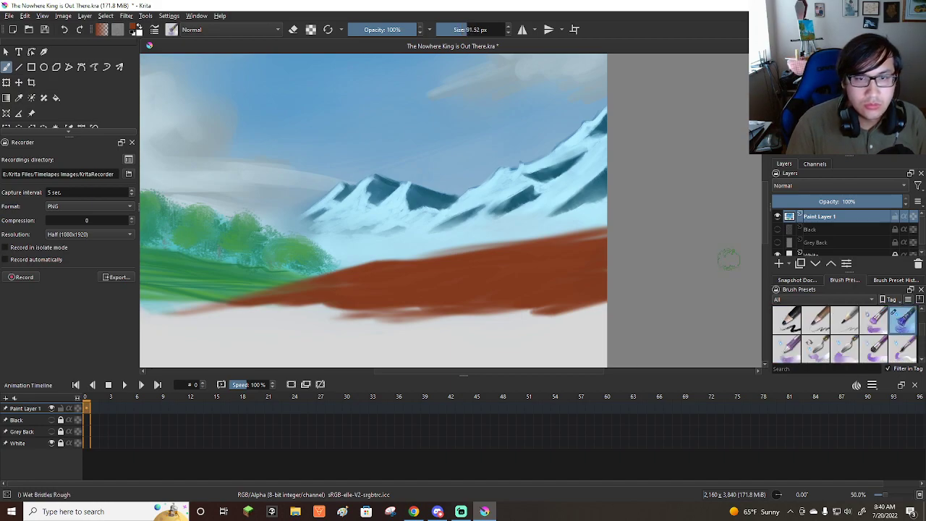
{"action": "scroll", "coordinate": [578, 192], "scroll_direction": "down", "scroll_amount": 2}
{"action": "scroll", "coordinate": [582, 194], "scroll_direction": "up", "scroll_amount": 2}
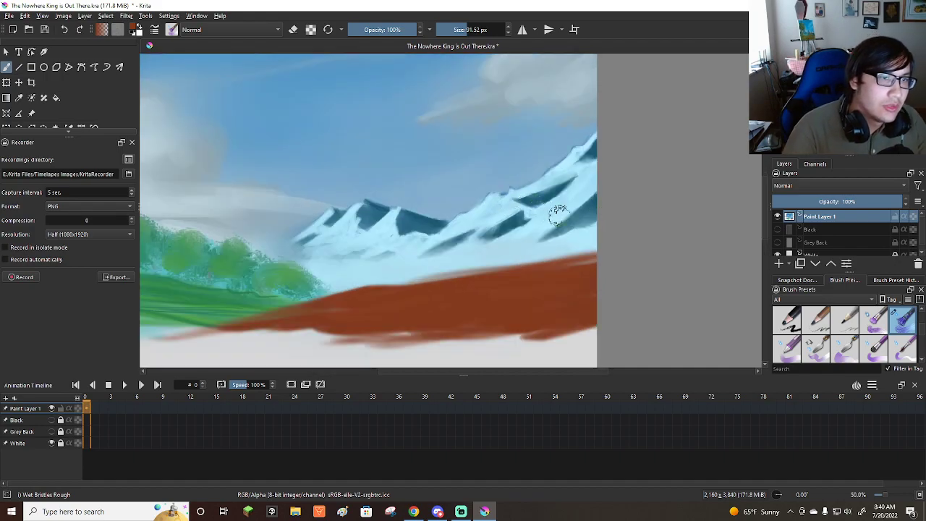
{"action": "mouse_move", "coordinate": [578, 202]}
{"action": "left_mouse_down", "text": "shift"}
{"action": "mouse_move", "coordinate": [561, 195]}
{"action": "mouse_move", "coordinate": [552, 218]}
{"action": "mouse_move", "coordinate": [568, 208]}
{"action": "mouse_move", "coordinate": [540, 228]}
{"action": "mouse_move", "coordinate": [582, 228]}
{"action": "mouse_move", "coordinate": [590, 207]}
{"action": "left_mouse_up", "text": "shift"}
{"action": "key", "text": "ctrl+z"}
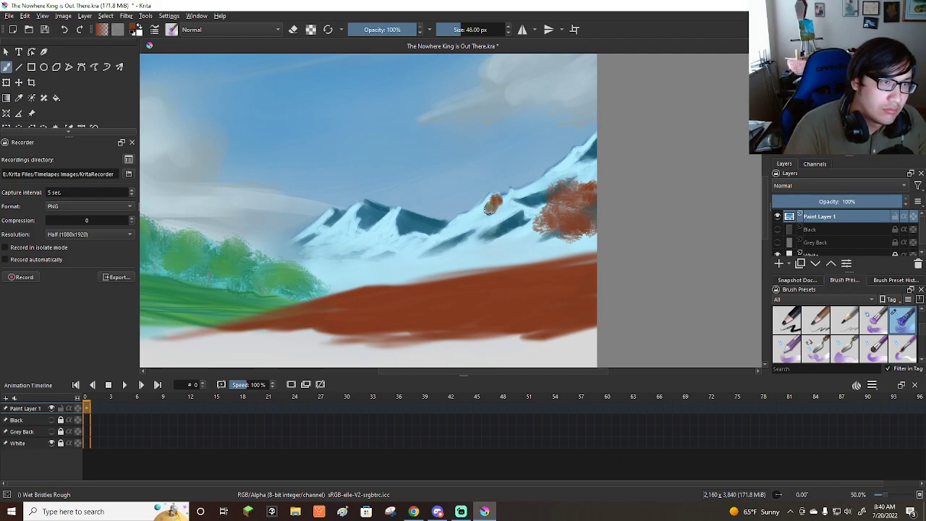
{"action": "mouse_move", "coordinate": [493, 224]}
{"action": "left_mouse_down"}
{"action": "mouse_move", "coordinate": [532, 236]}
{"action": "mouse_move", "coordinate": [494, 227]}
{"action": "mouse_move", "coordinate": [477, 232]}
{"action": "mouse_move", "coordinate": [472, 246]}
{"action": "mouse_move", "coordinate": [510, 240]}
{"action": "mouse_move", "coordinate": [499, 236]}
{"action": "mouse_move", "coordinate": [519, 240]}
{"action": "mouse_move", "coordinate": [487, 251]}
{"action": "mouse_move", "coordinate": [535, 246]}
{"action": "mouse_move", "coordinate": [537, 235]}
{"action": "mouse_move", "coordinate": [521, 256]}
{"action": "mouse_move", "coordinate": [550, 254]}
{"action": "mouse_move", "coordinate": [533, 259]}
{"action": "mouse_move", "coordinate": [556, 259]}
{"action": "left_mouse_up"}
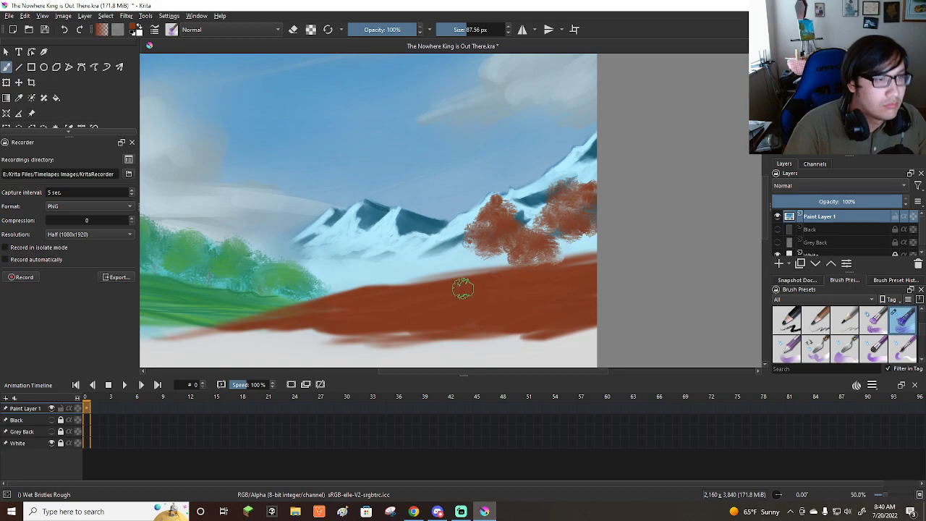
{"action": "mouse_move", "coordinate": [372, 275]}
{"action": "left_mouse_down"}
{"action": "mouse_move", "coordinate": [346, 290]}
{"action": "mouse_move", "coordinate": [362, 274]}
{"action": "mouse_move", "coordinate": [401, 278]}
{"action": "mouse_move", "coordinate": [385, 261]}
{"action": "mouse_move", "coordinate": [397, 258]}
{"action": "mouse_move", "coordinate": [403, 276]}
{"action": "mouse_move", "coordinate": [416, 278]}
{"action": "mouse_move", "coordinate": [404, 265]}
{"action": "mouse_move", "coordinate": [400, 284]}
{"action": "mouse_move", "coordinate": [360, 291]}
{"action": "left_mouse_up"}
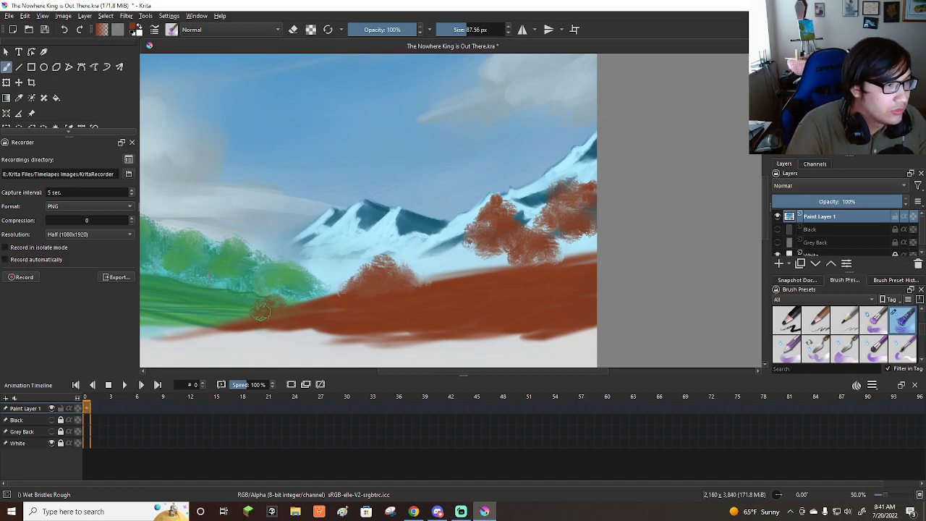
{"action": "mouse_move", "coordinate": [267, 298]}
{"action": "left_mouse_down"}
{"action": "mouse_move", "coordinate": [283, 304]}
{"action": "mouse_move", "coordinate": [271, 305]}
{"action": "left_mouse_up"}
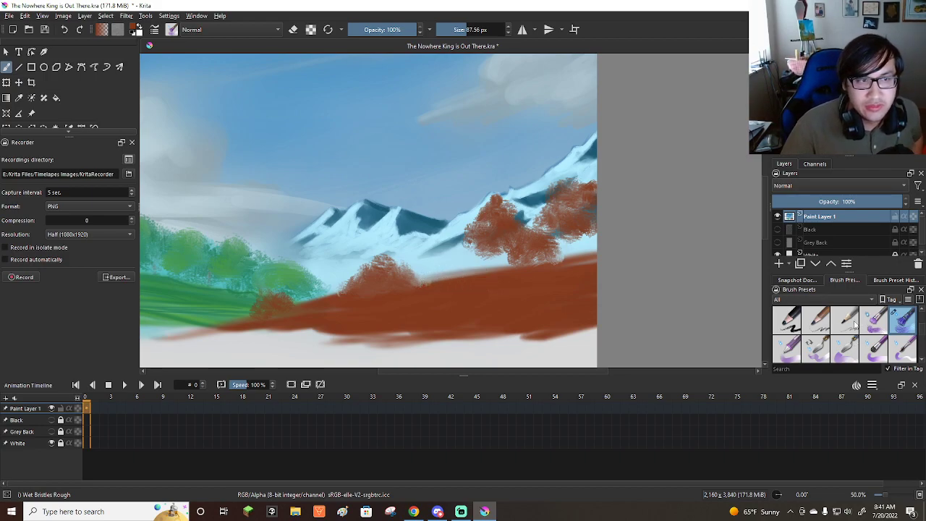
Paint dark brown trunks and branches into the rust-red trees with the Basic-4 Flow Opacity brush at about 8 px, starting with the rightmost tree.
{"action": "scroll", "coordinate": [855, 323], "scroll_direction": "down", "scroll_amount": 2}
{"action": "scroll", "coordinate": [873, 329], "scroll_direction": "down", "scroll_amount": 3}
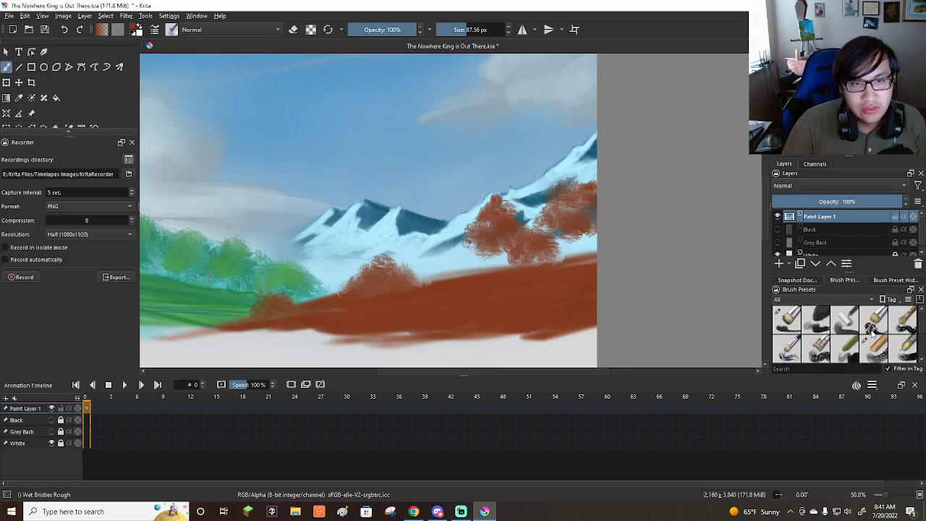
{"action": "scroll", "coordinate": [837, 353], "scroll_direction": "down", "scroll_amount": 2}
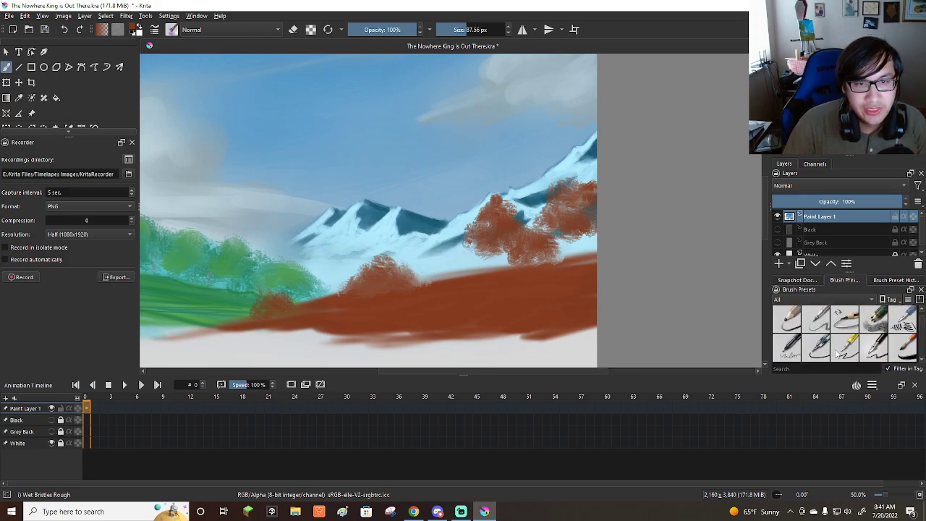
{"action": "left_click", "coordinate": [845, 320]}
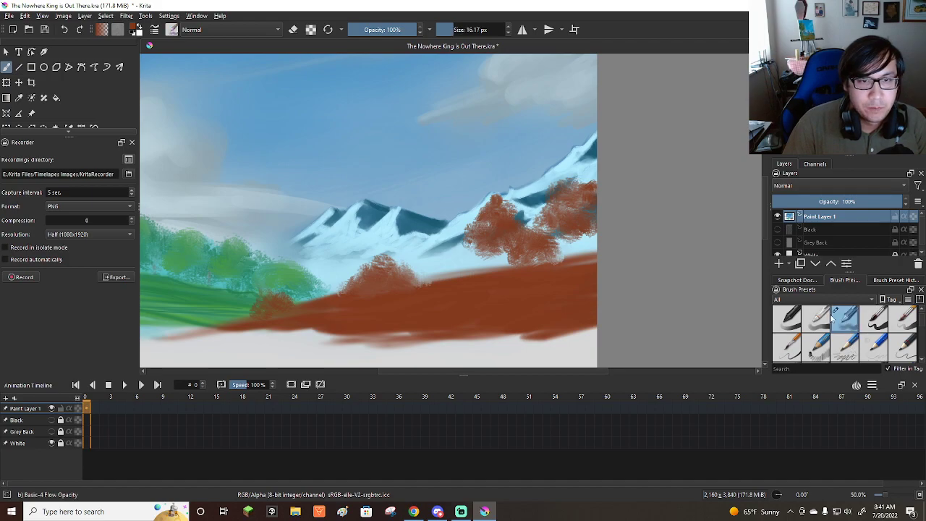
{"action": "left_click", "coordinate": [495, 239], "text": "ctrl"}
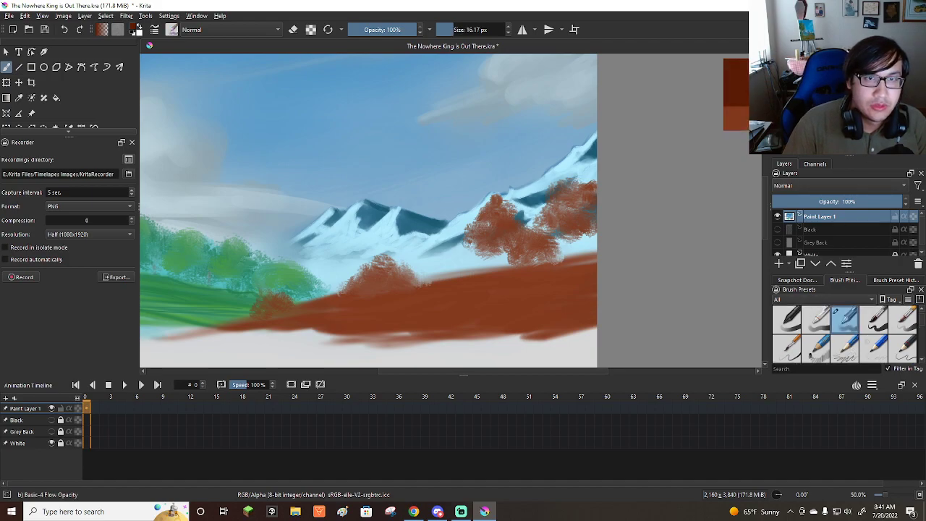
{"action": "scroll", "coordinate": [535, 260], "scroll_direction": "down", "scroll_amount": 1}
{"action": "scroll", "coordinate": [535, 260], "scroll_direction": "up", "scroll_amount": 2}
{"action": "scroll", "coordinate": [628, 223], "scroll_direction": "down", "scroll_amount": 2}
{"action": "scroll", "coordinate": [617, 227], "scroll_direction": "up", "scroll_amount": 3}
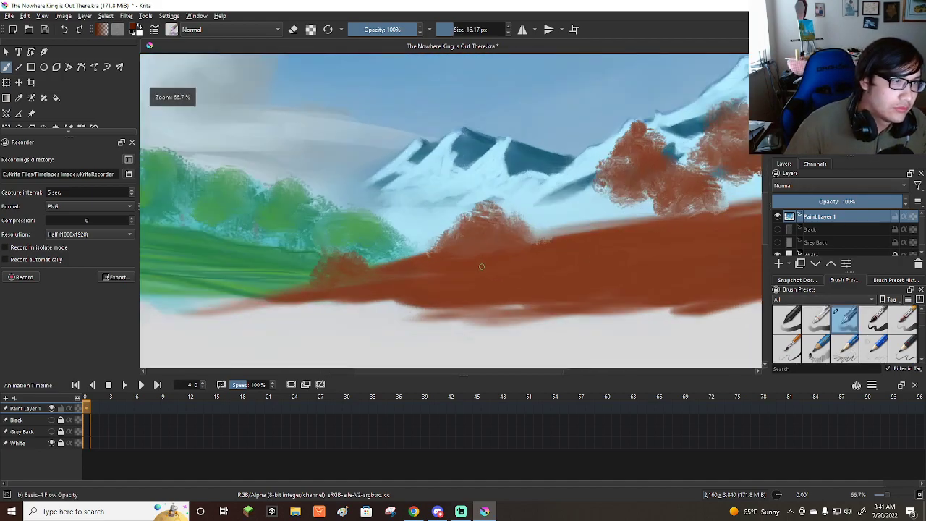
{"action": "scroll", "coordinate": [579, 246], "scroll_direction": "down", "scroll_amount": 2}
{"action": "scroll", "coordinate": [567, 249], "scroll_direction": "up", "scroll_amount": 1}
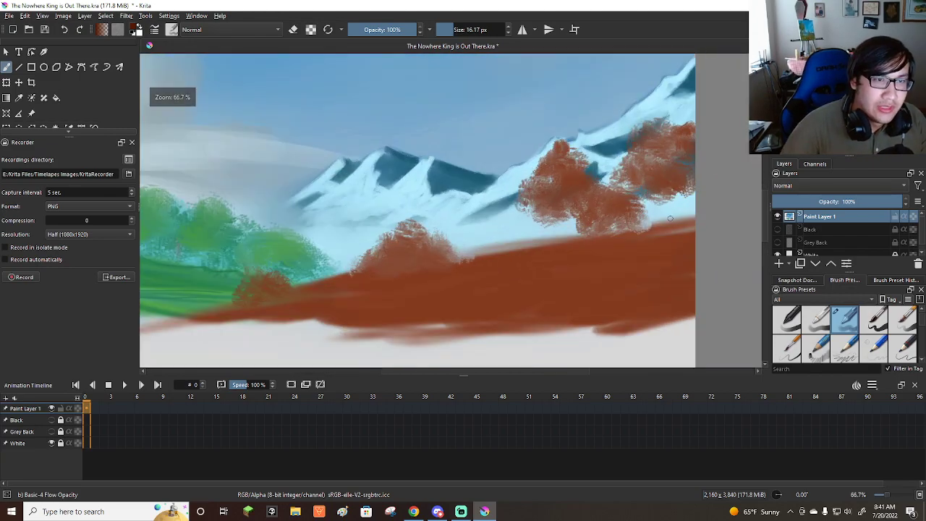
{"action": "left_click_drag", "start_coordinate": [698, 190], "coordinate": [694, 190], "text": "shift"}
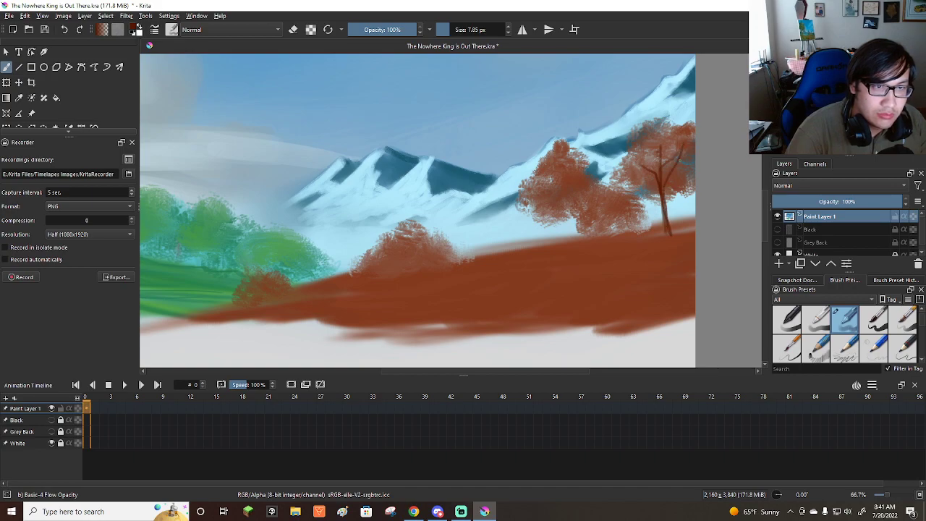
{"action": "key", "text": "ctrl+z"}
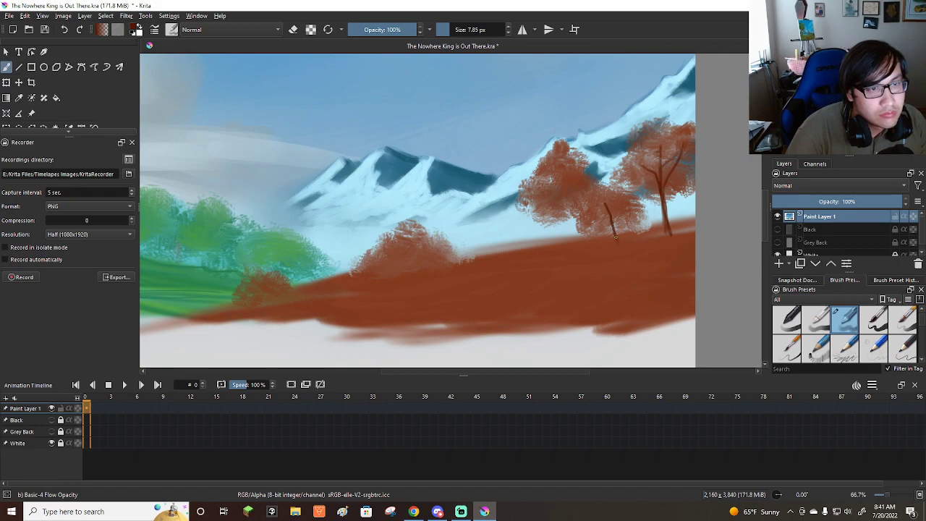
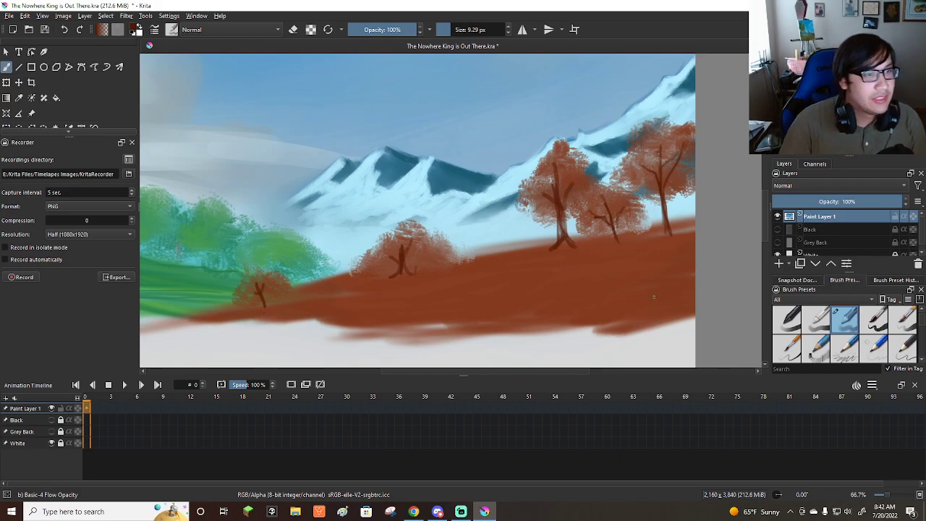
Paint mid-green foliage over the two rightmost rust-red tree crowns with the Wet Bristles Rough brush, reduced to about 42 px.
{"action": "scroll", "coordinate": [606, 277], "scroll_direction": "down", "scroll_amount": 4}
{"action": "scroll", "coordinate": [607, 277], "scroll_direction": "up", "scroll_amount": 3}
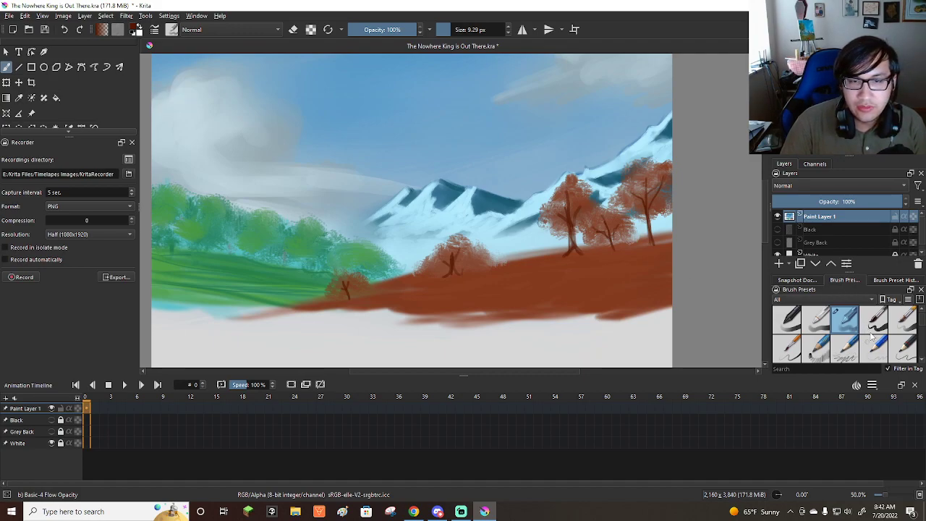
{"action": "scroll", "coordinate": [872, 335], "scroll_direction": "down", "scroll_amount": 2}
{"action": "scroll", "coordinate": [871, 340], "scroll_direction": "down", "scroll_amount": 2}
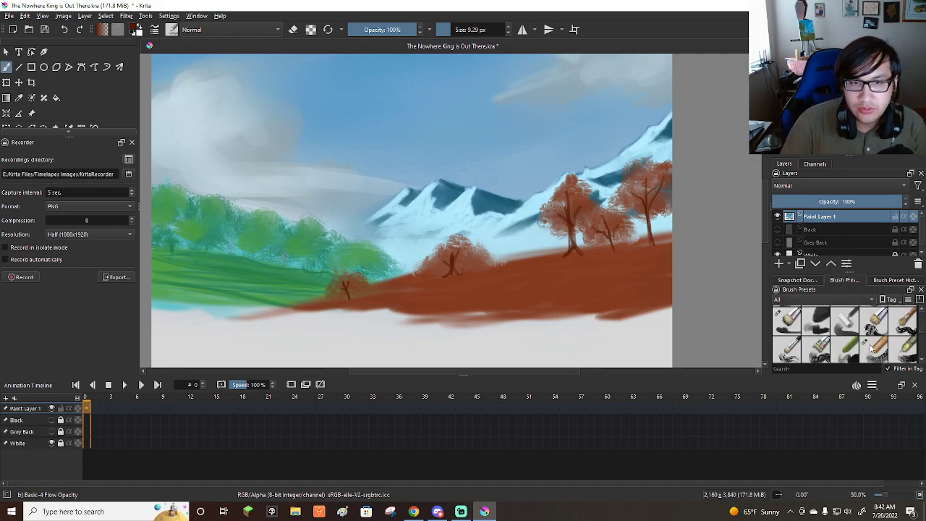
{"action": "scroll", "coordinate": [871, 348], "scroll_direction": "down", "scroll_amount": 4}
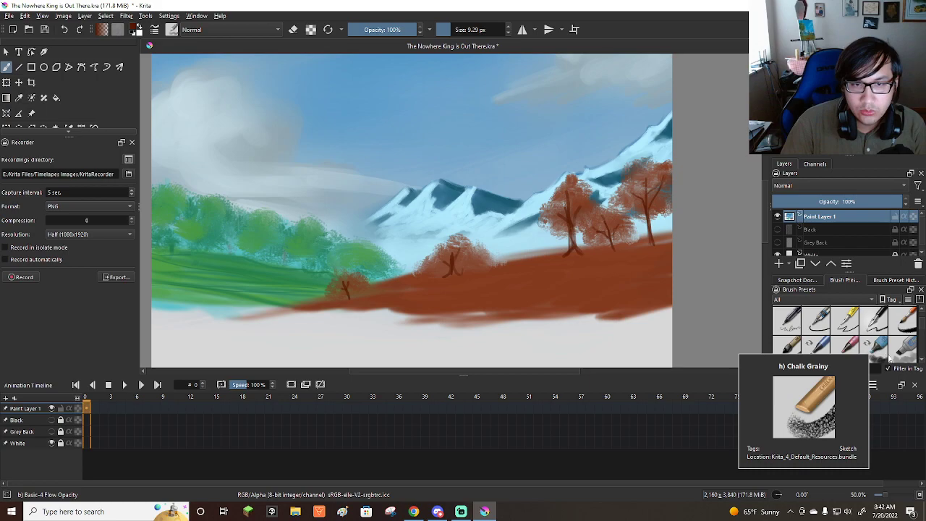
{"action": "scroll", "coordinate": [889, 350], "scroll_direction": "down", "scroll_amount": 2}
{"action": "scroll", "coordinate": [886, 337], "scroll_direction": "down", "scroll_amount": 4}
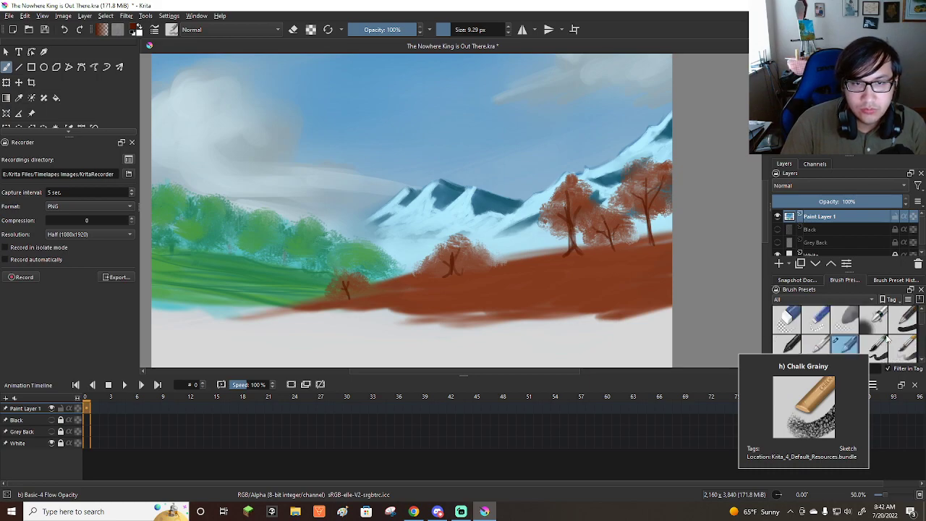
{"action": "left_click", "coordinate": [908, 353]}
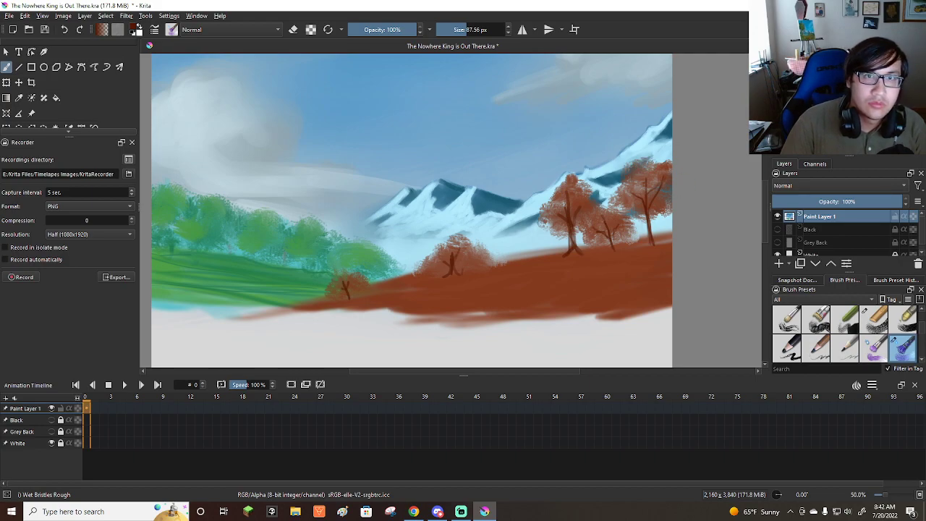
{"action": "left_click", "coordinate": [846, 87]}
{"action": "left_click_drag", "start_coordinate": [846, 87], "coordinate": [839, 87]}
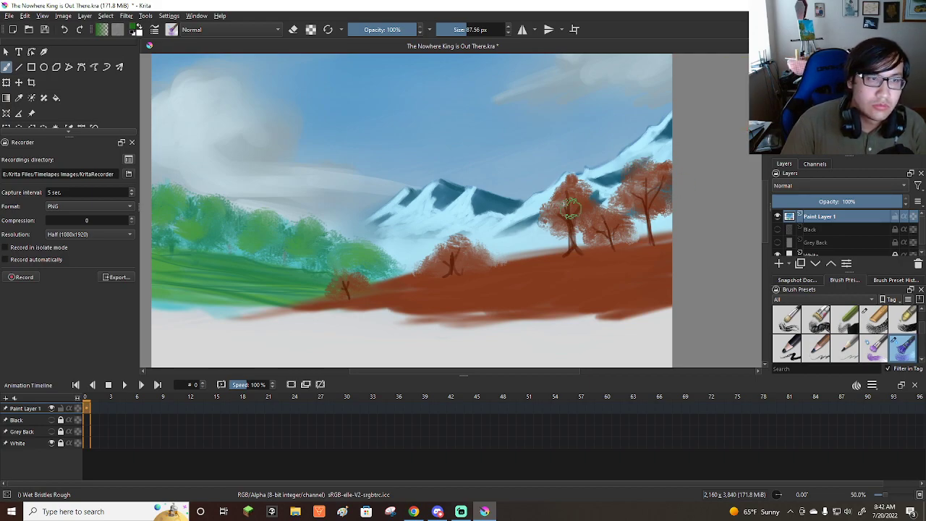
{"action": "scroll", "coordinate": [646, 206], "scroll_direction": "up", "scroll_amount": 4}
{"action": "mouse_move", "coordinate": [484, 281]}
{"action": "left_mouse_down", "text": "shift"}
{"action": "mouse_move", "coordinate": [465, 272]}
{"action": "mouse_move", "coordinate": [471, 284]}
{"action": "mouse_move", "coordinate": [468, 268]}
{"action": "mouse_move", "coordinate": [486, 255]}
{"action": "mouse_move", "coordinate": [467, 289]}
{"action": "mouse_move", "coordinate": [473, 255]}
{"action": "mouse_move", "coordinate": [498, 249]}
{"action": "mouse_move", "coordinate": [522, 269]}
{"action": "mouse_move", "coordinate": [512, 284]}
{"action": "mouse_move", "coordinate": [533, 209]}
{"action": "mouse_move", "coordinate": [520, 221]}
{"action": "mouse_move", "coordinate": [554, 238]}
{"action": "mouse_move", "coordinate": [550, 194]}
{"action": "mouse_move", "coordinate": [563, 212]}
{"action": "mouse_move", "coordinate": [571, 168]}
{"action": "mouse_move", "coordinate": [587, 164]}
{"action": "mouse_move", "coordinate": [543, 161]}
{"action": "mouse_move", "coordinate": [557, 144]}
{"action": "mouse_move", "coordinate": [604, 177]}
{"action": "mouse_move", "coordinate": [616, 202]}
{"action": "mouse_move", "coordinate": [598, 225]}
{"action": "mouse_move", "coordinate": [603, 207]}
{"action": "left_mouse_up", "text": "shift"}
{"action": "left_click", "coordinate": [484, 263], "text": "ctrl"}
{"action": "key", "text": "bracketleft"}
{"action": "key", "text": "bracketleft"}
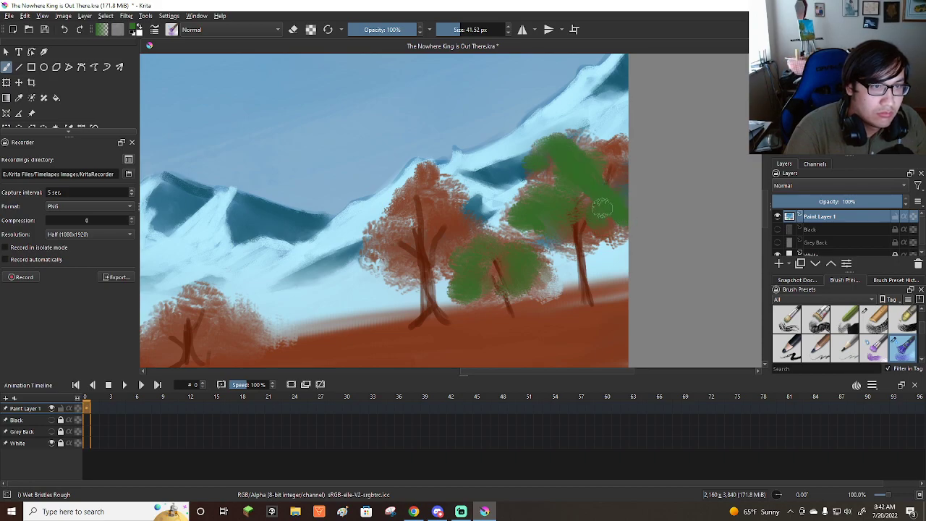
{"action": "key", "text": "ctrl+z"}
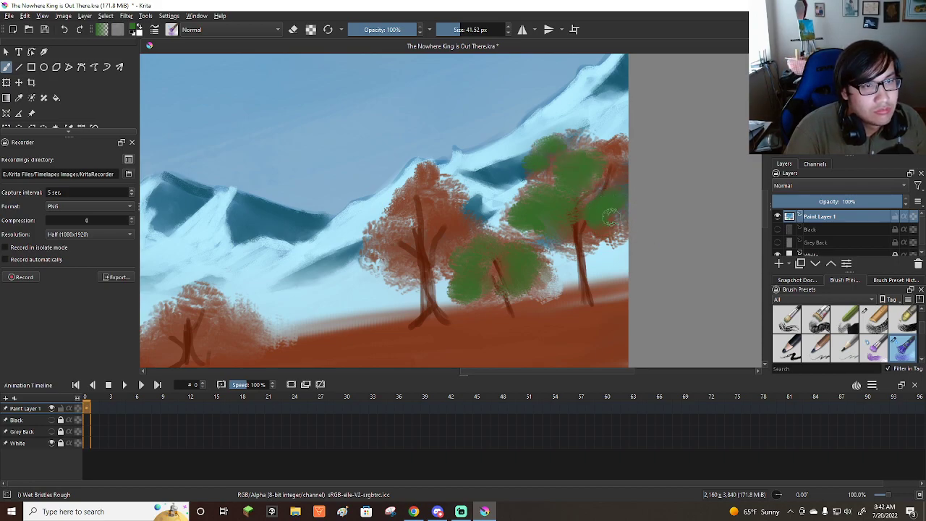
{"action": "mouse_move", "coordinate": [620, 185]}
{"action": "left_mouse_down"}
{"action": "mouse_move", "coordinate": [592, 166]}
{"action": "mouse_move", "coordinate": [617, 145]}
{"action": "left_mouse_up"}
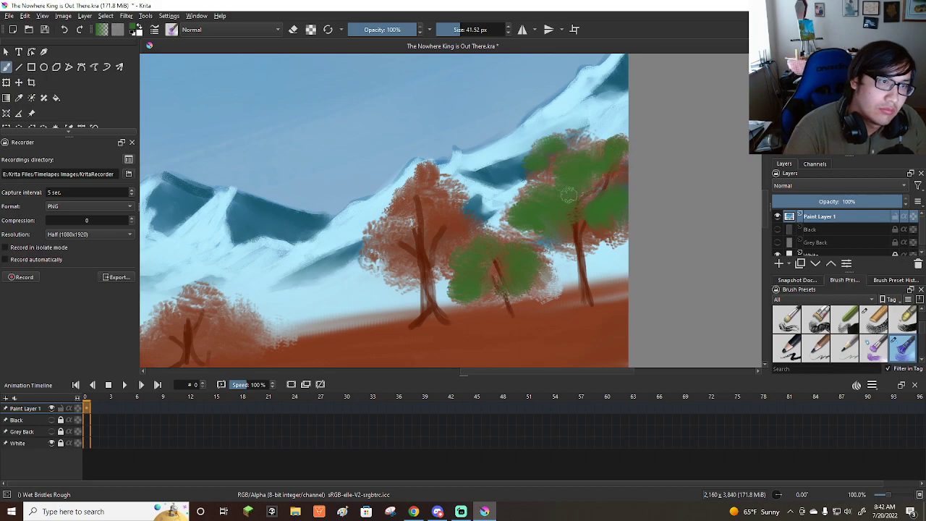
Cover the tall tree's crown and the two lower trees down the slope with green foliage at about 53 px.
{"action": "mouse_move", "coordinate": [411, 217]}
{"action": "left_mouse_down"}
{"action": "mouse_move", "coordinate": [435, 204]}
{"action": "mouse_move", "coordinate": [426, 177]}
{"action": "mouse_move", "coordinate": [409, 220]}
{"action": "mouse_move", "coordinate": [377, 239]}
{"action": "mouse_move", "coordinate": [380, 253]}
{"action": "mouse_move", "coordinate": [400, 243]}
{"action": "mouse_move", "coordinate": [408, 259]}
{"action": "mouse_move", "coordinate": [458, 241]}
{"action": "mouse_move", "coordinate": [442, 247]}
{"action": "mouse_move", "coordinate": [456, 235]}
{"action": "mouse_move", "coordinate": [453, 228]}
{"action": "mouse_move", "coordinate": [440, 235]}
{"action": "mouse_move", "coordinate": [425, 212]}
{"action": "mouse_move", "coordinate": [434, 214]}
{"action": "mouse_move", "coordinate": [428, 185]}
{"action": "mouse_move", "coordinate": [376, 238]}
{"action": "mouse_move", "coordinate": [409, 266]}
{"action": "mouse_move", "coordinate": [391, 258]}
{"action": "mouse_move", "coordinate": [411, 271]}
{"action": "left_mouse_up"}
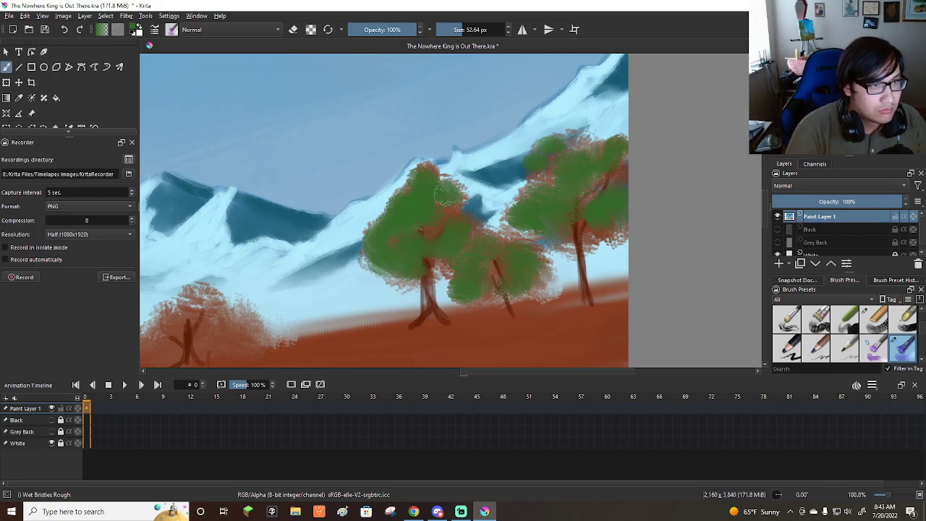
{"action": "scroll", "coordinate": [438, 207], "scroll_direction": "down", "scroll_amount": 4}
{"action": "scroll", "coordinate": [456, 261], "scroll_direction": "up", "scroll_amount": 3}
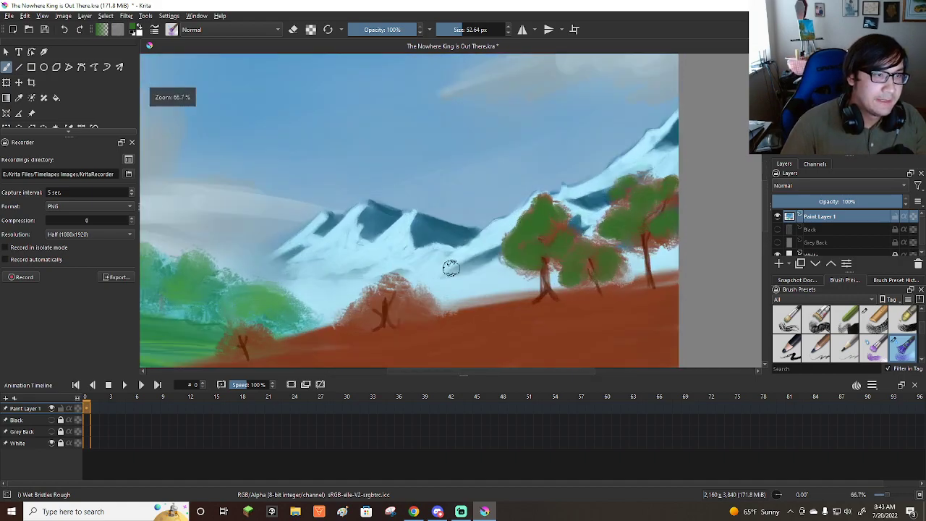
{"action": "scroll", "coordinate": [366, 316], "scroll_direction": "down", "scroll_amount": 2}
{"action": "scroll", "coordinate": [367, 318], "scroll_direction": "up", "scroll_amount": 2}
{"action": "mouse_move", "coordinate": [509, 239]}
{"action": "left_mouse_down"}
{"action": "mouse_move", "coordinate": [469, 218]}
{"action": "mouse_move", "coordinate": [453, 229]}
{"action": "mouse_move", "coordinate": [488, 222]}
{"action": "mouse_move", "coordinate": [484, 202]}
{"action": "mouse_move", "coordinate": [498, 216]}
{"action": "mouse_move", "coordinate": [481, 205]}
{"action": "mouse_move", "coordinate": [501, 191]}
{"action": "mouse_move", "coordinate": [498, 178]}
{"action": "mouse_move", "coordinate": [512, 175]}
{"action": "mouse_move", "coordinate": [496, 204]}
{"action": "mouse_move", "coordinate": [515, 181]}
{"action": "mouse_move", "coordinate": [545, 204]}
{"action": "mouse_move", "coordinate": [531, 227]}
{"action": "mouse_move", "coordinate": [536, 209]}
{"action": "mouse_move", "coordinate": [571, 215]}
{"action": "mouse_move", "coordinate": [540, 201]}
{"action": "mouse_move", "coordinate": [525, 178]}
{"action": "mouse_move", "coordinate": [555, 181]}
{"action": "mouse_move", "coordinate": [467, 216]}
{"action": "left_mouse_up"}
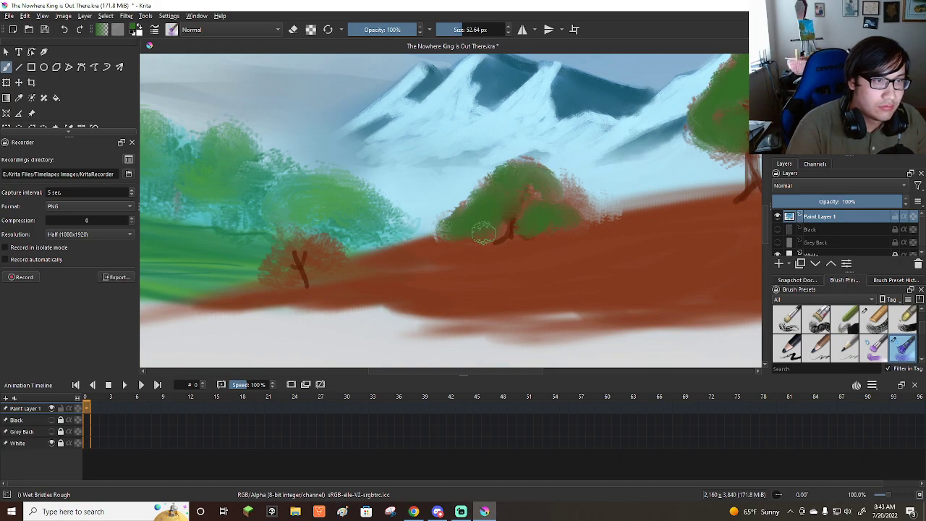
{"action": "mouse_move", "coordinate": [274, 266]}
{"action": "left_mouse_down"}
{"action": "mouse_move", "coordinate": [302, 263]}
{"action": "mouse_move", "coordinate": [294, 249]}
{"action": "mouse_move", "coordinate": [324, 251]}
{"action": "mouse_move", "coordinate": [294, 247]}
{"action": "mouse_move", "coordinate": [328, 265]}
{"action": "left_mouse_up"}
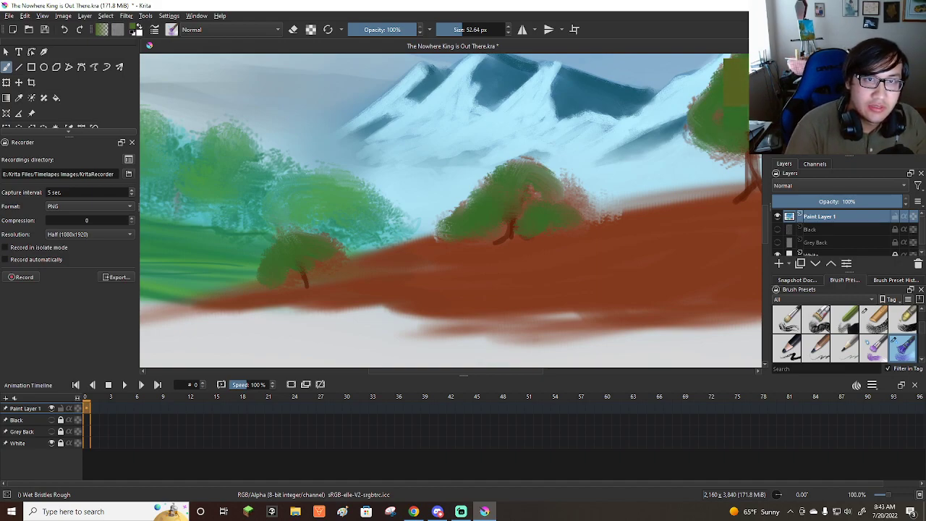
Add olive yellow-green highlights to the crowns of the two lowest trees on the brown hill at about 38 px.
{"action": "left_click_drag", "start_coordinate": [845, 110], "coordinate": [851, 100]}
{"action": "mouse_move", "coordinate": [288, 254]}
{"action": "left_mouse_down"}
{"action": "mouse_move", "coordinate": [288, 264]}
{"action": "mouse_move", "coordinate": [311, 254]}
{"action": "left_mouse_up"}
{"action": "key", "text": "ctrl+z"}
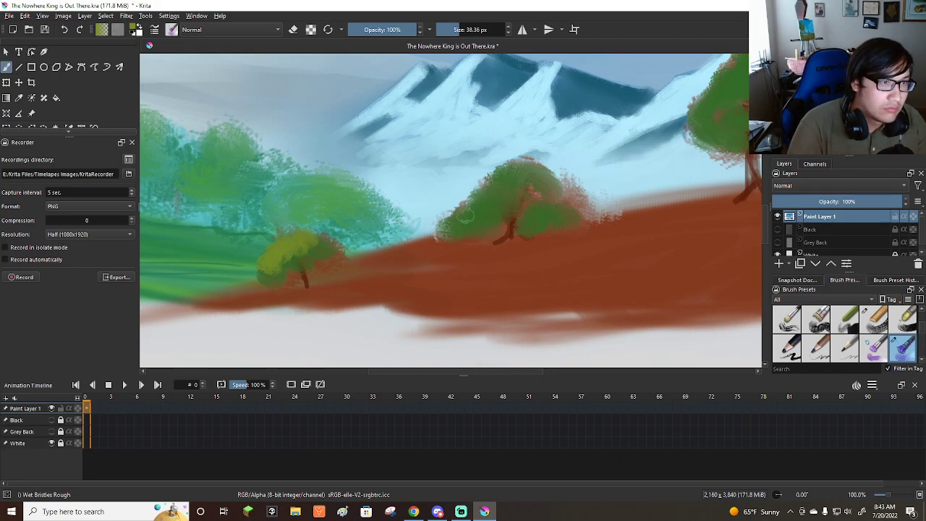
{"action": "mouse_move", "coordinate": [272, 249]}
{"action": "left_mouse_down"}
{"action": "mouse_move", "coordinate": [481, 207]}
{"action": "mouse_move", "coordinate": [487, 197]}
{"action": "left_mouse_up"}
{"action": "key", "text": "ctrl+z"}
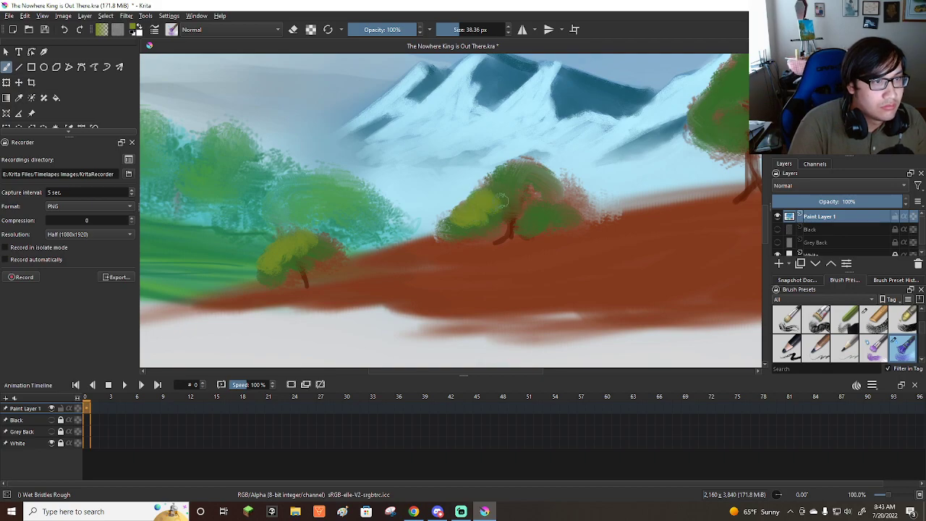
{"action": "left_click_drag", "start_coordinate": [509, 162], "coordinate": [533, 172]}
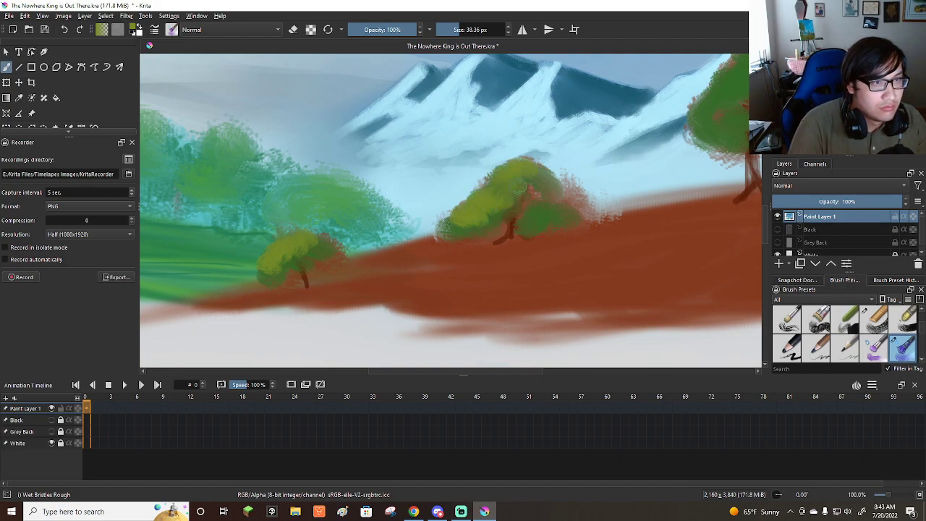
{"action": "mouse_move", "coordinate": [541, 207]}
{"action": "left_mouse_down"}
{"action": "mouse_move", "coordinate": [518, 216]}
{"action": "mouse_move", "coordinate": [547, 205]}
{"action": "left_mouse_up"}
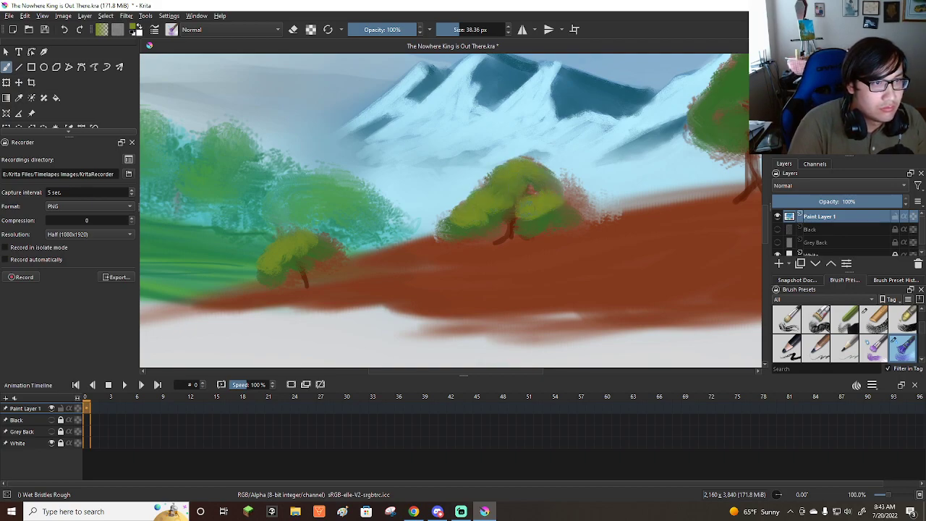
{"action": "left_click_drag", "start_coordinate": [476, 187], "coordinate": [469, 193]}
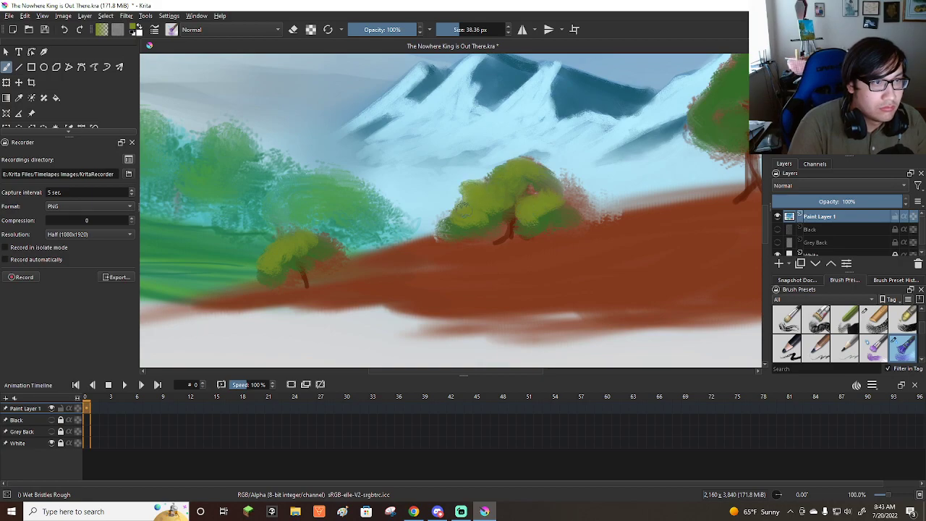
Add olive yellow-green highlights to the tall tree's crown and the small tree beside it at about 38 px.
{"action": "scroll", "coordinate": [483, 202], "scroll_direction": "down", "scroll_amount": 6}
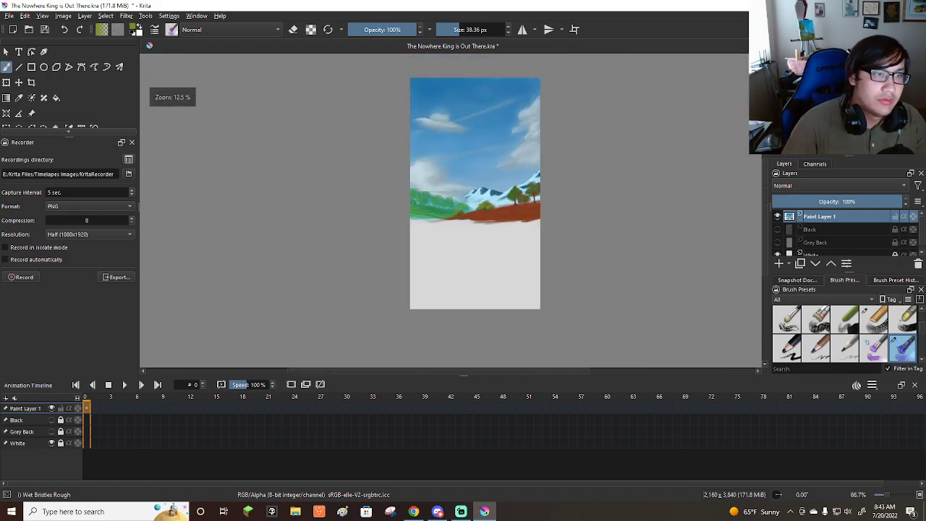
{"action": "scroll", "coordinate": [517, 196], "scroll_direction": "up", "scroll_amount": 7}
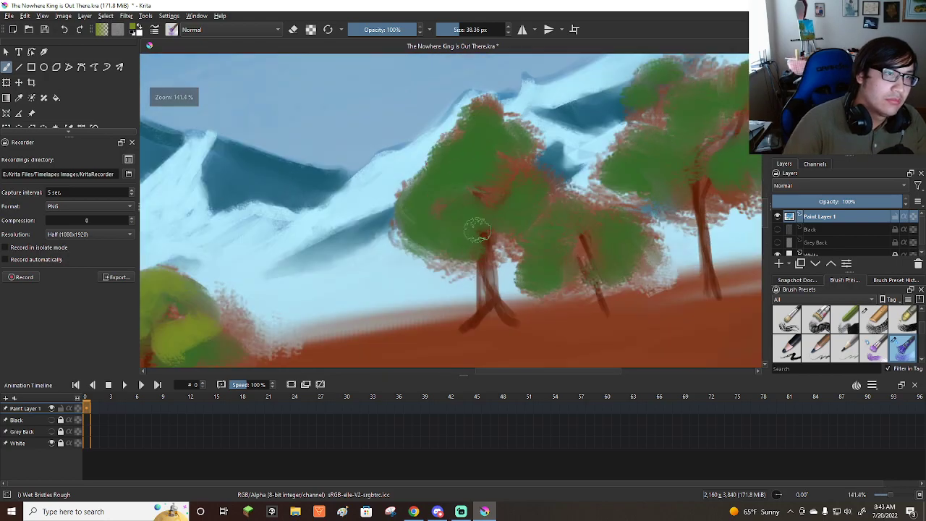
{"action": "mouse_move", "coordinate": [465, 144]}
{"action": "left_mouse_down"}
{"action": "mouse_move", "coordinate": [472, 116]}
{"action": "mouse_move", "coordinate": [452, 134]}
{"action": "mouse_move", "coordinate": [471, 152]}
{"action": "mouse_move", "coordinate": [419, 175]}
{"action": "mouse_move", "coordinate": [416, 199]}
{"action": "mouse_move", "coordinate": [394, 210]}
{"action": "mouse_move", "coordinate": [409, 163]}
{"action": "mouse_move", "coordinate": [443, 206]}
{"action": "mouse_move", "coordinate": [503, 130]}
{"action": "left_mouse_up"}
{"action": "left_click_drag", "start_coordinate": [463, 213], "coordinate": [471, 222]}
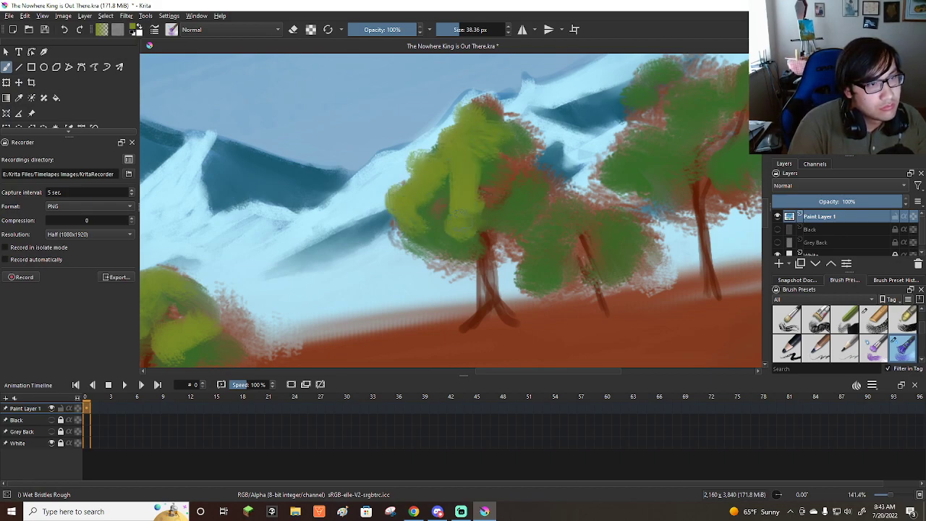
{"action": "mouse_move", "coordinate": [477, 162]}
{"action": "left_mouse_down"}
{"action": "mouse_move", "coordinate": [463, 209]}
{"action": "mouse_move", "coordinate": [470, 195]}
{"action": "mouse_move", "coordinate": [492, 221]}
{"action": "mouse_move", "coordinate": [507, 190]}
{"action": "mouse_move", "coordinate": [536, 275]}
{"action": "mouse_move", "coordinate": [533, 259]}
{"action": "mouse_move", "coordinate": [552, 242]}
{"action": "mouse_move", "coordinate": [557, 206]}
{"action": "mouse_move", "coordinate": [517, 185]}
{"action": "left_mouse_up"}
{"action": "left_click_drag", "start_coordinate": [504, 110], "coordinate": [485, 105]}
{"action": "mouse_move", "coordinate": [596, 249]}
{"action": "left_mouse_down"}
{"action": "mouse_move", "coordinate": [622, 237]}
{"action": "mouse_move", "coordinate": [608, 224]}
{"action": "mouse_move", "coordinate": [595, 258]}
{"action": "mouse_move", "coordinate": [623, 244]}
{"action": "mouse_move", "coordinate": [581, 213]}
{"action": "mouse_move", "coordinate": [569, 237]}
{"action": "left_mouse_up"}
{"action": "left_click_drag", "start_coordinate": [577, 205], "coordinate": [589, 205]}
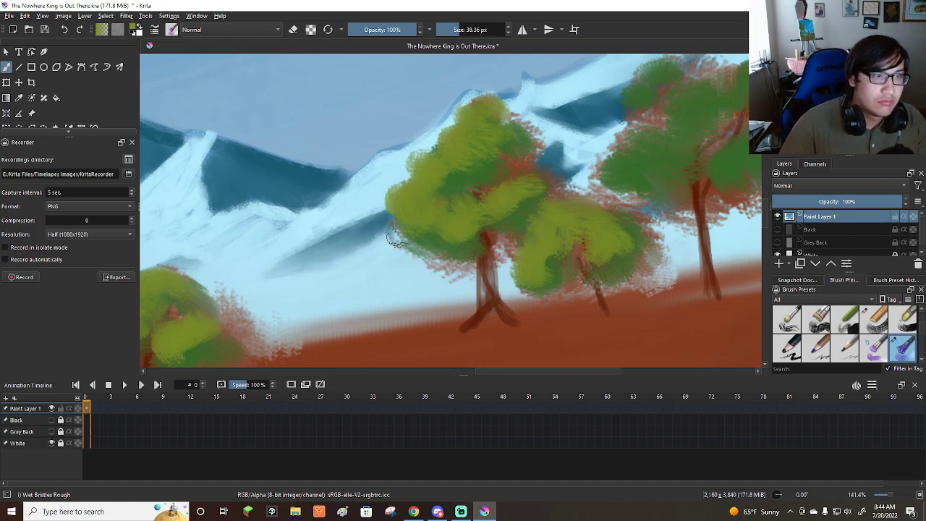
Highlight the crown of the tree at the canvas's right edge in olive yellow-green, at about 38 to 55 px.
{"action": "scroll", "coordinate": [396, 242], "scroll_direction": "down", "scroll_amount": 5}
{"action": "scroll", "coordinate": [518, 217], "scroll_direction": "up", "scroll_amount": 5}
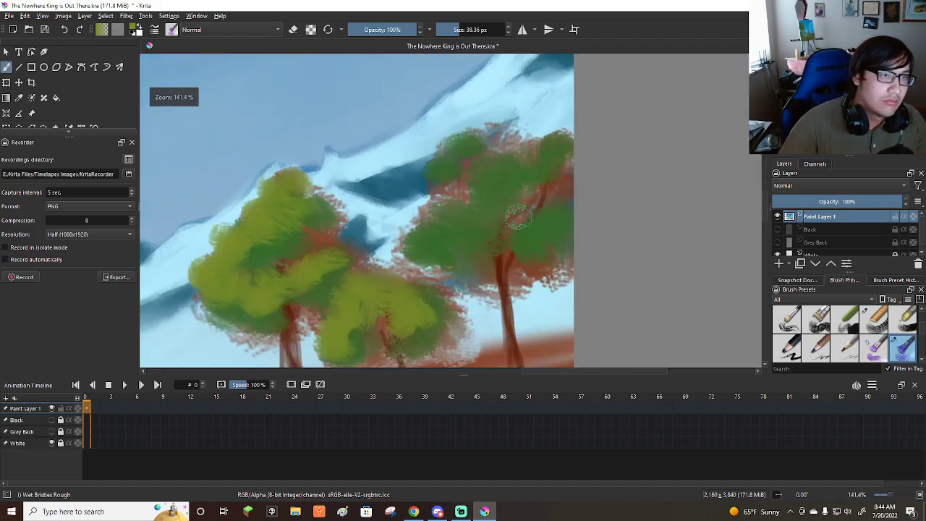
{"action": "mouse_move", "coordinate": [464, 158]}
{"action": "left_mouse_down", "text": "shift"}
{"action": "mouse_move", "coordinate": [482, 172]}
{"action": "mouse_move", "coordinate": [480, 190]}
{"action": "mouse_move", "coordinate": [436, 205]}
{"action": "mouse_move", "coordinate": [486, 195]}
{"action": "mouse_move", "coordinate": [429, 239]}
{"action": "mouse_move", "coordinate": [407, 238]}
{"action": "mouse_move", "coordinate": [434, 259]}
{"action": "mouse_move", "coordinate": [463, 238]}
{"action": "left_mouse_up", "text": "shift"}
{"action": "mouse_move", "coordinate": [528, 217]}
{"action": "left_mouse_down"}
{"action": "mouse_move", "coordinate": [552, 206]}
{"action": "mouse_move", "coordinate": [555, 155]}
{"action": "left_mouse_up"}
{"action": "mouse_move", "coordinate": [509, 173]}
{"action": "left_mouse_down"}
{"action": "mouse_move", "coordinate": [501, 130]}
{"action": "mouse_move", "coordinate": [490, 165]}
{"action": "mouse_move", "coordinate": [499, 185]}
{"action": "mouse_move", "coordinate": [456, 261]}
{"action": "left_mouse_up"}
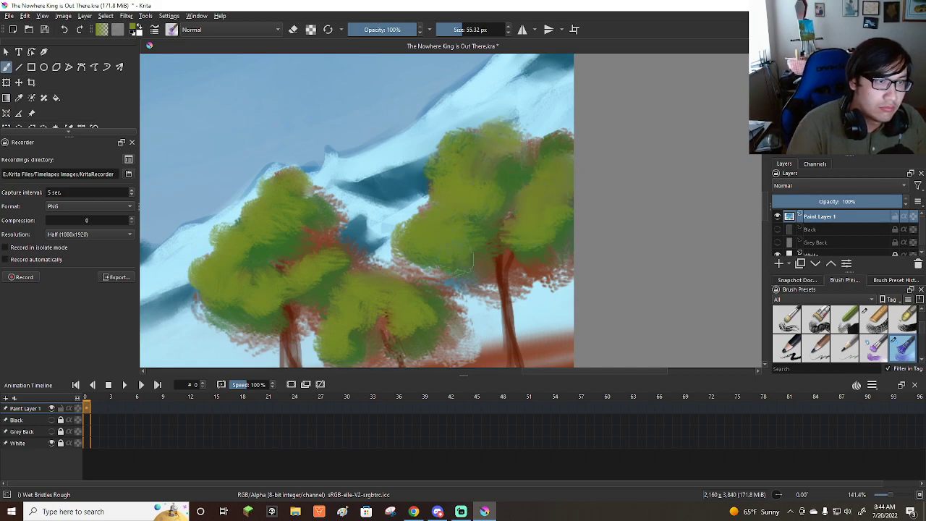
Cover most of the red-brown hill with sampled dark green grass strokes using the Bristles-5 Flat brush, at about 50 to 23 px.
{"action": "scroll", "coordinate": [463, 259], "scroll_direction": "down", "scroll_amount": 5}
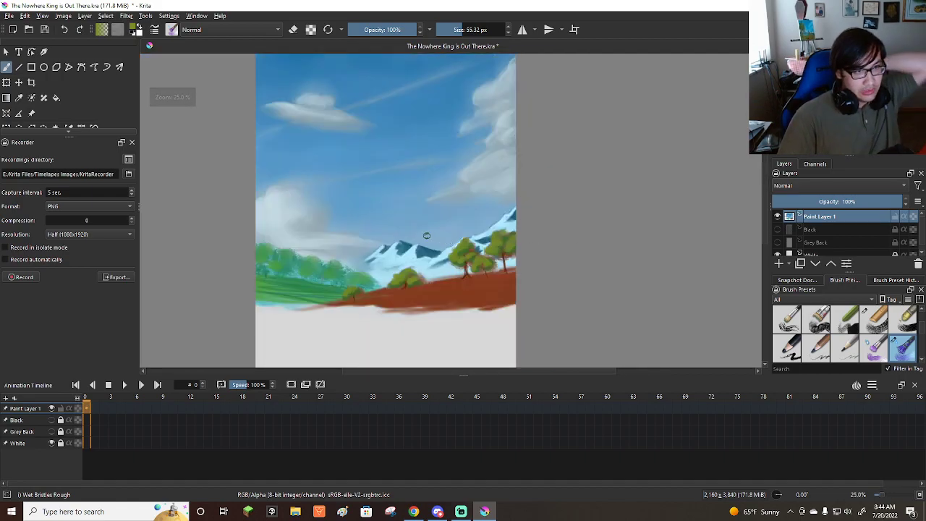
{"action": "scroll", "coordinate": [391, 269], "scroll_direction": "up", "scroll_amount": 2}
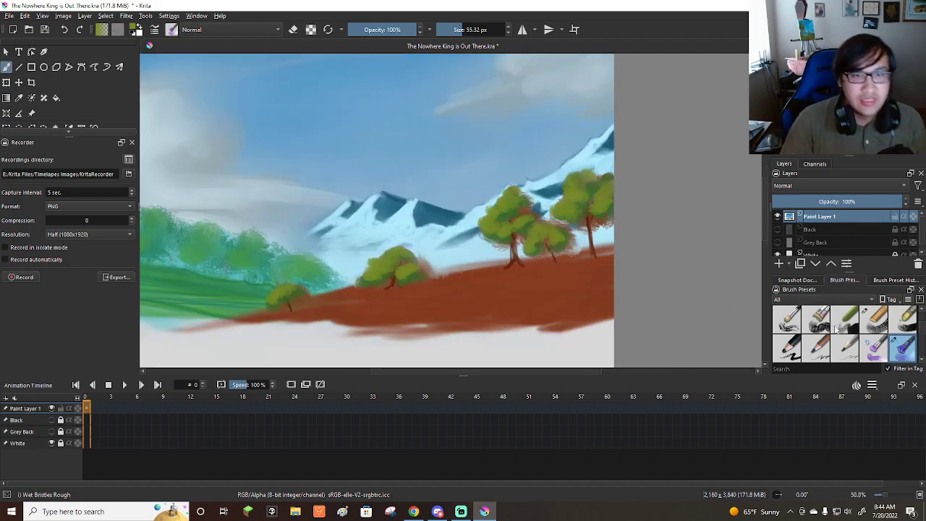
{"action": "scroll", "coordinate": [863, 347], "scroll_direction": "down", "scroll_amount": 4}
{"action": "left_click", "coordinate": [786, 345]}
{"action": "scroll", "coordinate": [584, 258], "scroll_direction": "up", "scroll_amount": 3}
{"action": "left_click", "coordinate": [457, 243], "text": "ctrl"}
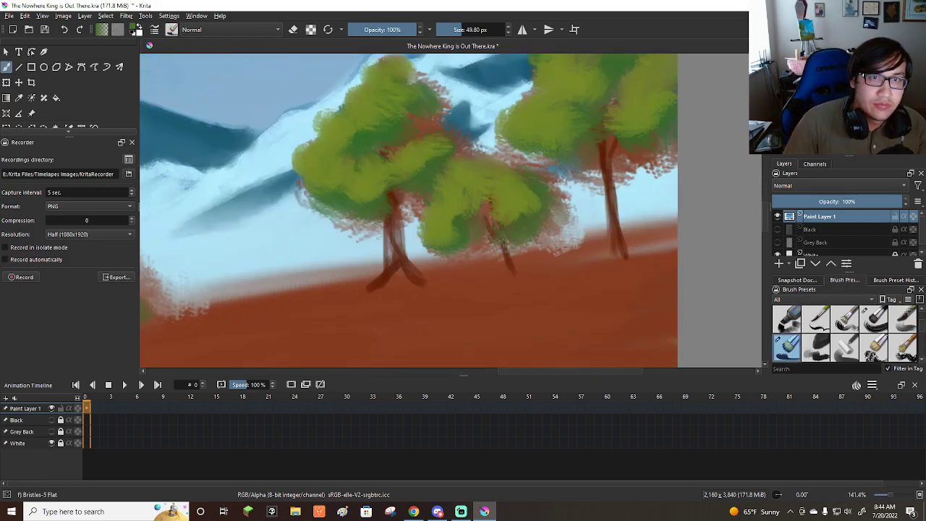
{"action": "scroll", "coordinate": [603, 248], "scroll_direction": "down", "scroll_amount": 3}
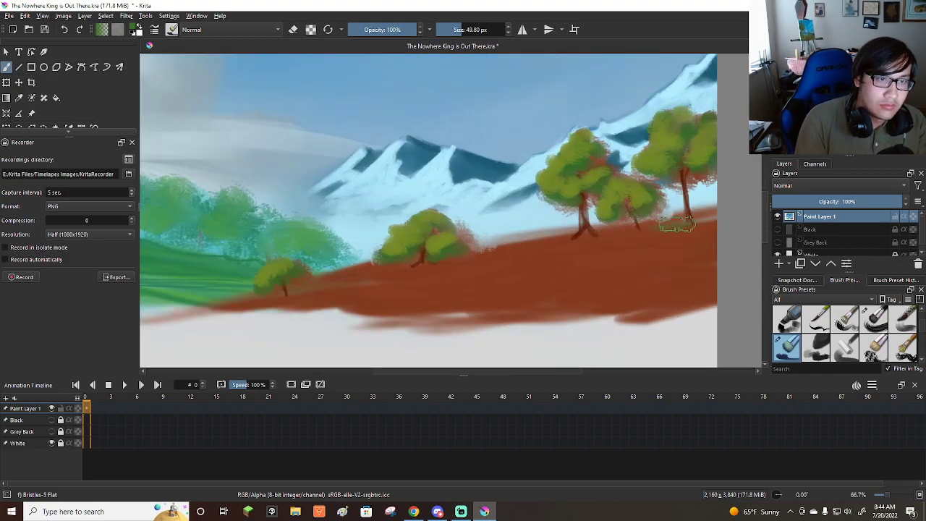
{"action": "mouse_move", "coordinate": [614, 239]}
{"action": "left_mouse_down"}
{"action": "mouse_move", "coordinate": [705, 221]}
{"action": "mouse_move", "coordinate": [521, 261]}
{"action": "mouse_move", "coordinate": [515, 247]}
{"action": "mouse_move", "coordinate": [371, 279]}
{"action": "mouse_move", "coordinate": [350, 274]}
{"action": "mouse_move", "coordinate": [239, 302]}
{"action": "left_mouse_up"}
{"action": "mouse_move", "coordinate": [405, 288]}
{"action": "left_mouse_down"}
{"action": "mouse_move", "coordinate": [372, 287]}
{"action": "mouse_move", "coordinate": [478, 285]}
{"action": "mouse_move", "coordinate": [651, 254]}
{"action": "mouse_move", "coordinate": [528, 281]}
{"action": "mouse_move", "coordinate": [554, 289]}
{"action": "mouse_move", "coordinate": [688, 276]}
{"action": "mouse_move", "coordinate": [600, 291]}
{"action": "mouse_move", "coordinate": [688, 294]}
{"action": "left_mouse_up"}
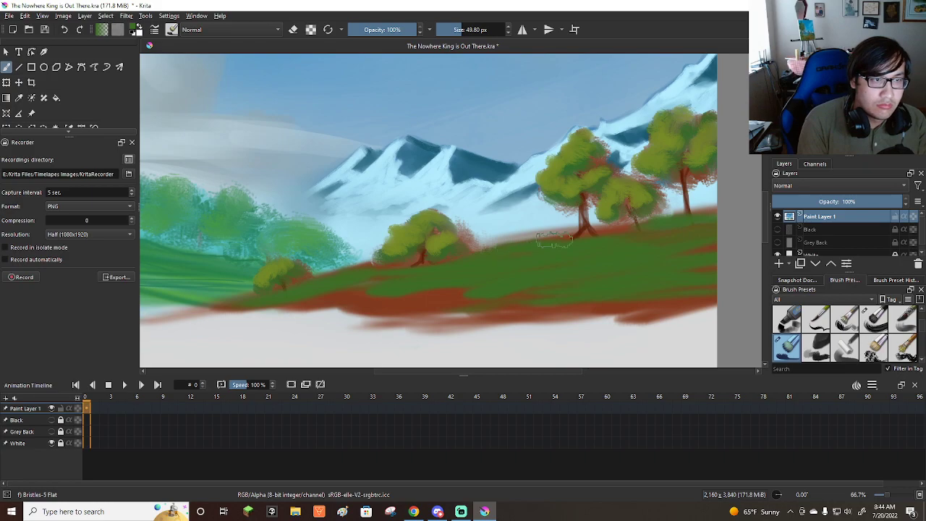
{"action": "left_click_drag", "start_coordinate": [543, 253], "coordinate": [528, 255]}
{"action": "left_click_drag", "start_coordinate": [450, 291], "coordinate": [343, 299]}
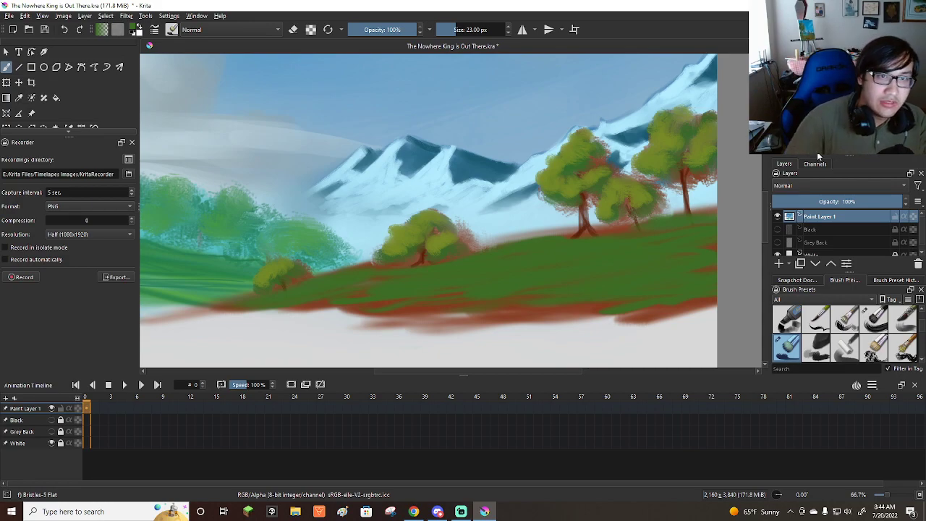
Paint dark green grass blades along the near hill's ridge, from the smallest tree to the tall tree, with the brush at 9 px.
{"action": "type", "text": "6"}
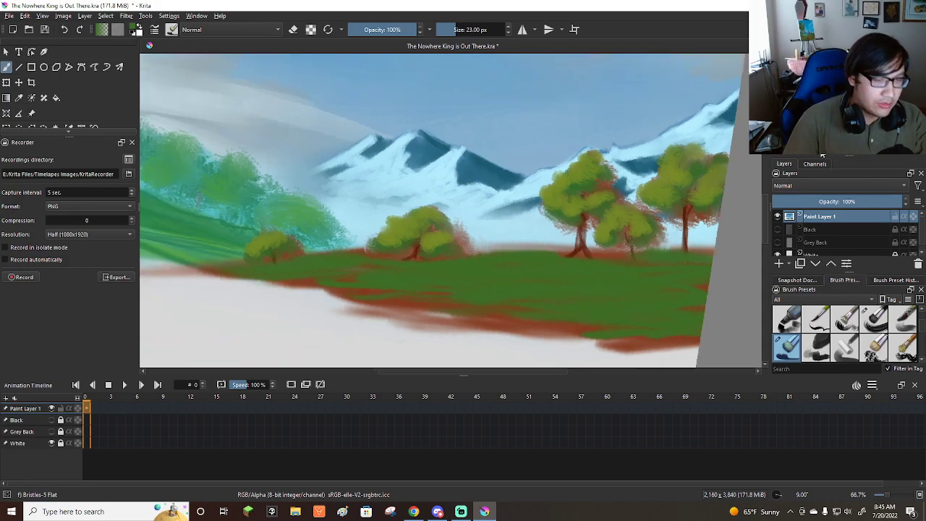
{"action": "type", "text": "0"}
{"action": "scroll", "coordinate": [387, 271], "scroll_direction": "down", "scroll_amount": 2}
{"action": "scroll", "coordinate": [394, 164], "scroll_direction": "up", "scroll_amount": 2}
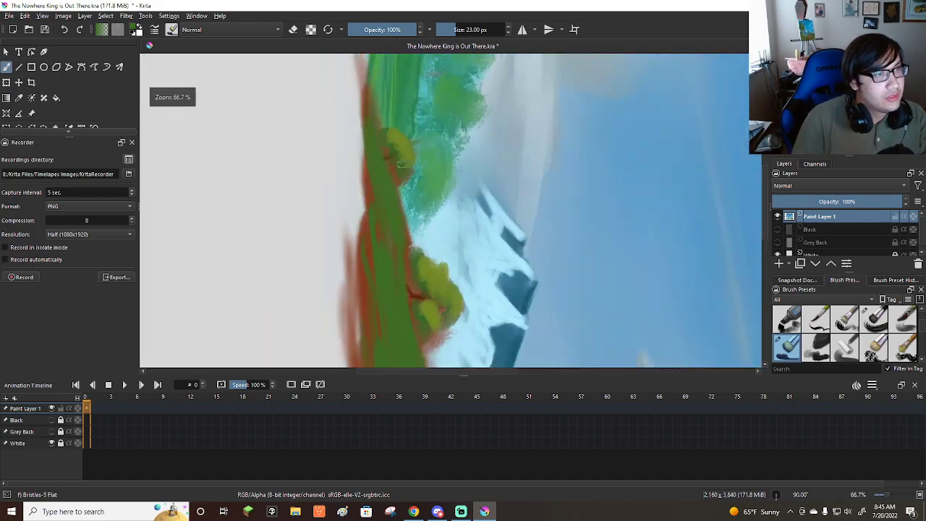
{"action": "left_click_drag", "start_coordinate": [413, 212], "coordinate": [409, 212]}
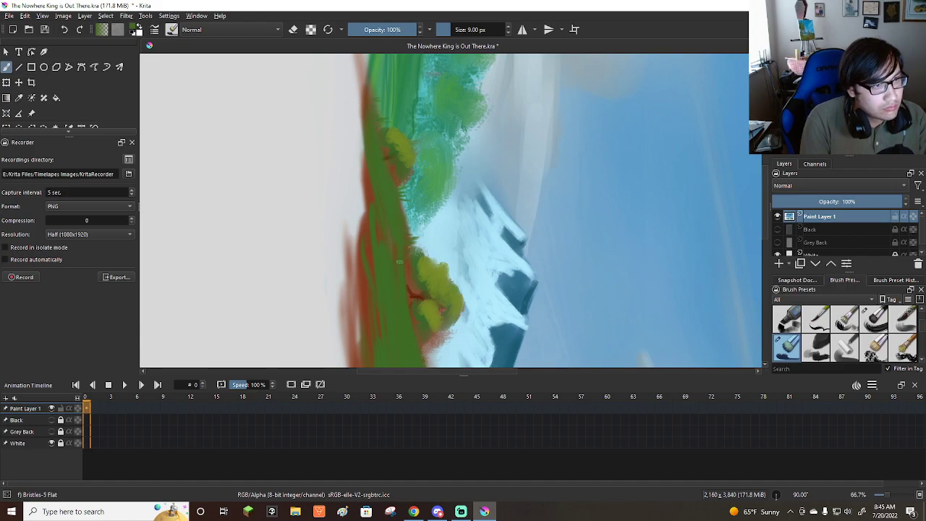
{"action": "scroll", "coordinate": [405, 265], "scroll_direction": "down", "scroll_amount": 3}
{"action": "scroll", "coordinate": [440, 286], "scroll_direction": "up", "scroll_amount": 4}
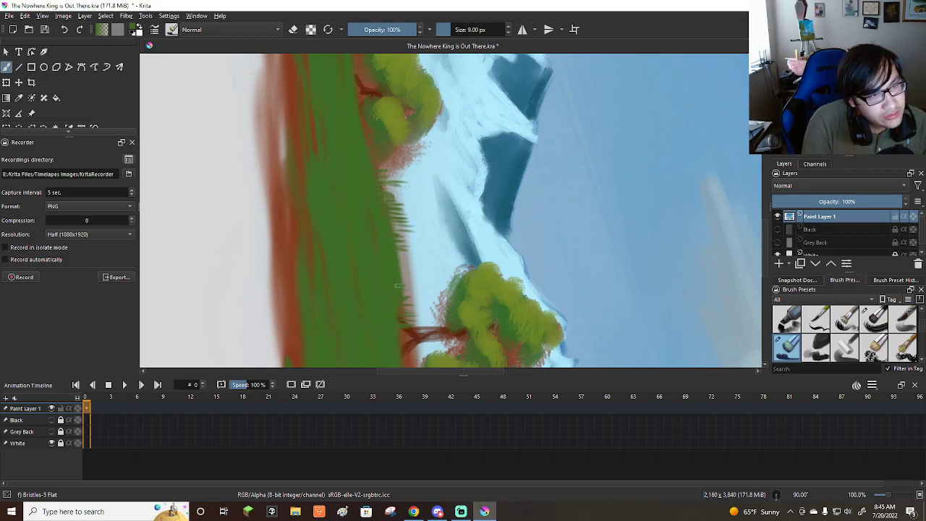
Continue the dark green grass blades along the ridge from the tall tree's base to the canvas's right edge at 9 px.
{"action": "scroll", "coordinate": [444, 230], "scroll_direction": "down", "scroll_amount": 4}
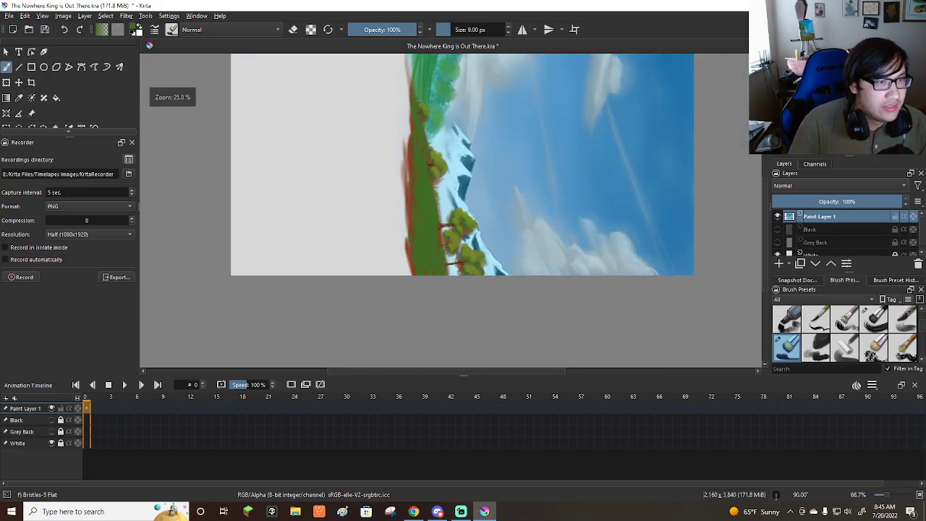
{"action": "scroll", "coordinate": [437, 264], "scroll_direction": "up", "scroll_amount": 4}
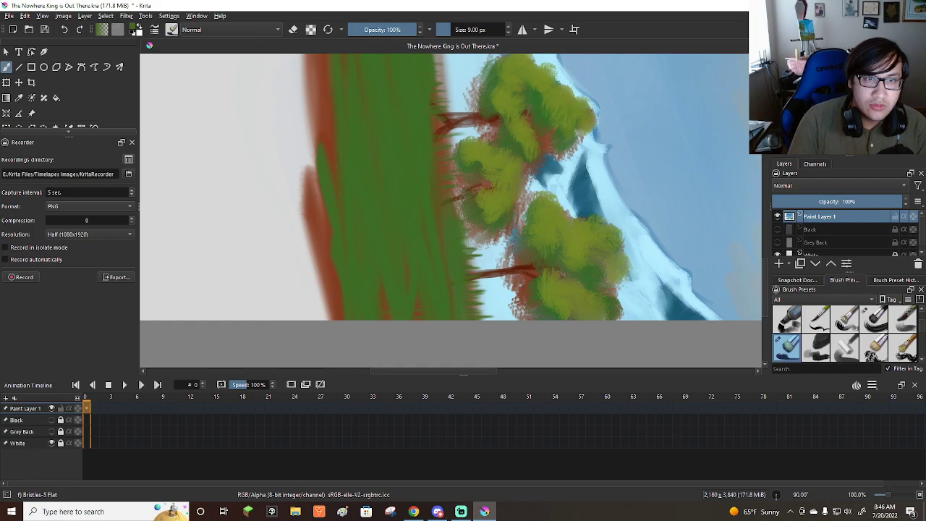
{"action": "key", "text": "5"}
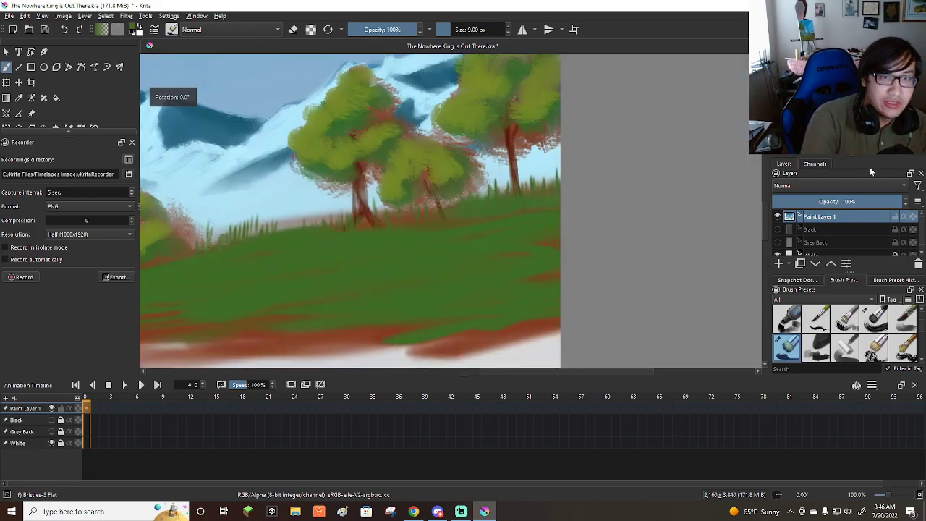
{"action": "key", "text": "minus"}
{"action": "key", "text": "minus"}
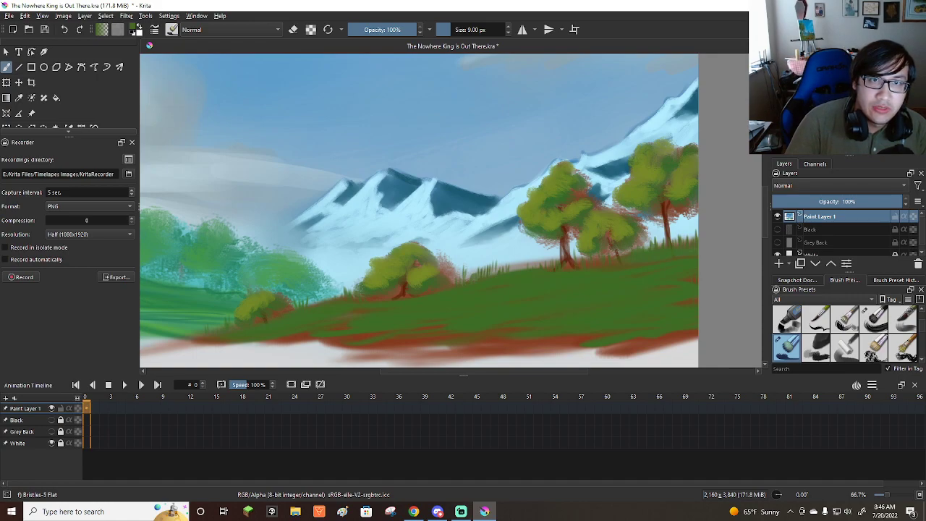
Sample a lighter olive green and add grass blades at 9 px along the ridge between the two lowest trees.
{"action": "left_click", "coordinate": [839, 103]}
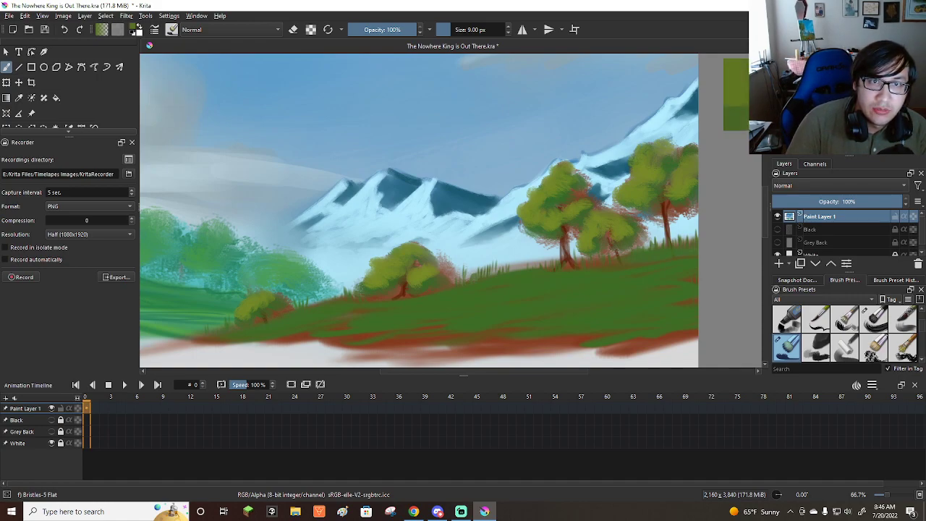
{"action": "scroll", "coordinate": [456, 275], "scroll_direction": "up", "scroll_amount": 1}
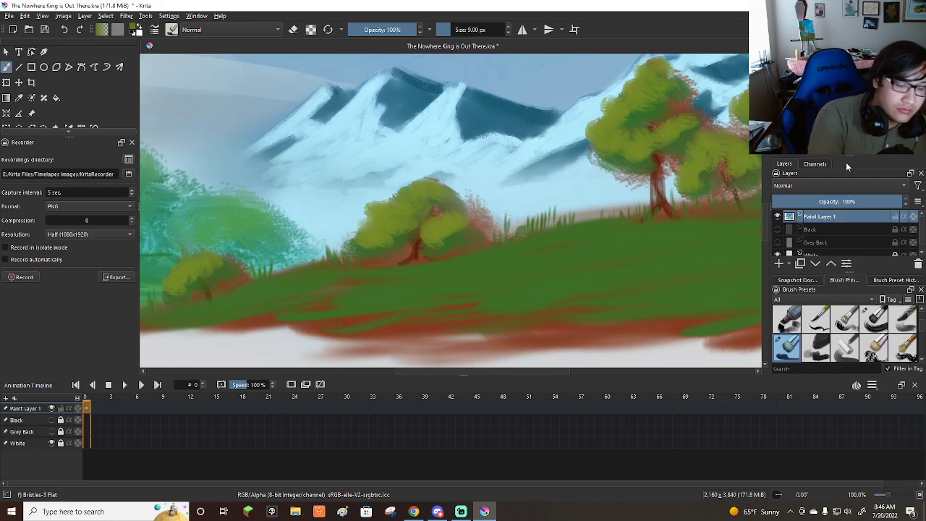
{"action": "key", "text": "ctrl+]"}
{"action": "key", "text": "ctrl+]"}
{"action": "key", "text": "ctrl+]"}
{"action": "key", "text": "ctrl+]"}
{"action": "key", "text": "ctrl+]"}
{"action": "key", "text": "ctrl+]"}
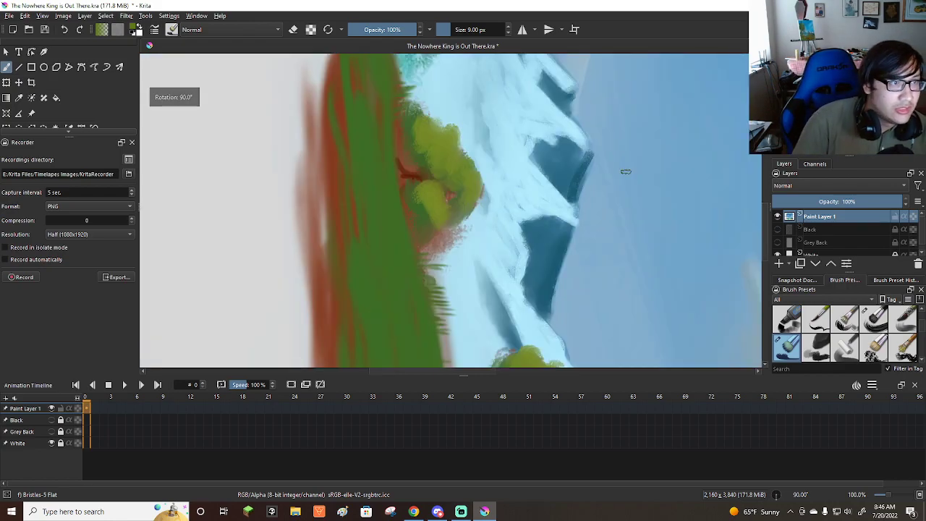
{"action": "scroll", "coordinate": [503, 215], "scroll_direction": "down", "scroll_amount": 3}
{"action": "scroll", "coordinate": [467, 174], "scroll_direction": "up", "scroll_amount": 2}
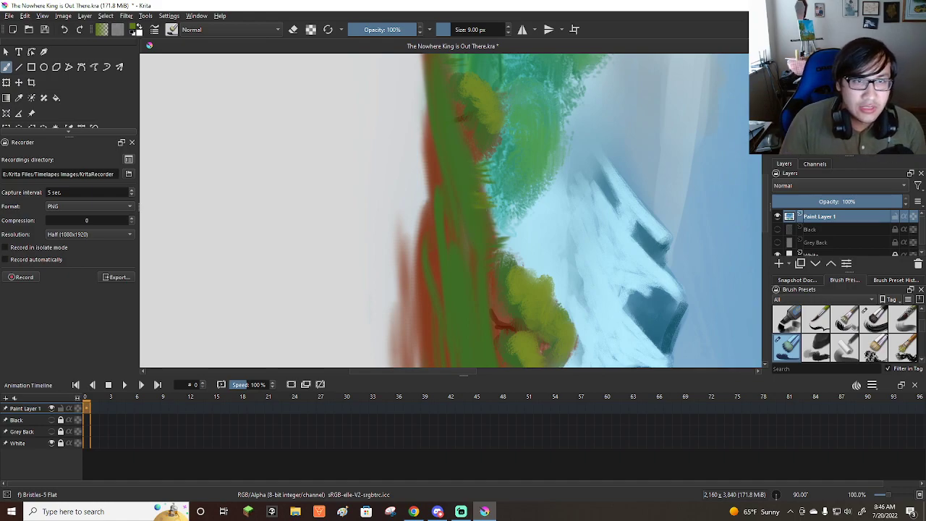
{"action": "key", "text": "5"}
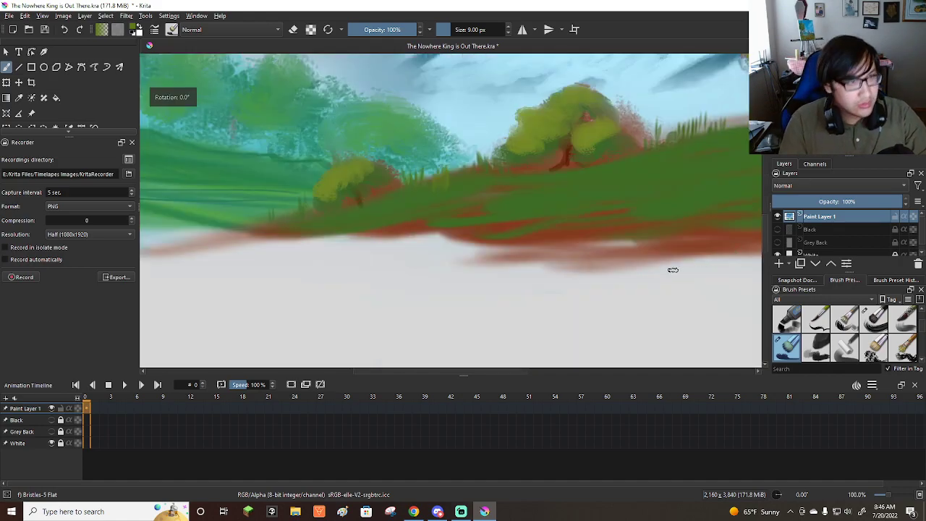
Brush olive green streaks along the slope of the near hill with the Bristles-5 Flat brush, at about 19 to 34 px.
{"action": "scroll", "coordinate": [461, 311], "scroll_direction": "down", "scroll_amount": 1}
{"action": "scroll", "coordinate": [456, 254], "scroll_direction": "up", "scroll_amount": 2}
{"action": "left_click_drag", "start_coordinate": [418, 230], "coordinate": [443, 220]}
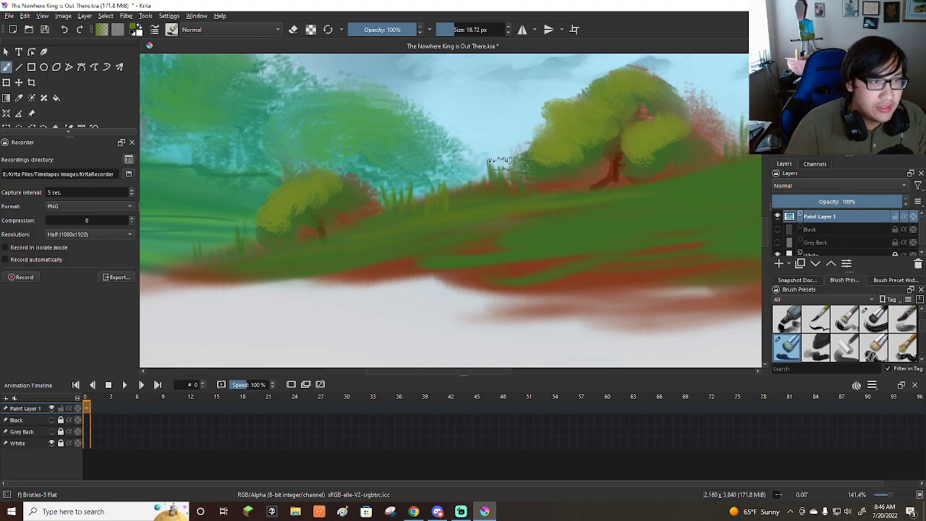
{"action": "scroll", "coordinate": [617, 201], "scroll_direction": "down", "scroll_amount": 4}
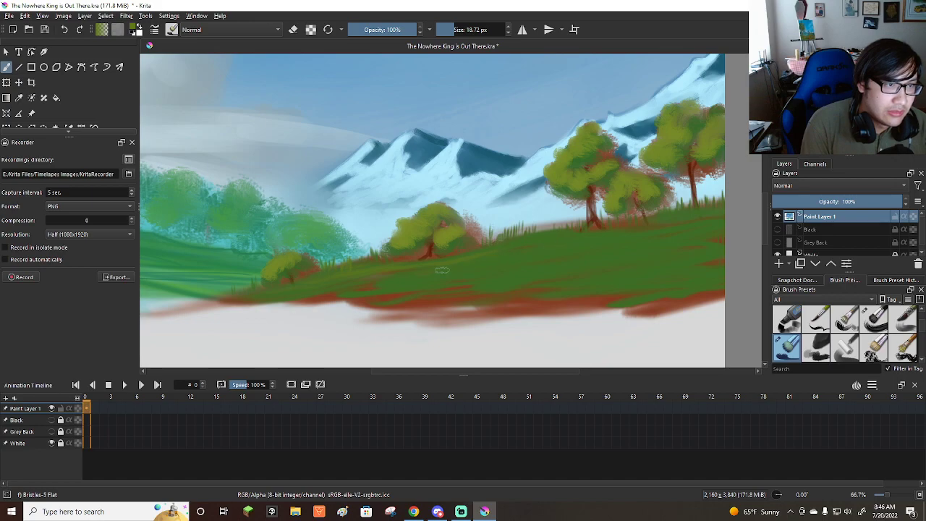
{"action": "left_click_drag", "start_coordinate": [402, 291], "coordinate": [417, 293], "text": "shift"}
{"action": "mouse_move", "coordinate": [544, 271]}
{"action": "left_mouse_down"}
{"action": "mouse_move", "coordinate": [657, 254]}
{"action": "mouse_move", "coordinate": [683, 256]}
{"action": "mouse_move", "coordinate": [685, 273]}
{"action": "left_mouse_up"}
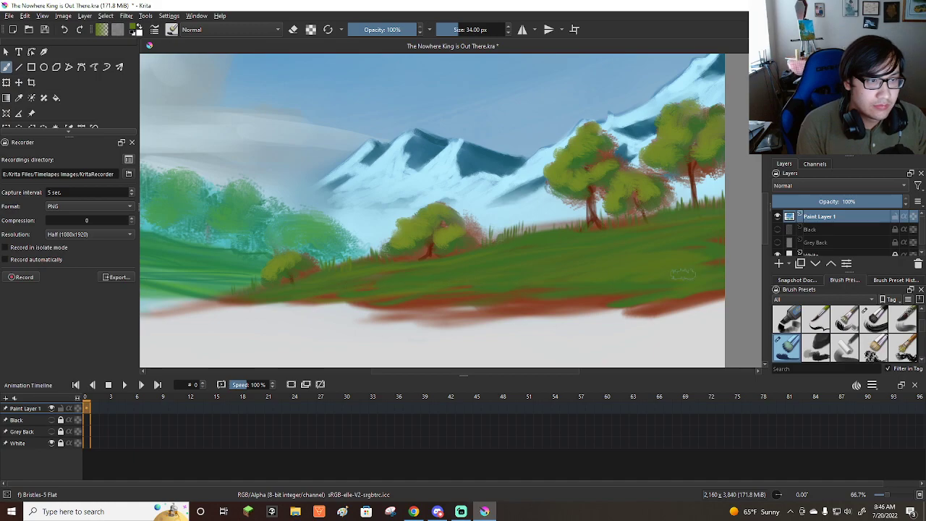
Paint thin olive green grass blades across the near hill's slope and ridge with the brush at 4.70 px.
{"action": "left_click_drag", "start_coordinate": [614, 254], "coordinate": [590, 254], "text": "shift"}
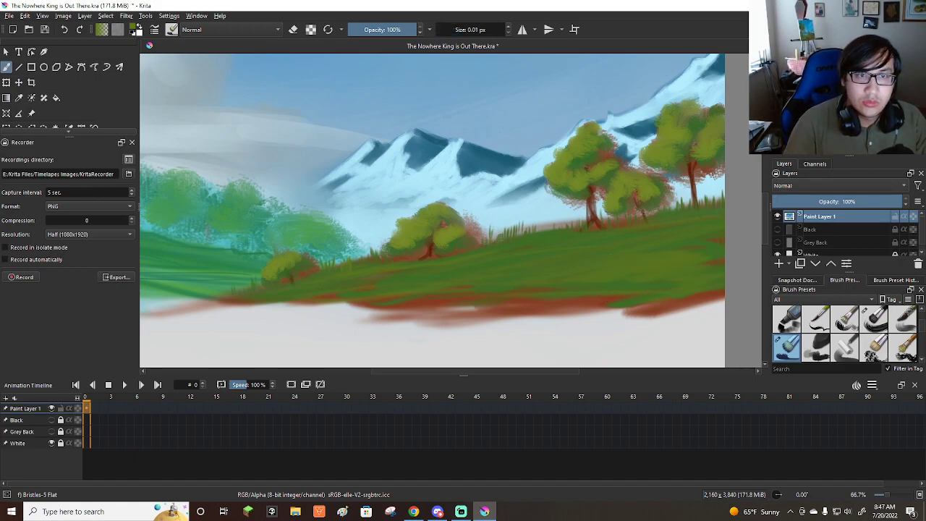
{"action": "key", "text": "6"}
{"action": "key", "text": "6"}
{"action": "key", "text": "6"}
{"action": "key", "text": "6"}
{"action": "key", "text": "6"}
{"action": "key", "text": "6"}
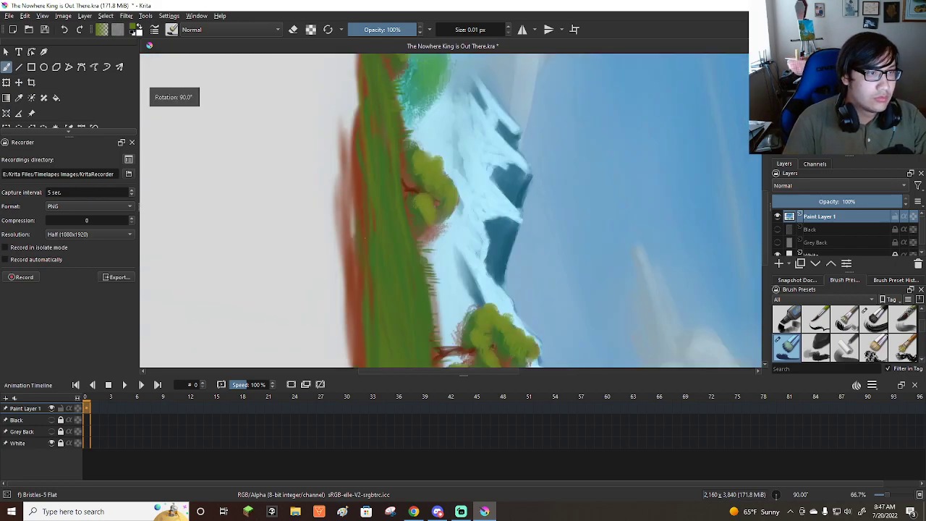
{"action": "left_click_drag", "start_coordinate": [397, 225], "coordinate": [401, 225], "text": "shift"}
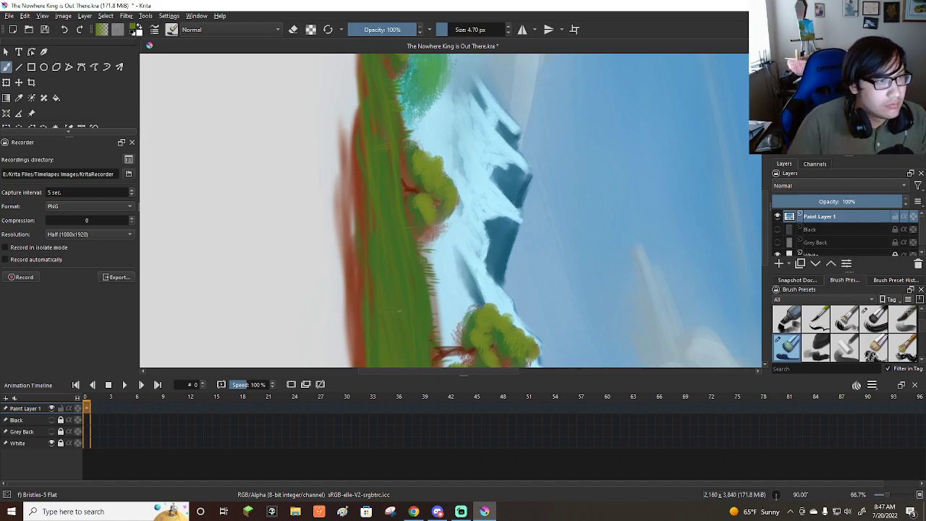
{"action": "scroll", "coordinate": [398, 312], "scroll_direction": "down", "scroll_amount": 2}
{"action": "scroll", "coordinate": [405, 313], "scroll_direction": "up", "scroll_amount": 1}
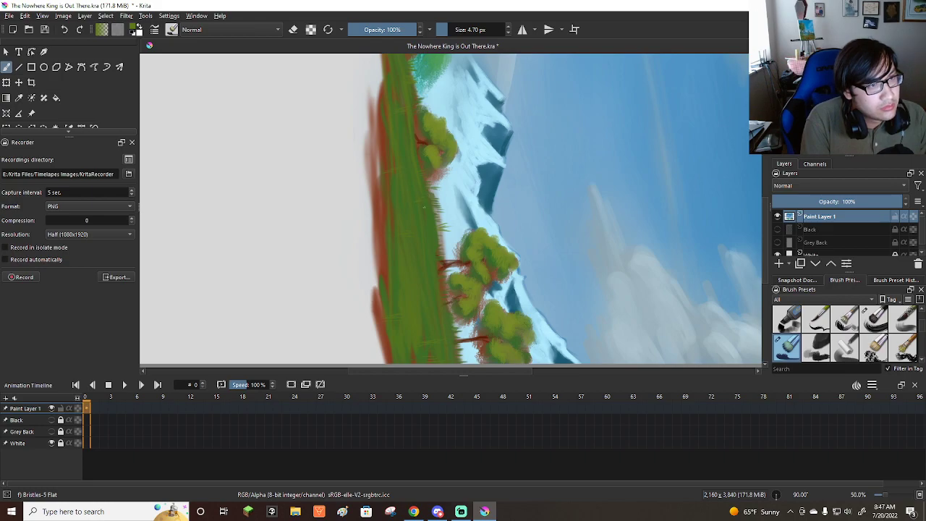
{"action": "key", "text": "minus"}
{"action": "key", "text": "minus"}
{"action": "key", "text": "minus"}
{"action": "key", "text": "plus"}
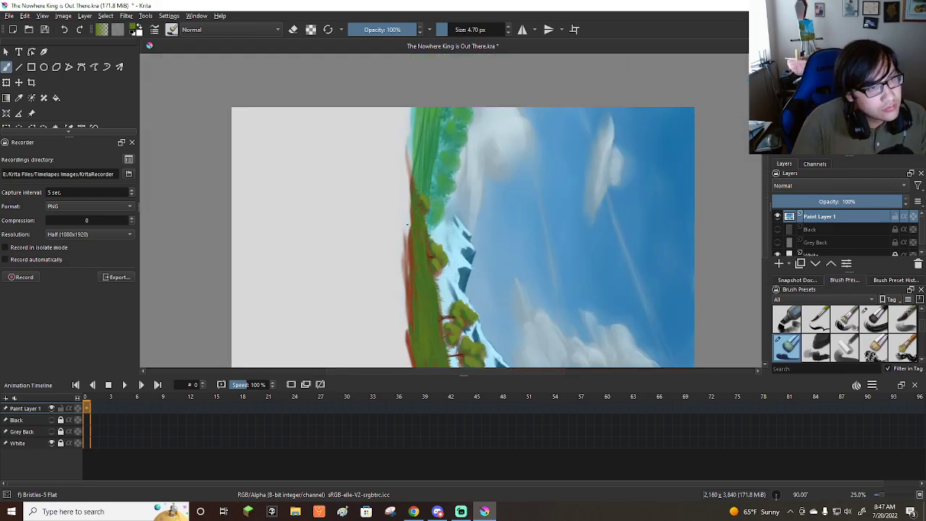
{"action": "key", "text": "plus"}
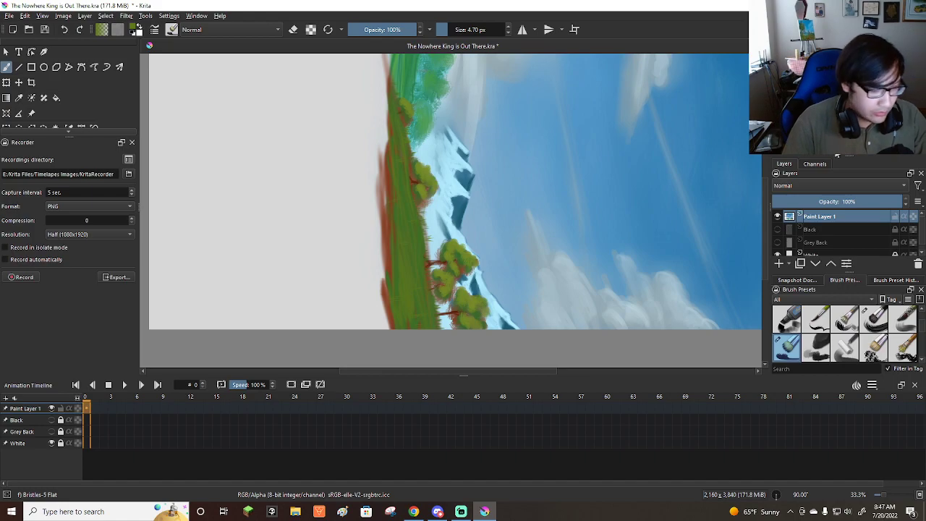
{"action": "key", "text": "5"}
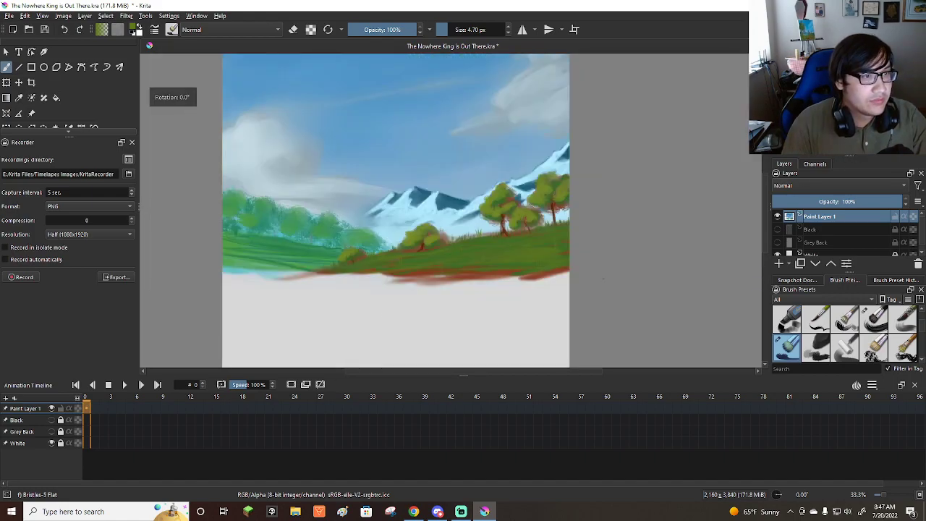
Draw a few thin twigs in sampled dark red-brown on the near hill's slope and ridge at 2.01 px, and save the painting.
{"action": "scroll", "coordinate": [496, 302], "scroll_direction": "up", "scroll_amount": 2}
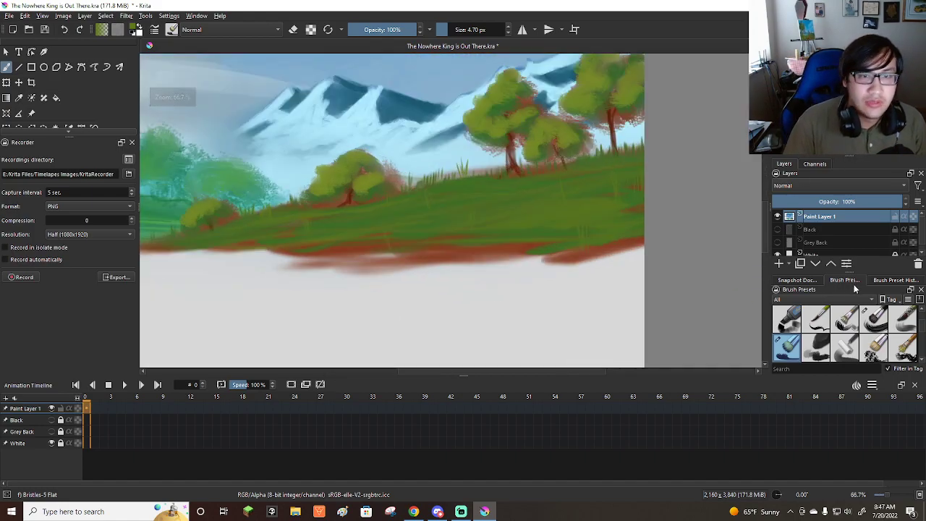
{"action": "scroll", "coordinate": [831, 338], "scroll_direction": "down", "scroll_amount": 4}
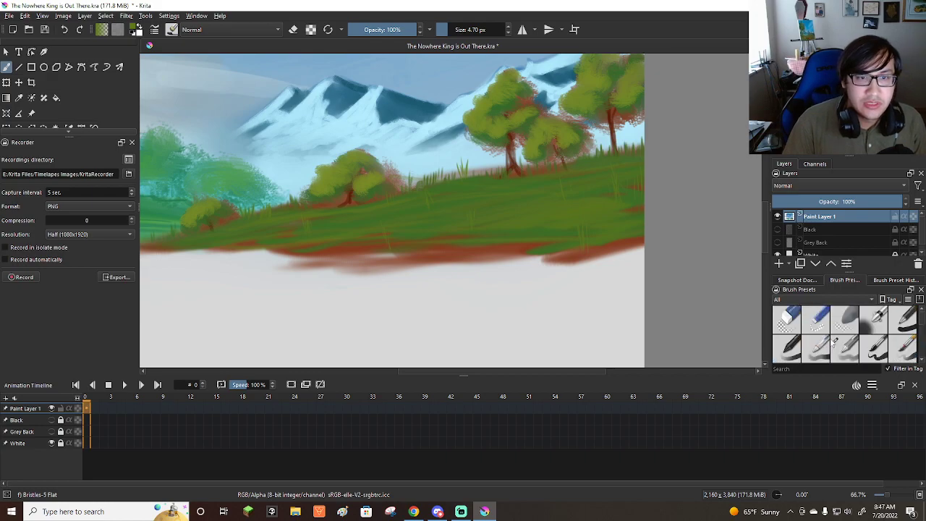
{"action": "scroll", "coordinate": [340, 239], "scroll_direction": "up", "scroll_amount": 2}
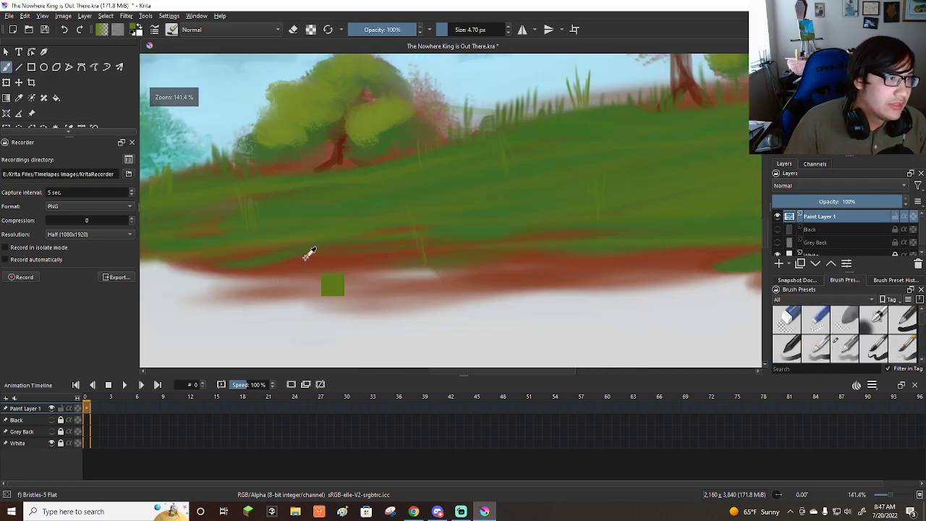
{"action": "scroll", "coordinate": [348, 152], "scroll_direction": "up", "scroll_amount": 3}
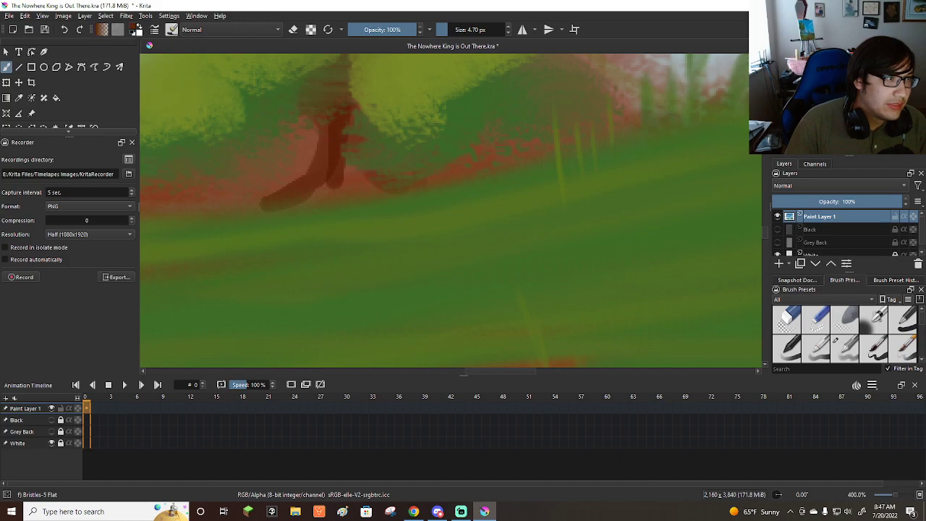
{"action": "scroll", "coordinate": [348, 152], "scroll_direction": "down", "scroll_amount": 5}
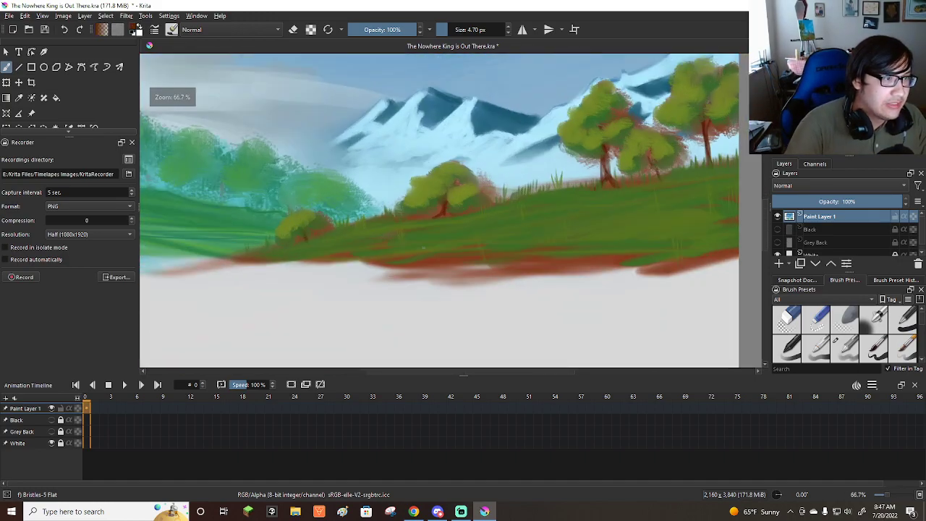
{"action": "mouse_move", "coordinate": [374, 206]}
{"action": "left_mouse_down"}
{"action": "mouse_move", "coordinate": [354, 205]}
{"action": "mouse_move", "coordinate": [397, 212]}
{"action": "left_mouse_up"}
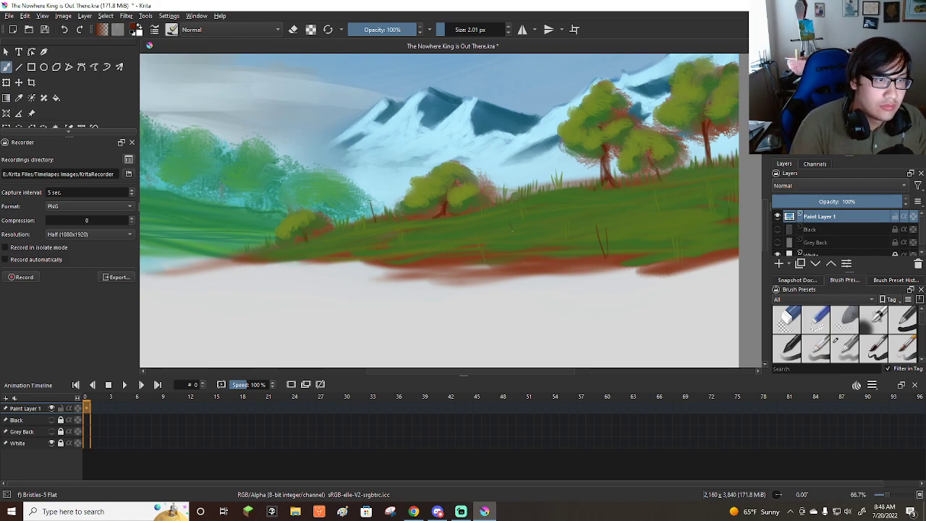
{"action": "scroll", "coordinate": [562, 249], "scroll_direction": "down", "scroll_amount": 4}
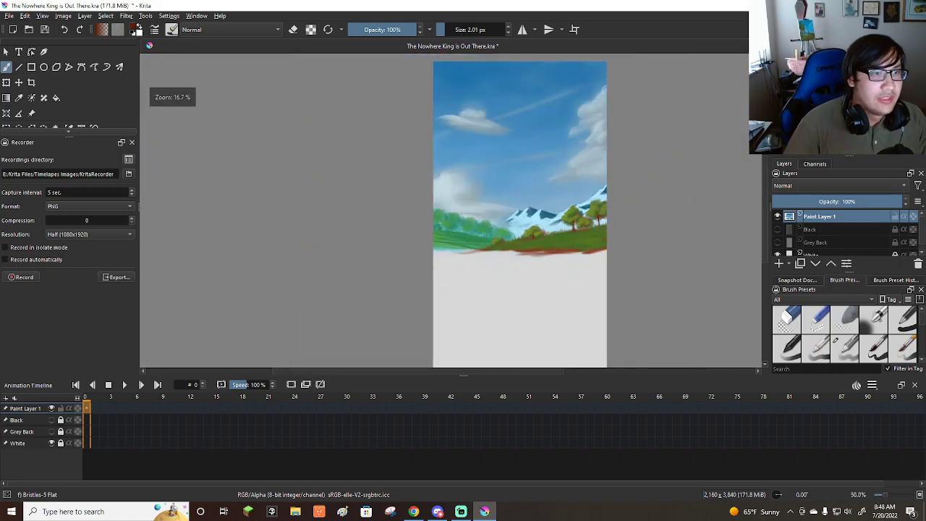
{"action": "scroll", "coordinate": [574, 235], "scroll_direction": "up", "scroll_amount": 2}
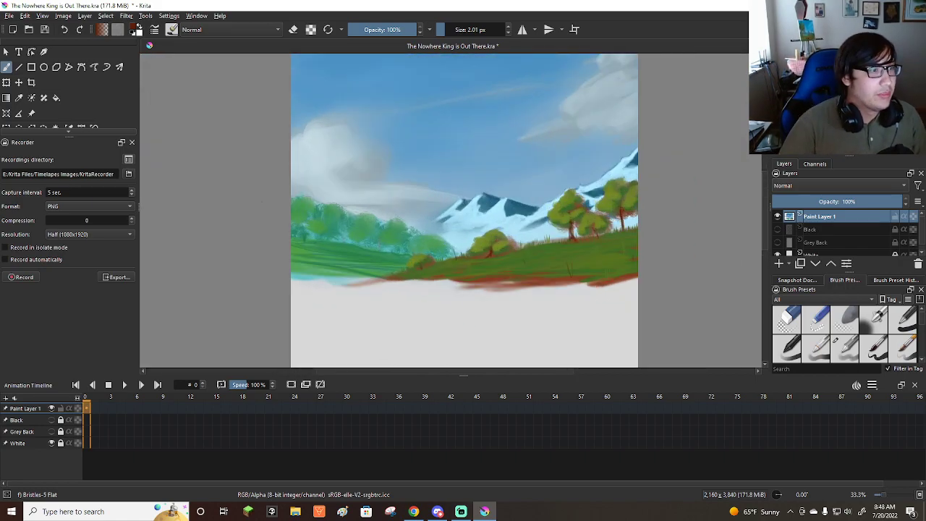
{"action": "left_click", "coordinate": [9, 15]}
{"action": "left_click", "coordinate": [17, 63]}
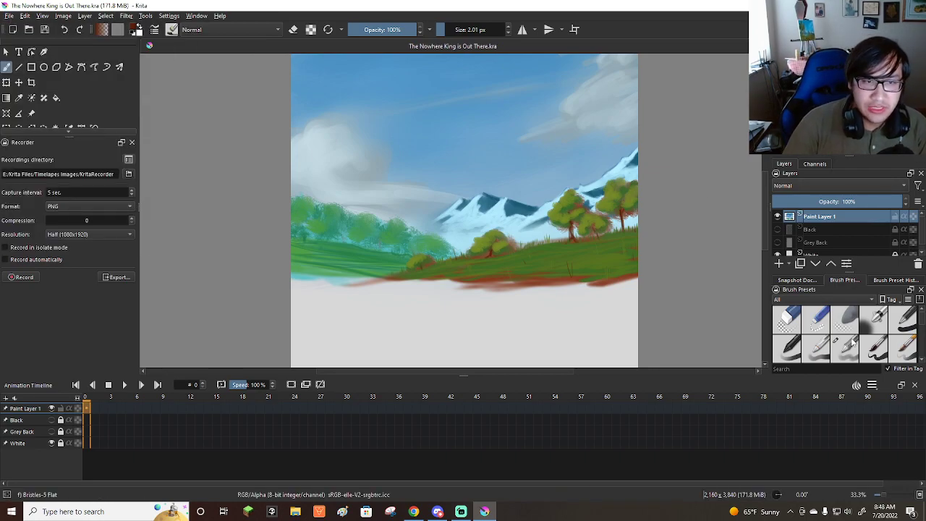
Enlarge the Bristles-5 Flat brush to about 56 px and paint a dark red-brown band across the canvas beneath the hills.
{"action": "scroll", "coordinate": [856, 347], "scroll_direction": "down", "scroll_amount": 2}
{"action": "scroll", "coordinate": [564, 298], "scroll_direction": "up", "scroll_amount": 4}
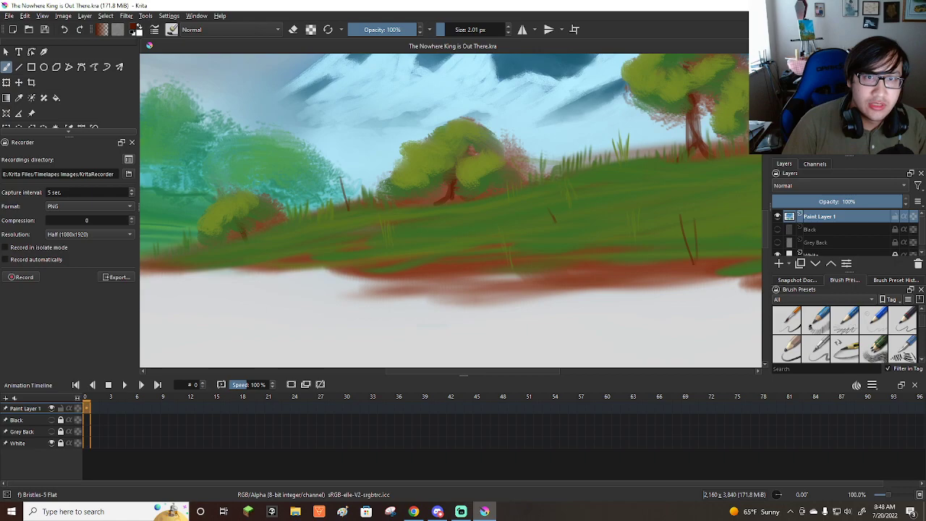
{"action": "scroll", "coordinate": [430, 248], "scroll_direction": "down", "scroll_amount": 5}
{"action": "scroll", "coordinate": [430, 248], "scroll_direction": "up", "scroll_amount": 2}
{"action": "scroll", "coordinate": [430, 248], "scroll_direction": "down", "scroll_amount": 3}
{"action": "scroll", "coordinate": [431, 248], "scroll_direction": "up", "scroll_amount": 2}
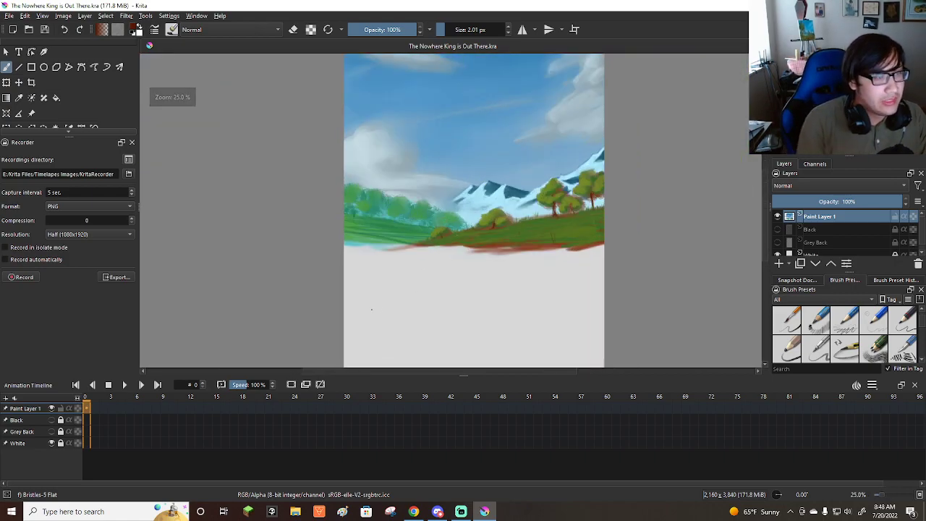
{"action": "key", "text": "bracketright"}
{"action": "key", "text": "bracketright"}
{"action": "key", "text": "bracketright"}
{"action": "key", "text": "bracketright"}
{"action": "key", "text": "bracketright"}
{"action": "key", "text": "bracketright"}
{"action": "key", "text": "bracketright"}
{"action": "key", "text": "bracketright"}
{"action": "key", "text": "bracketright"}
{"action": "key", "text": "bracketright"}
{"action": "key", "text": "bracketright"}
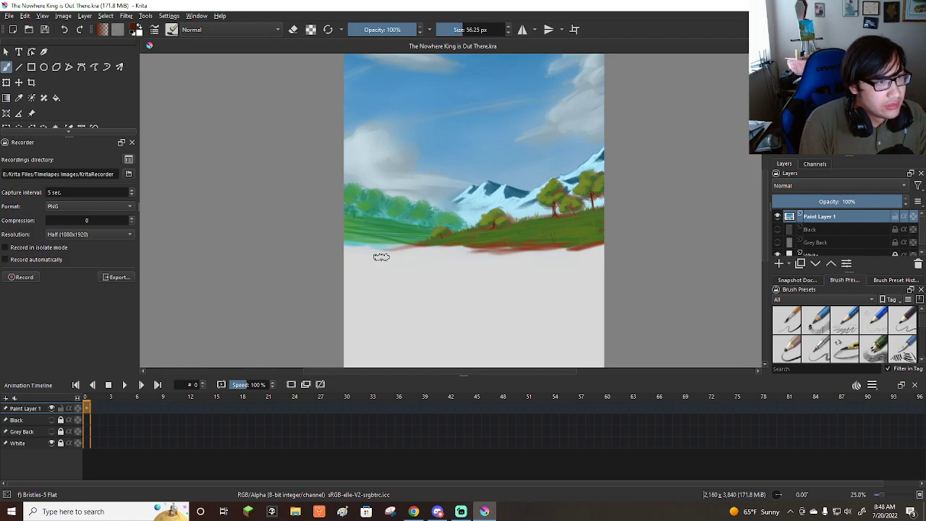
{"action": "left_click_drag", "start_coordinate": [334, 233], "coordinate": [537, 259]}
{"action": "left_click_drag", "start_coordinate": [457, 252], "coordinate": [528, 256]}
{"action": "mouse_move", "coordinate": [415, 253]}
{"action": "left_mouse_down"}
{"action": "mouse_move", "coordinate": [509, 254]}
{"action": "mouse_move", "coordinate": [400, 246]}
{"action": "mouse_move", "coordinate": [469, 251]}
{"action": "left_mouse_up"}
{"action": "mouse_move", "coordinate": [334, 231]}
{"action": "left_mouse_down"}
{"action": "mouse_move", "coordinate": [433, 258]}
{"action": "mouse_move", "coordinate": [490, 258]}
{"action": "mouse_move", "coordinate": [427, 252]}
{"action": "mouse_move", "coordinate": [542, 259]}
{"action": "left_mouse_up"}
{"action": "left_click_drag", "start_coordinate": [427, 246], "coordinate": [578, 259]}
{"action": "left_click_drag", "start_coordinate": [499, 249], "coordinate": [568, 255]}
{"action": "left_click_drag", "start_coordinate": [423, 252], "coordinate": [586, 261]}
Extend the dark red-brown foreground downward on the canvas's left side with broad overlapping strokes, using the brush at up to 102.65 px.
{"action": "left_click_drag", "start_coordinate": [346, 244], "coordinate": [478, 266]}
{"action": "left_click_drag", "start_coordinate": [356, 249], "coordinate": [408, 259]}
{"action": "left_click_drag", "start_coordinate": [363, 251], "coordinate": [448, 268], "text": "shift"}
{"action": "left_click_drag", "start_coordinate": [346, 252], "coordinate": [445, 274]}
{"action": "mouse_move", "coordinate": [346, 254]}
{"action": "left_mouse_down"}
{"action": "mouse_move", "coordinate": [400, 267]}
{"action": "mouse_move", "coordinate": [386, 265]}
{"action": "left_mouse_up"}
{"action": "mouse_move", "coordinate": [343, 258]}
{"action": "left_mouse_down"}
{"action": "mouse_move", "coordinate": [389, 274]}
{"action": "mouse_move", "coordinate": [390, 285]}
{"action": "left_mouse_up"}
{"action": "left_click_drag", "start_coordinate": [384, 262], "coordinate": [466, 275]}
{"action": "left_click_drag", "start_coordinate": [428, 261], "coordinate": [480, 267]}
{"action": "left_click_drag", "start_coordinate": [420, 259], "coordinate": [614, 258]}
{"action": "left_click_drag", "start_coordinate": [345, 258], "coordinate": [463, 278]}
{"action": "mouse_move", "coordinate": [333, 266]}
{"action": "left_mouse_down"}
{"action": "mouse_move", "coordinate": [393, 283]}
{"action": "mouse_move", "coordinate": [379, 286]}
{"action": "left_mouse_up"}
{"action": "mouse_move", "coordinate": [316, 271]}
{"action": "left_mouse_down"}
{"action": "mouse_move", "coordinate": [387, 295]}
{"action": "mouse_move", "coordinate": [364, 308]}
{"action": "left_mouse_up"}
{"action": "left_click_drag", "start_coordinate": [346, 274], "coordinate": [409, 288]}
{"action": "left_click_drag", "start_coordinate": [356, 258], "coordinate": [456, 279]}
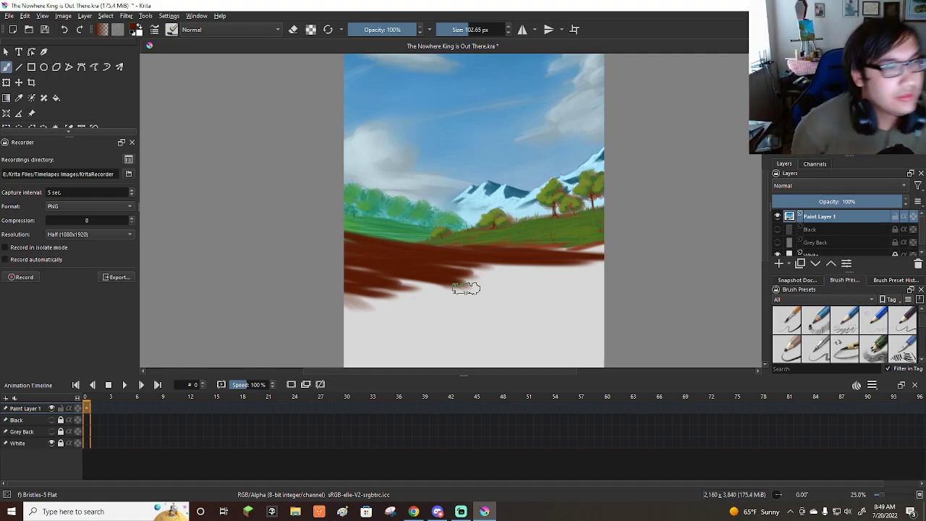
Close the gap under the near hill at the right edge and fill more foreground dark red-brown, enlarging the brush to 150.41 px.
{"action": "key", "text": "minus"}
{"action": "key", "text": "minus"}
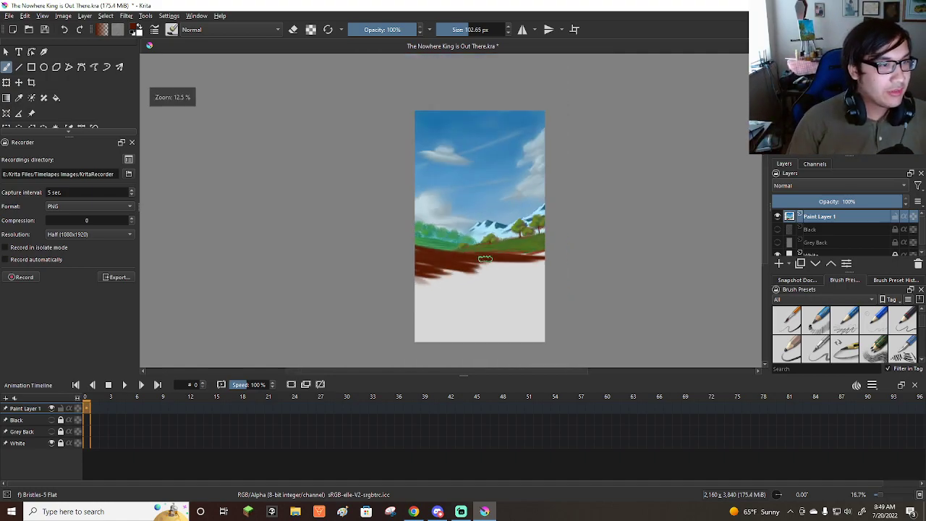
{"action": "scroll", "coordinate": [485, 259], "scroll_direction": "up", "scroll_amount": 1}
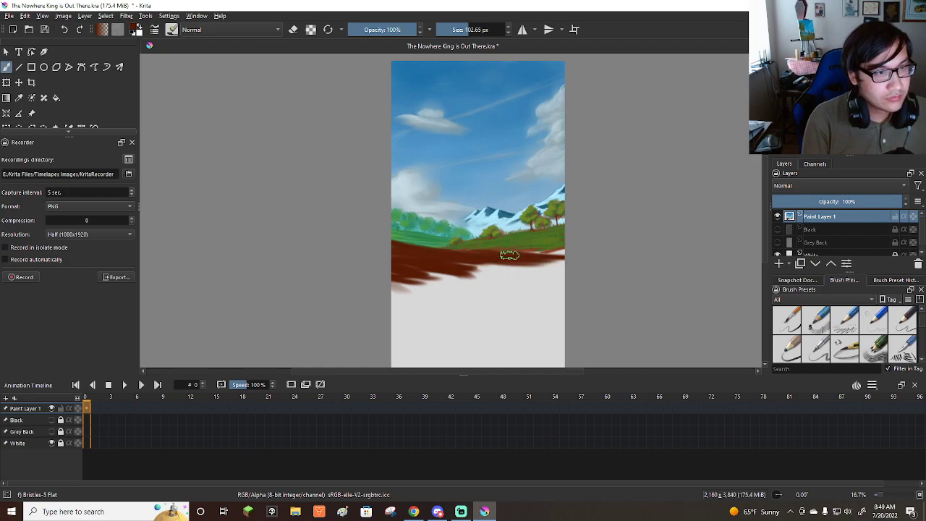
{"action": "mouse_move", "coordinate": [536, 253]}
{"action": "left_mouse_down"}
{"action": "mouse_move", "coordinate": [437, 245]}
{"action": "mouse_move", "coordinate": [382, 229]}
{"action": "left_mouse_up"}
{"action": "left_click_drag", "start_coordinate": [438, 246], "coordinate": [370, 234]}
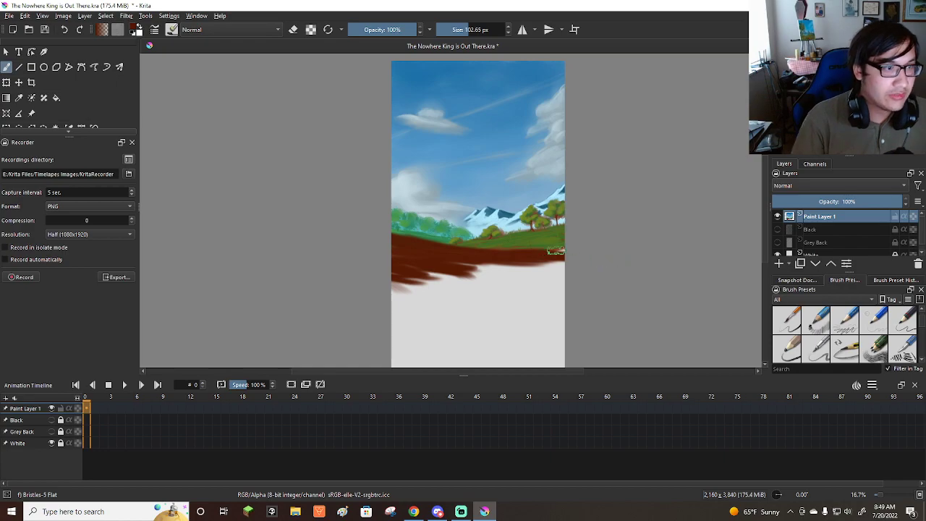
{"action": "scroll", "coordinate": [556, 251], "scroll_direction": "up", "scroll_amount": 1}
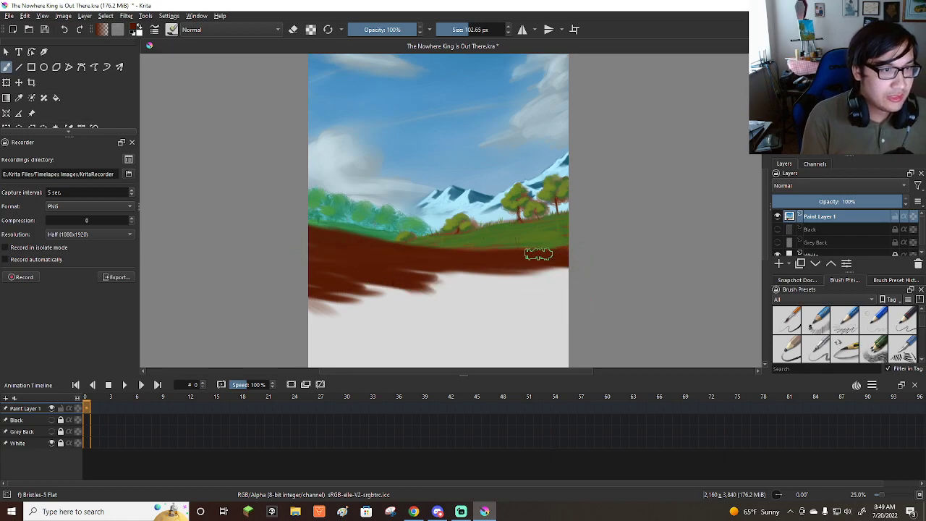
{"action": "mouse_move", "coordinate": [323, 277]}
{"action": "left_mouse_down"}
{"action": "mouse_move", "coordinate": [308, 257]}
{"action": "mouse_move", "coordinate": [381, 270]}
{"action": "mouse_move", "coordinate": [335, 296]}
{"action": "mouse_move", "coordinate": [268, 295]}
{"action": "mouse_move", "coordinate": [497, 277]}
{"action": "mouse_move", "coordinate": [441, 272]}
{"action": "mouse_move", "coordinate": [454, 285]}
{"action": "mouse_move", "coordinate": [305, 317]}
{"action": "mouse_move", "coordinate": [406, 298]}
{"action": "mouse_move", "coordinate": [314, 301]}
{"action": "mouse_move", "coordinate": [575, 277]}
{"action": "mouse_move", "coordinate": [347, 277]}
{"action": "mouse_move", "coordinate": [454, 292]}
{"action": "mouse_move", "coordinate": [368, 292]}
{"action": "mouse_move", "coordinate": [300, 236]}
{"action": "mouse_move", "coordinate": [327, 259]}
{"action": "mouse_move", "coordinate": [301, 324]}
{"action": "mouse_move", "coordinate": [424, 330]}
{"action": "left_mouse_up"}
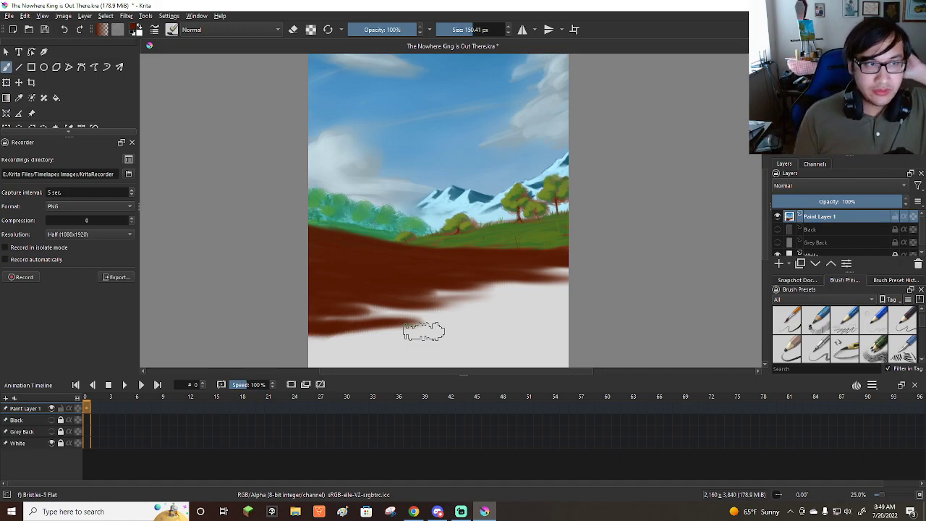
Switch to the Basic-5 Size Opacity brush preset.
{"action": "scroll", "coordinate": [418, 319], "scroll_direction": "down", "scroll_amount": 2}
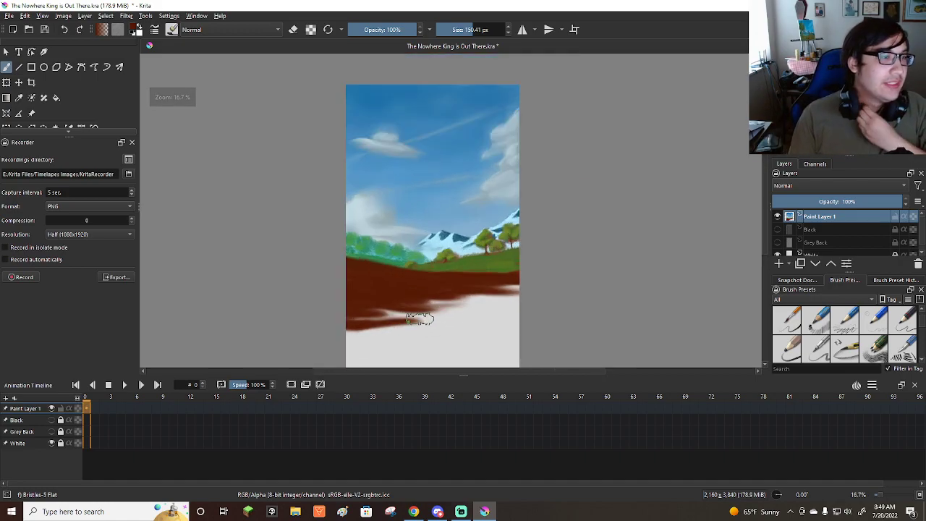
{"action": "scroll", "coordinate": [425, 280], "scroll_direction": "down", "scroll_amount": 3}
{"action": "scroll", "coordinate": [422, 271], "scroll_direction": "up", "scroll_amount": 3}
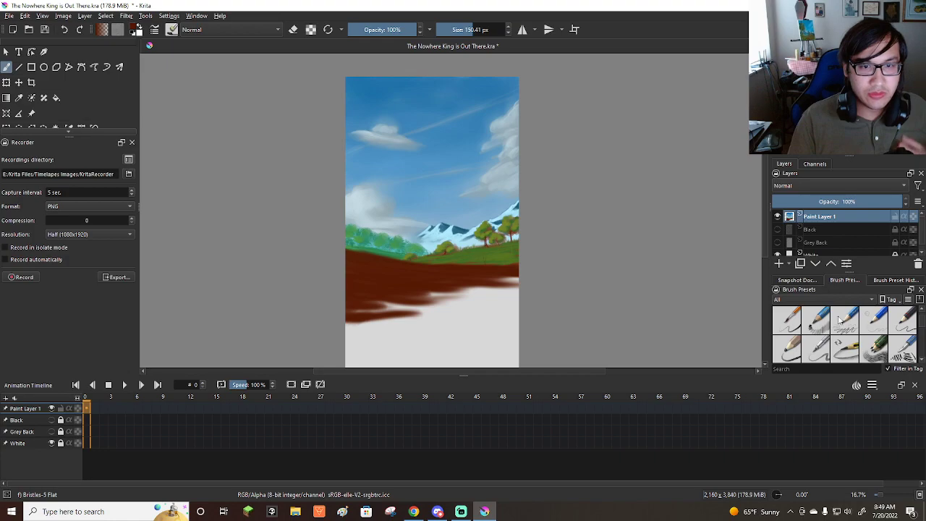
{"action": "scroll", "coordinate": [848, 323], "scroll_direction": "down", "scroll_amount": 2}
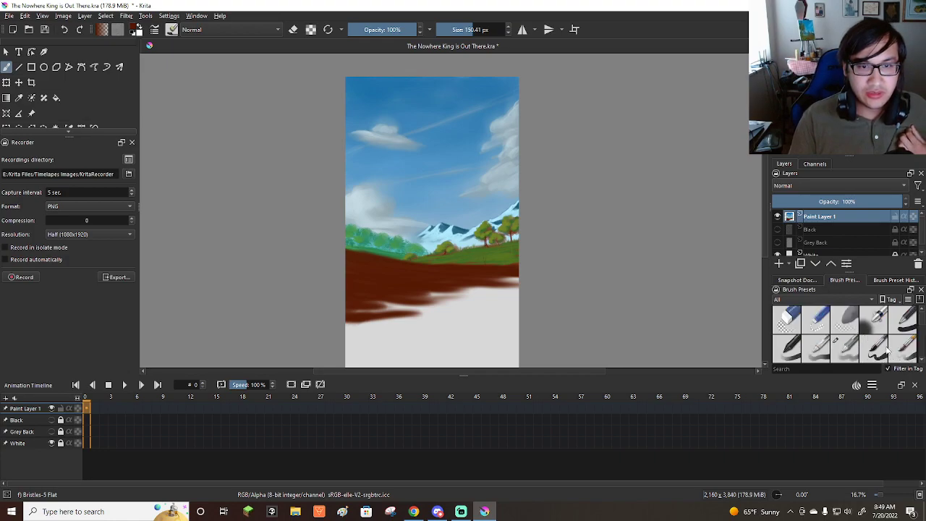
{"action": "left_click", "coordinate": [876, 353]}
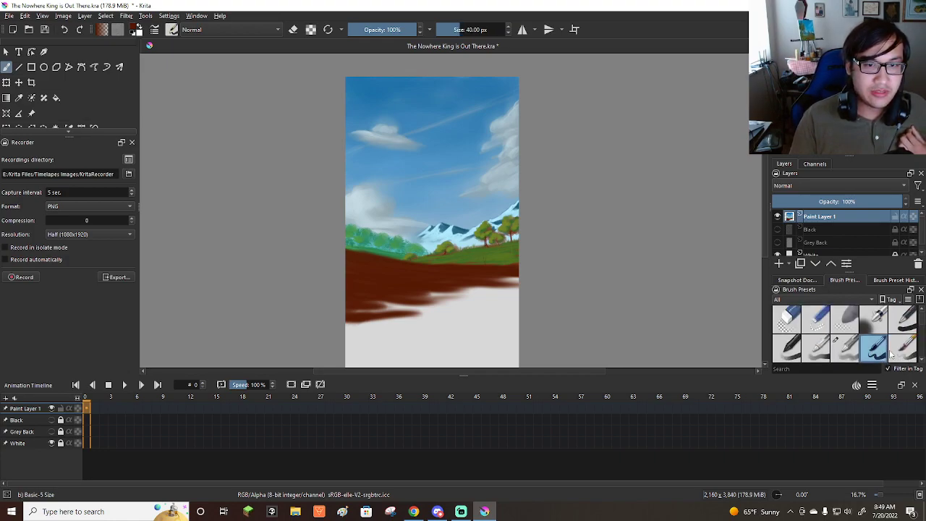
{"action": "left_click", "coordinate": [903, 349]}
{"action": "scroll", "coordinate": [374, 261], "scroll_direction": "down", "scroll_amount": 1}
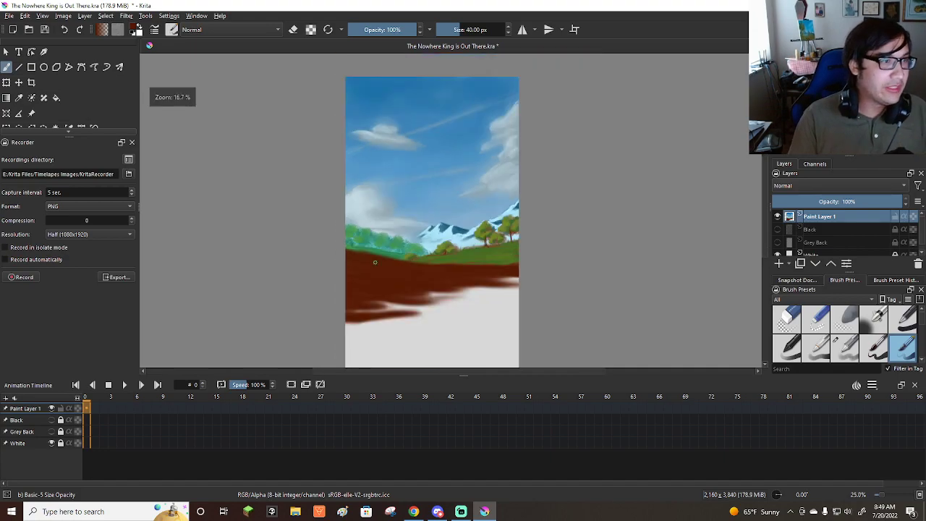
{"action": "scroll", "coordinate": [372, 253], "scroll_direction": "up", "scroll_amount": 2}
{"action": "scroll", "coordinate": [383, 230], "scroll_direction": "down", "scroll_amount": 1}
{"action": "scroll", "coordinate": [372, 235], "scroll_direction": "up", "scroll_amount": 1}
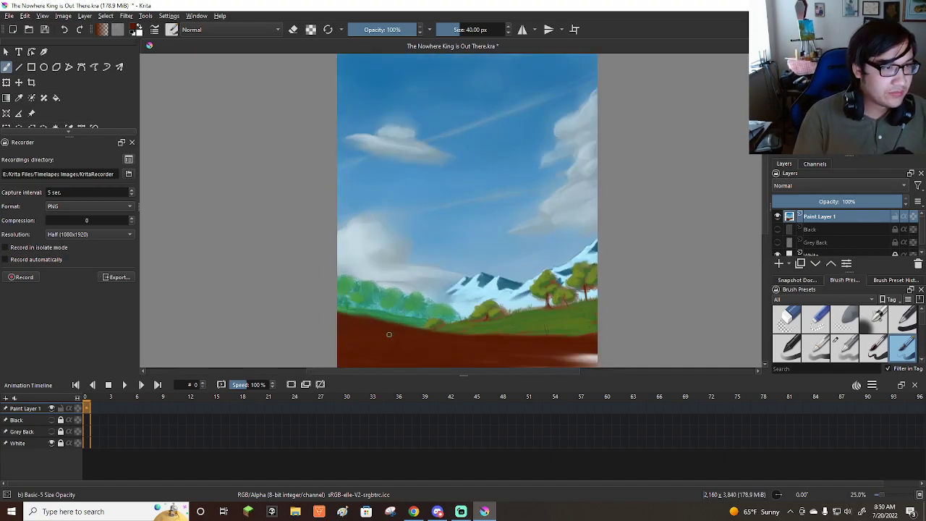
{"action": "mouse_move", "coordinate": [388, 333]}
{"action": "left_mouse_down"}
{"action": "mouse_move", "coordinate": [386, 340]}
{"action": "mouse_move", "coordinate": [397, 209]}
{"action": "left_mouse_up"}
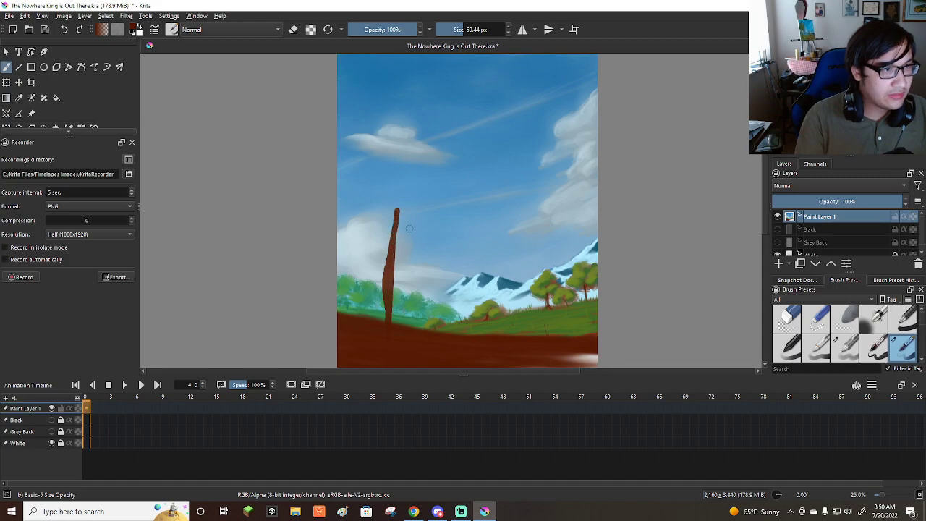
{"action": "key", "text": "ctrl+z"}
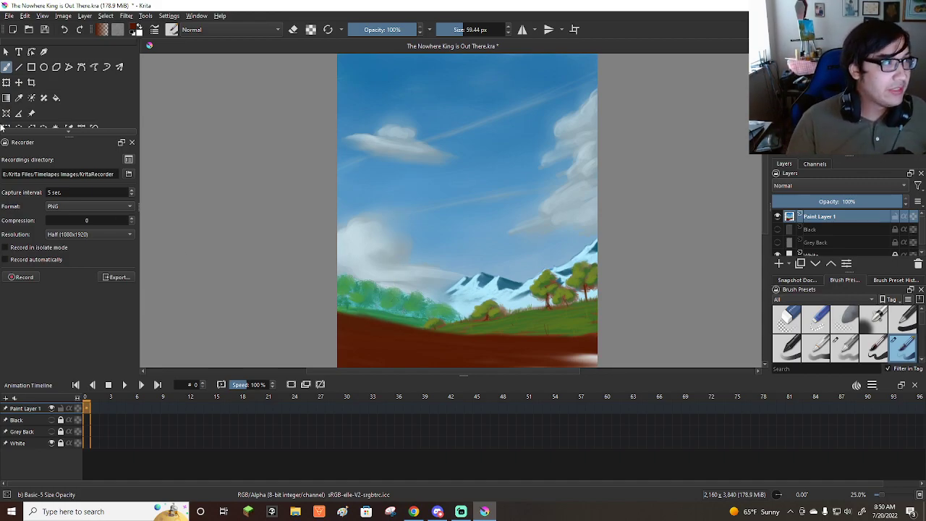
Save the painting.
{"action": "left_click", "coordinate": [10, 16]}
{"action": "left_click", "coordinate": [21, 56]}
{"action": "scroll", "coordinate": [611, 257], "scroll_direction": "down", "scroll_amount": 1}
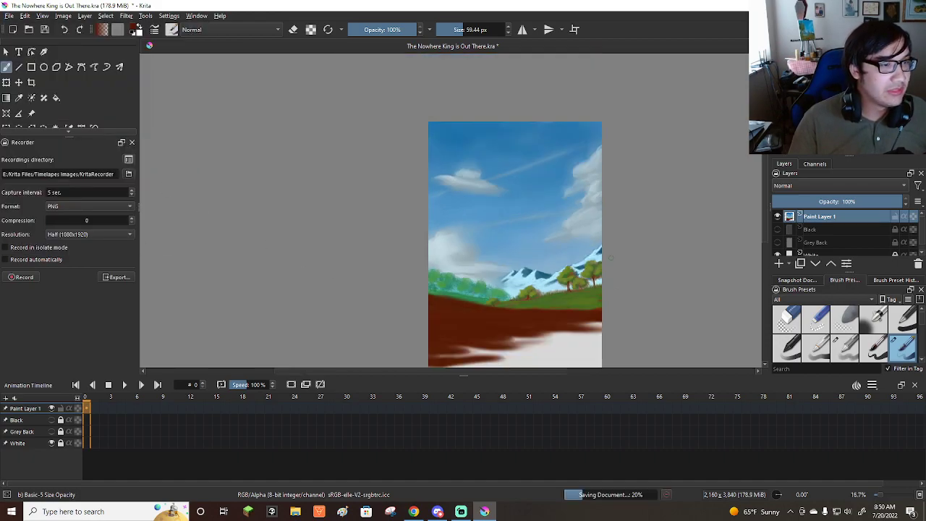
{"action": "scroll", "coordinate": [509, 216], "scroll_direction": "up", "scroll_amount": 1}
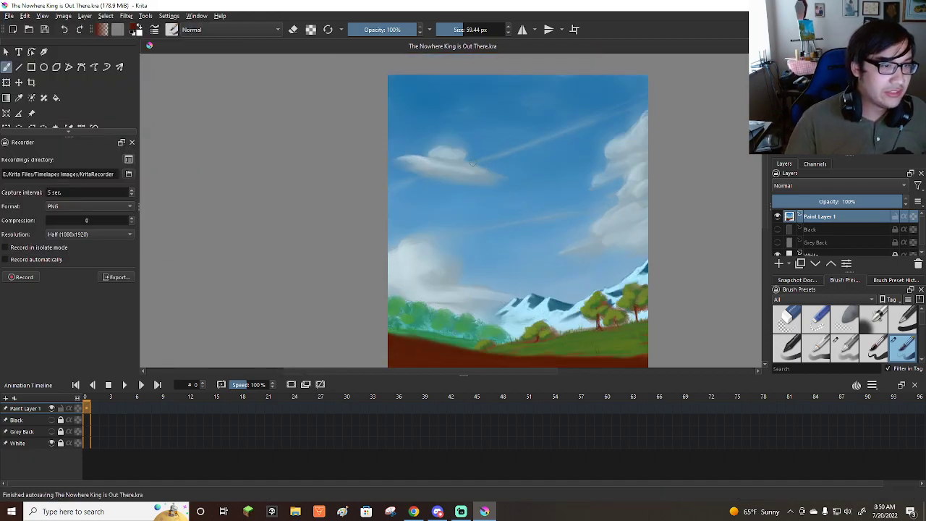
{"action": "scroll", "coordinate": [485, 219], "scroll_direction": "down", "scroll_amount": 1}
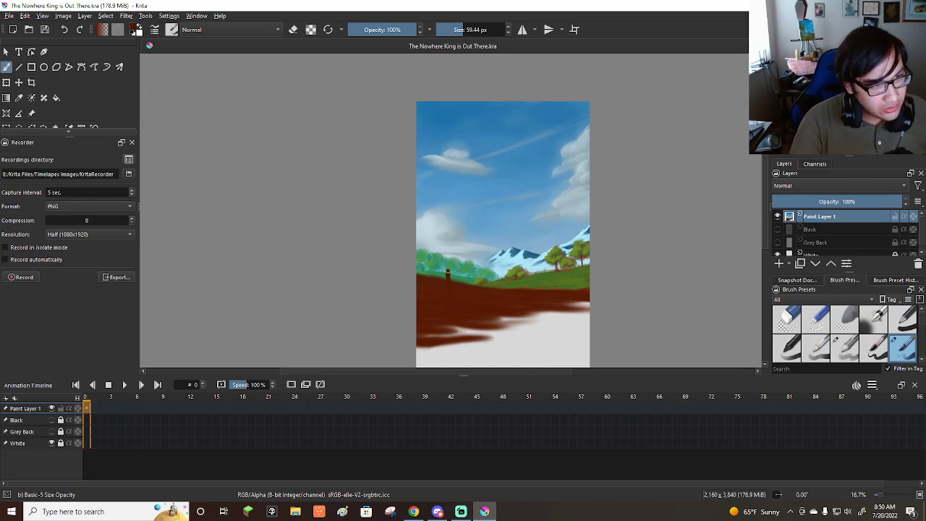
{"action": "left_click_drag", "start_coordinate": [447, 250], "coordinate": [454, 210]}
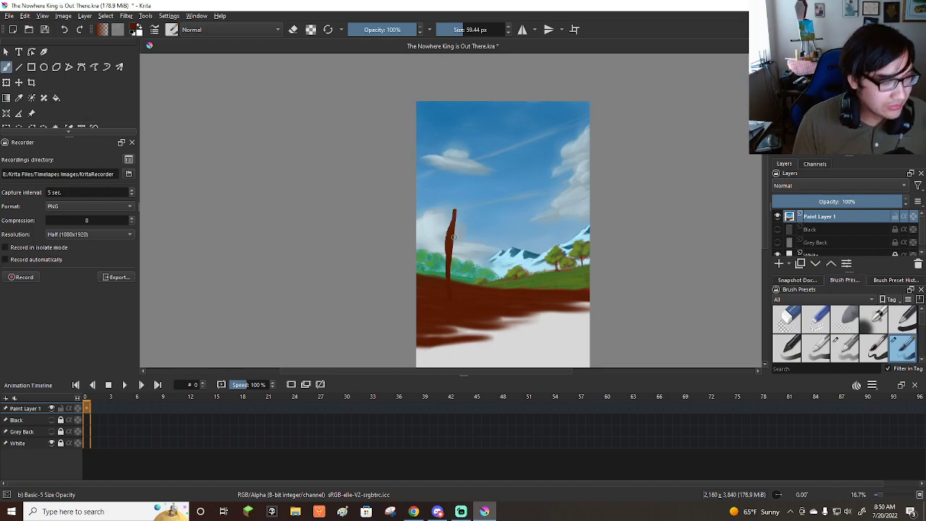
{"action": "key", "text": "ctrl+z"}
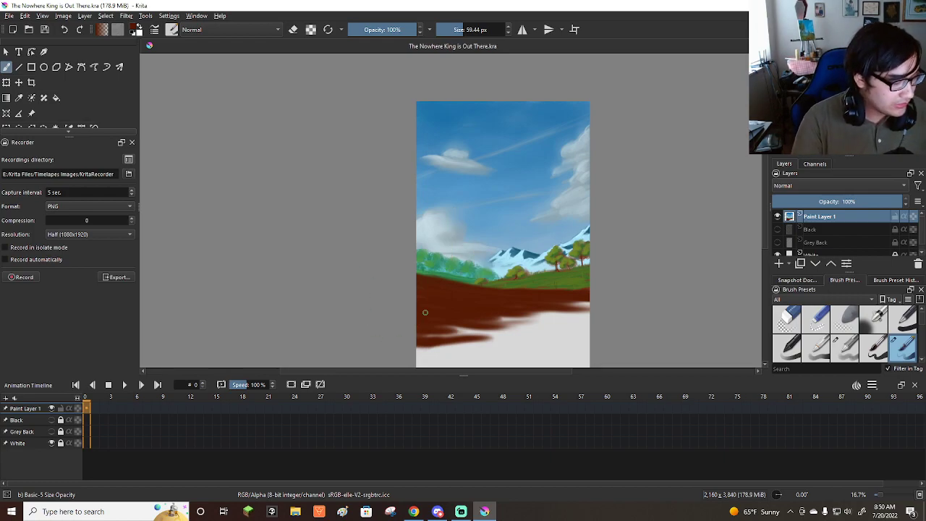
Paint a slim dark red-brown tree trunk rising from the foreground into a branch leaning up to the right, at 59.44 px.
{"action": "left_click_drag", "start_coordinate": [456, 286], "coordinate": [469, 198]}
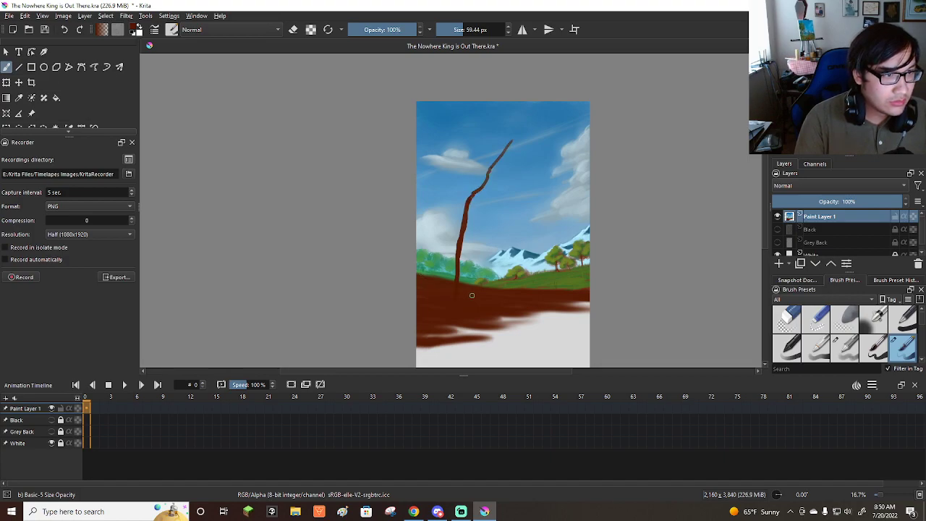
{"action": "left_click_drag", "start_coordinate": [459, 279], "coordinate": [499, 159]}
{"action": "key", "text": "ctrl+z"}
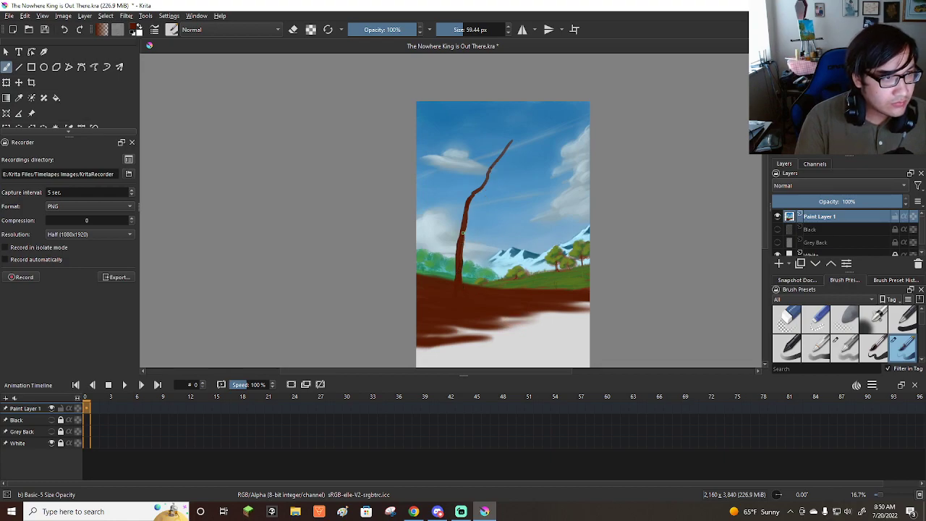
{"action": "left_click_drag", "start_coordinate": [466, 191], "coordinate": [466, 157]}
{"action": "key", "text": "ctrl+z"}
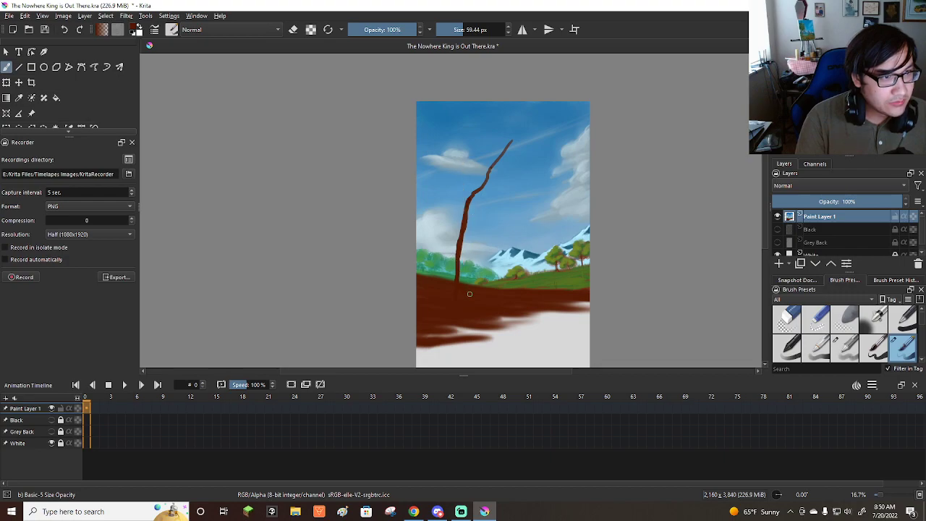
{"action": "left_click_drag", "start_coordinate": [459, 283], "coordinate": [464, 223]}
{"action": "left_click_drag", "start_coordinate": [468, 283], "coordinate": [470, 175]}
{"action": "key", "text": "ctrl+z"}
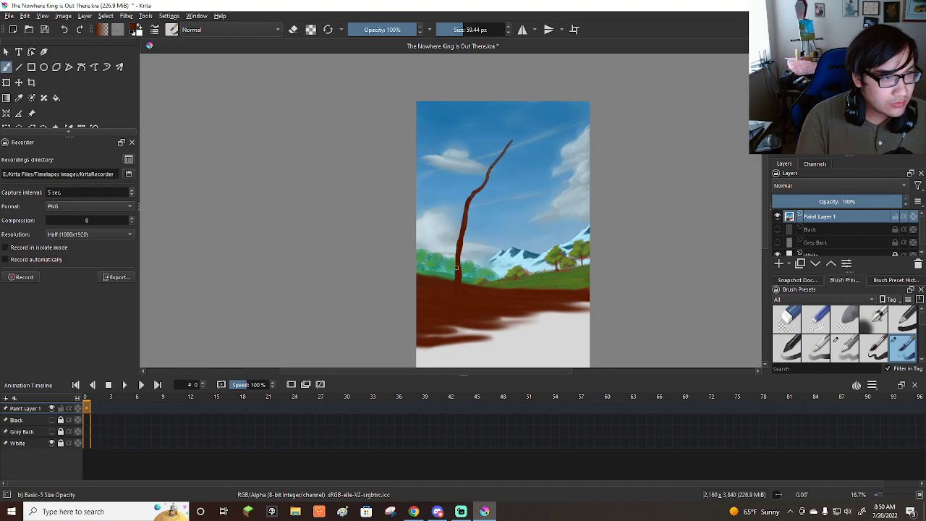
Add a second, taller branch from the trunk's fork, curving up and right toward the top of the sky.
{"action": "mouse_move", "coordinate": [471, 194]}
{"action": "left_mouse_down"}
{"action": "mouse_move", "coordinate": [462, 233]}
{"action": "mouse_move", "coordinate": [470, 172]}
{"action": "mouse_move", "coordinate": [472, 180]}
{"action": "left_mouse_up"}
{"action": "key", "text": "ctrl+z"}
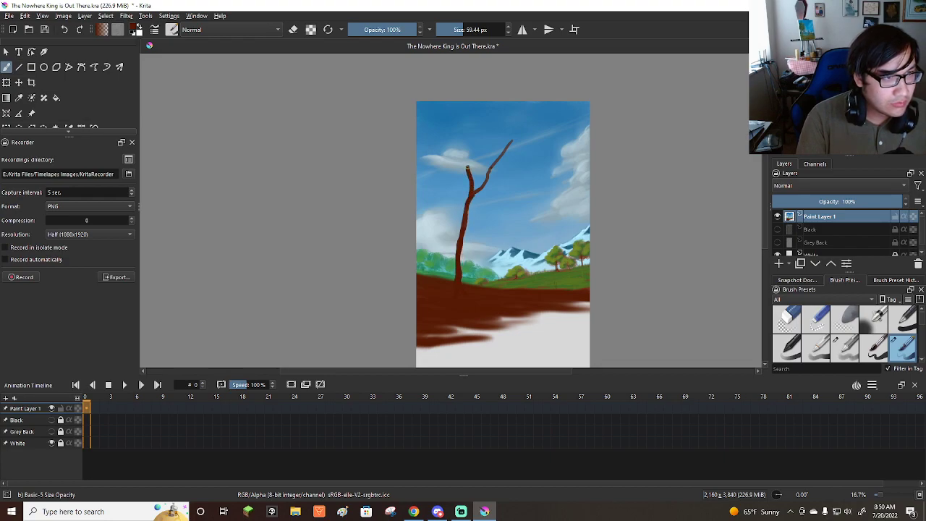
{"action": "mouse_move", "coordinate": [474, 142]}
{"action": "left_mouse_down"}
{"action": "mouse_move", "coordinate": [479, 129]}
{"action": "mouse_move", "coordinate": [471, 188]}
{"action": "mouse_move", "coordinate": [467, 168]}
{"action": "left_mouse_up"}
{"action": "key", "text": "ctrl+z"}
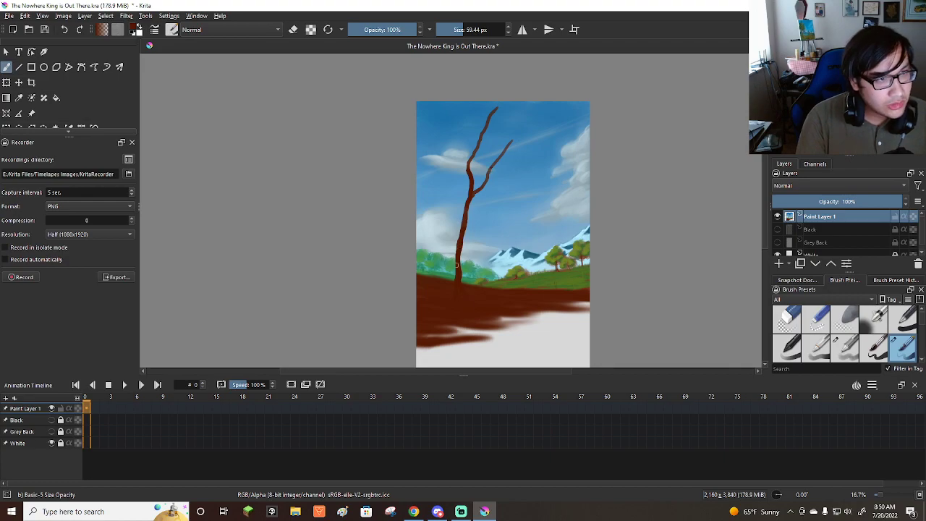
Paint a tall branch curving up to the sky's upper left, and thicken the trunk with a flared base.
{"action": "left_click_drag", "start_coordinate": [456, 249], "coordinate": [461, 190]}
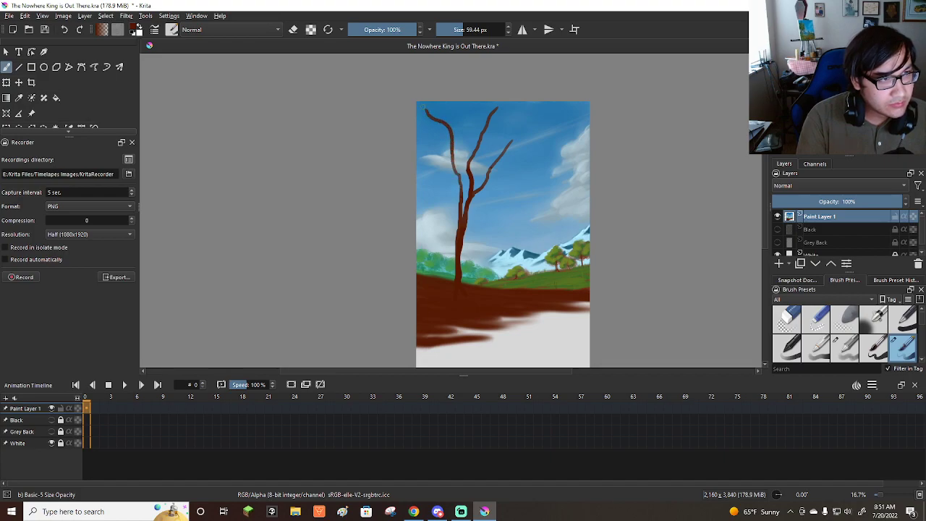
{"action": "left_click_drag", "start_coordinate": [453, 275], "coordinate": [457, 253]}
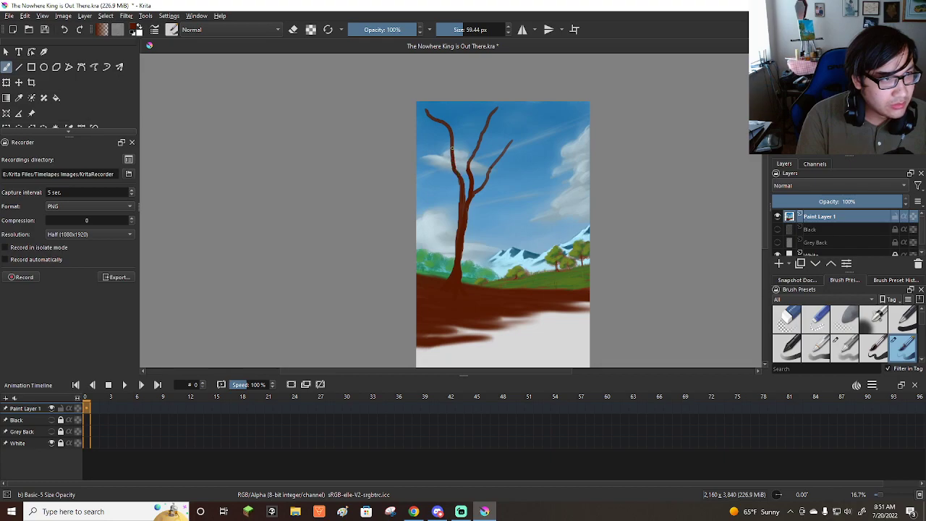
{"action": "left_click_drag", "start_coordinate": [438, 288], "coordinate": [456, 253]}
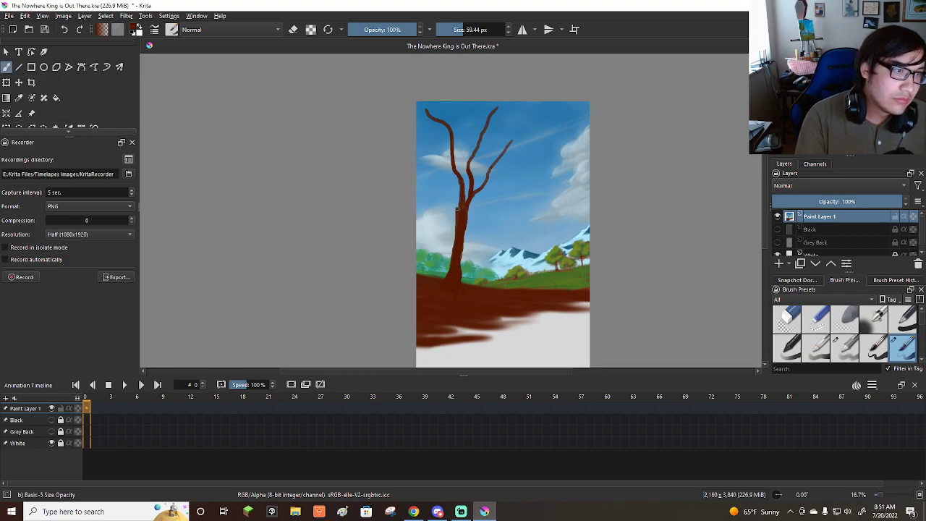
Paint a branch from the upper trunk out to the canvas's left edge and fork a second one upward from it.
{"action": "left_click_drag", "start_coordinate": [434, 170], "coordinate": [427, 148]}
{"action": "key", "text": "ctrl+z"}
{"action": "left_click_drag", "start_coordinate": [458, 222], "coordinate": [420, 154]}
{"action": "left_click_drag", "start_coordinate": [437, 187], "coordinate": [417, 123]}
{"action": "key", "text": "ctrl+z"}
{"action": "left_click_drag", "start_coordinate": [438, 177], "coordinate": [418, 117]}
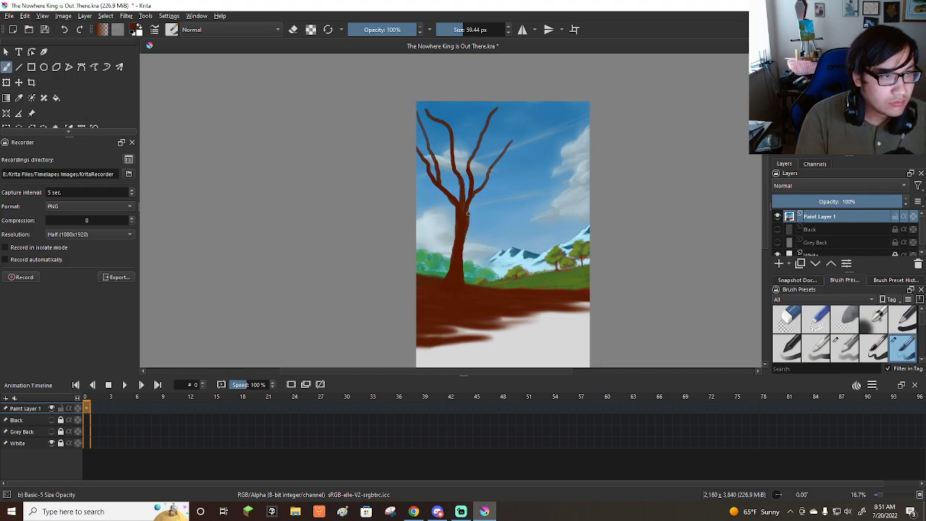
Add a lower branch reaching up and right, and a thin one from the mid-trunk toward the left edge.
{"action": "left_click_drag", "start_coordinate": [478, 206], "coordinate": [493, 197]}
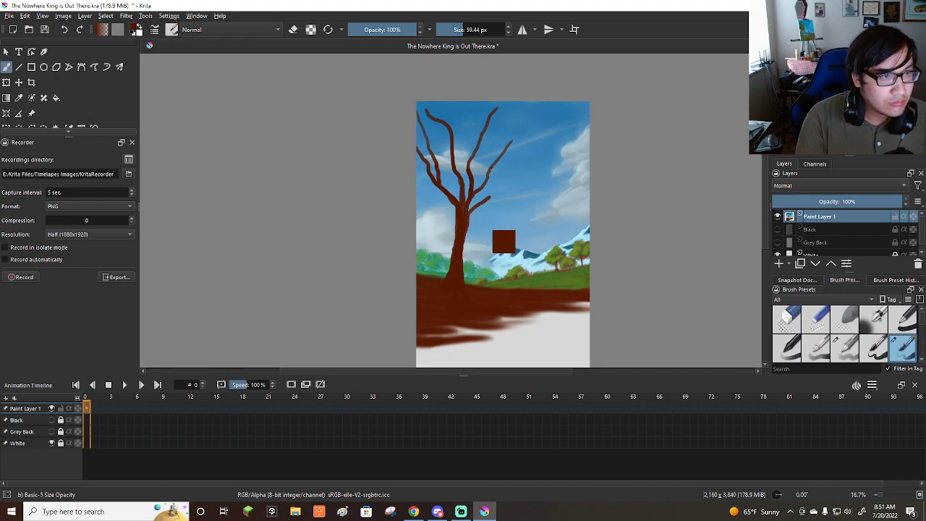
{"action": "key", "text": "ctrl+z"}
{"action": "left_click_drag", "start_coordinate": [464, 232], "coordinate": [474, 215]}
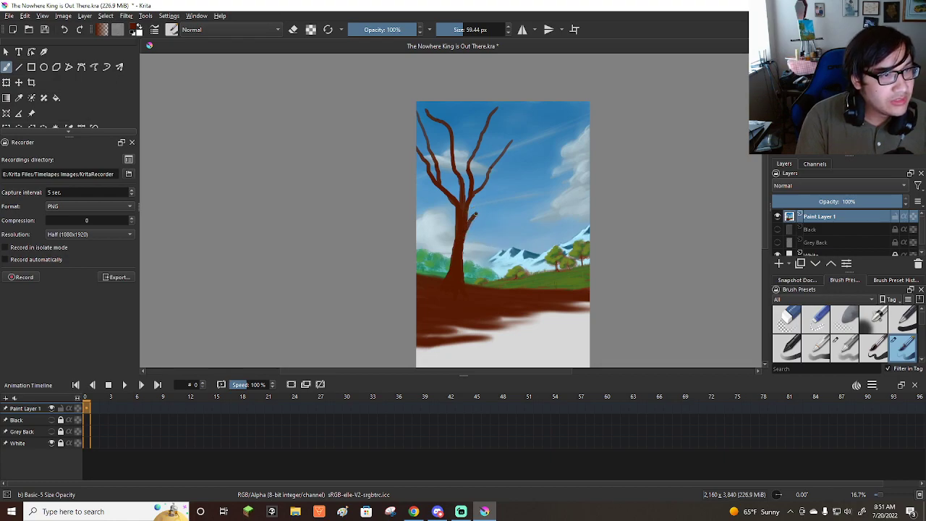
{"action": "left_click_drag", "start_coordinate": [453, 255], "coordinate": [453, 229]}
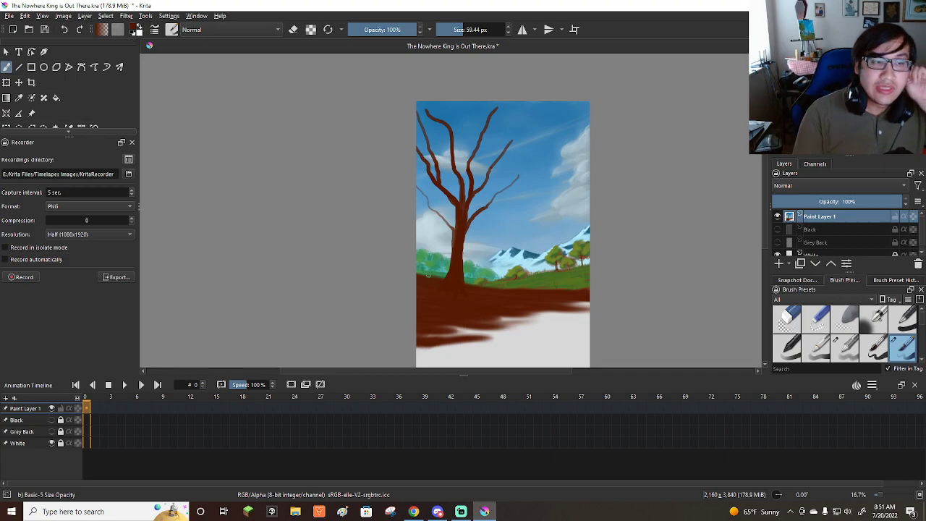
Repaint the thin branch from the mid-trunk to the left edge with a thicker dark red-brown stroke.
{"action": "scroll", "coordinate": [474, 269], "scroll_direction": "down", "scroll_amount": 1}
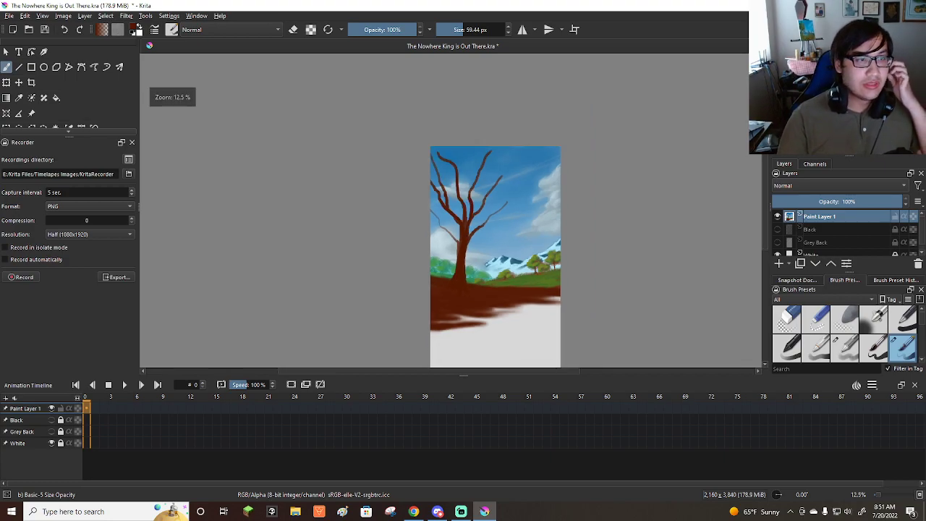
{"action": "scroll", "coordinate": [474, 268], "scroll_direction": "up", "scroll_amount": 3}
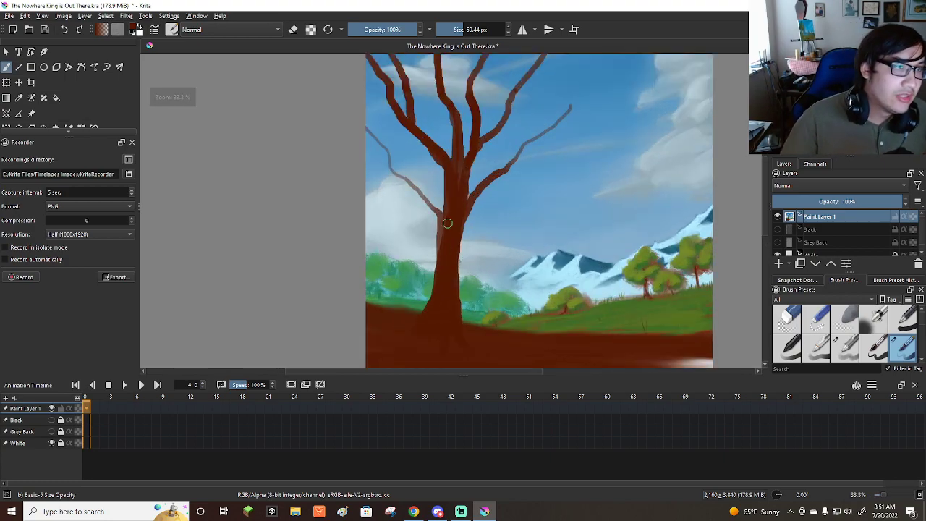
{"action": "mouse_move", "coordinate": [442, 253]}
{"action": "left_mouse_down"}
{"action": "mouse_move", "coordinate": [439, 212]}
{"action": "mouse_move", "coordinate": [390, 162]}
{"action": "left_mouse_up"}
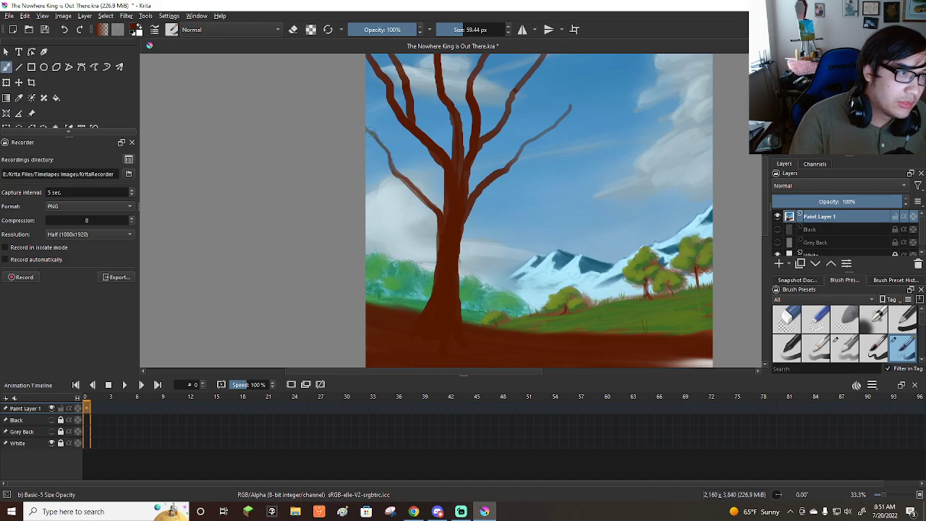
{"action": "key", "text": "ctrl+z"}
{"action": "mouse_move", "coordinate": [440, 242]}
{"action": "left_mouse_down"}
{"action": "mouse_move", "coordinate": [441, 212]}
{"action": "mouse_move", "coordinate": [396, 173]}
{"action": "left_mouse_up"}
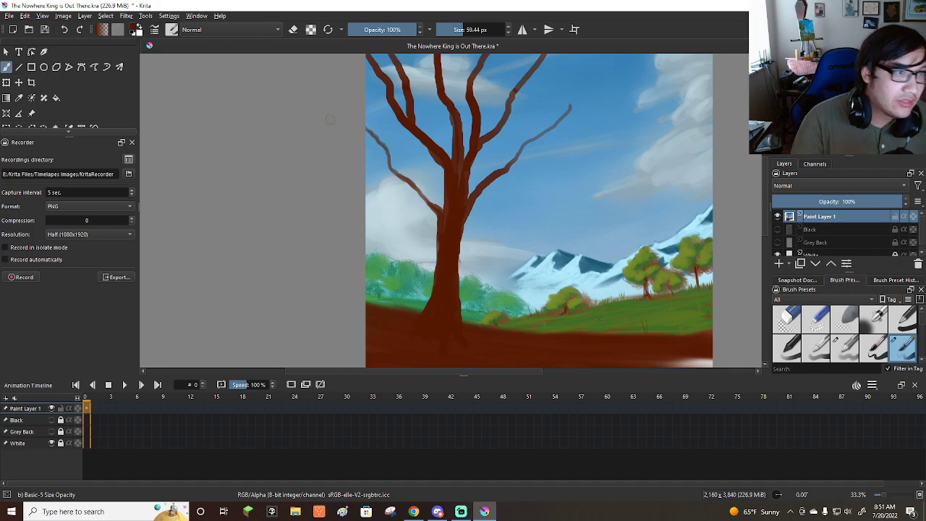
{"action": "scroll", "coordinate": [568, 254], "scroll_direction": "down", "scroll_amount": 1}
{"action": "left_click_drag", "start_coordinate": [383, 125], "coordinate": [434, 176]}
{"action": "scroll", "coordinate": [434, 180], "scroll_direction": "up", "scroll_amount": 1}
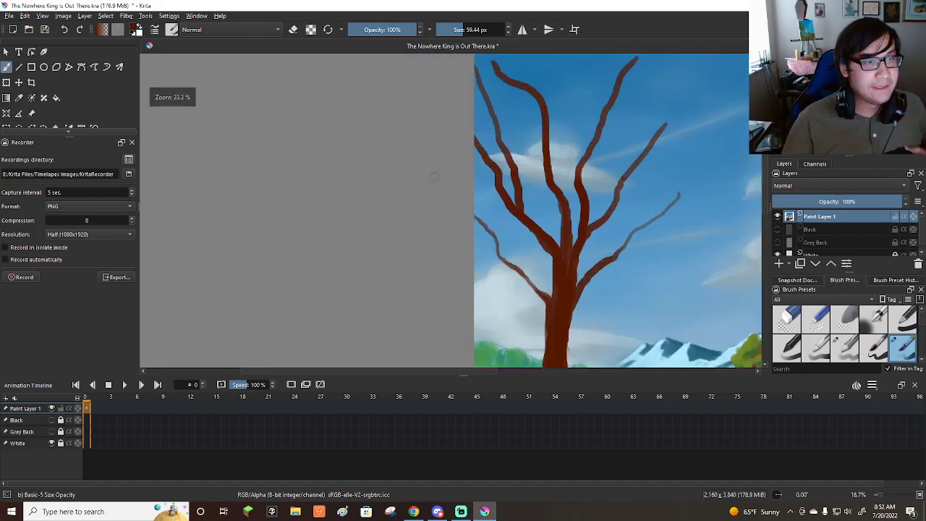
Switch to the Wet Bristles Rough brush and enlarge it to about 322 px.
{"action": "scroll", "coordinate": [901, 332], "scroll_direction": "down", "scroll_amount": 4}
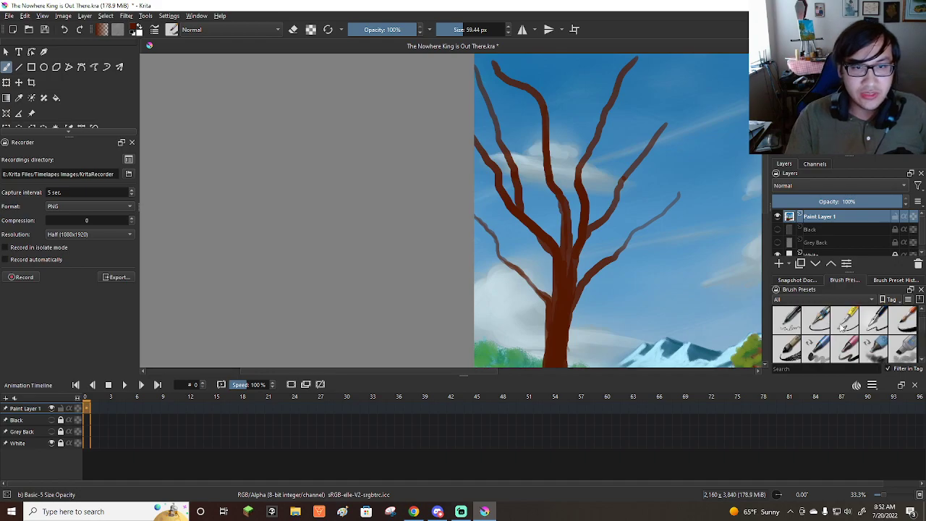
{"action": "scroll", "coordinate": [834, 333], "scroll_direction": "down", "scroll_amount": 1}
{"action": "scroll", "coordinate": [870, 337], "scroll_direction": "up", "scroll_amount": 1}
{"action": "left_click", "coordinate": [903, 349]}
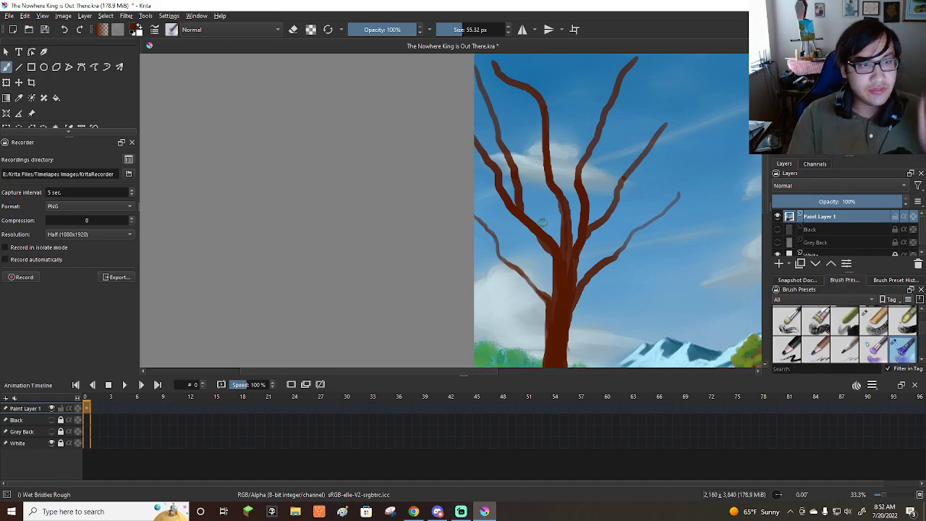
{"action": "left_click_drag", "start_coordinate": [521, 242], "coordinate": [644, 243], "text": "shift"}
{"action": "scroll", "coordinate": [441, 231], "scroll_direction": "down", "scroll_amount": 2}
{"action": "scroll", "coordinate": [552, 240], "scroll_direction": "up", "scroll_amount": 1}
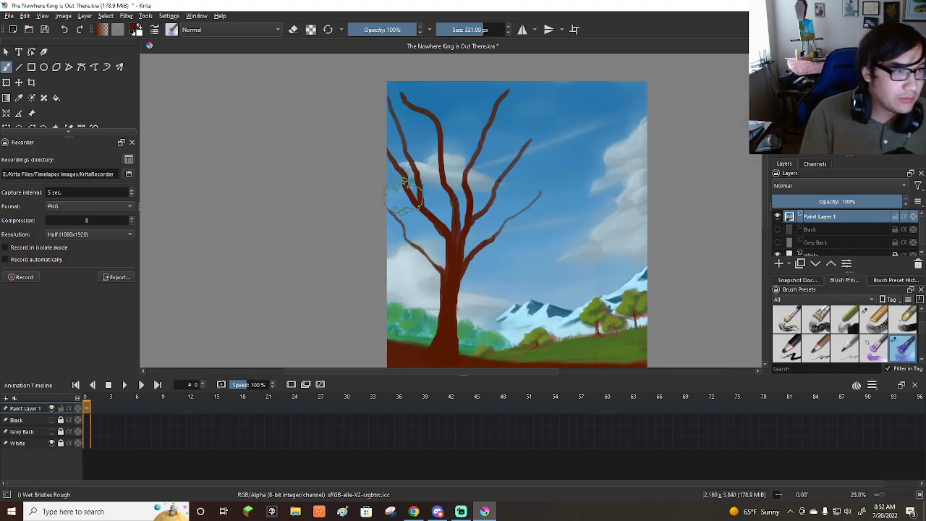
Dab light red-brown foliage over the tree's left and central branches with the brush at about 388 px.
{"action": "mouse_move", "coordinate": [398, 232]}
{"action": "left_mouse_down"}
{"action": "mouse_move", "coordinate": [442, 224]}
{"action": "mouse_move", "coordinate": [382, 210]}
{"action": "mouse_move", "coordinate": [421, 217]}
{"action": "mouse_move", "coordinate": [430, 190]}
{"action": "mouse_move", "coordinate": [468, 197]}
{"action": "mouse_move", "coordinate": [413, 206]}
{"action": "mouse_move", "coordinate": [396, 127]}
{"action": "mouse_move", "coordinate": [381, 113]}
{"action": "mouse_move", "coordinate": [426, 96]}
{"action": "mouse_move", "coordinate": [429, 108]}
{"action": "mouse_move", "coordinate": [402, 101]}
{"action": "left_mouse_up"}
{"action": "key", "text": "ctrl+z"}
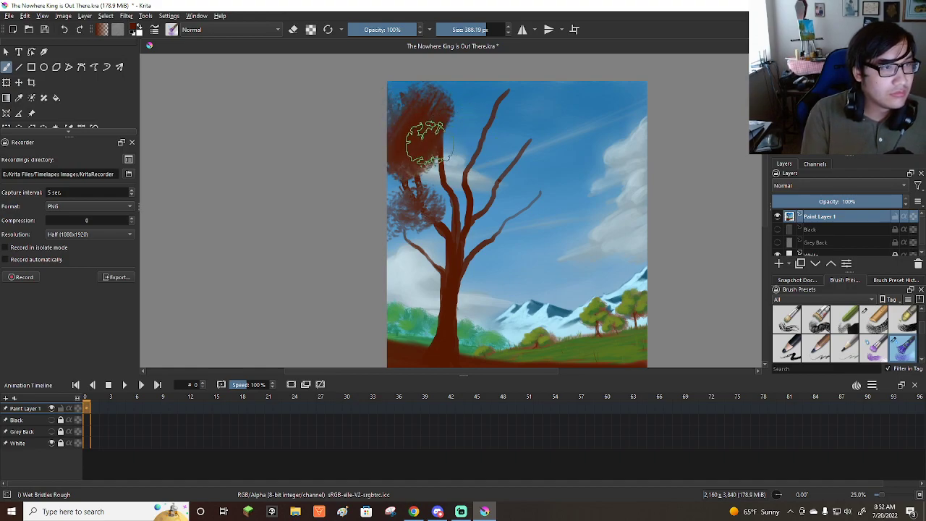
{"action": "key", "text": "ctrl+z"}
{"action": "mouse_move", "coordinate": [434, 163]}
{"action": "left_mouse_down"}
{"action": "mouse_move", "coordinate": [445, 188]}
{"action": "mouse_move", "coordinate": [459, 189]}
{"action": "mouse_move", "coordinate": [470, 162]}
{"action": "mouse_move", "coordinate": [406, 137]}
{"action": "mouse_move", "coordinate": [410, 147]}
{"action": "left_mouse_up"}
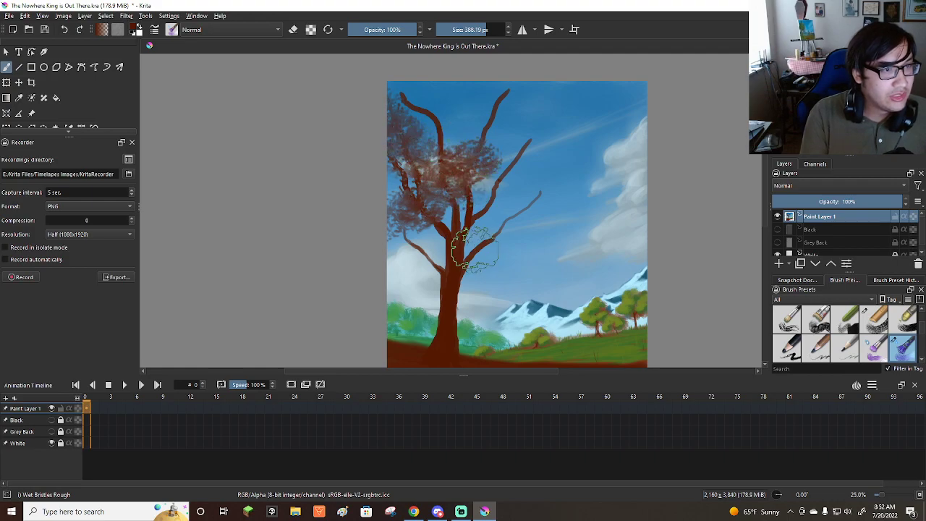
Add red-brown foliage clumps around the lower and upper branches on the tree's right side.
{"action": "mouse_move", "coordinate": [469, 246]}
{"action": "left_mouse_down"}
{"action": "mouse_move", "coordinate": [507, 250]}
{"action": "mouse_move", "coordinate": [532, 233]}
{"action": "mouse_move", "coordinate": [528, 213]}
{"action": "mouse_move", "coordinate": [500, 244]}
{"action": "left_mouse_up"}
{"action": "key", "text": "ctrl+z"}
{"action": "mouse_move", "coordinate": [528, 198]}
{"action": "left_mouse_down"}
{"action": "mouse_move", "coordinate": [497, 192]}
{"action": "mouse_move", "coordinate": [544, 177]}
{"action": "mouse_move", "coordinate": [508, 152]}
{"action": "mouse_move", "coordinate": [528, 150]}
{"action": "mouse_move", "coordinate": [477, 131]}
{"action": "left_mouse_up"}
{"action": "left_click_drag", "start_coordinate": [543, 170], "coordinate": [508, 105]}
{"action": "key", "text": "ctrl+z"}
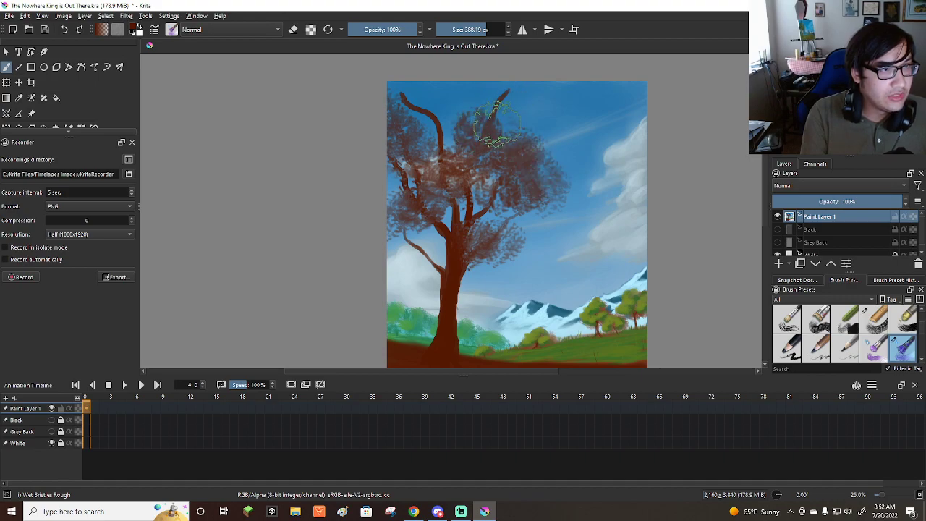
Extend the red-brown foliage across the top of the crown and over the low branch on the left.
{"action": "mouse_move", "coordinate": [437, 132]}
{"action": "left_mouse_down"}
{"action": "mouse_move", "coordinate": [438, 107]}
{"action": "mouse_move", "coordinate": [418, 103]}
{"action": "mouse_move", "coordinate": [442, 95]}
{"action": "mouse_move", "coordinate": [423, 95]}
{"action": "mouse_move", "coordinate": [481, 108]}
{"action": "left_mouse_up"}
{"action": "mouse_move", "coordinate": [398, 166]}
{"action": "left_mouse_down"}
{"action": "mouse_move", "coordinate": [400, 215]}
{"action": "mouse_move", "coordinate": [420, 237]}
{"action": "mouse_move", "coordinate": [440, 234]}
{"action": "mouse_move", "coordinate": [408, 249]}
{"action": "left_mouse_up"}
{"action": "left_click_drag", "start_coordinate": [473, 239], "coordinate": [442, 244]}
{"action": "key", "text": "ctrl+z"}
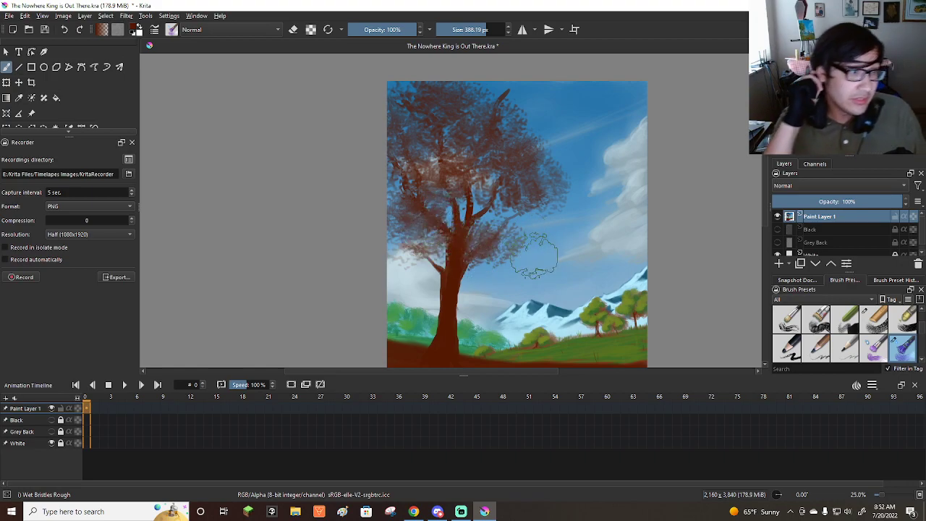
Switch back to the Basic-5 Size Opacity brush and choose an orange-brown painting color.
{"action": "scroll", "coordinate": [843, 349], "scroll_direction": "down", "scroll_amount": 2}
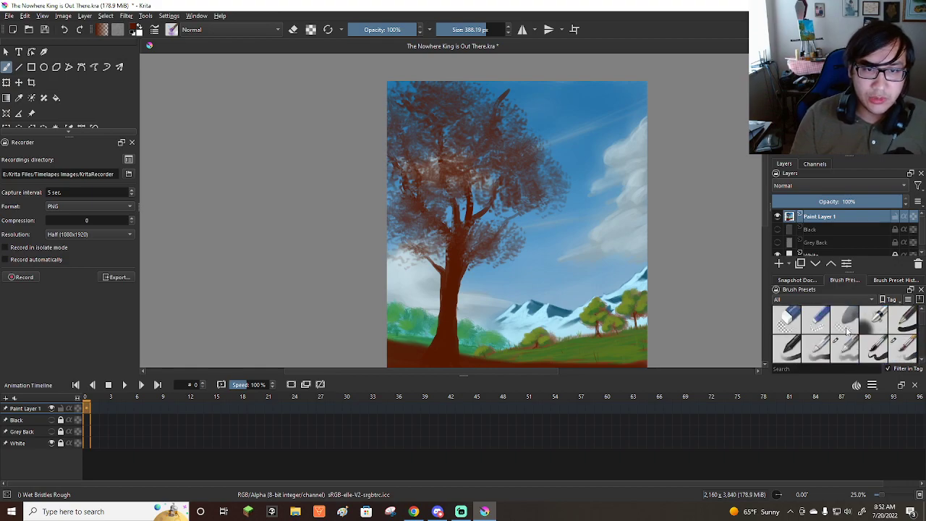
{"action": "left_click", "coordinate": [874, 347]}
{"action": "left_click", "coordinate": [904, 349]}
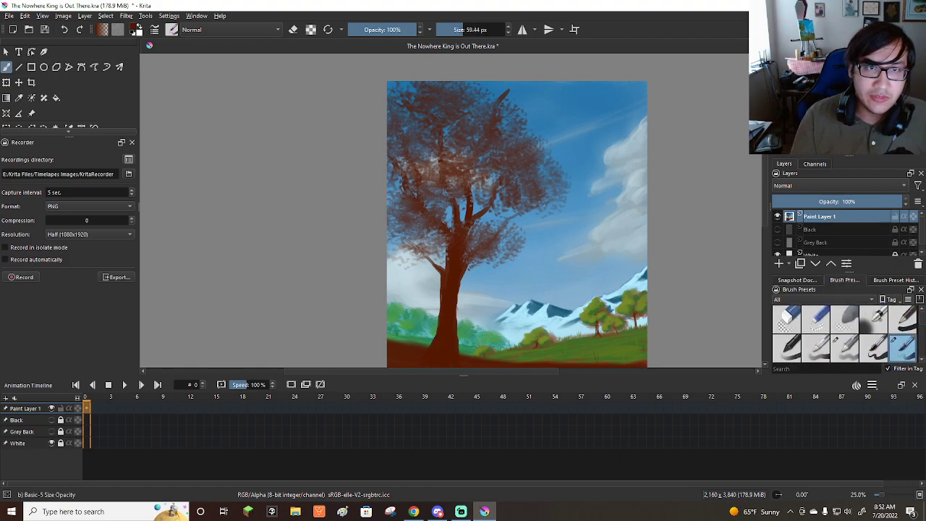
{"action": "left_click", "coordinate": [845, 106]}
{"action": "left_click", "coordinate": [848, 94]}
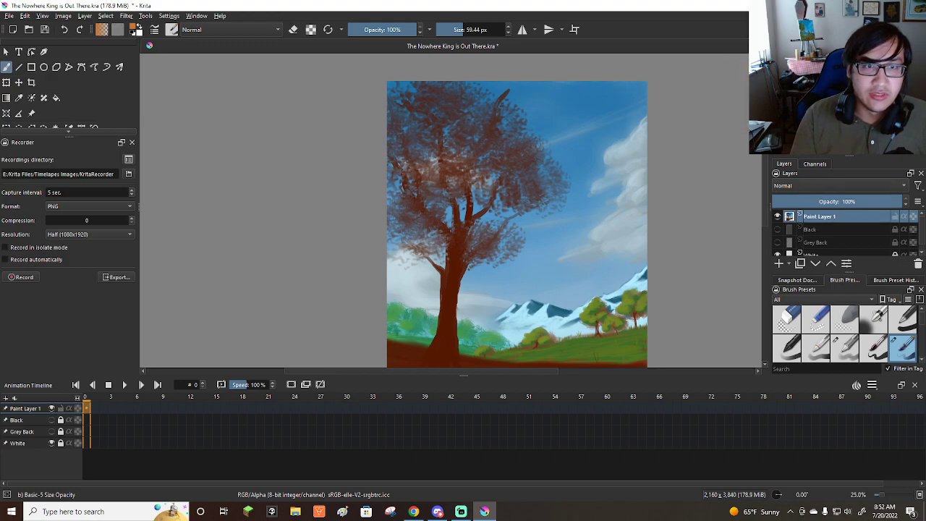
Turn the canvas view by 90° and paint an orange-brown highlight along the trunk's left edge into a left branch.
{"action": "key", "text": "6"}
{"action": "key", "text": "6"}
{"action": "key", "text": "6"}
{"action": "key", "text": "6"}
{"action": "key", "text": "6"}
{"action": "key", "text": "6"}
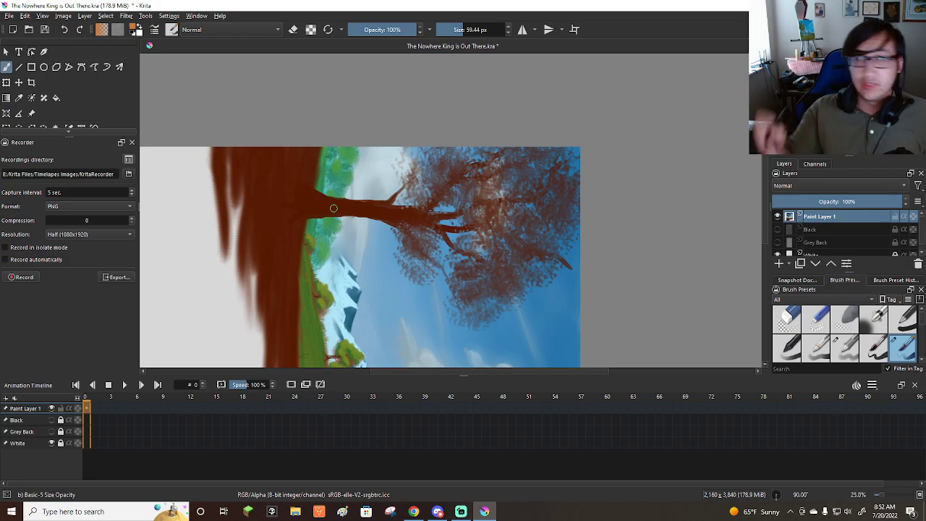
{"action": "scroll", "coordinate": [443, 211], "scroll_direction": "up", "scroll_amount": 1}
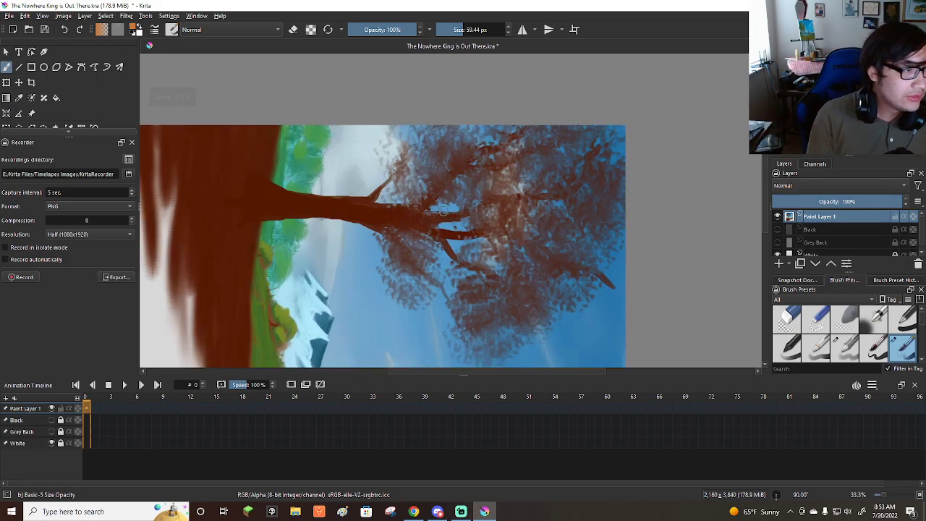
{"action": "left_click_drag", "start_coordinate": [248, 171], "coordinate": [296, 193]}
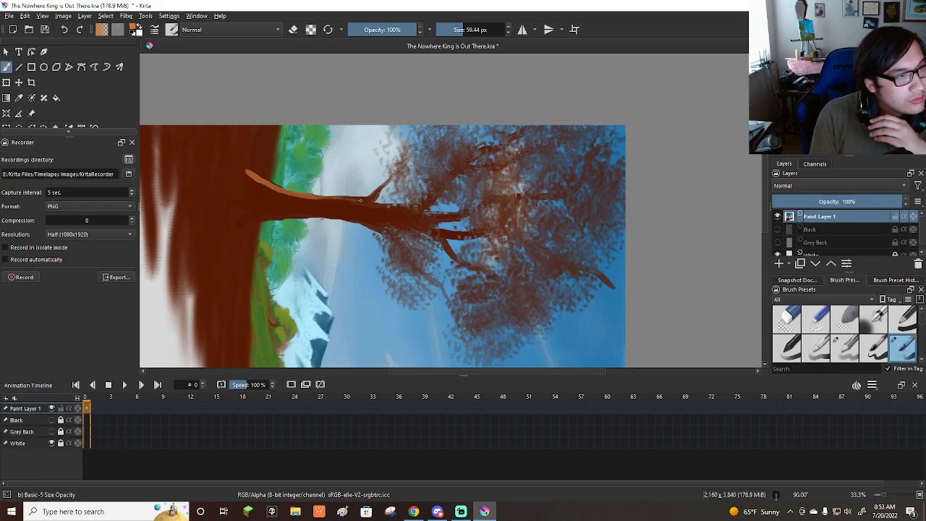
{"action": "left_click_drag", "start_coordinate": [389, 178], "coordinate": [313, 195]}
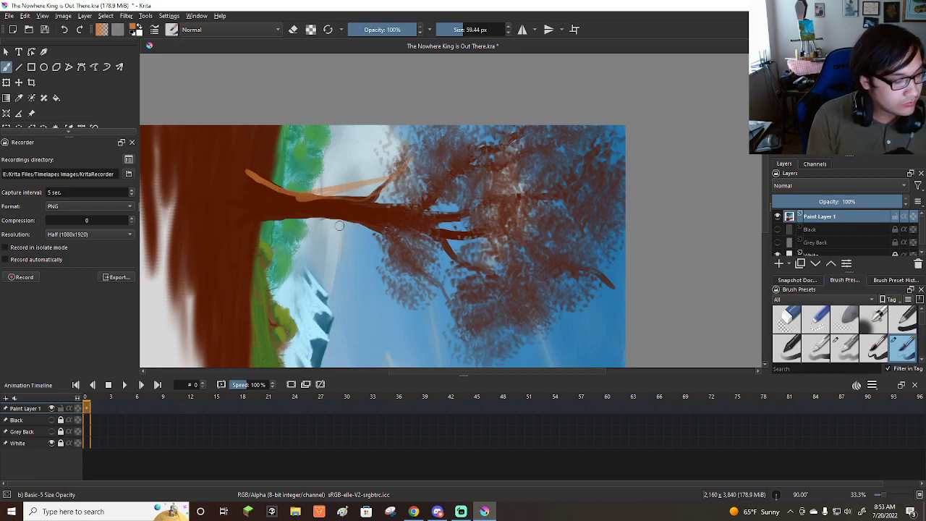
{"action": "key", "text": "ctrl+z"}
{"action": "mouse_move", "coordinate": [283, 190]}
{"action": "left_mouse_down"}
{"action": "mouse_move", "coordinate": [339, 200]}
{"action": "mouse_move", "coordinate": [387, 188]}
{"action": "mouse_move", "coordinate": [348, 201]}
{"action": "left_mouse_up"}
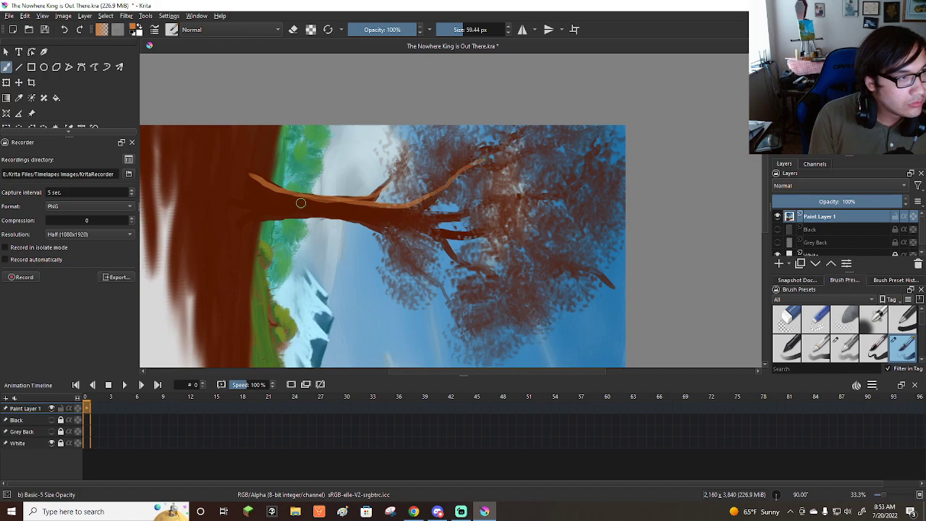
Paint more orange-brown bark streaks down the middle of the trunk and along the remaining branches.
{"action": "left_click_drag", "start_coordinate": [281, 199], "coordinate": [384, 208]}
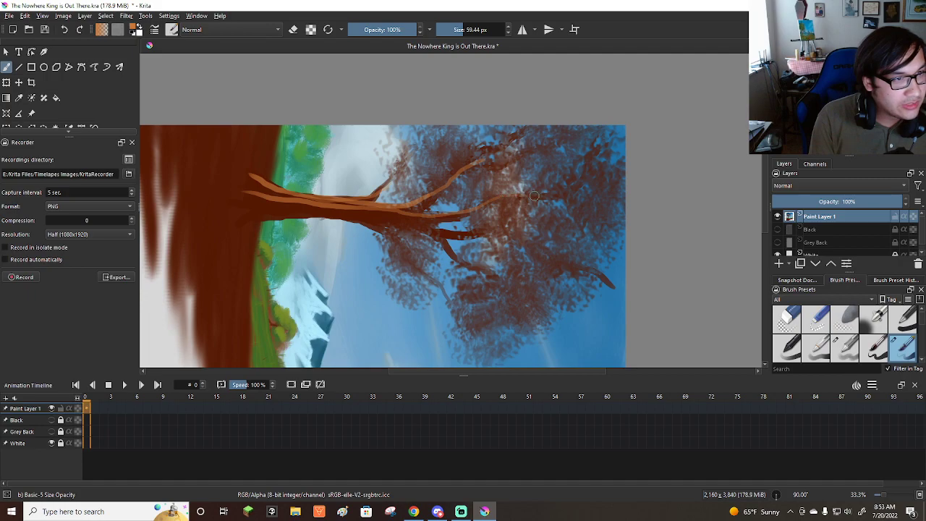
{"action": "left_click_drag", "start_coordinate": [325, 211], "coordinate": [388, 225]}
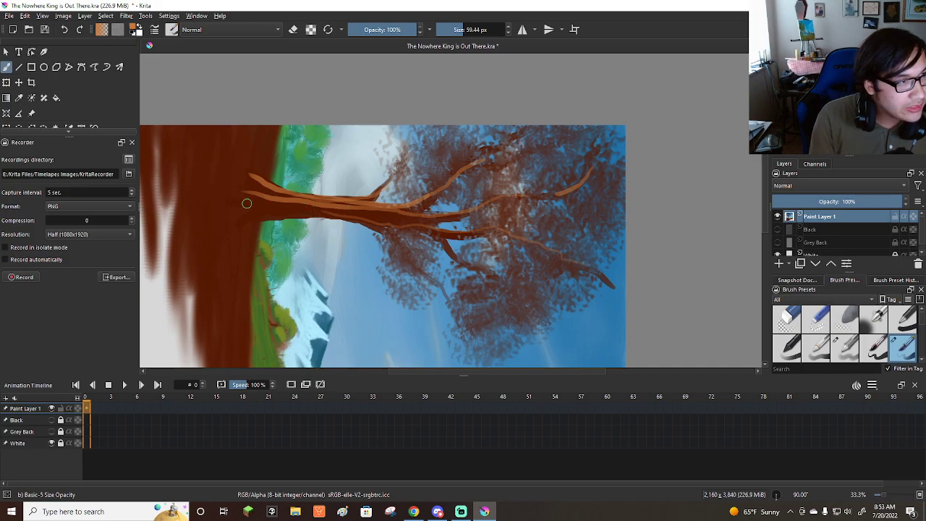
{"action": "left_click_drag", "start_coordinate": [261, 207], "coordinate": [318, 208]}
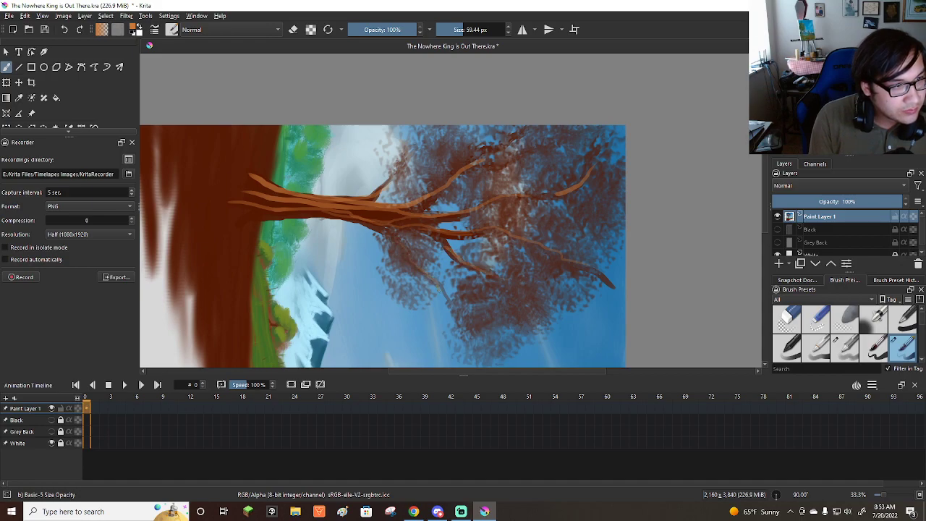
{"action": "left_click_drag", "start_coordinate": [231, 202], "coordinate": [384, 217]}
{"action": "left_click_drag", "start_coordinate": [319, 202], "coordinate": [356, 211]}
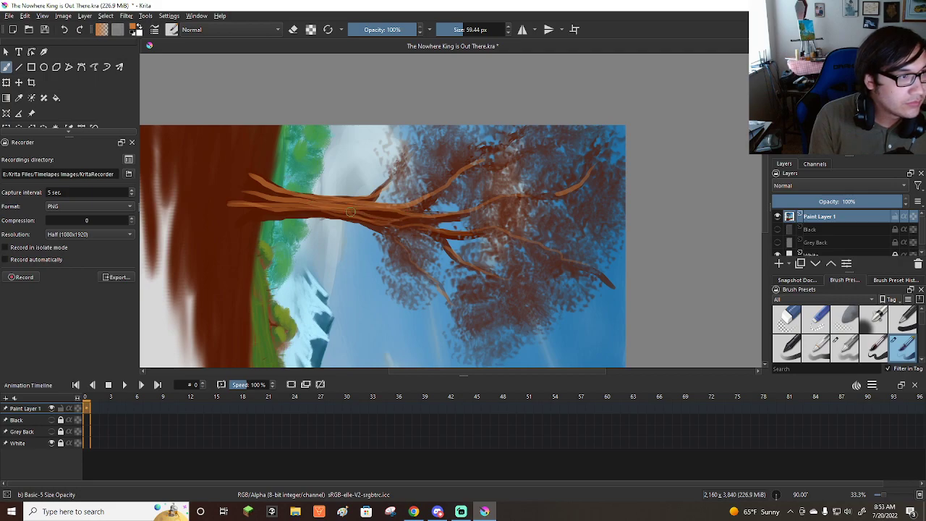
Sample the trunk's dark red-brown and paint shadow lines between the bark streaks and along the branches out to their tips.
{"action": "left_click", "coordinate": [277, 209], "text": "ctrl"}
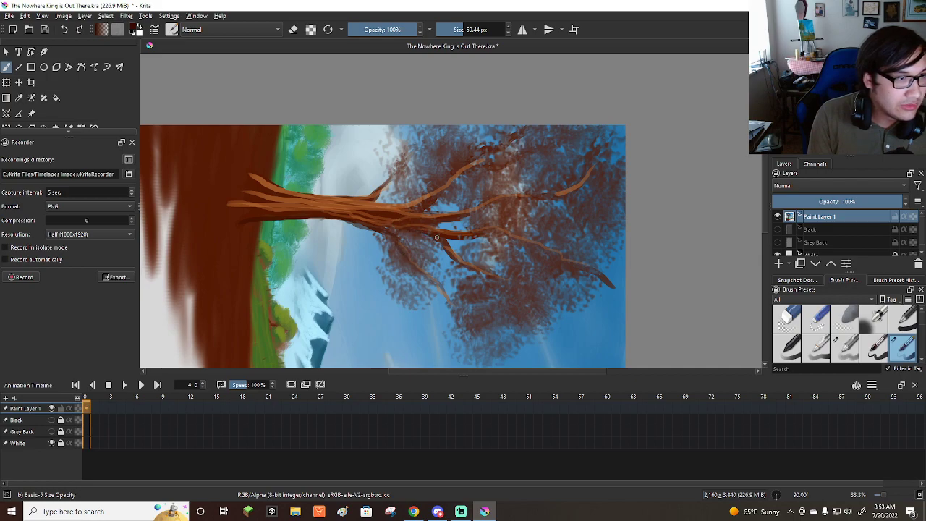
{"action": "left_click_drag", "start_coordinate": [469, 236], "coordinate": [526, 236]}
{"action": "left_click_drag", "start_coordinate": [397, 217], "coordinate": [441, 219]}
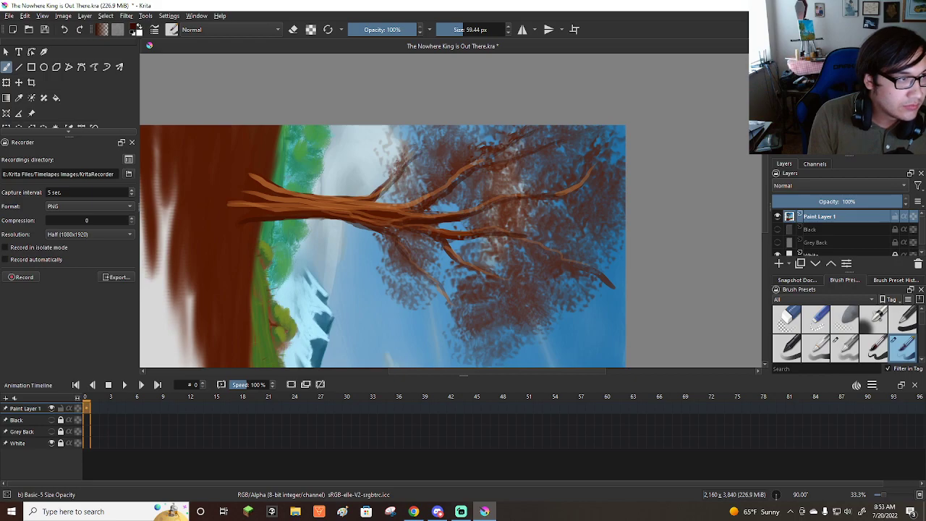
{"action": "mouse_move", "coordinate": [352, 211]}
{"action": "left_mouse_down"}
{"action": "mouse_move", "coordinate": [423, 220]}
{"action": "mouse_move", "coordinate": [350, 213]}
{"action": "mouse_move", "coordinate": [403, 221]}
{"action": "left_mouse_up"}
{"action": "key", "text": "ctrl+z"}
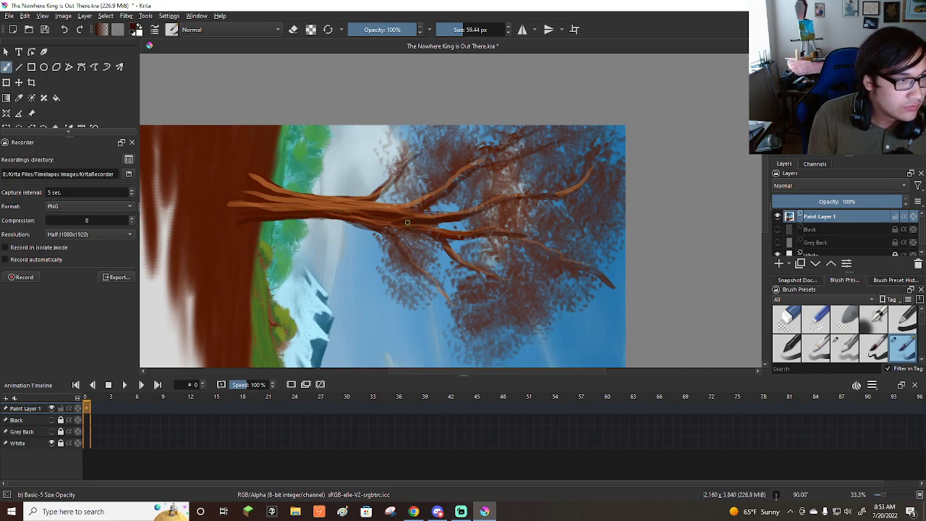
{"action": "left_click_drag", "start_coordinate": [261, 186], "coordinate": [350, 205]}
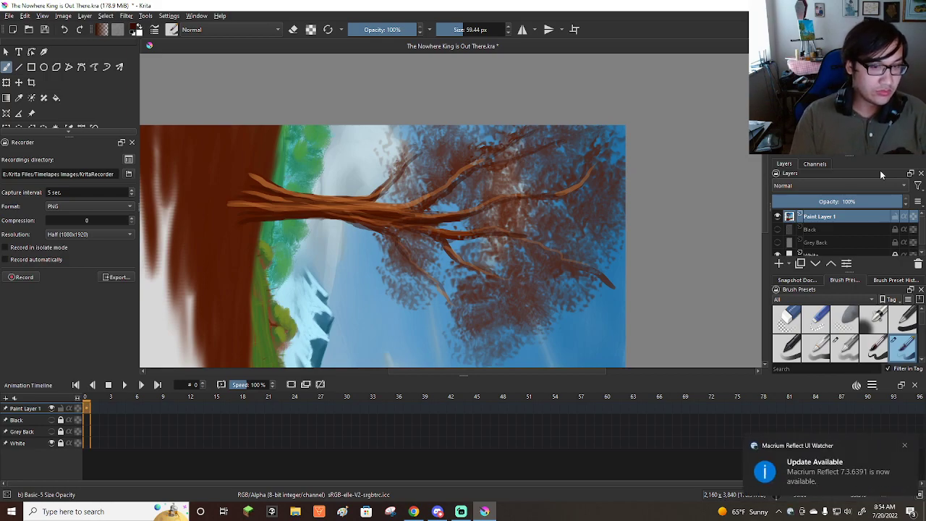
Reset the canvas rotation to upright and save the painting.
{"action": "key", "text": "5"}
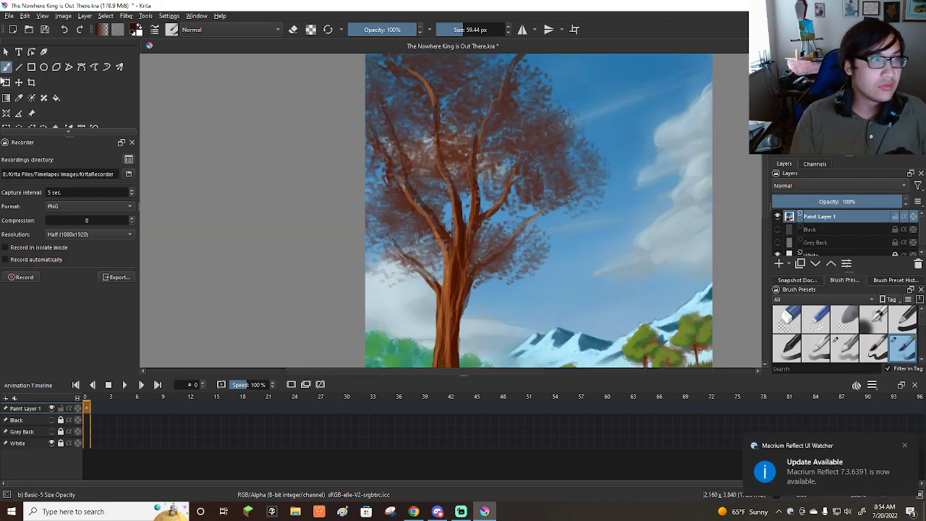
{"action": "left_click", "coordinate": [14, 18]}
{"action": "left_click", "coordinate": [31, 60]}
{"action": "scroll", "coordinate": [456, 265], "scroll_direction": "down", "scroll_amount": 3}
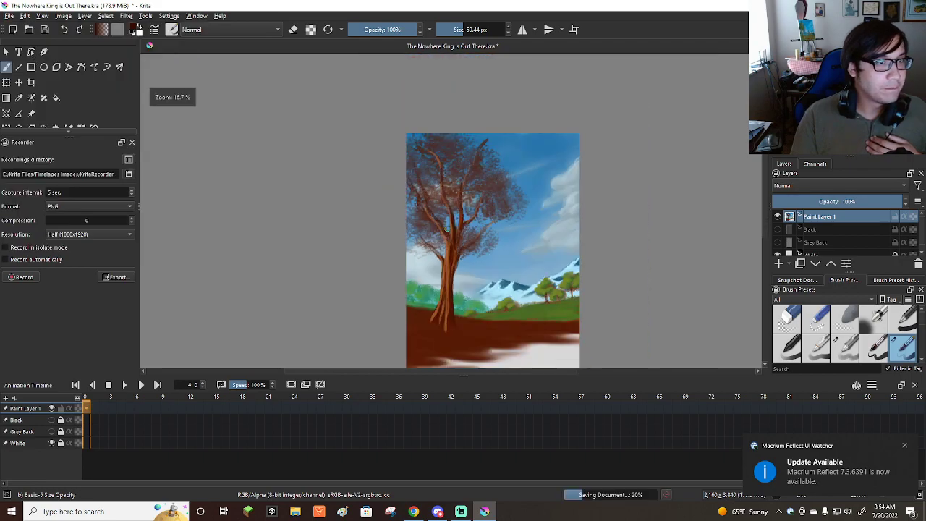
{"action": "scroll", "coordinate": [462, 266], "scroll_direction": "up", "scroll_amount": 1}
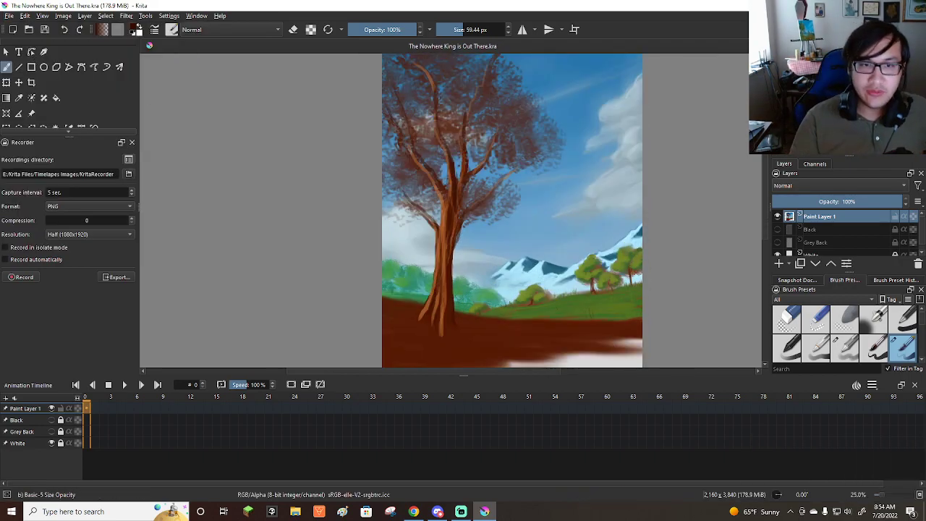
{"action": "scroll", "coordinate": [471, 193], "scroll_direction": "down", "scroll_amount": 1}
{"action": "scroll", "coordinate": [480, 199], "scroll_direction": "up", "scroll_amount": 1}
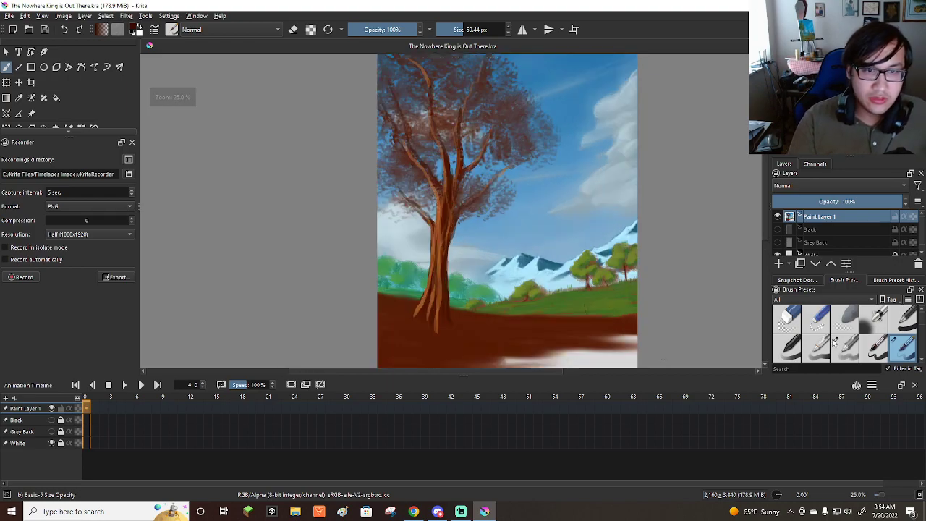
{"action": "scroll", "coordinate": [837, 344], "scroll_direction": "down", "scroll_amount": 2}
{"action": "scroll", "coordinate": [832, 346], "scroll_direction": "down", "scroll_amount": 3}
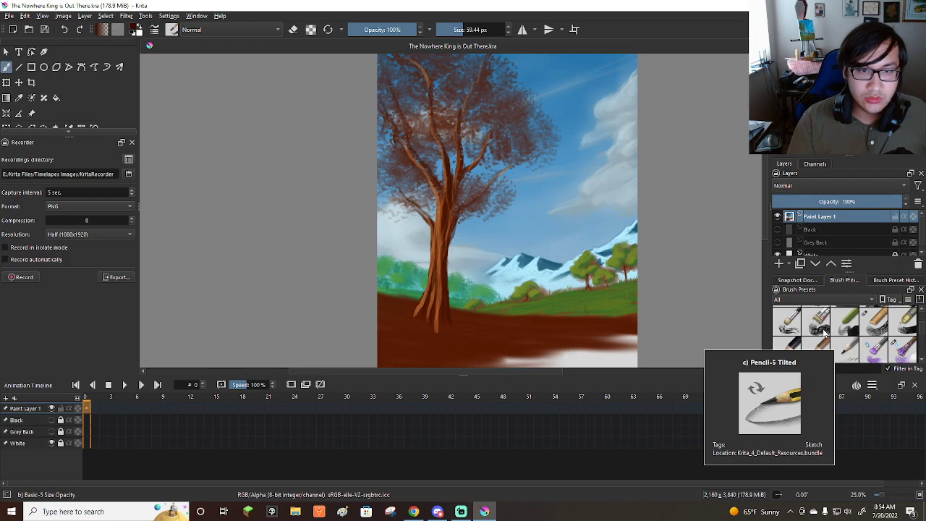
{"action": "scroll", "coordinate": [868, 346], "scroll_direction": "down", "scroll_amount": 3}
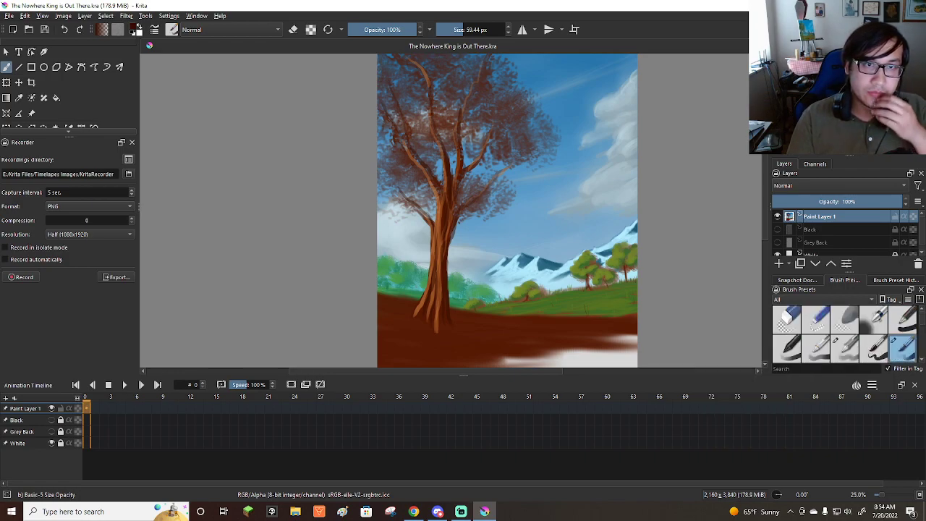
Change the painting colour to a medium green for the tree's foliage.
{"action": "left_click", "coordinate": [862, 74]}
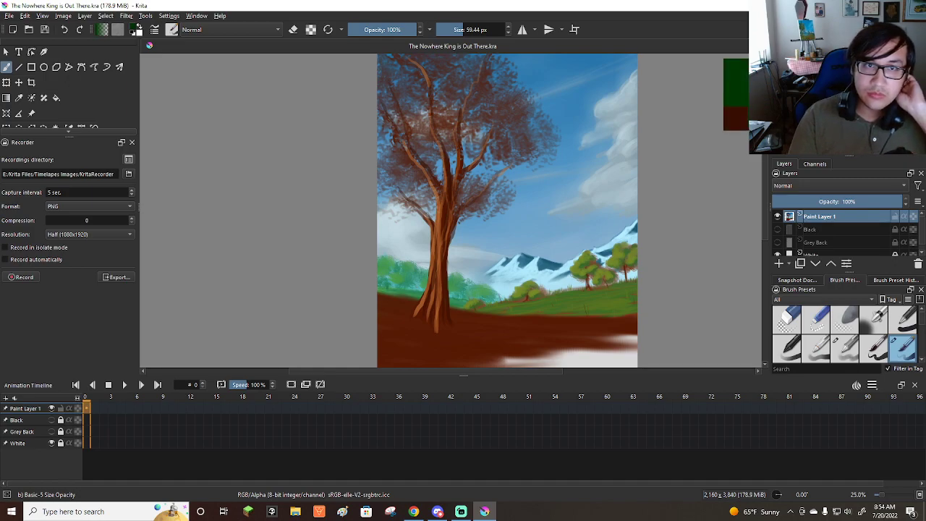
{"action": "left_click", "coordinate": [851, 94]}
{"action": "left_click", "coordinate": [843, 87]}
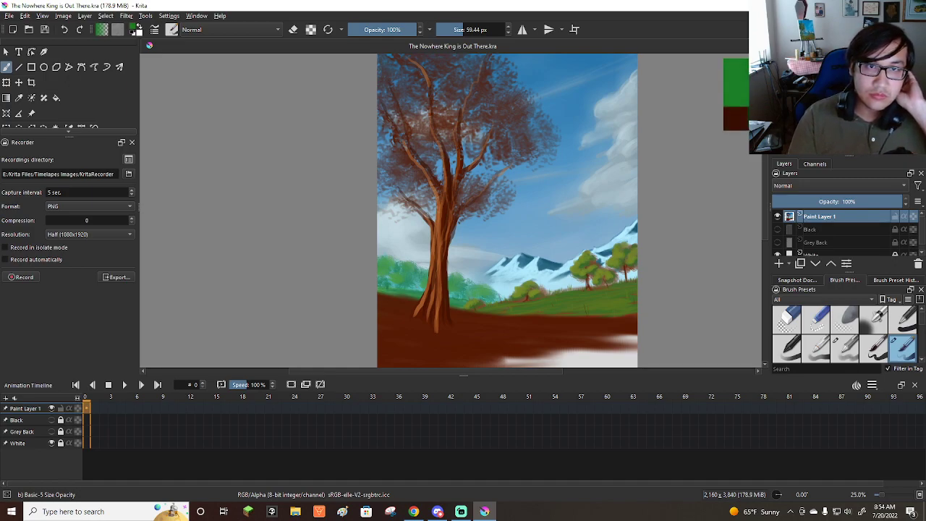
{"action": "left_click", "coordinate": [857, 64]}
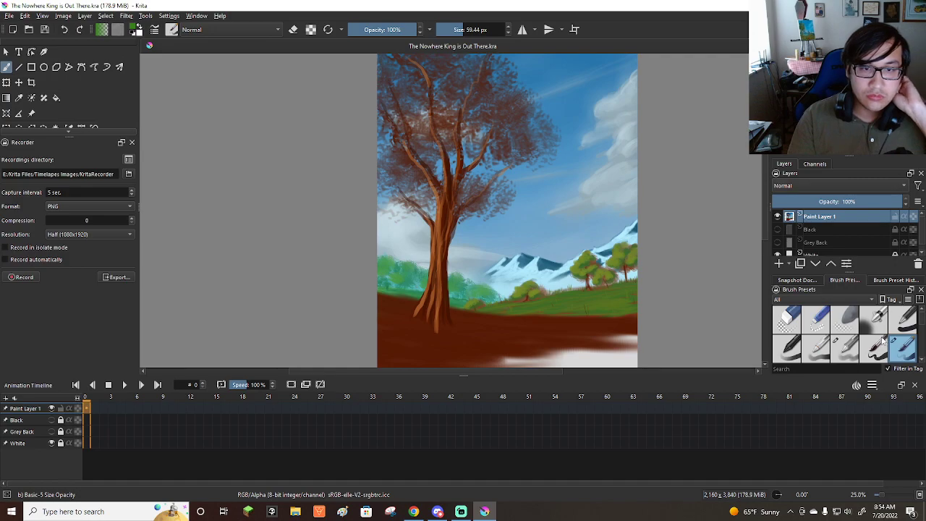
{"action": "left_click", "coordinate": [816, 347]}
{"action": "left_click_drag", "start_coordinate": [480, 102], "coordinate": [457, 98]}
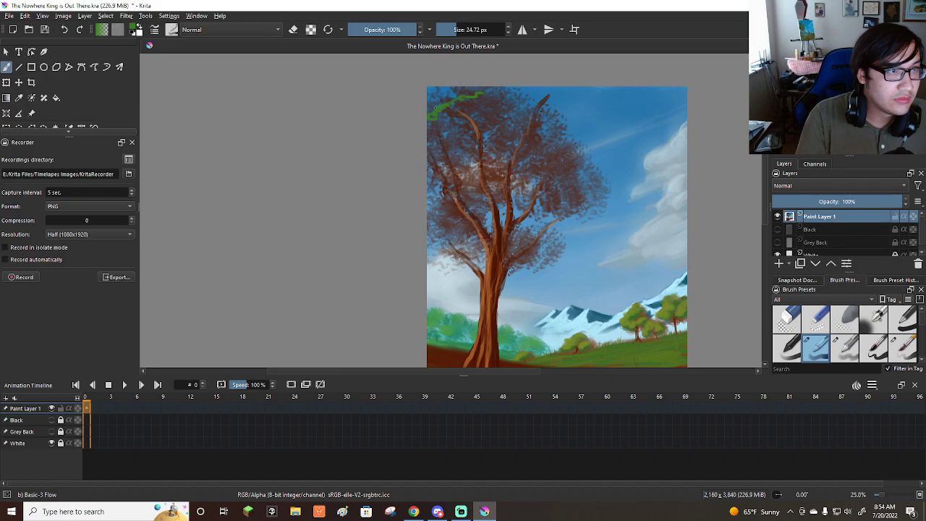
{"action": "key", "text": "ctrl+z"}
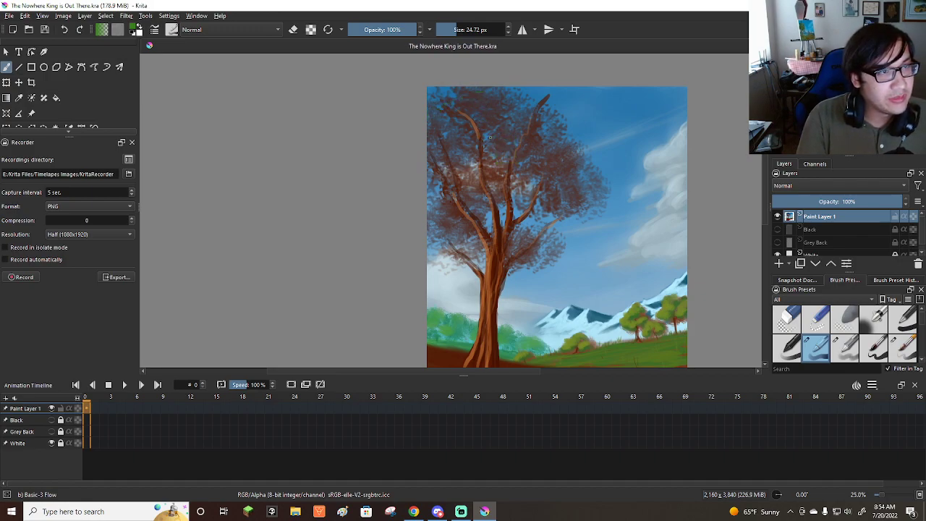
Choose the Wet Bristles Rough brush preset for painting the foliage.
{"action": "scroll", "coordinate": [923, 322], "scroll_direction": "down", "scroll_amount": 3}
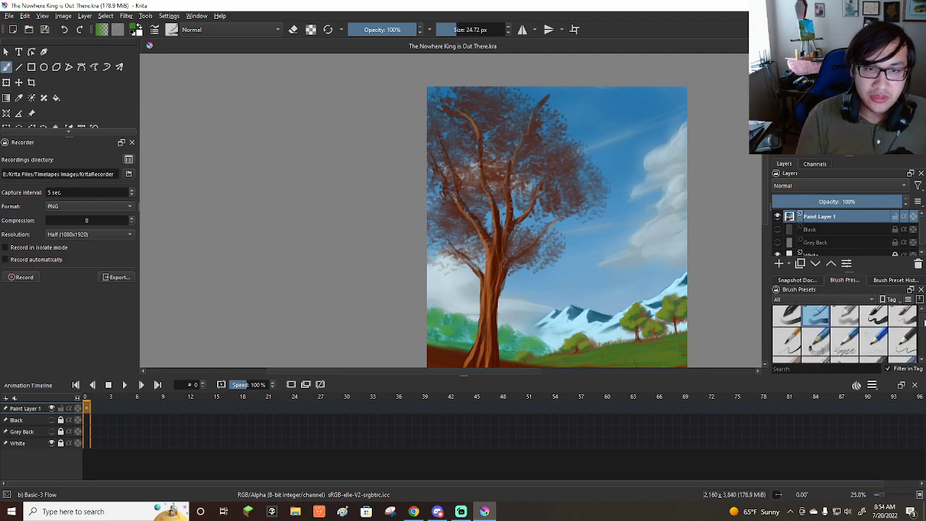
{"action": "scroll", "coordinate": [923, 322], "scroll_direction": "up", "scroll_amount": 3}
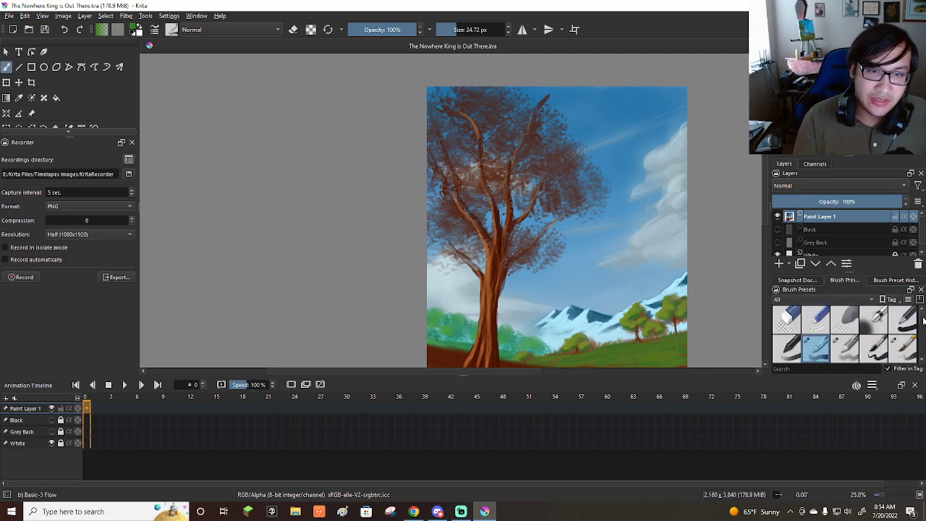
{"action": "scroll", "coordinate": [923, 322], "scroll_direction": "down", "scroll_amount": 5}
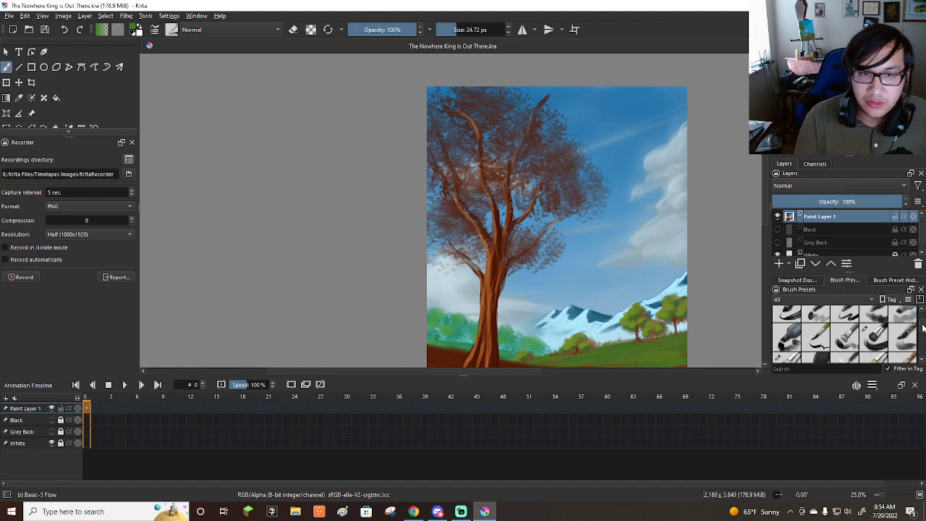
{"action": "scroll", "coordinate": [923, 328], "scroll_direction": "up", "scroll_amount": 5}
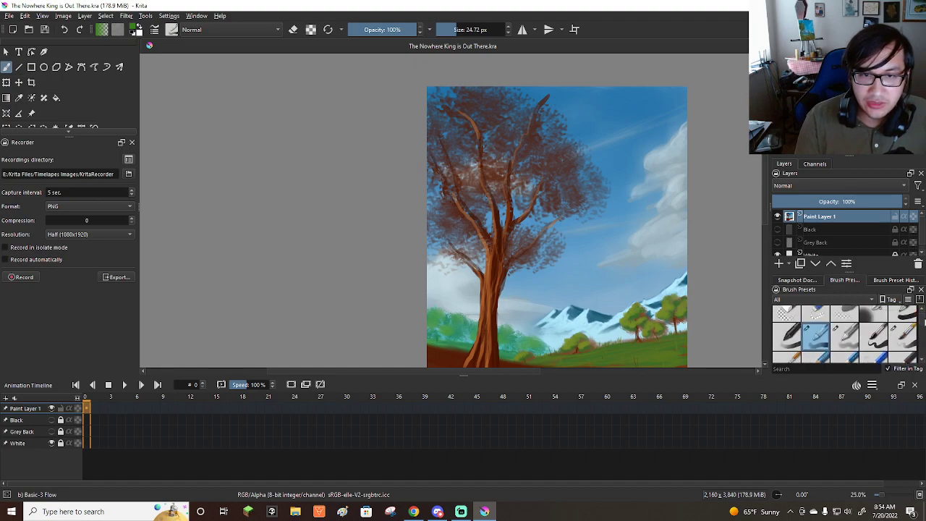
{"action": "scroll", "coordinate": [924, 328], "scroll_direction": "down", "scroll_amount": 5}
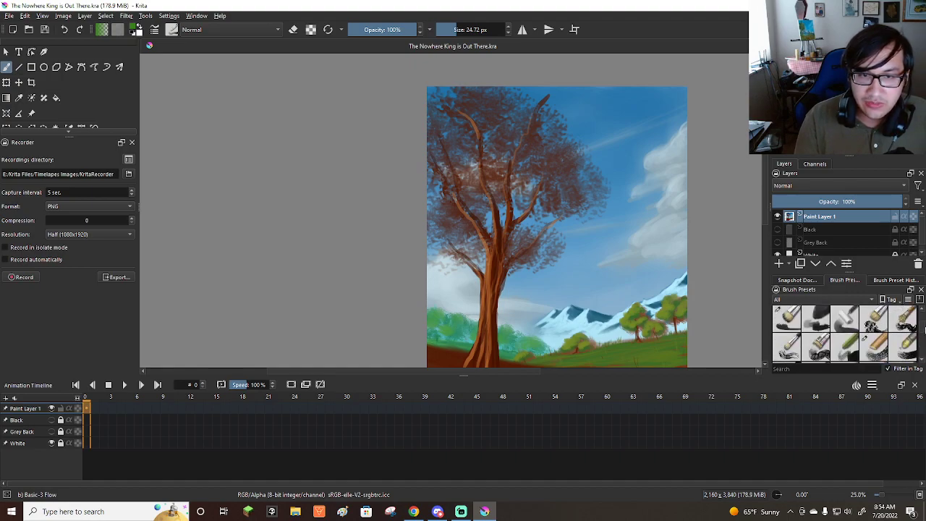
{"action": "scroll", "coordinate": [924, 327], "scroll_direction": "up", "scroll_amount": 5}
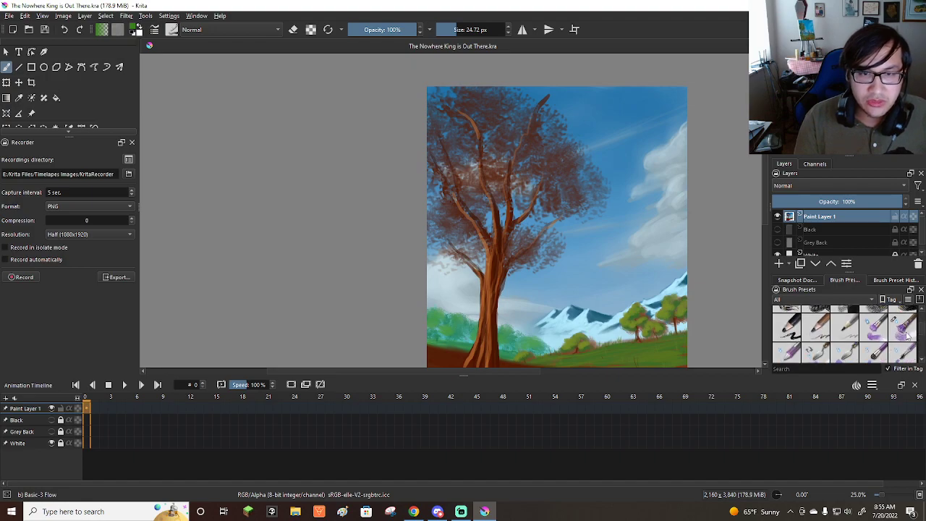
{"action": "left_click", "coordinate": [903, 322]}
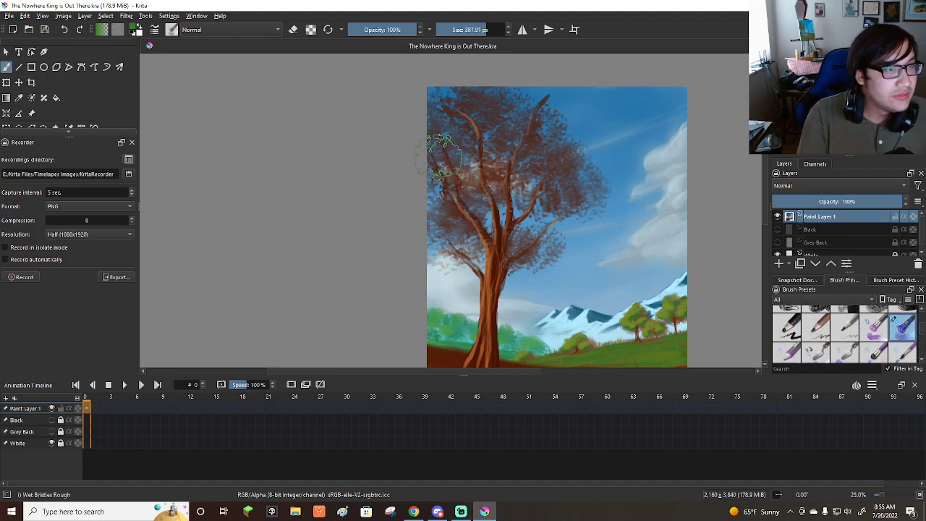
Paint large medium-green foliage clumps over the tree's crown and branches with a brush size of 136.67 px, undoing unwanted strokes.
{"action": "mouse_move", "coordinate": [430, 155]}
{"action": "left_mouse_down"}
{"action": "mouse_move", "coordinate": [446, 159]}
{"action": "mouse_move", "coordinate": [458, 135]}
{"action": "mouse_move", "coordinate": [464, 115]}
{"action": "mouse_move", "coordinate": [447, 109]}
{"action": "mouse_move", "coordinate": [474, 148]}
{"action": "left_mouse_up"}
{"action": "mouse_move", "coordinate": [463, 187]}
{"action": "left_mouse_down"}
{"action": "mouse_move", "coordinate": [440, 221]}
{"action": "mouse_move", "coordinate": [456, 206]}
{"action": "mouse_move", "coordinate": [467, 224]}
{"action": "mouse_move", "coordinate": [456, 239]}
{"action": "mouse_move", "coordinate": [479, 225]}
{"action": "mouse_move", "coordinate": [463, 152]}
{"action": "mouse_move", "coordinate": [491, 123]}
{"action": "mouse_move", "coordinate": [524, 181]}
{"action": "mouse_move", "coordinate": [510, 192]}
{"action": "mouse_move", "coordinate": [532, 188]}
{"action": "mouse_move", "coordinate": [532, 152]}
{"action": "mouse_move", "coordinate": [446, 230]}
{"action": "mouse_move", "coordinate": [456, 217]}
{"action": "mouse_move", "coordinate": [419, 213]}
{"action": "mouse_move", "coordinate": [445, 207]}
{"action": "mouse_move", "coordinate": [416, 207]}
{"action": "left_mouse_up"}
{"action": "key", "text": "ctrl+z"}
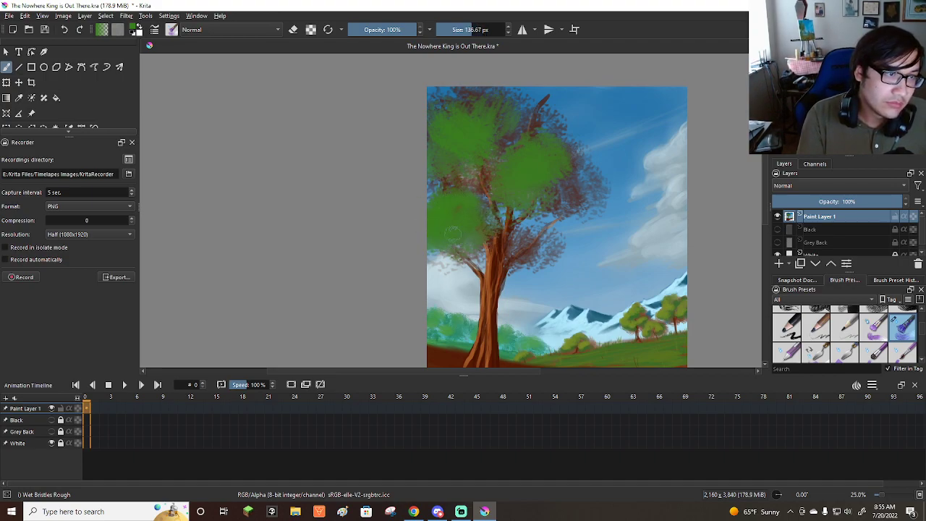
{"action": "mouse_move", "coordinate": [509, 241]}
{"action": "left_mouse_down"}
{"action": "mouse_move", "coordinate": [540, 236]}
{"action": "mouse_move", "coordinate": [518, 226]}
{"action": "mouse_move", "coordinate": [528, 210]}
{"action": "mouse_move", "coordinate": [548, 210]}
{"action": "mouse_move", "coordinate": [513, 241]}
{"action": "mouse_move", "coordinate": [528, 206]}
{"action": "mouse_move", "coordinate": [536, 215]}
{"action": "mouse_move", "coordinate": [562, 204]}
{"action": "mouse_move", "coordinate": [545, 193]}
{"action": "mouse_move", "coordinate": [485, 220]}
{"action": "mouse_move", "coordinate": [483, 196]}
{"action": "mouse_move", "coordinate": [501, 210]}
{"action": "mouse_move", "coordinate": [468, 195]}
{"action": "left_mouse_up"}
{"action": "key", "text": "ctrl+z"}
{"action": "mouse_move", "coordinate": [450, 253]}
{"action": "left_mouse_down"}
{"action": "mouse_move", "coordinate": [485, 233]}
{"action": "mouse_move", "coordinate": [498, 182]}
{"action": "mouse_move", "coordinate": [542, 139]}
{"action": "mouse_move", "coordinate": [555, 165]}
{"action": "mouse_move", "coordinate": [584, 167]}
{"action": "mouse_move", "coordinate": [588, 181]}
{"action": "mouse_move", "coordinate": [575, 181]}
{"action": "left_mouse_up"}
{"action": "mouse_move", "coordinate": [491, 103]}
{"action": "left_mouse_down"}
{"action": "mouse_move", "coordinate": [440, 109]}
{"action": "mouse_move", "coordinate": [426, 132]}
{"action": "mouse_move", "coordinate": [446, 87]}
{"action": "mouse_move", "coordinate": [453, 92]}
{"action": "mouse_move", "coordinate": [444, 96]}
{"action": "mouse_move", "coordinate": [474, 95]}
{"action": "mouse_move", "coordinate": [471, 111]}
{"action": "mouse_move", "coordinate": [418, 160]}
{"action": "mouse_move", "coordinate": [456, 162]}
{"action": "mouse_move", "coordinate": [536, 99]}
{"action": "mouse_move", "coordinate": [511, 105]}
{"action": "left_mouse_up"}
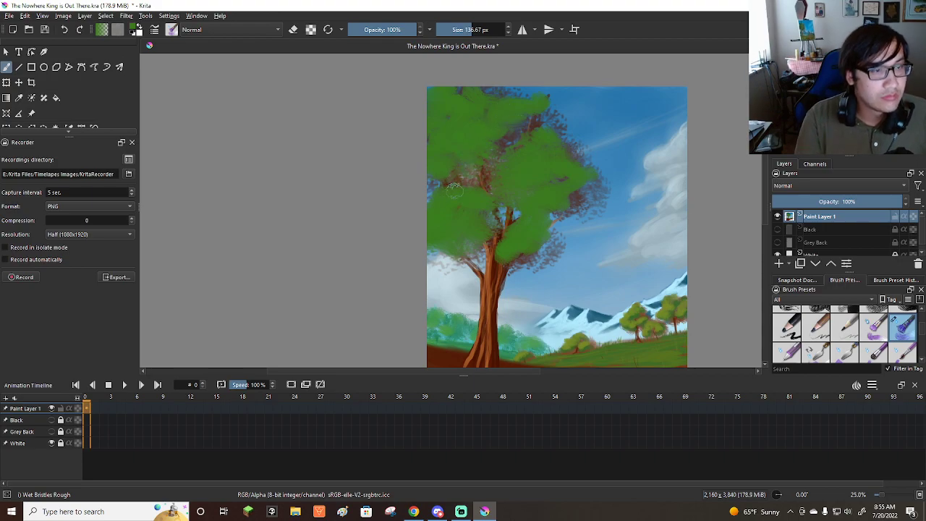
Pick a yellowish green and brush lighter leaf masses over the green foliage clumps, with the brush size set to 205.31 px.
{"action": "scroll", "coordinate": [464, 164], "scroll_direction": "down", "scroll_amount": 3}
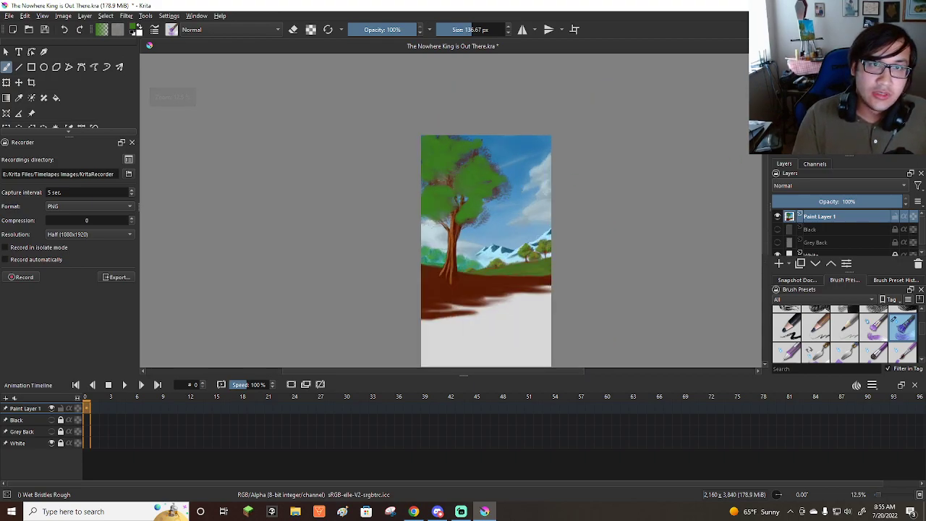
{"action": "left_click", "coordinate": [845, 106]}
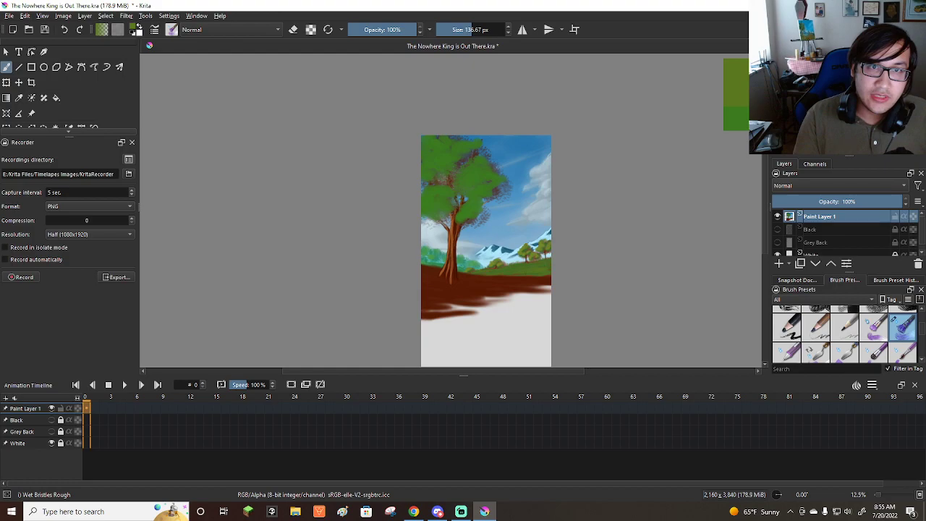
{"action": "left_click", "coordinate": [845, 101]}
{"action": "scroll", "coordinate": [546, 184], "scroll_direction": "up", "scroll_amount": 2}
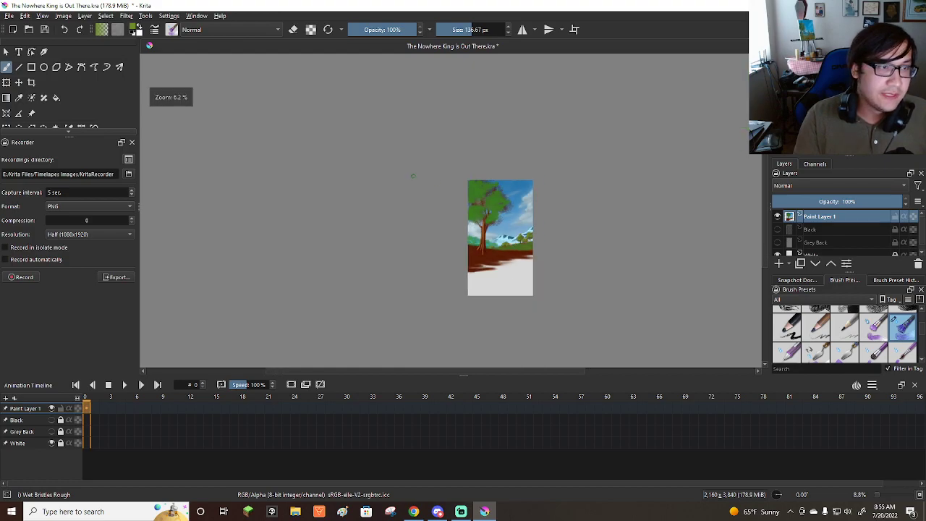
{"action": "mouse_move", "coordinate": [486, 119]}
{"action": "left_mouse_down"}
{"action": "mouse_move", "coordinate": [442, 117]}
{"action": "mouse_move", "coordinate": [438, 135]}
{"action": "mouse_move", "coordinate": [467, 140]}
{"action": "mouse_move", "coordinate": [440, 154]}
{"action": "mouse_move", "coordinate": [501, 138]}
{"action": "mouse_move", "coordinate": [442, 170]}
{"action": "mouse_move", "coordinate": [499, 167]}
{"action": "mouse_move", "coordinate": [481, 181]}
{"action": "mouse_move", "coordinate": [495, 165]}
{"action": "mouse_move", "coordinate": [470, 168]}
{"action": "mouse_move", "coordinate": [506, 191]}
{"action": "mouse_move", "coordinate": [535, 168]}
{"action": "mouse_move", "coordinate": [470, 163]}
{"action": "left_mouse_up"}
{"action": "mouse_move", "coordinate": [559, 170]}
{"action": "left_mouse_down"}
{"action": "mouse_move", "coordinate": [539, 155]}
{"action": "mouse_move", "coordinate": [524, 173]}
{"action": "mouse_move", "coordinate": [544, 135]}
{"action": "mouse_move", "coordinate": [527, 153]}
{"action": "mouse_move", "coordinate": [535, 130]}
{"action": "mouse_move", "coordinate": [516, 119]}
{"action": "left_mouse_up"}
{"action": "mouse_move", "coordinate": [534, 186]}
{"action": "left_mouse_down"}
{"action": "mouse_move", "coordinate": [517, 212]}
{"action": "mouse_move", "coordinate": [552, 202]}
{"action": "mouse_move", "coordinate": [556, 180]}
{"action": "mouse_move", "coordinate": [553, 208]}
{"action": "mouse_move", "coordinate": [517, 262]}
{"action": "mouse_move", "coordinate": [559, 223]}
{"action": "mouse_move", "coordinate": [450, 221]}
{"action": "mouse_move", "coordinate": [439, 246]}
{"action": "mouse_move", "coordinate": [476, 240]}
{"action": "left_mouse_up"}
{"action": "key", "text": "bracketright"}
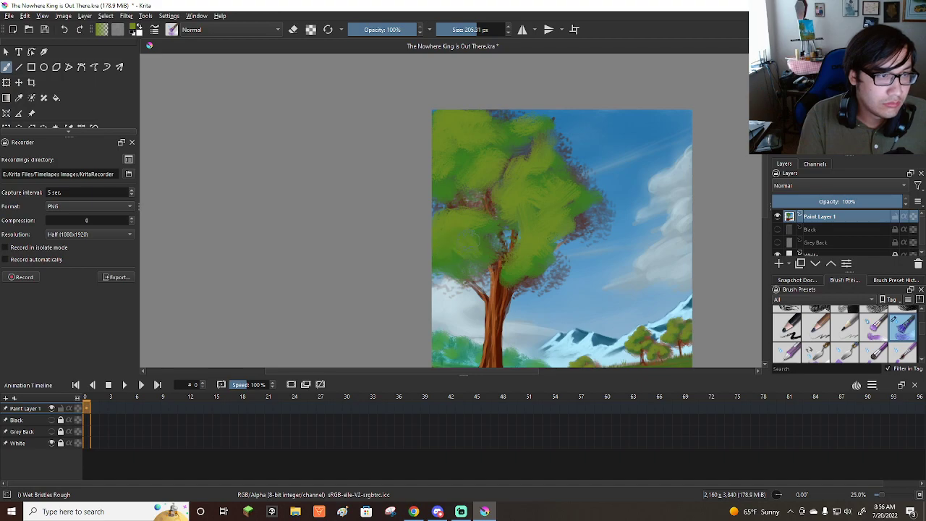
Pick a lighter yellow-green and paint highlights on the foliage clumps at a brush size of 115.95 px, undoing the stray strokes.
{"action": "scroll", "coordinate": [503, 212], "scroll_direction": "down", "scroll_amount": 3}
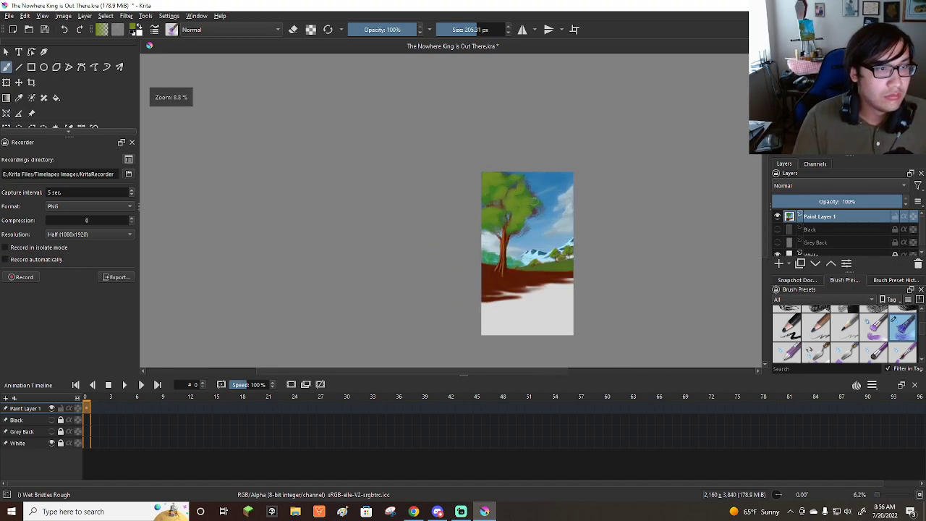
{"action": "scroll", "coordinate": [535, 199], "scroll_direction": "up", "scroll_amount": 3}
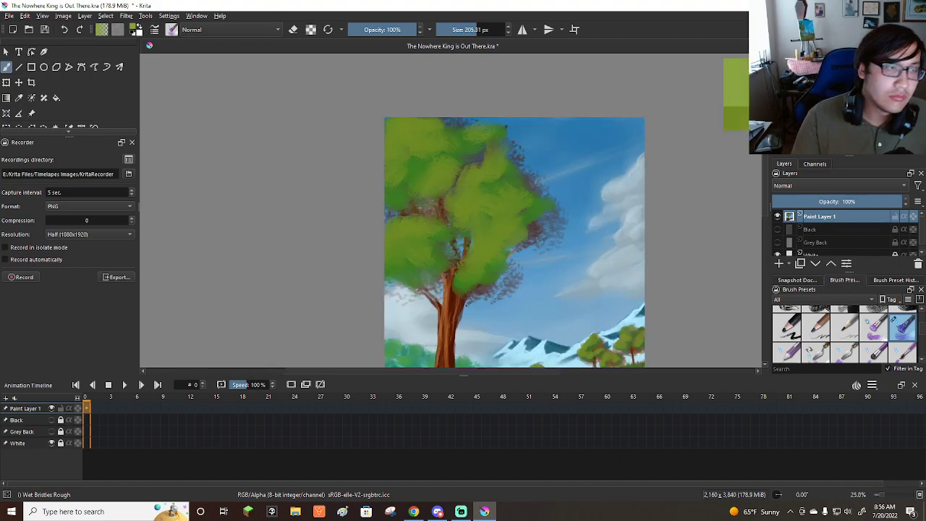
{"action": "left_click_drag", "start_coordinate": [384, 134], "coordinate": [385, 135], "text": "shift"}
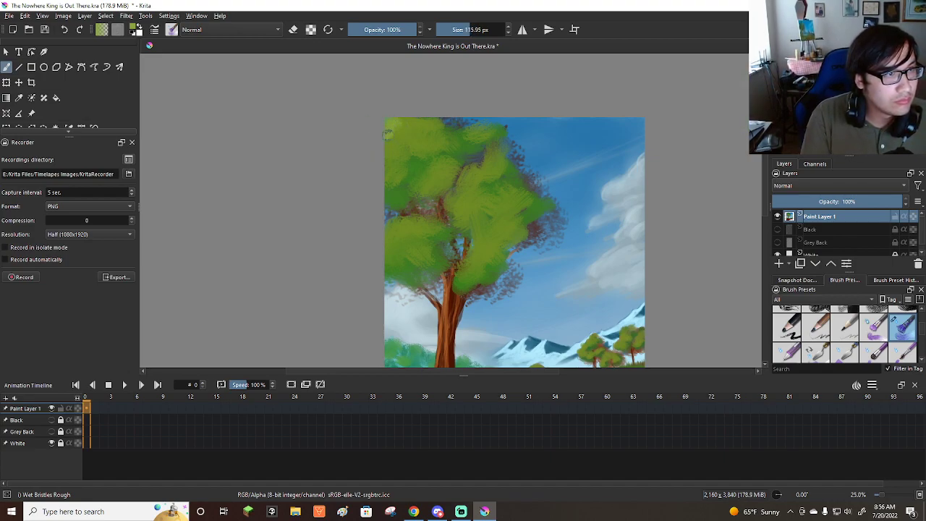
{"action": "mouse_move", "coordinate": [415, 121]}
{"action": "left_mouse_down"}
{"action": "mouse_move", "coordinate": [395, 132]}
{"action": "mouse_move", "coordinate": [402, 130]}
{"action": "mouse_move", "coordinate": [400, 148]}
{"action": "mouse_move", "coordinate": [421, 135]}
{"action": "left_mouse_up"}
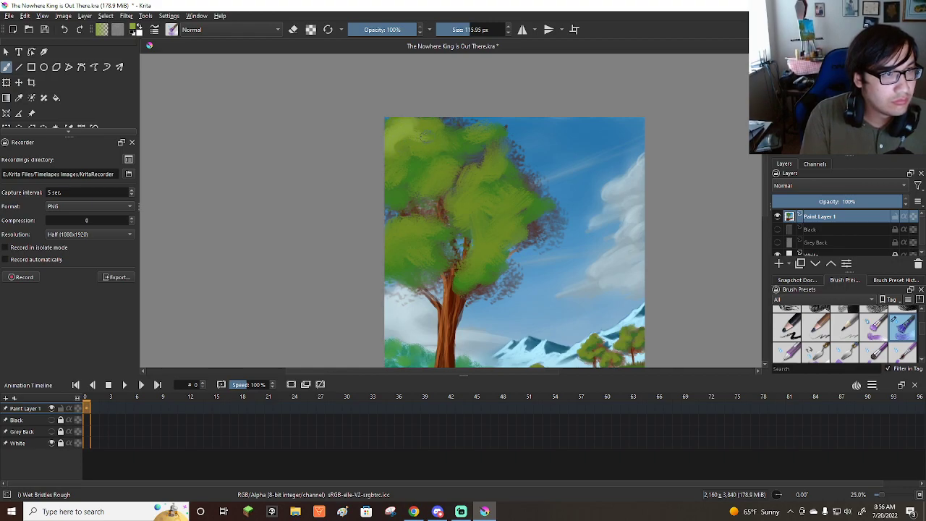
{"action": "mouse_move", "coordinate": [477, 181]}
{"action": "left_mouse_down"}
{"action": "mouse_move", "coordinate": [463, 203]}
{"action": "mouse_move", "coordinate": [478, 194]}
{"action": "mouse_move", "coordinate": [495, 220]}
{"action": "mouse_move", "coordinate": [487, 215]}
{"action": "mouse_move", "coordinate": [485, 241]}
{"action": "left_mouse_up"}
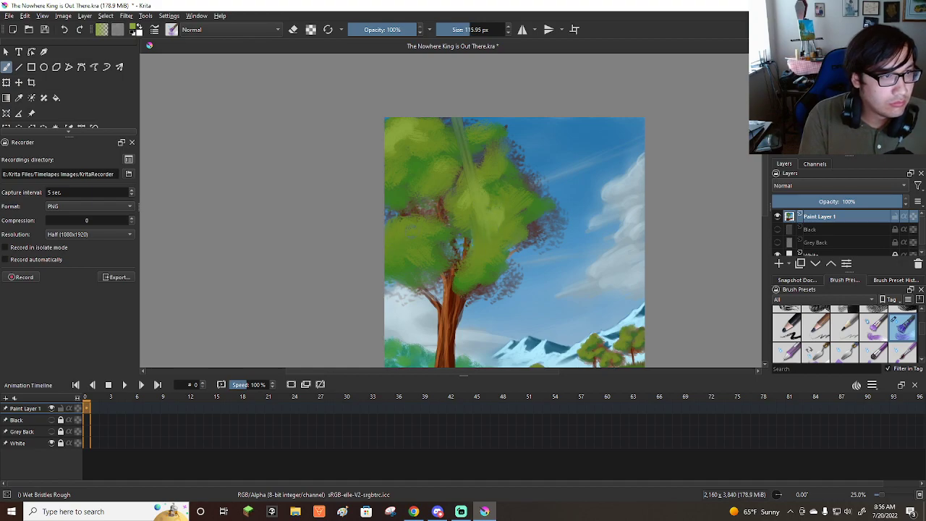
{"action": "key", "text": "ctrl+z"}
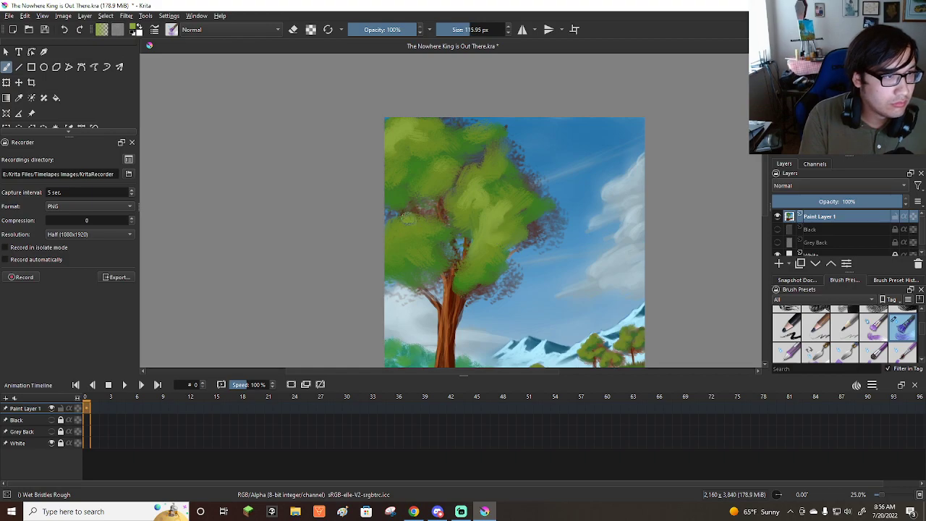
{"action": "left_click_drag", "start_coordinate": [412, 236], "coordinate": [501, 235]}
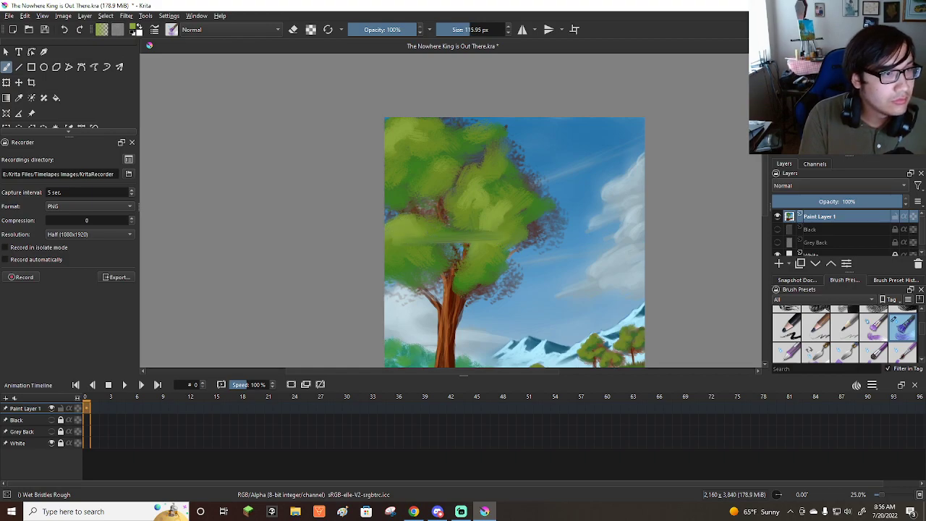
{"action": "key", "text": "ctrl+z"}
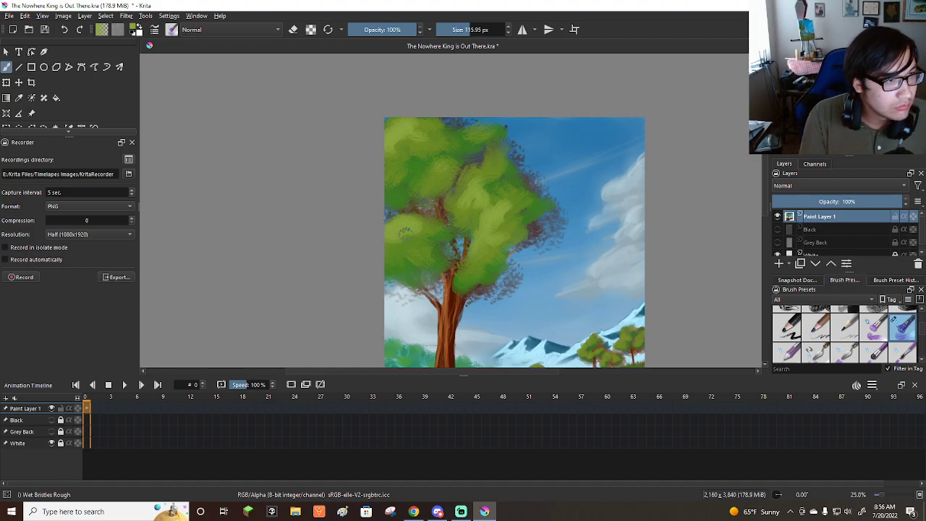
Switch to the Bristles-5 Flat brush preset with the medium green as painting colour.
{"action": "scroll", "coordinate": [465, 170], "scroll_direction": "down", "scroll_amount": 4}
{"action": "scroll", "coordinate": [465, 194], "scroll_direction": "up", "scroll_amount": 3}
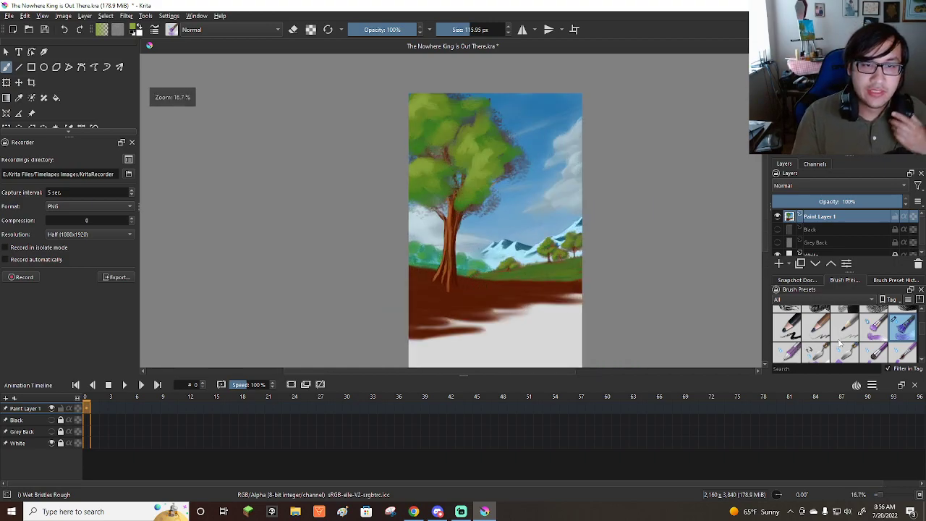
{"action": "scroll", "coordinate": [838, 342], "scroll_direction": "down", "scroll_amount": 2}
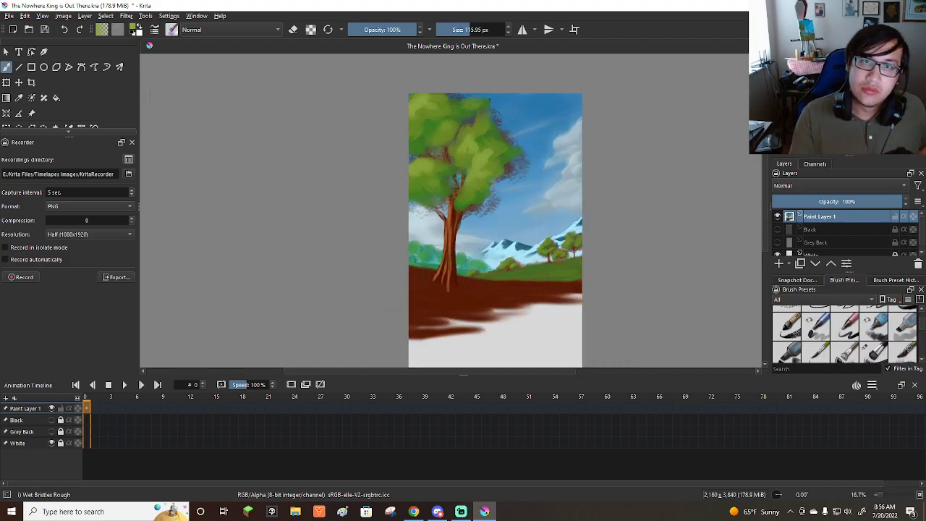
{"action": "scroll", "coordinate": [872, 346], "scroll_direction": "down", "scroll_amount": 2}
{"action": "scroll", "coordinate": [824, 343], "scroll_direction": "down", "scroll_amount": 3}
{"action": "left_click", "coordinate": [792, 349]}
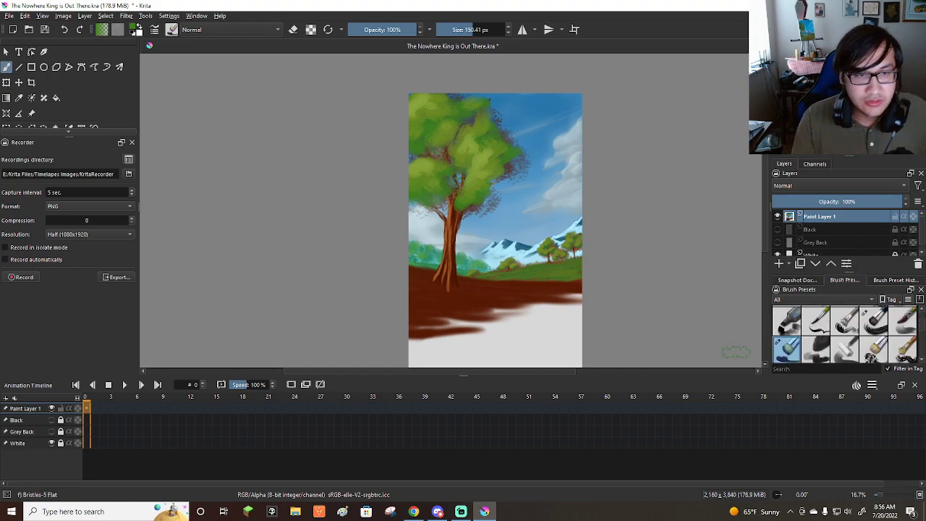
Paint medium green grass over the reddish-brown ground around the tree, using a brush size of up to 142.61 px.
{"action": "scroll", "coordinate": [469, 293], "scroll_direction": "up", "scroll_amount": 1}
{"action": "left_click_drag", "start_coordinate": [360, 257], "coordinate": [346, 247], "text": "shift"}
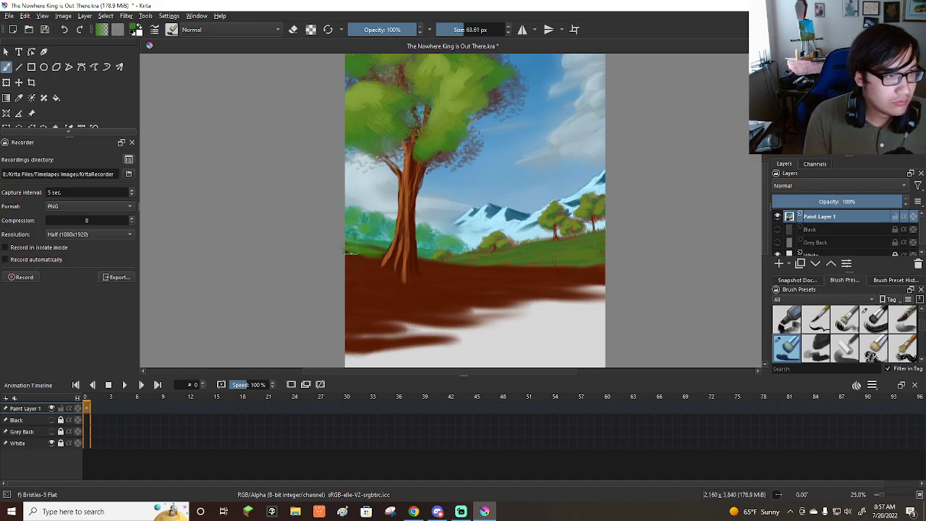
{"action": "mouse_move", "coordinate": [440, 267]}
{"action": "left_mouse_down"}
{"action": "mouse_move", "coordinate": [525, 277]}
{"action": "mouse_move", "coordinate": [436, 262]}
{"action": "mouse_move", "coordinate": [557, 271]}
{"action": "mouse_move", "coordinate": [516, 274]}
{"action": "mouse_move", "coordinate": [598, 269]}
{"action": "mouse_move", "coordinate": [445, 275]}
{"action": "mouse_move", "coordinate": [504, 284]}
{"action": "mouse_move", "coordinate": [479, 288]}
{"action": "mouse_move", "coordinate": [435, 290]}
{"action": "mouse_move", "coordinate": [490, 285]}
{"action": "mouse_move", "coordinate": [337, 284]}
{"action": "mouse_move", "coordinate": [390, 295]}
{"action": "mouse_move", "coordinate": [333, 260]}
{"action": "mouse_move", "coordinate": [384, 297]}
{"action": "mouse_move", "coordinate": [340, 260]}
{"action": "mouse_move", "coordinate": [382, 285]}
{"action": "mouse_move", "coordinate": [324, 261]}
{"action": "mouse_move", "coordinate": [435, 302]}
{"action": "mouse_move", "coordinate": [488, 297]}
{"action": "mouse_move", "coordinate": [346, 273]}
{"action": "mouse_move", "coordinate": [374, 270]}
{"action": "mouse_move", "coordinate": [387, 287]}
{"action": "mouse_move", "coordinate": [346, 298]}
{"action": "mouse_move", "coordinate": [383, 310]}
{"action": "mouse_move", "coordinate": [315, 326]}
{"action": "mouse_move", "coordinate": [386, 326]}
{"action": "mouse_move", "coordinate": [345, 303]}
{"action": "mouse_move", "coordinate": [488, 303]}
{"action": "mouse_move", "coordinate": [485, 285]}
{"action": "mouse_move", "coordinate": [515, 287]}
{"action": "left_mouse_up"}
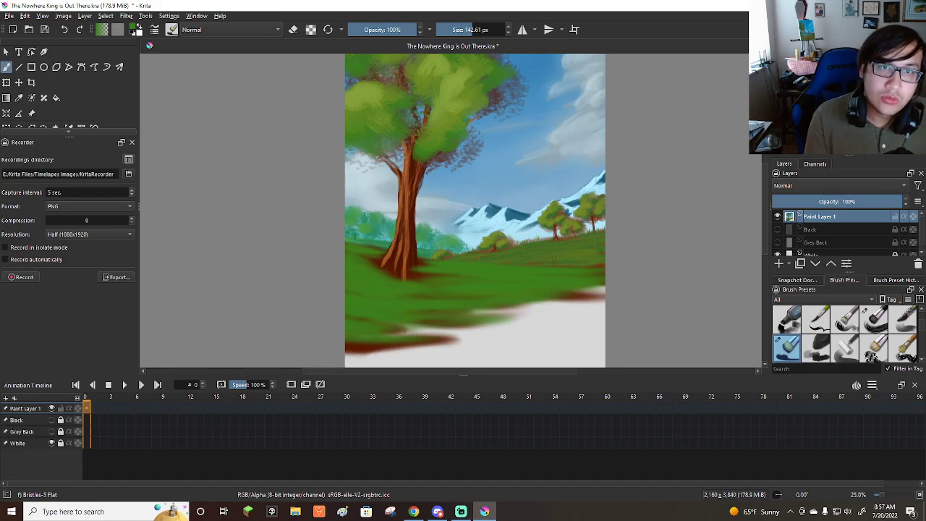
{"action": "left_click", "coordinate": [843, 105]}
{"action": "left_click_drag", "start_coordinate": [438, 268], "coordinate": [418, 267], "text": "shift"}
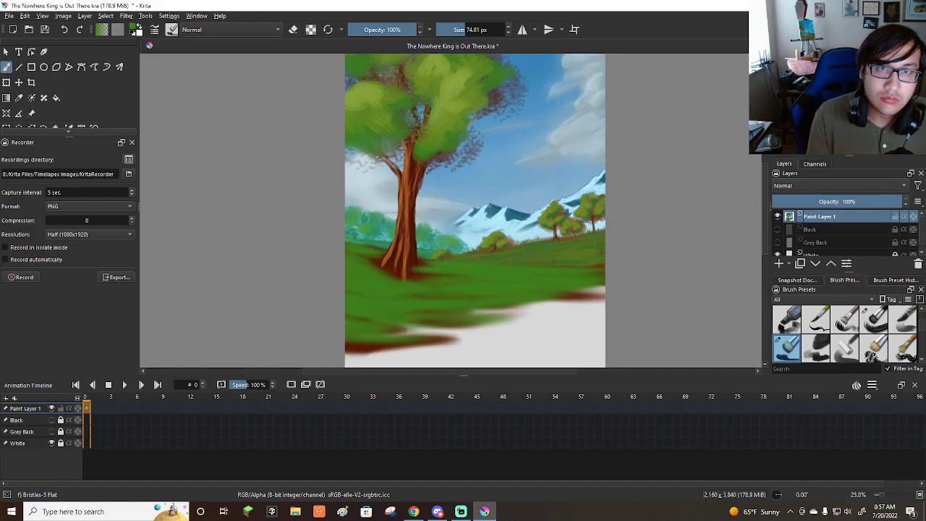
Paint thin green grass blades around the tree base and along the meadow at 28.21 px, with the canvas temporarily rotated 90°.
{"action": "mouse_move", "coordinate": [477, 327]}
{"action": "left_mouse_down", "text": "shift"}
{"action": "mouse_move", "coordinate": [457, 330]}
{"action": "mouse_move", "coordinate": [333, 239]}
{"action": "left_mouse_up", "text": "shift"}
{"action": "left_click_drag", "start_coordinate": [405, 199], "coordinate": [387, 177], "text": "shift"}
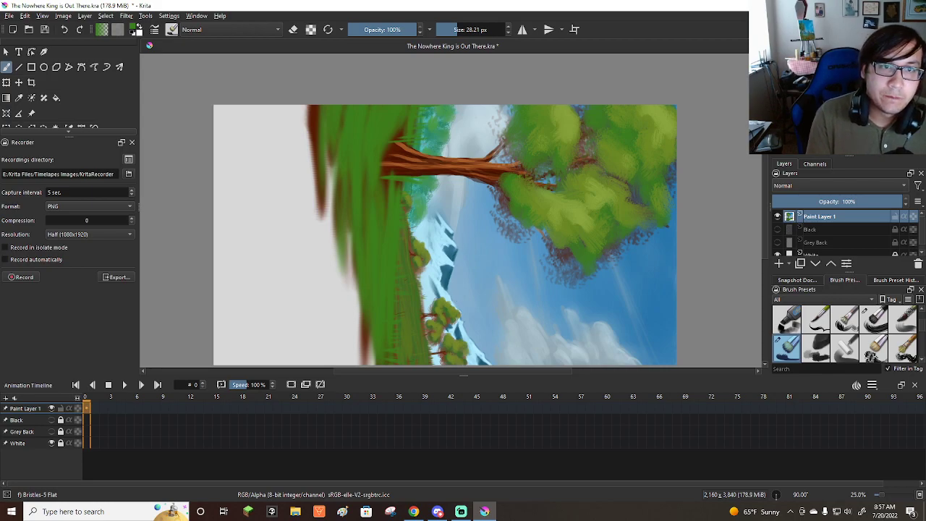
{"action": "key", "text": "5"}
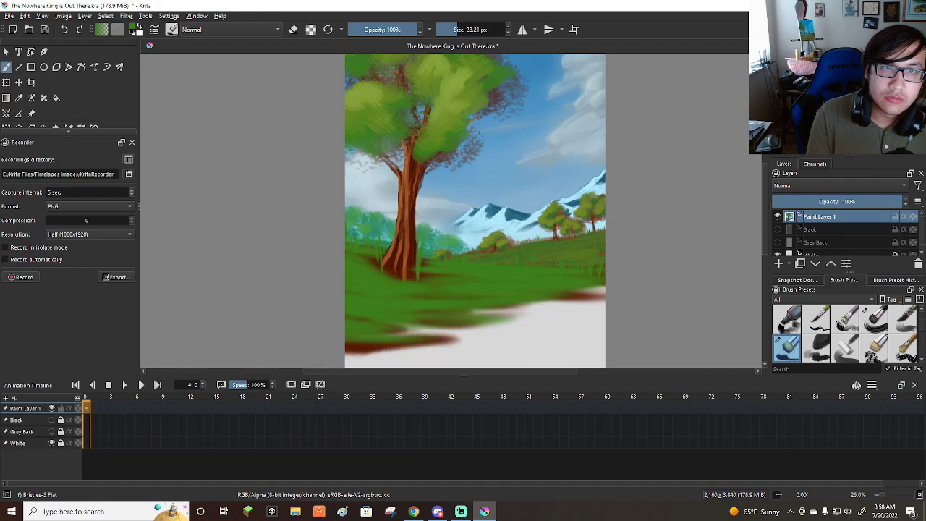
Pick a yellowish green and brush light horizontal streaks across the grassy ground at a brush size of 110.05 px.
{"action": "left_click", "coordinate": [842, 58]}
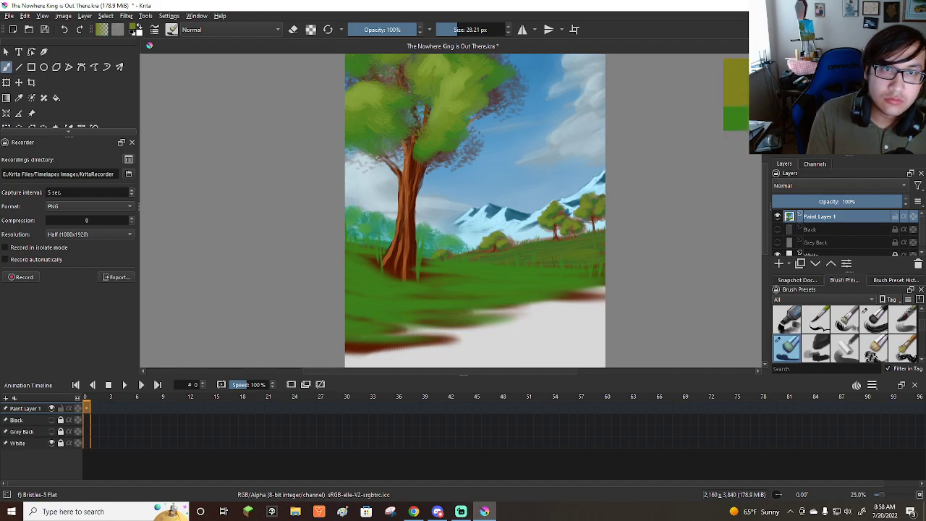
{"action": "left_click_drag", "start_coordinate": [842, 58], "coordinate": [846, 52]}
{"action": "mouse_move", "coordinate": [354, 278]}
{"action": "left_mouse_down"}
{"action": "mouse_move", "coordinate": [482, 294]}
{"action": "mouse_move", "coordinate": [456, 297]}
{"action": "left_mouse_up"}
{"action": "left_click_drag", "start_coordinate": [363, 299], "coordinate": [463, 300]}
{"action": "left_click_drag", "start_coordinate": [364, 308], "coordinate": [447, 309]}
{"action": "left_click_drag", "start_coordinate": [447, 275], "coordinate": [535, 280]}
{"action": "mouse_move", "coordinate": [471, 279]}
{"action": "left_mouse_down"}
{"action": "mouse_move", "coordinate": [557, 280]}
{"action": "mouse_move", "coordinate": [542, 277]}
{"action": "left_mouse_up"}
{"action": "left_click_drag", "start_coordinate": [443, 272], "coordinate": [537, 280]}
{"action": "mouse_move", "coordinate": [427, 287]}
{"action": "left_mouse_down"}
{"action": "mouse_move", "coordinate": [552, 285]}
{"action": "mouse_move", "coordinate": [539, 291]}
{"action": "left_mouse_up"}
{"action": "left_click_drag", "start_coordinate": [362, 302], "coordinate": [453, 301]}
{"action": "left_click_drag", "start_coordinate": [352, 315], "coordinate": [403, 334]}
{"action": "left_click_drag", "start_coordinate": [350, 290], "coordinate": [449, 305]}
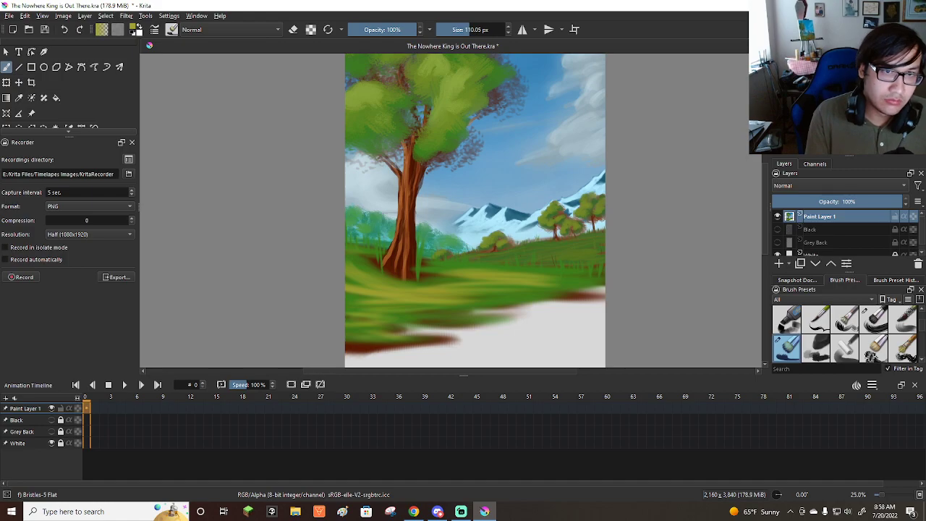
Rotate the canvas 90° and paint yellow-green grass blades around the tree trunk's base at a brush size of 20.41 px.
{"action": "key", "text": "6"}
{"action": "key", "text": "6"}
{"action": "key", "text": "6"}
{"action": "key", "text": "6"}
{"action": "key", "text": "6"}
{"action": "key", "text": "6"}
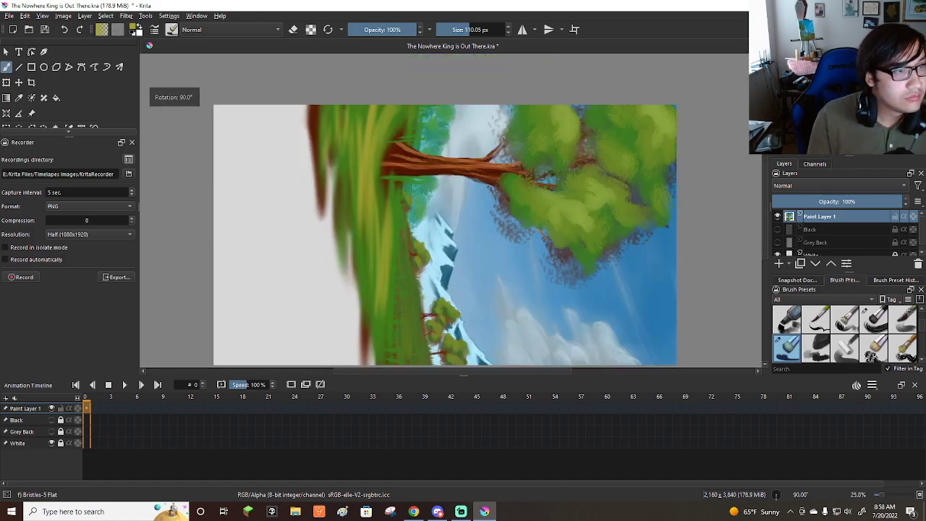
{"action": "key", "text": "plus"}
{"action": "key", "text": "bracketleft"}
{"action": "key", "text": "bracketleft"}
{"action": "key", "text": "bracketleft"}
{"action": "key", "text": "bracketleft"}
{"action": "key", "text": "bracketleft"}
{"action": "key", "text": "bracketleft"}
{"action": "key", "text": "bracketleft"}
{"action": "key", "text": "bracketleft"}
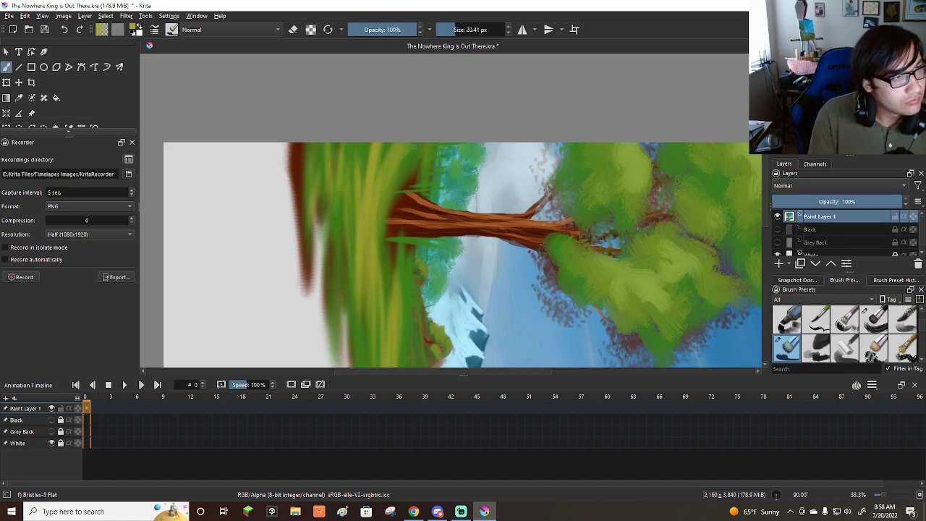
{"action": "mouse_move", "coordinate": [402, 159]}
{"action": "left_mouse_down"}
{"action": "mouse_move", "coordinate": [434, 159]}
{"action": "mouse_move", "coordinate": [417, 162]}
{"action": "left_mouse_up"}
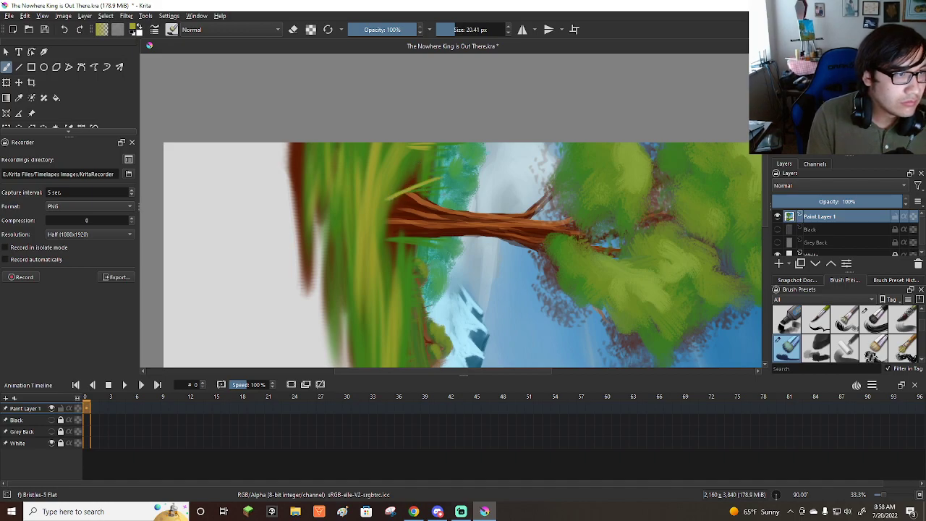
{"action": "mouse_move", "coordinate": [390, 193]}
{"action": "left_mouse_down"}
{"action": "mouse_move", "coordinate": [433, 189]}
{"action": "mouse_move", "coordinate": [423, 180]}
{"action": "mouse_move", "coordinate": [418, 193]}
{"action": "mouse_move", "coordinate": [439, 195]}
{"action": "mouse_move", "coordinate": [421, 199]}
{"action": "left_mouse_up"}
{"action": "mouse_move", "coordinate": [384, 232]}
{"action": "left_mouse_down"}
{"action": "mouse_move", "coordinate": [429, 235]}
{"action": "mouse_move", "coordinate": [425, 241]}
{"action": "left_mouse_up"}
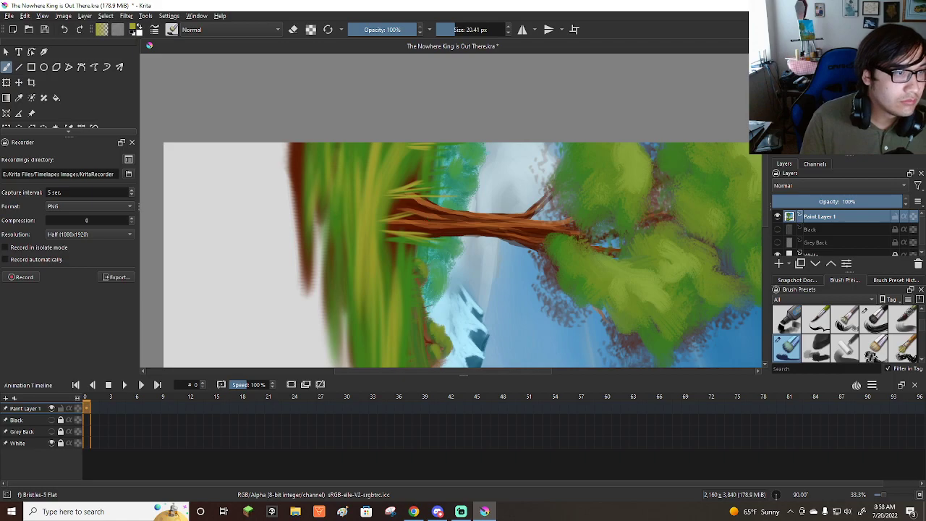
Add yellow-green blades across the meadow and green blades in the foreground, undo the stray stroke, and rotate the canvas upright.
{"action": "scroll", "coordinate": [430, 217], "scroll_direction": "down", "scroll_amount": 3}
{"action": "scroll", "coordinate": [431, 217], "scroll_direction": "up", "scroll_amount": 2}
{"action": "left_click_drag", "start_coordinate": [410, 311], "coordinate": [432, 316]}
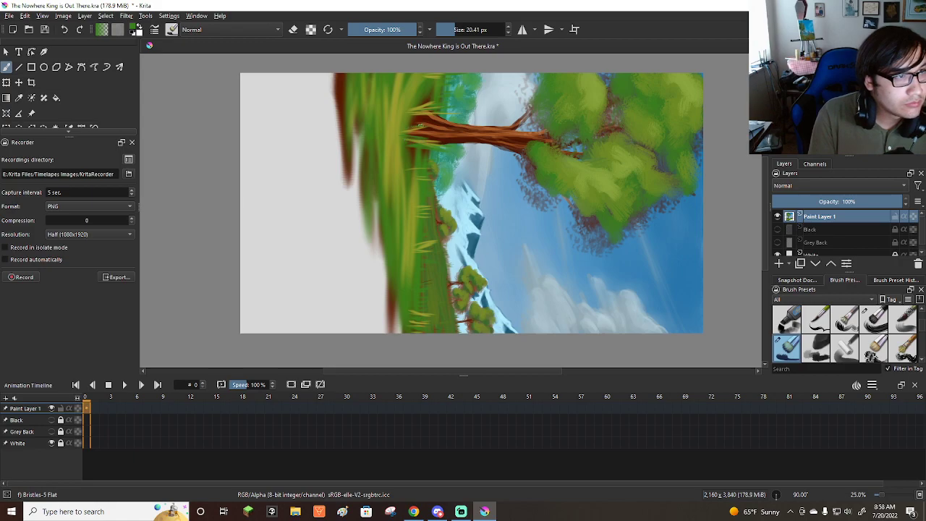
{"action": "left_click_drag", "start_coordinate": [449, 120], "coordinate": [492, 113]}
{"action": "key", "text": "ctrl+z"}
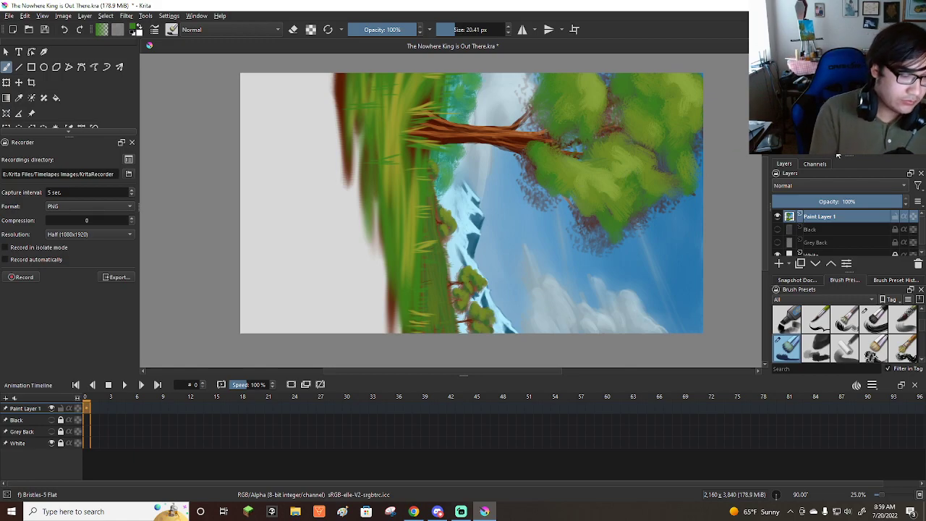
{"action": "key", "text": "5"}
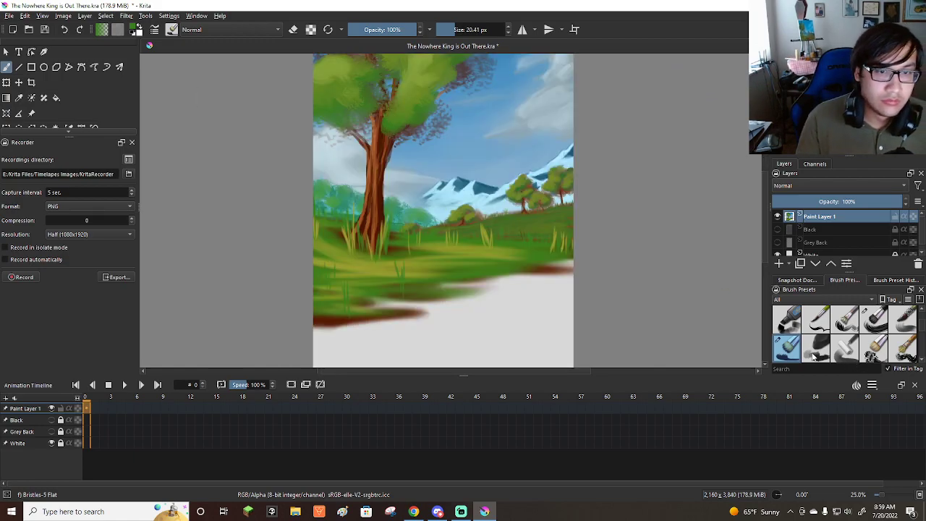
Paint thin dark-brown twigs beside the trunk and at both meadow edges with Basic-5 Size Opacity at 22.88 px, undoing stray strokes.
{"action": "scroll", "coordinate": [396, 266], "scroll_direction": "up", "scroll_amount": 3}
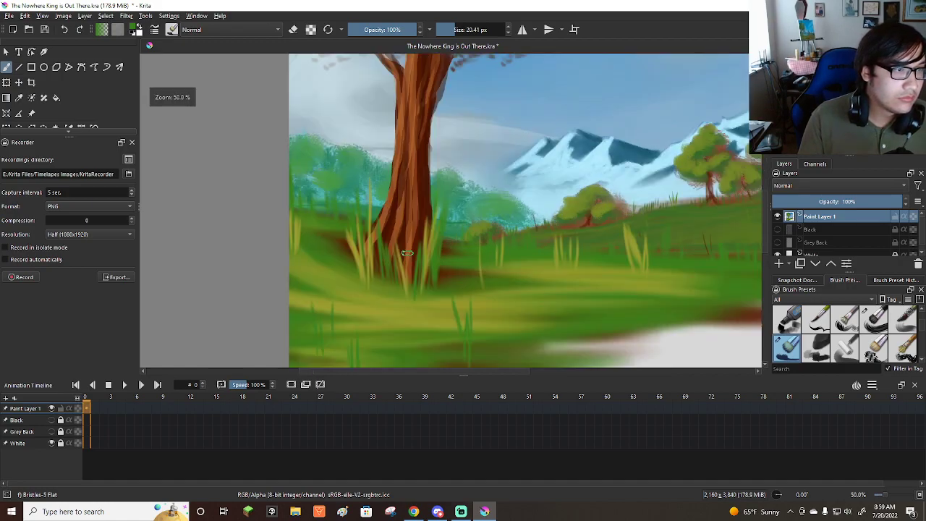
{"action": "scroll", "coordinate": [881, 325], "scroll_direction": "down", "scroll_amount": 2}
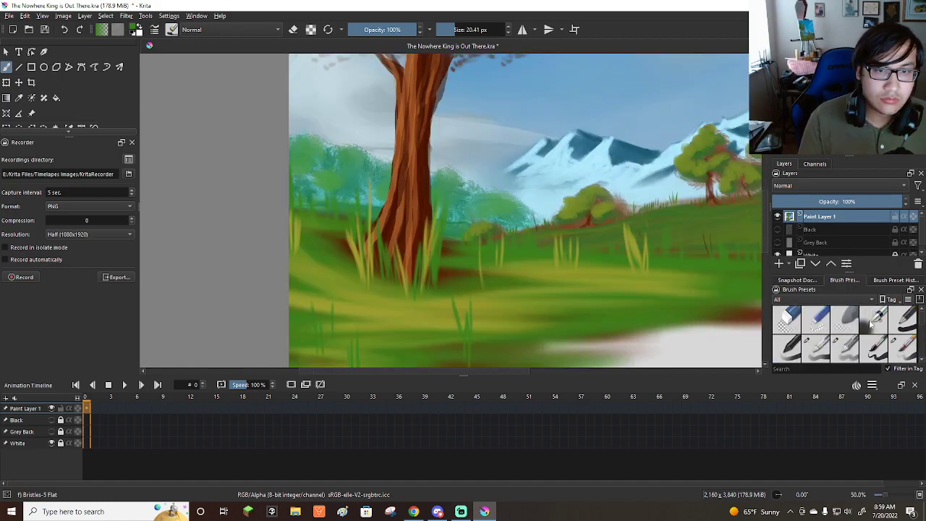
{"action": "left_click", "coordinate": [873, 348]}
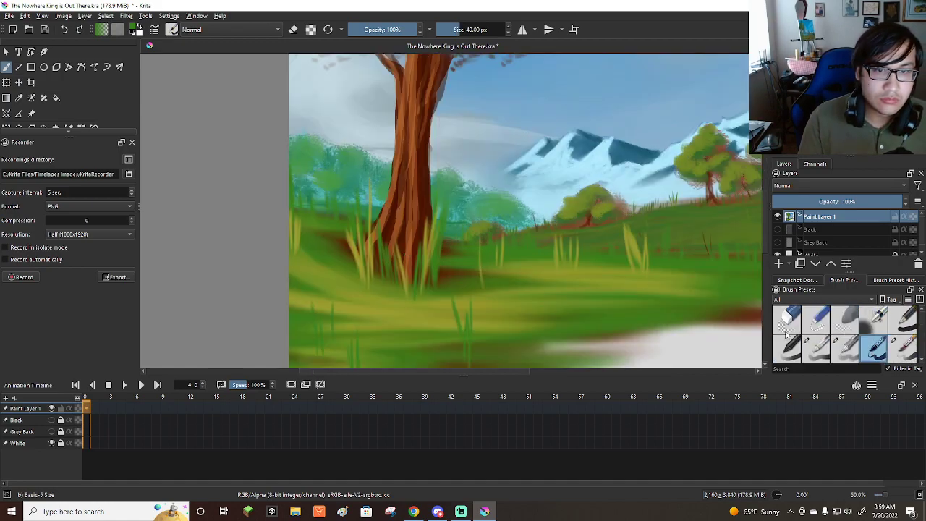
{"action": "left_click", "coordinate": [902, 348]}
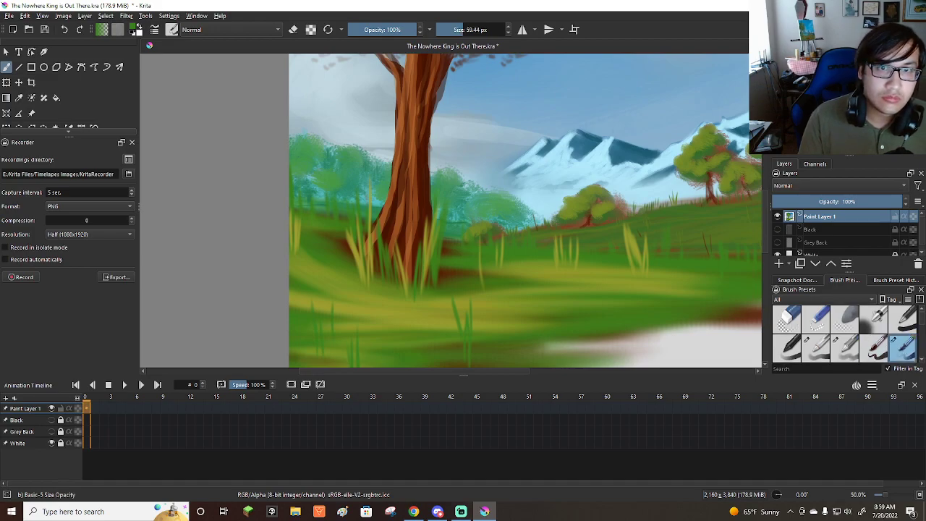
{"action": "key", "text": "minus"}
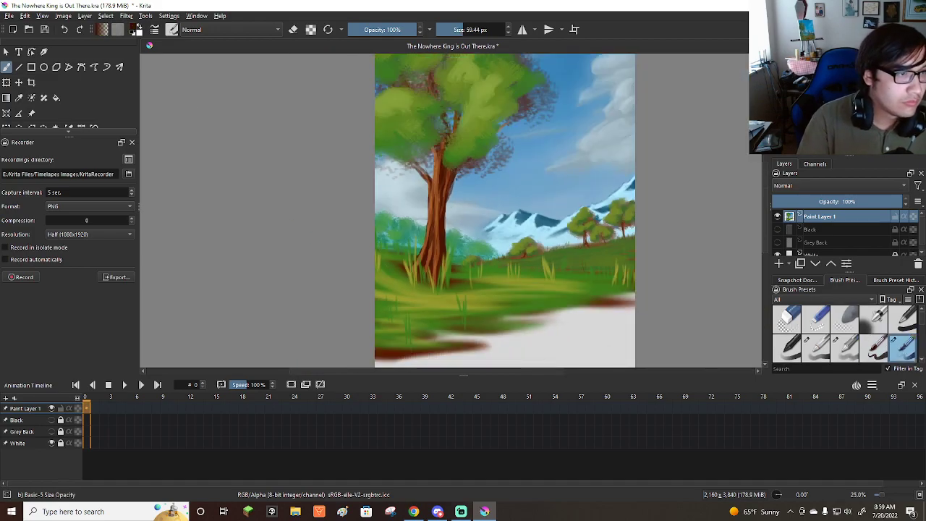
{"action": "mouse_move", "coordinate": [466, 287]}
{"action": "left_mouse_down", "text": "shift"}
{"action": "mouse_move", "coordinate": [446, 281]}
{"action": "mouse_move", "coordinate": [460, 245]}
{"action": "left_mouse_up", "text": "shift"}
{"action": "key", "text": "ctrl+z"}
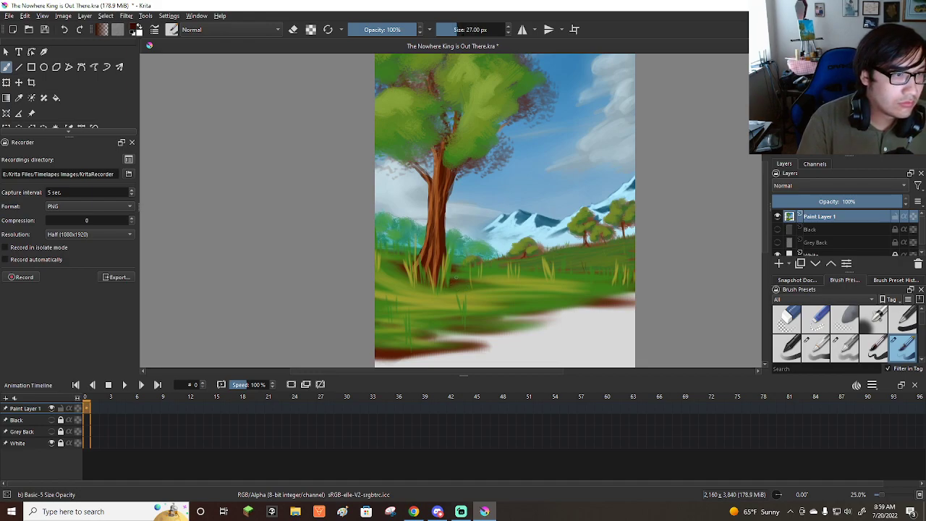
{"action": "left_click_drag", "start_coordinate": [452, 283], "coordinate": [456, 247]}
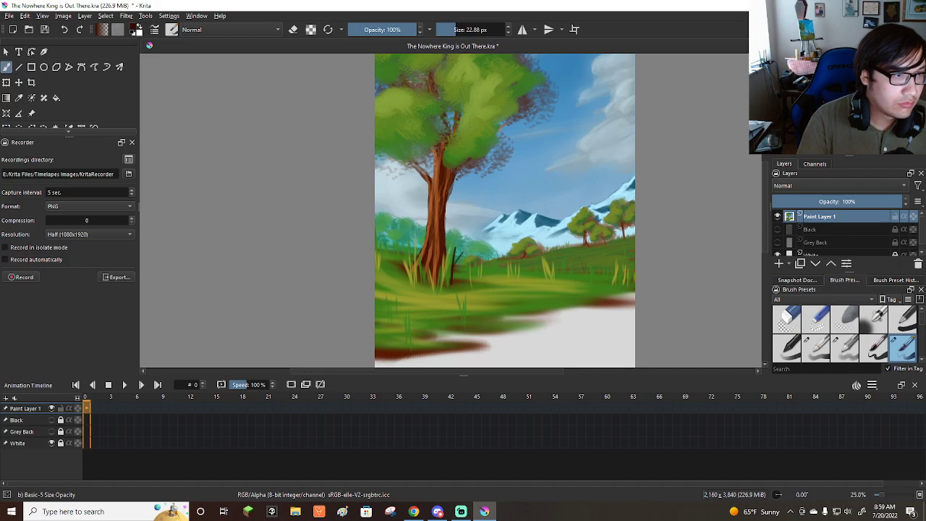
{"action": "key", "text": "ctrl+z"}
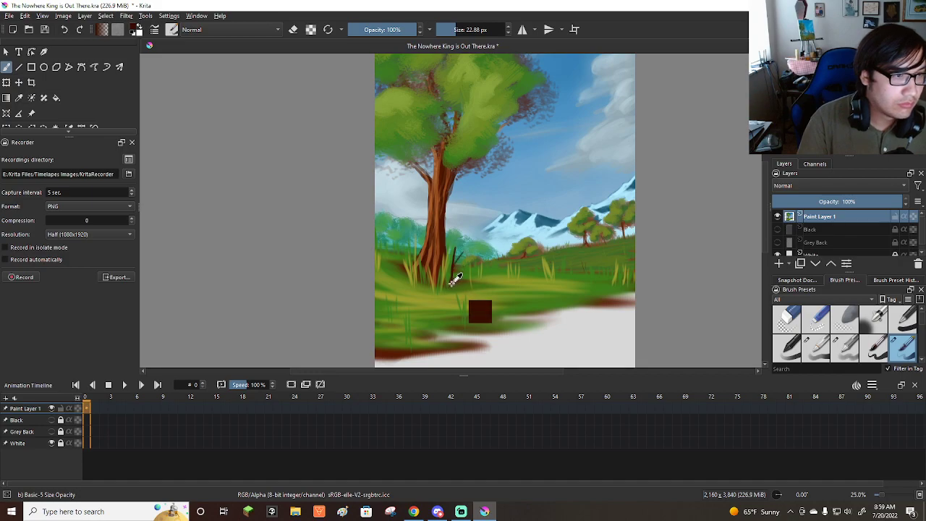
{"action": "left_click_drag", "start_coordinate": [403, 267], "coordinate": [401, 231]}
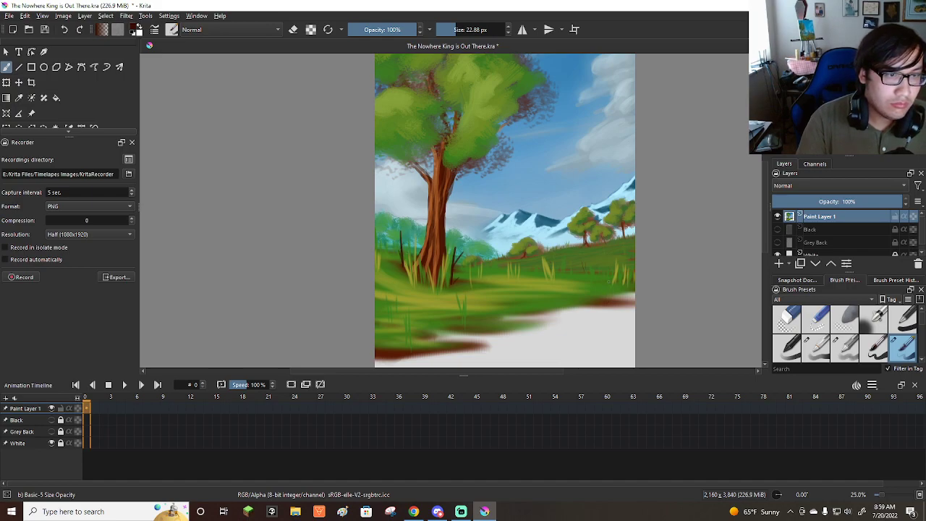
{"action": "left_click_drag", "start_coordinate": [608, 297], "coordinate": [614, 233]}
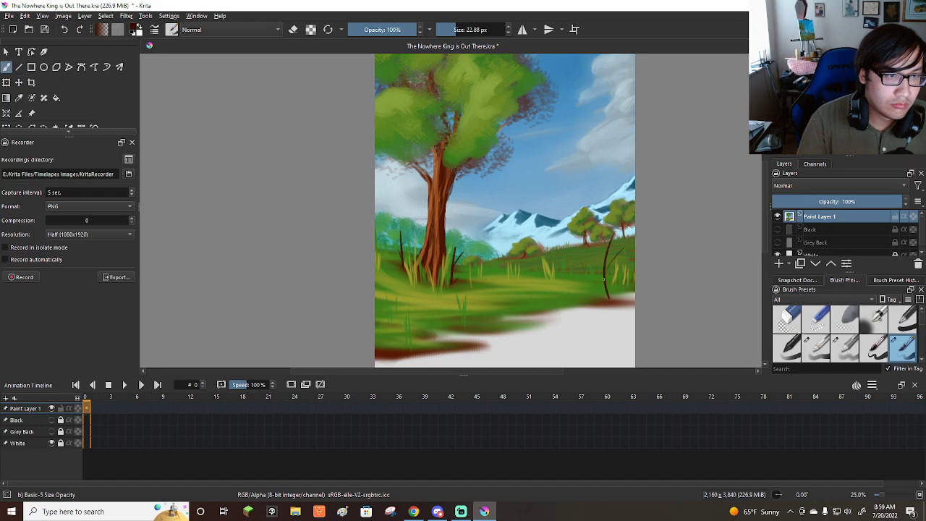
{"action": "left_click_drag", "start_coordinate": [384, 352], "coordinate": [378, 287]}
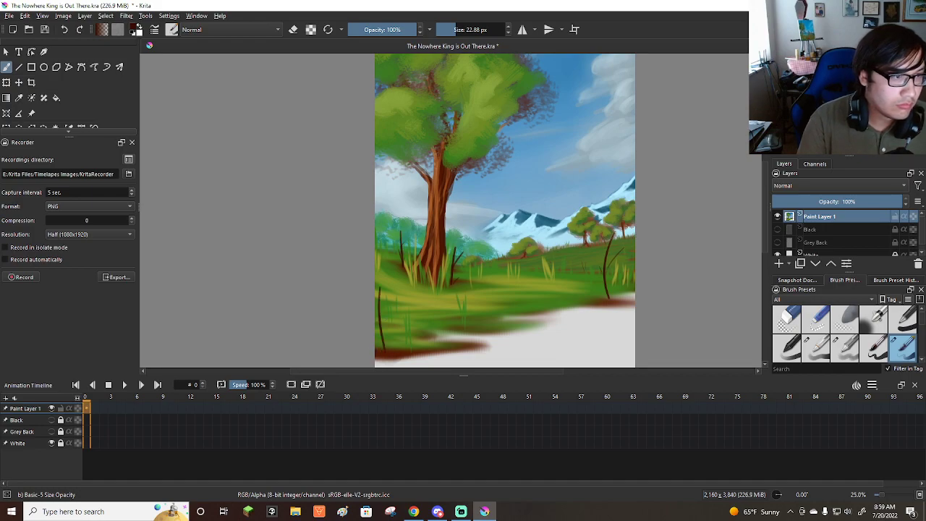
{"action": "scroll", "coordinate": [525, 316], "scroll_direction": "down", "scroll_amount": 3}
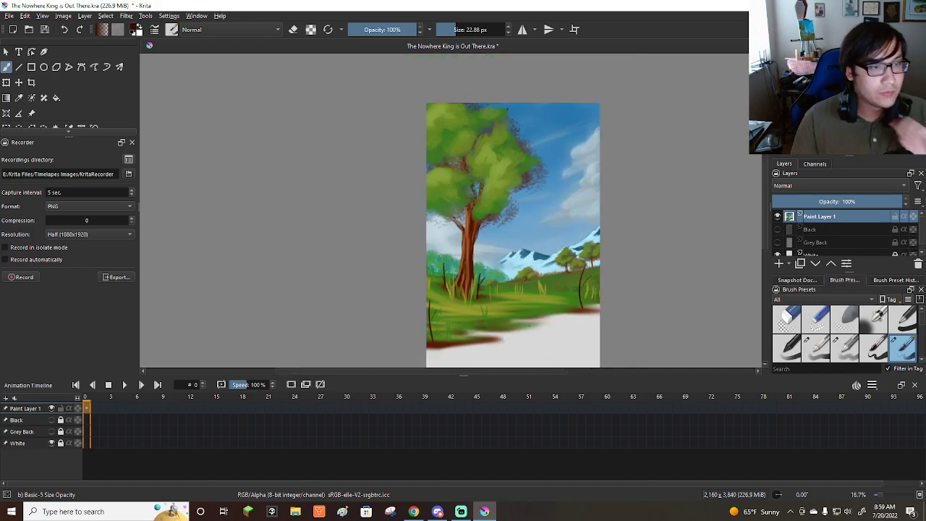
{"action": "scroll", "coordinate": [521, 304], "scroll_direction": "up", "scroll_amount": 2}
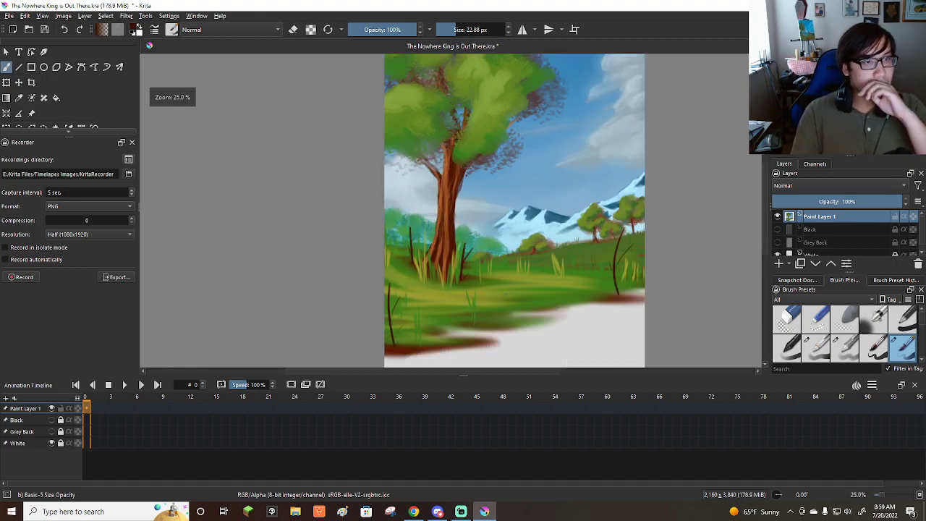
{"action": "scroll", "coordinate": [505, 294], "scroll_direction": "down", "scroll_amount": 1}
{"action": "scroll", "coordinate": [504, 294], "scroll_direction": "up", "scroll_amount": 1}
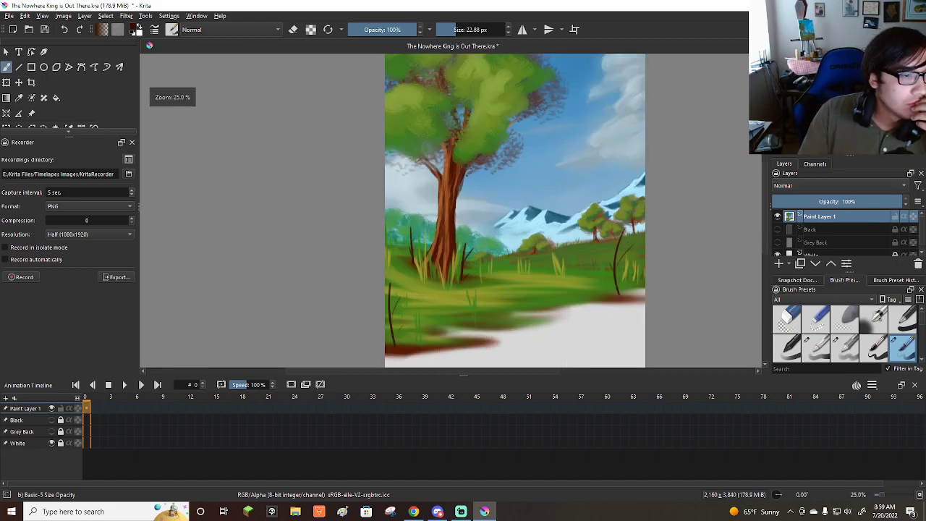
{"action": "scroll", "coordinate": [473, 258], "scroll_direction": "down", "scroll_amount": 3}
{"action": "scroll", "coordinate": [486, 302], "scroll_direction": "up", "scroll_amount": 1}
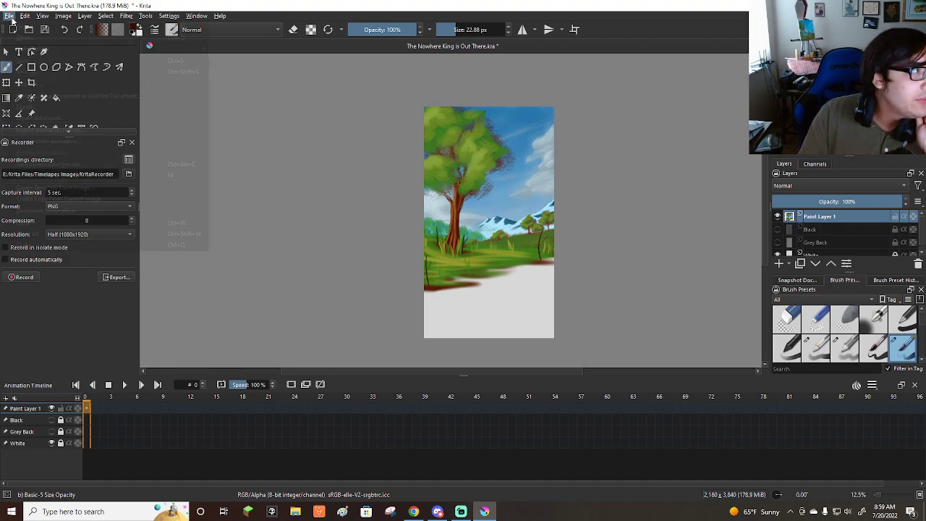
Save the painting.
{"action": "left_click", "coordinate": [11, 19]}
{"action": "left_click", "coordinate": [32, 71]}
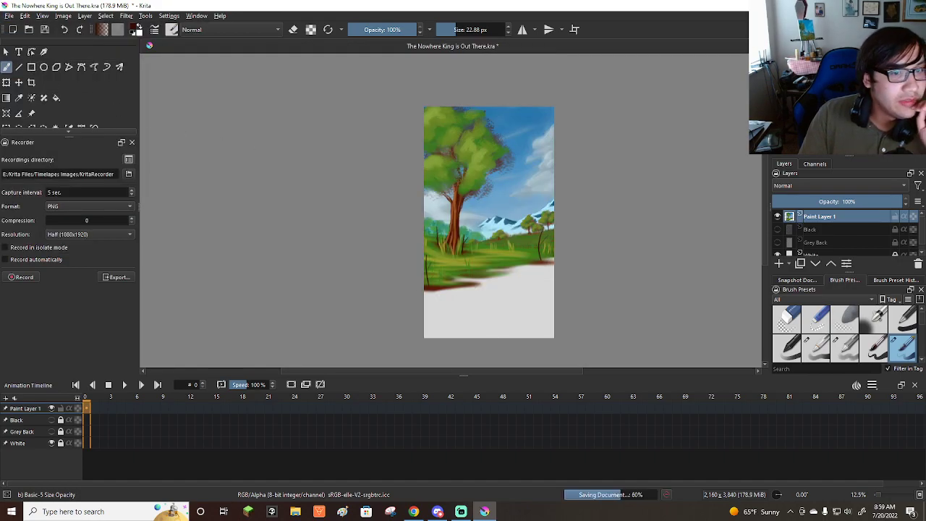
{"action": "scroll", "coordinate": [489, 217], "scroll_direction": "up", "scroll_amount": 1}
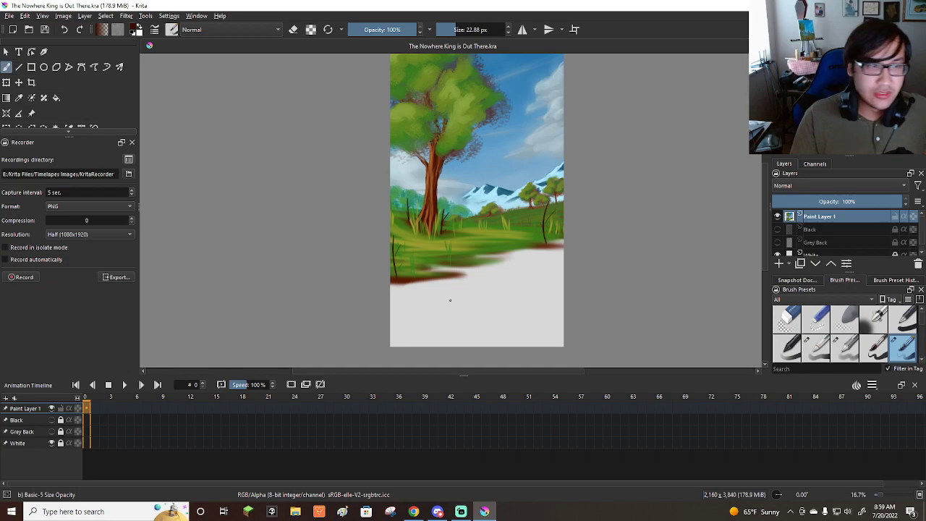
{"action": "scroll", "coordinate": [469, 298], "scroll_direction": "up", "scroll_amount": 1}
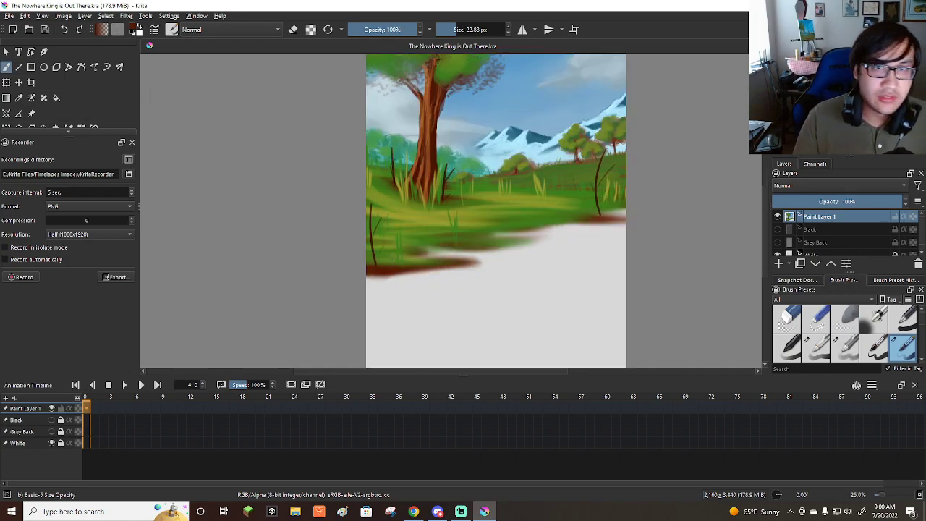
Paint a dark-brown earth bank along the meadow's lower edge with the Bristles-5 Flat preset, starting at a brush size of 49.93 px.
{"action": "scroll", "coordinate": [872, 348], "scroll_direction": "down", "scroll_amount": 2}
{"action": "left_click", "coordinate": [787, 347]}
{"action": "scroll", "coordinate": [565, 251], "scroll_direction": "down", "scroll_amount": 1}
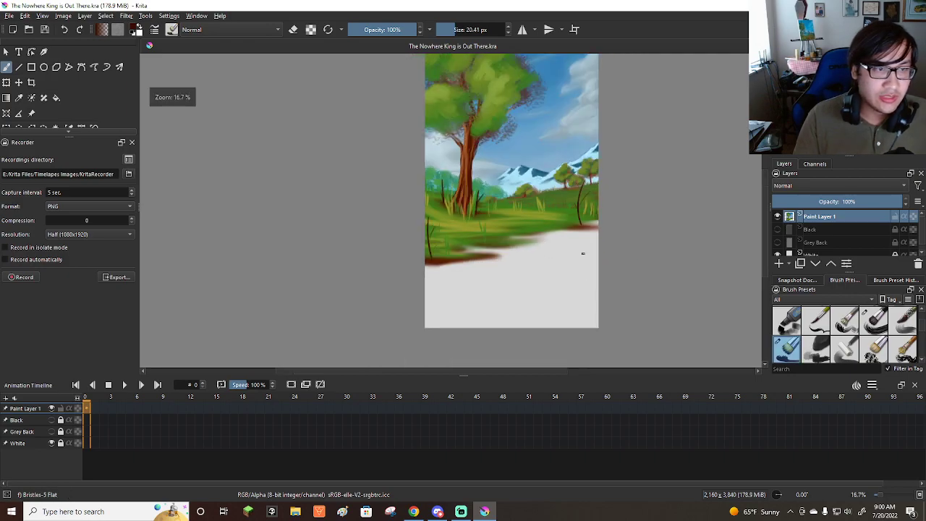
{"action": "scroll", "coordinate": [565, 250], "scroll_direction": "up", "scroll_amount": 2}
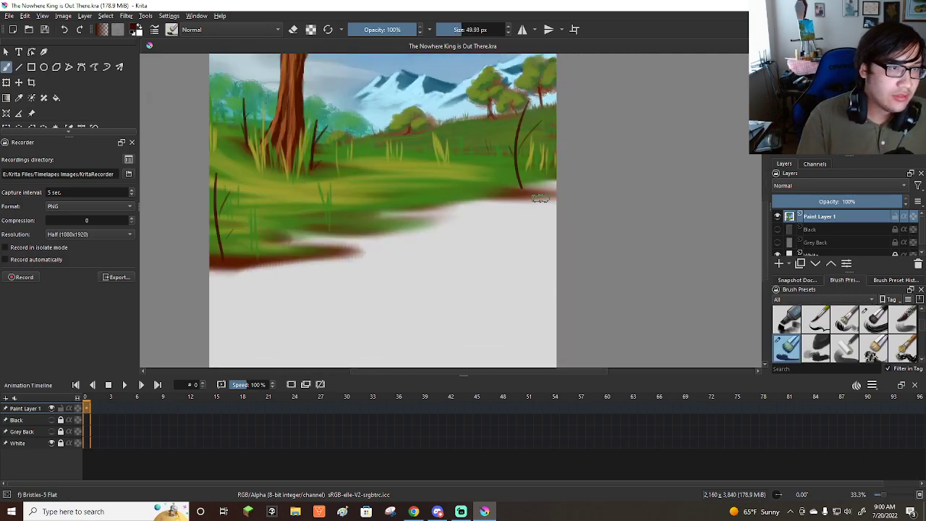
{"action": "left_click_drag", "start_coordinate": [550, 184], "coordinate": [554, 219]}
{"action": "mouse_move", "coordinate": [542, 188]}
{"action": "left_mouse_down"}
{"action": "mouse_move", "coordinate": [544, 214]}
{"action": "mouse_move", "coordinate": [517, 190]}
{"action": "mouse_move", "coordinate": [527, 223]}
{"action": "left_mouse_up"}
{"action": "mouse_move", "coordinate": [508, 190]}
{"action": "left_mouse_down"}
{"action": "mouse_move", "coordinate": [507, 213]}
{"action": "mouse_move", "coordinate": [497, 199]}
{"action": "mouse_move", "coordinate": [503, 233]}
{"action": "left_mouse_up"}
{"action": "mouse_move", "coordinate": [483, 202]}
{"action": "left_mouse_down"}
{"action": "mouse_move", "coordinate": [479, 238]}
{"action": "mouse_move", "coordinate": [459, 208]}
{"action": "mouse_move", "coordinate": [469, 244]}
{"action": "left_mouse_up"}
{"action": "mouse_move", "coordinate": [455, 207]}
{"action": "left_mouse_down"}
{"action": "mouse_move", "coordinate": [460, 247]}
{"action": "mouse_move", "coordinate": [447, 243]}
{"action": "left_mouse_up"}
{"action": "mouse_move", "coordinate": [216, 260]}
{"action": "left_mouse_down"}
{"action": "mouse_move", "coordinate": [221, 298]}
{"action": "mouse_move", "coordinate": [233, 298]}
{"action": "left_mouse_up"}
{"action": "mouse_move", "coordinate": [240, 262]}
{"action": "left_mouse_down"}
{"action": "mouse_move", "coordinate": [246, 298]}
{"action": "mouse_move", "coordinate": [269, 295]}
{"action": "left_mouse_up"}
{"action": "mouse_move", "coordinate": [274, 260]}
{"action": "left_mouse_down"}
{"action": "mouse_move", "coordinate": [279, 292]}
{"action": "mouse_move", "coordinate": [289, 290]}
{"action": "left_mouse_up"}
{"action": "mouse_move", "coordinate": [295, 259]}
{"action": "left_mouse_down"}
{"action": "mouse_move", "coordinate": [301, 289]}
{"action": "mouse_move", "coordinate": [313, 288]}
{"action": "left_mouse_up"}
{"action": "mouse_move", "coordinate": [317, 259]}
{"action": "left_mouse_down"}
{"action": "mouse_move", "coordinate": [323, 286]}
{"action": "mouse_move", "coordinate": [332, 287]}
{"action": "left_mouse_up"}
{"action": "left_click_drag", "start_coordinate": [337, 258], "coordinate": [343, 284]}
{"action": "left_click_drag", "start_coordinate": [300, 238], "coordinate": [316, 247]}
{"action": "mouse_move", "coordinate": [327, 240]}
{"action": "left_mouse_down"}
{"action": "mouse_move", "coordinate": [353, 239]}
{"action": "mouse_move", "coordinate": [358, 284]}
{"action": "left_mouse_up"}
{"action": "left_click_drag", "start_coordinate": [370, 251], "coordinate": [376, 278]}
{"action": "mouse_move", "coordinate": [382, 237]}
{"action": "left_mouse_down"}
{"action": "mouse_move", "coordinate": [389, 270]}
{"action": "mouse_move", "coordinate": [405, 266]}
{"action": "left_mouse_up"}
{"action": "mouse_move", "coordinate": [411, 234]}
{"action": "left_mouse_down"}
{"action": "mouse_move", "coordinate": [420, 265]}
{"action": "mouse_move", "coordinate": [434, 263]}
{"action": "left_mouse_up"}
{"action": "left_click_drag", "start_coordinate": [433, 231], "coordinate": [434, 256]}
{"action": "mouse_move", "coordinate": [437, 209]}
{"action": "left_mouse_down"}
{"action": "mouse_move", "coordinate": [449, 251]}
{"action": "mouse_move", "coordinate": [446, 212]}
{"action": "mouse_move", "coordinate": [481, 249]}
{"action": "mouse_move", "coordinate": [448, 208]}
{"action": "mouse_move", "coordinate": [483, 242]}
{"action": "left_mouse_up"}
{"action": "mouse_move", "coordinate": [499, 201]}
{"action": "left_mouse_down"}
{"action": "mouse_move", "coordinate": [523, 232]}
{"action": "mouse_move", "coordinate": [539, 220]}
{"action": "left_mouse_up"}
{"action": "left_click_drag", "start_coordinate": [539, 187], "coordinate": [572, 217]}
{"action": "mouse_move", "coordinate": [515, 208]}
{"action": "left_mouse_down"}
{"action": "mouse_move", "coordinate": [549, 228]}
{"action": "mouse_move", "coordinate": [528, 226]}
{"action": "left_mouse_up"}
{"action": "mouse_move", "coordinate": [423, 209]}
{"action": "left_mouse_down"}
{"action": "mouse_move", "coordinate": [398, 214]}
{"action": "mouse_move", "coordinate": [437, 230]}
{"action": "mouse_move", "coordinate": [399, 219]}
{"action": "mouse_move", "coordinate": [466, 224]}
{"action": "mouse_move", "coordinate": [396, 227]}
{"action": "left_mouse_up"}
{"action": "left_click_drag", "start_coordinate": [294, 239], "coordinate": [405, 248]}
{"action": "mouse_move", "coordinate": [320, 234]}
{"action": "left_mouse_down"}
{"action": "mouse_move", "coordinate": [378, 242]}
{"action": "mouse_move", "coordinate": [338, 253]}
{"action": "mouse_move", "coordinate": [386, 275]}
{"action": "mouse_move", "coordinate": [297, 272]}
{"action": "left_mouse_up"}
{"action": "left_click_drag", "start_coordinate": [388, 262], "coordinate": [289, 281]}
{"action": "mouse_move", "coordinate": [355, 274]}
{"action": "left_mouse_down"}
{"action": "mouse_move", "coordinate": [247, 261]}
{"action": "mouse_move", "coordinate": [303, 286]}
{"action": "mouse_move", "coordinate": [225, 266]}
{"action": "left_mouse_up"}
{"action": "mouse_move", "coordinate": [262, 293]}
{"action": "left_mouse_down"}
{"action": "mouse_move", "coordinate": [205, 275]}
{"action": "mouse_move", "coordinate": [217, 290]}
{"action": "mouse_move", "coordinate": [240, 268]}
{"action": "left_mouse_up"}
{"action": "mouse_move", "coordinate": [282, 285]}
{"action": "left_mouse_down"}
{"action": "mouse_move", "coordinate": [324, 281]}
{"action": "mouse_move", "coordinate": [275, 269]}
{"action": "left_mouse_up"}
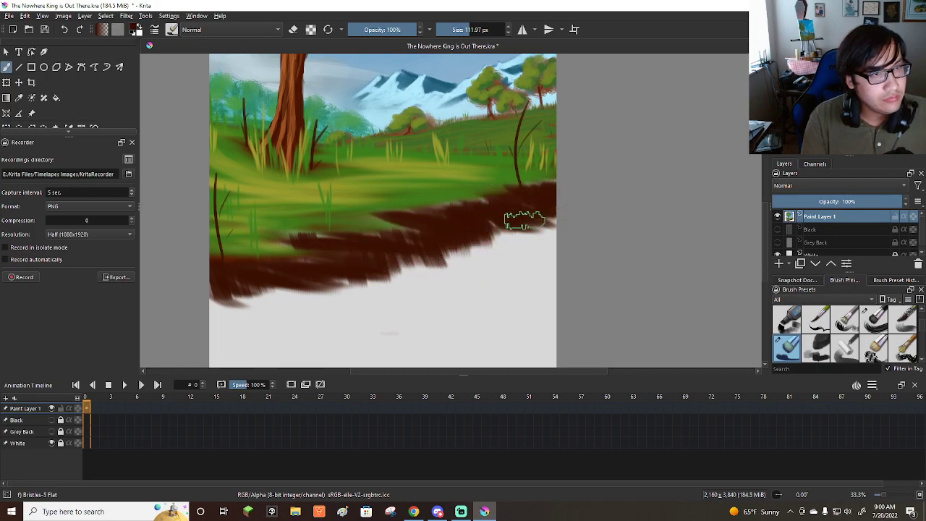
Undo the dark-brown earth bank strokes painted along the meadow's lower edge.
{"action": "scroll", "coordinate": [641, 201], "scroll_direction": "down", "scroll_amount": 3}
{"action": "scroll", "coordinate": [522, 220], "scroll_direction": "up", "scroll_amount": 3}
{"action": "scroll", "coordinate": [511, 232], "scroll_direction": "down", "scroll_amount": 2}
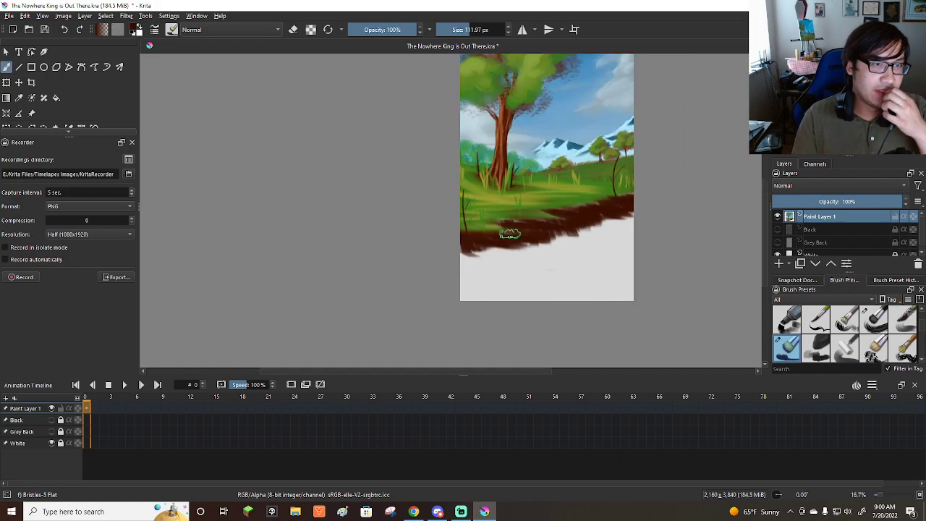
{"action": "scroll", "coordinate": [510, 233], "scroll_direction": "down", "scroll_amount": 1}
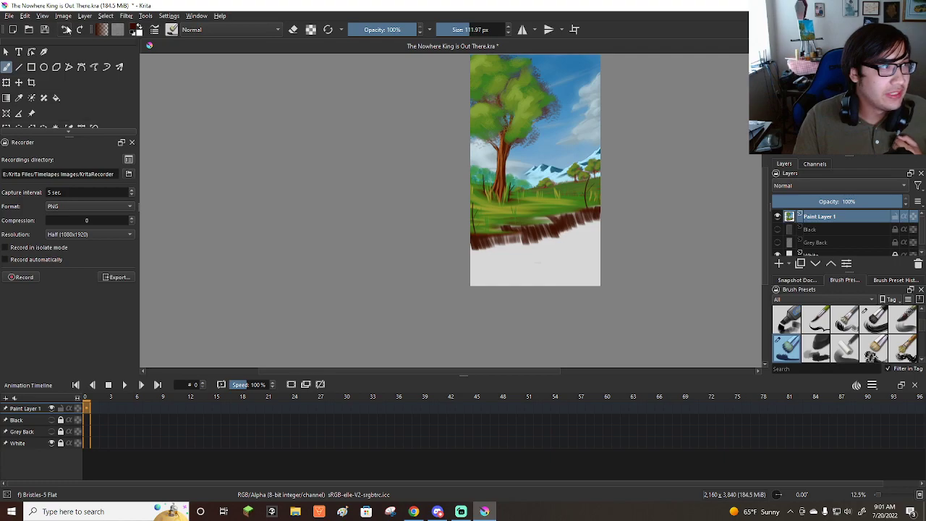
{"action": "left_click", "coordinate": [66, 29]}
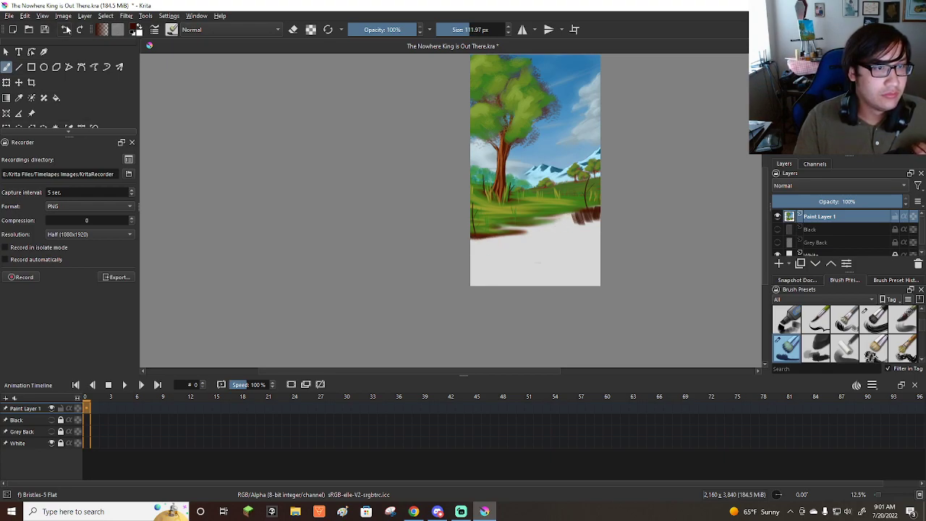
{"action": "left_click", "coordinate": [66, 29]}
{"action": "left_click", "coordinate": [66, 29]}
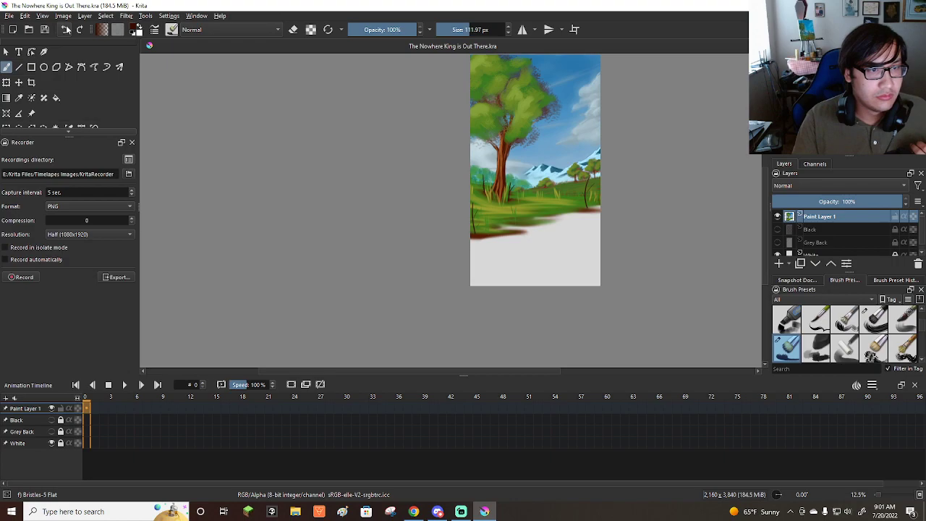
Duplicate Paint Layer 1 and mirror the copy vertically.
{"action": "scroll", "coordinate": [608, 210], "scroll_direction": "up", "scroll_amount": 1}
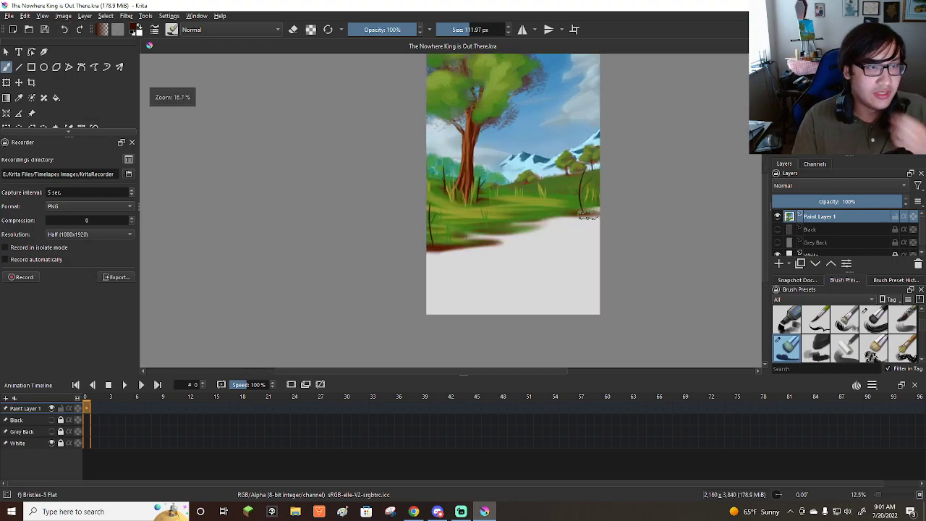
{"action": "left_click", "coordinate": [801, 264]}
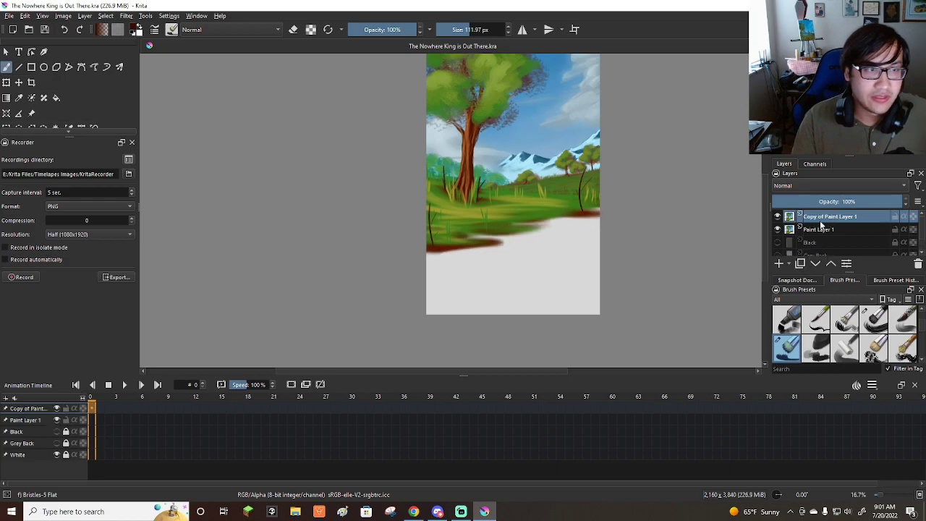
{"action": "left_click", "coordinate": [778, 217]}
{"action": "left_click", "coordinate": [777, 217]}
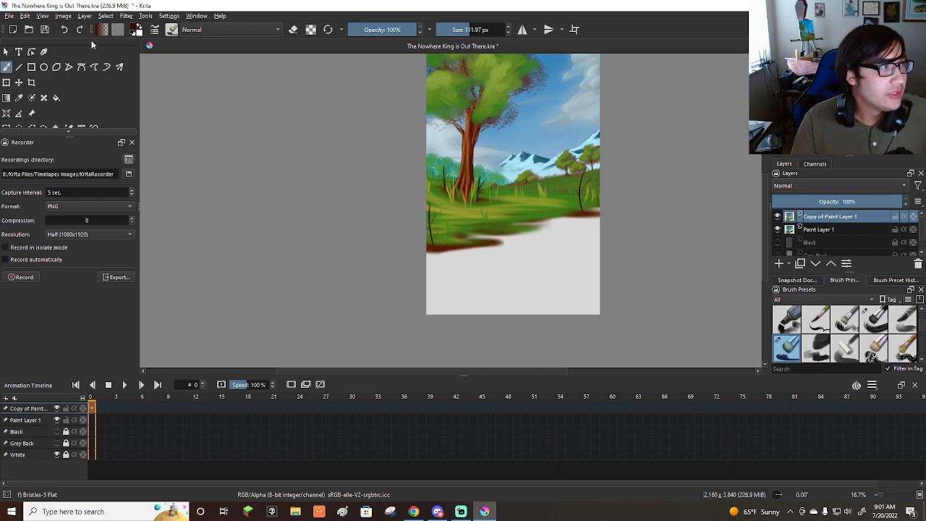
{"action": "left_click", "coordinate": [88, 17]}
{"action": "mouse_move", "coordinate": [124, 117]}
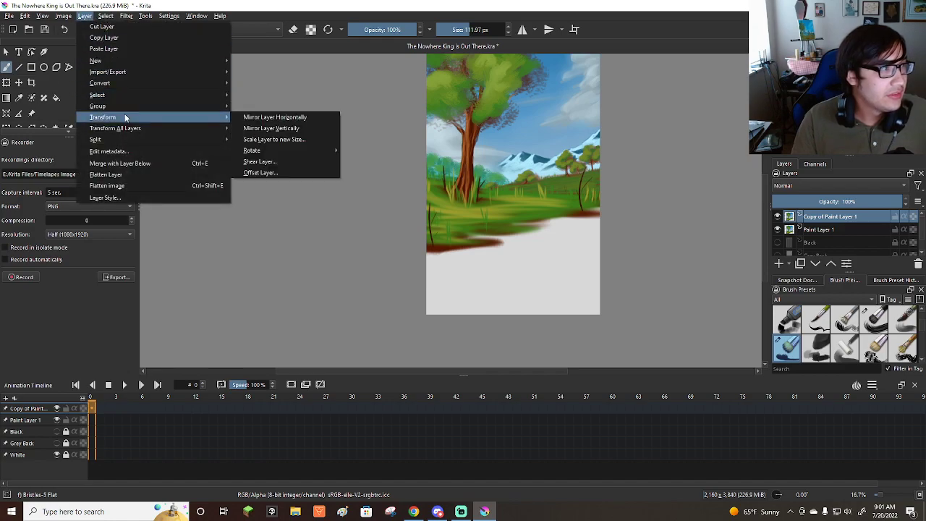
{"action": "left_click", "coordinate": [273, 128]}
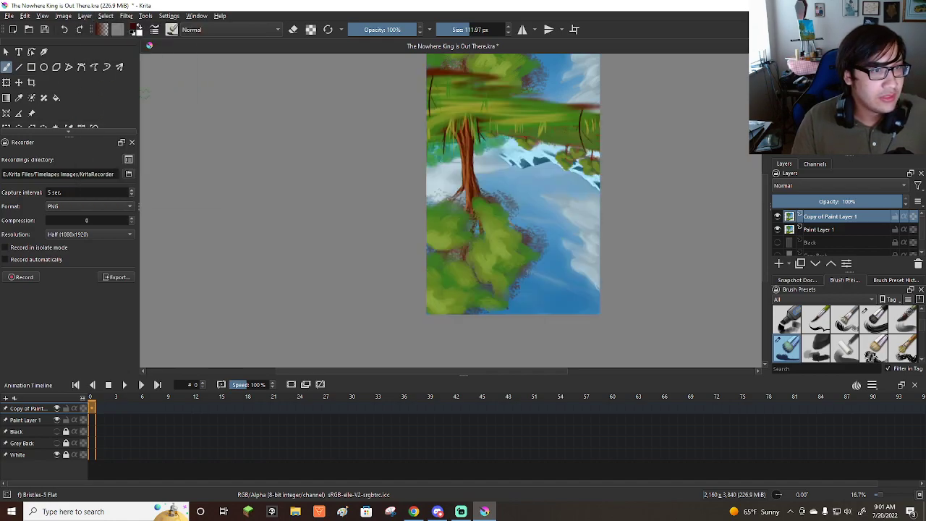
Place the mirrored copy beneath Paint Layer 1 and move it down until the mountains and tree trunk reflect below the shoreline.
{"action": "left_click", "coordinate": [19, 83]}
{"action": "mouse_move", "coordinate": [841, 217]}
{"action": "left_mouse_down"}
{"action": "mouse_move", "coordinate": [850, 231]}
{"action": "mouse_move", "coordinate": [835, 239]}
{"action": "left_mouse_up"}
{"action": "left_click", "coordinate": [523, 239]}
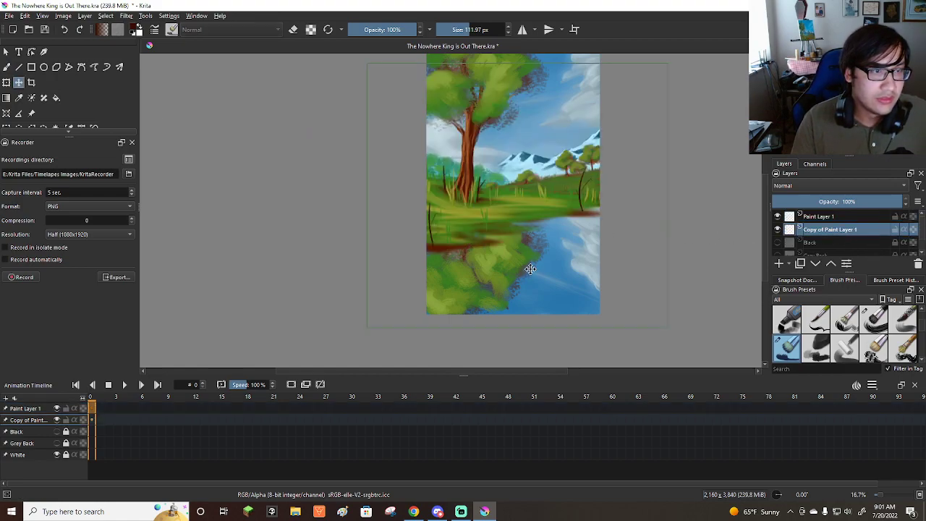
{"action": "key", "text": "Down"}
{"action": "key", "text": "Down"}
{"action": "key", "text": "Down"}
{"action": "key", "text": "Down"}
{"action": "key", "text": "Down"}
{"action": "key", "text": "Down"}
{"action": "key", "text": "Down"}
{"action": "key", "text": "Down"}
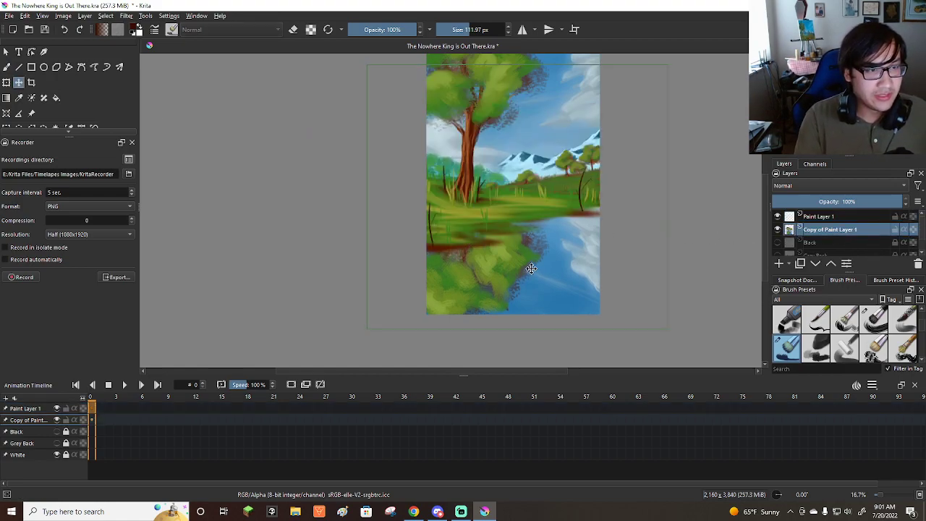
{"action": "key", "text": "Down"}
{"action": "key", "text": "Down"}
{"action": "key", "text": "Down"}
{"action": "key", "text": "Down"}
{"action": "key", "text": "Down"}
{"action": "key", "text": "Down"}
{"action": "key", "text": "Down"}
{"action": "key", "text": "Down"}
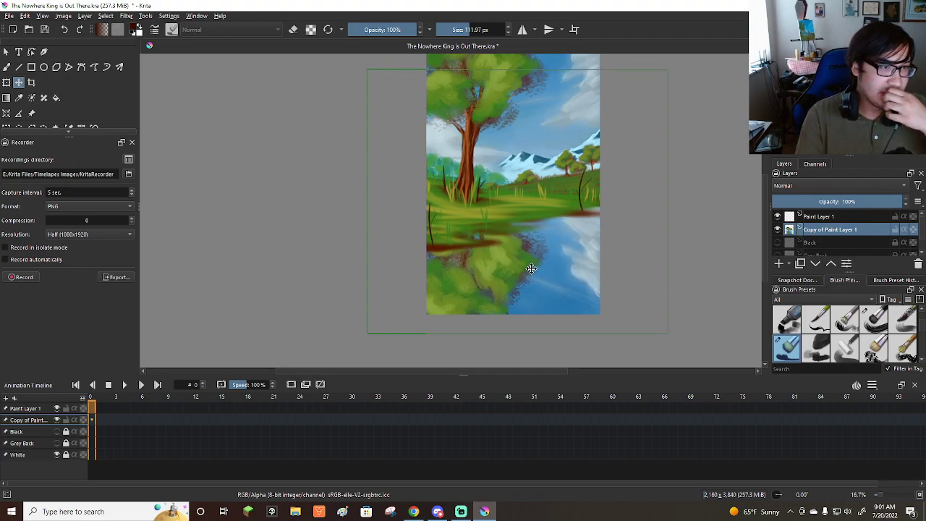
{"action": "key", "text": "Down"}
{"action": "key", "text": "Down"}
{"action": "key", "text": "Down"}
{"action": "key", "text": "Down"}
{"action": "key", "text": "Down"}
{"action": "key", "text": "Down"}
{"action": "key", "text": "Down"}
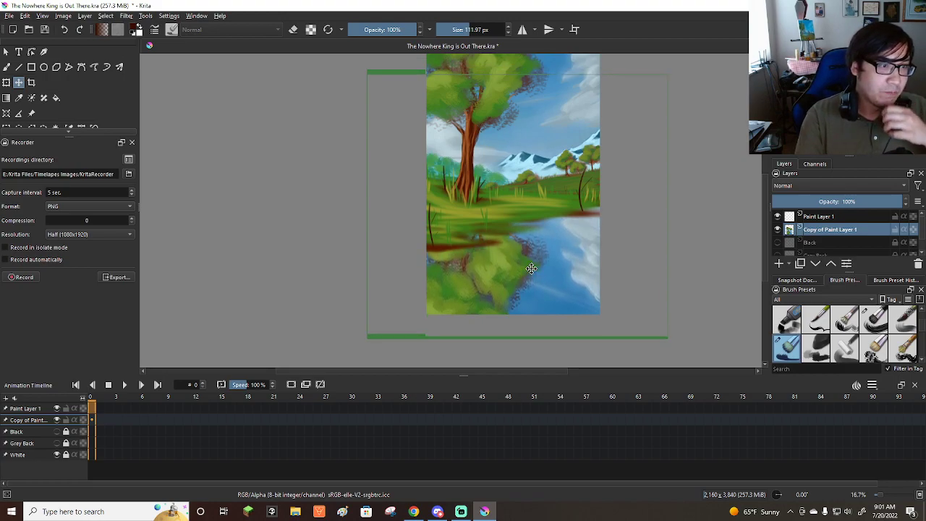
{"action": "key", "text": "Down"}
{"action": "key", "text": "Down"}
{"action": "key", "text": "Down"}
{"action": "key", "text": "Down"}
{"action": "key", "text": "Down"}
{"action": "key", "text": "Down"}
{"action": "key", "text": "Down"}
{"action": "key", "text": "Down"}
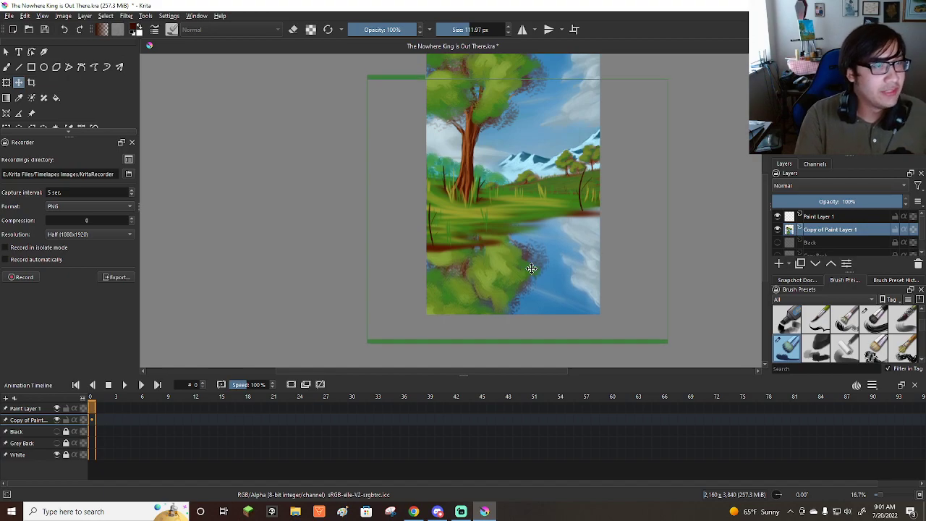
{"action": "key", "text": "Down"}
{"action": "key", "text": "Down"}
{"action": "key", "text": "Down"}
{"action": "key", "text": "Down"}
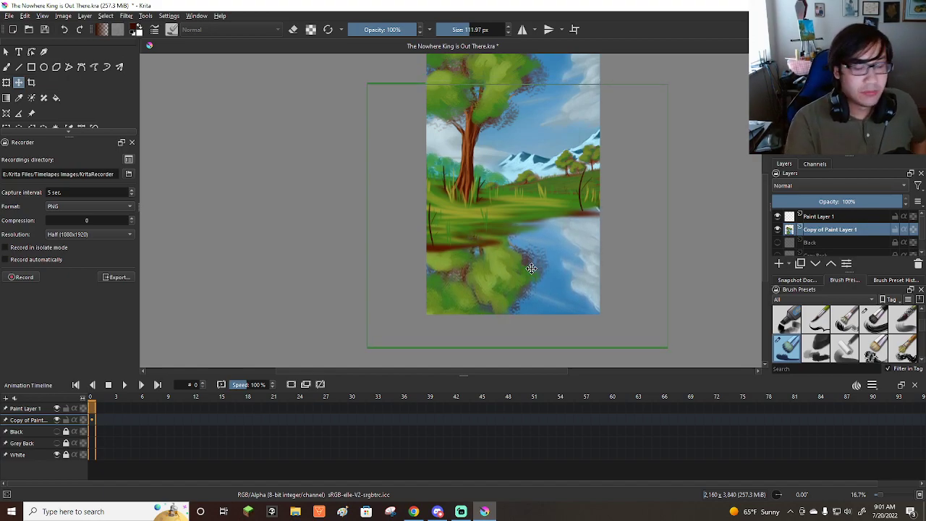
{"action": "key", "text": "Down"}
{"action": "key", "text": "Down"}
{"action": "key", "text": "Down"}
{"action": "key", "text": "Down"}
{"action": "key", "text": "Down"}
{"action": "key", "text": "Down"}
{"action": "key", "text": "Down"}
{"action": "key", "text": "Down"}
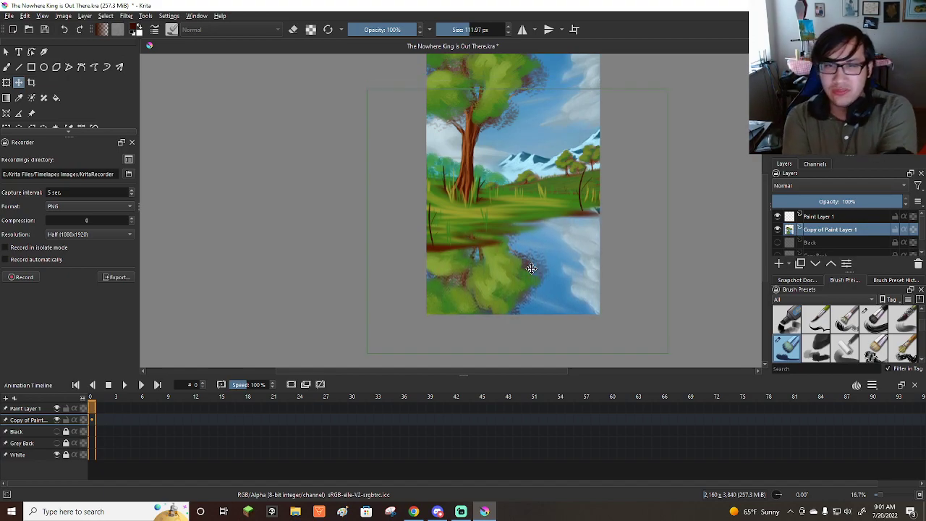
{"action": "key", "text": "Down"}
{"action": "key", "text": "Down"}
{"action": "key", "text": "Down"}
{"action": "key", "text": "Down"}
{"action": "key", "text": "Down"}
{"action": "key", "text": "Down"}
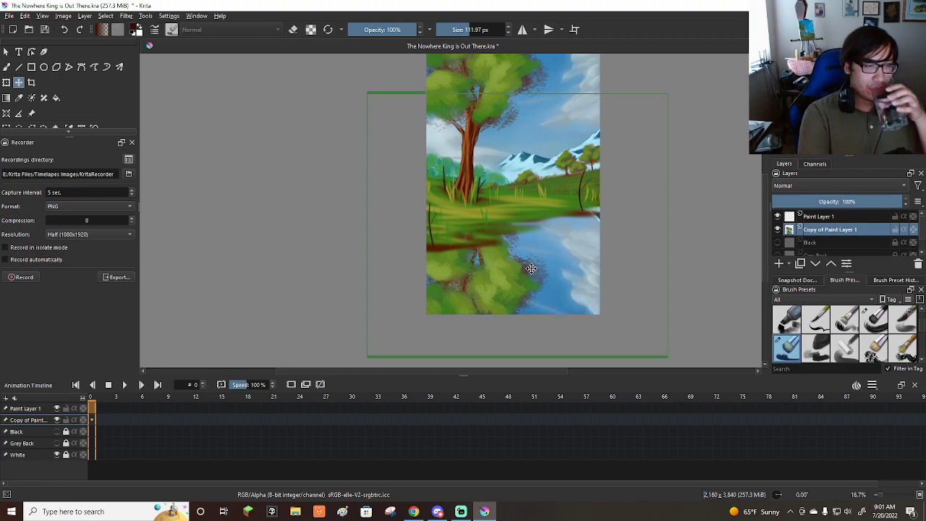
{"action": "key", "text": "Down"}
{"action": "key", "text": "Down"}
{"action": "key", "text": "Down"}
{"action": "key", "text": "Down"}
{"action": "key", "text": "Down"}
{"action": "key", "text": "Down"}
{"action": "key", "text": "Down"}
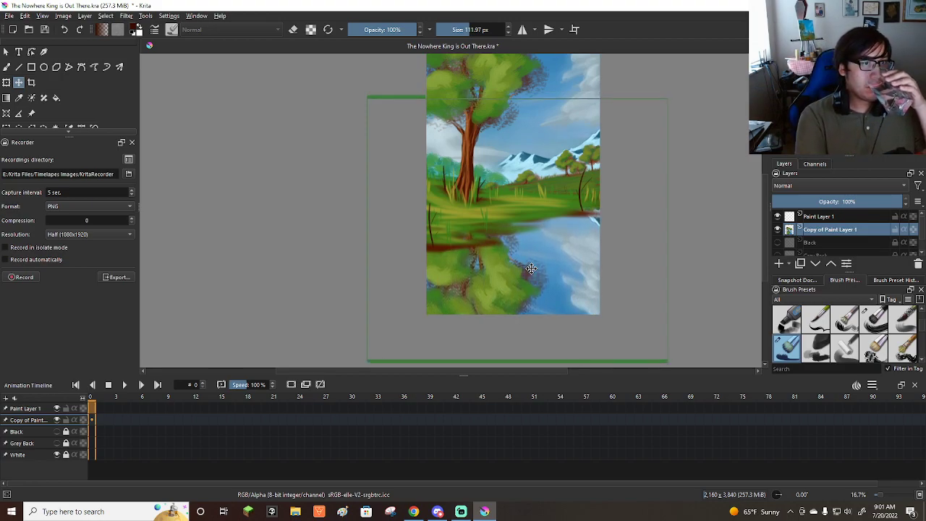
{"action": "key", "text": "Down"}
{"action": "key", "text": "Down"}
{"action": "key", "text": "Down"}
{"action": "key", "text": "Down"}
{"action": "key", "text": "Down"}
{"action": "key", "text": "Down"}
{"action": "key", "text": "Down"}
{"action": "key", "text": "Down"}
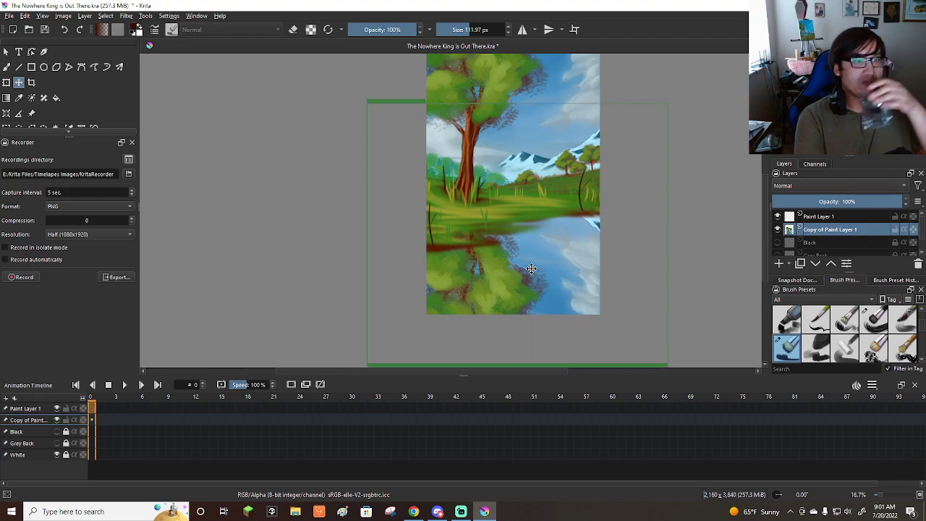
{"action": "key", "text": "Down"}
{"action": "key", "text": "Down"}
{"action": "key", "text": "Down"}
{"action": "key", "text": "Down"}
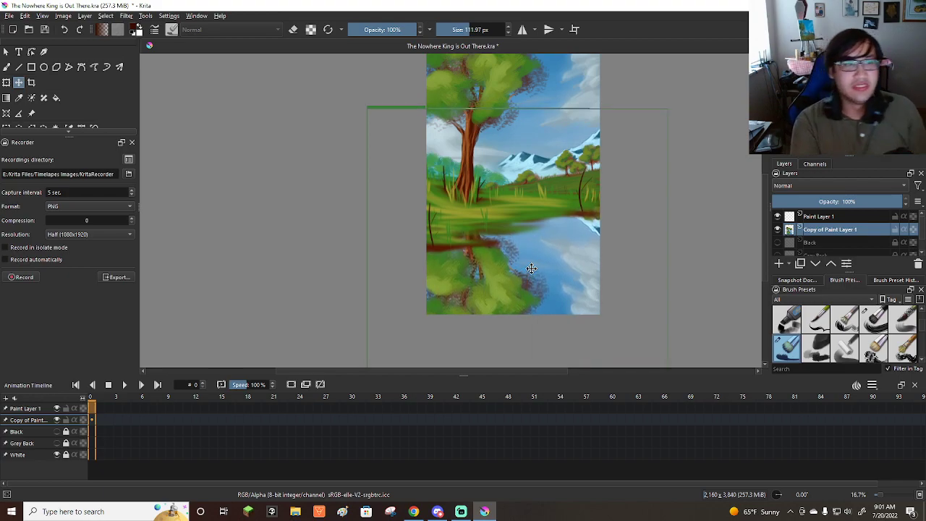
{"action": "key", "text": "Down"}
{"action": "key", "text": "Down"}
{"action": "key", "text": "Down"}
{"action": "key", "text": "Down"}
{"action": "key", "text": "Down"}
{"action": "key", "text": "Down"}
{"action": "key", "text": "Down"}
{"action": "key", "text": "Down"}
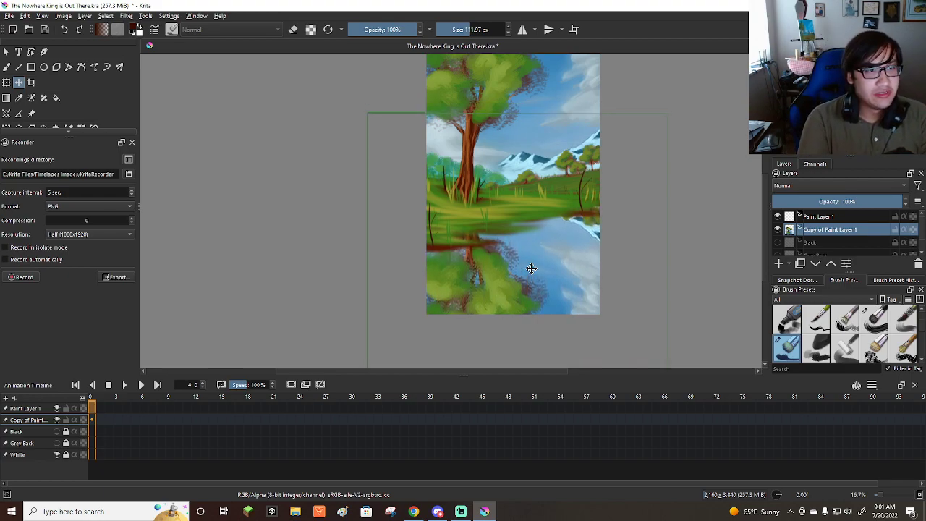
{"action": "key", "text": "Down"}
{"action": "key", "text": "Down"}
{"action": "key", "text": "Down"}
{"action": "key", "text": "Down"}
{"action": "key", "text": "Down"}
{"action": "key", "text": "Down"}
{"action": "key", "text": "Down"}
{"action": "key", "text": "Down"}
{"action": "key", "text": "Down"}
{"action": "key", "text": "Down"}
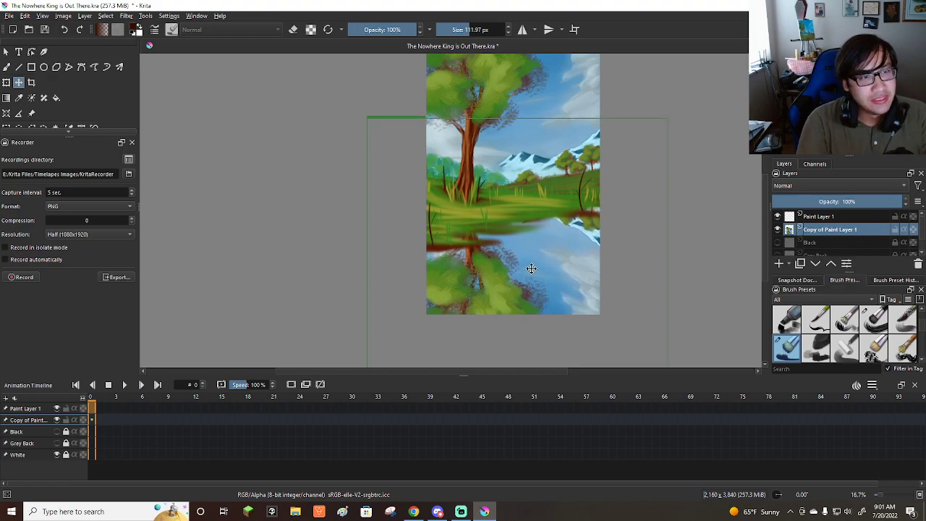
{"action": "key", "text": "Down"}
{"action": "key", "text": "Down"}
{"action": "key", "text": "Down"}
{"action": "key", "text": "Down"}
{"action": "key", "text": "Down"}
{"action": "key", "text": "Down"}
{"action": "key", "text": "Down"}
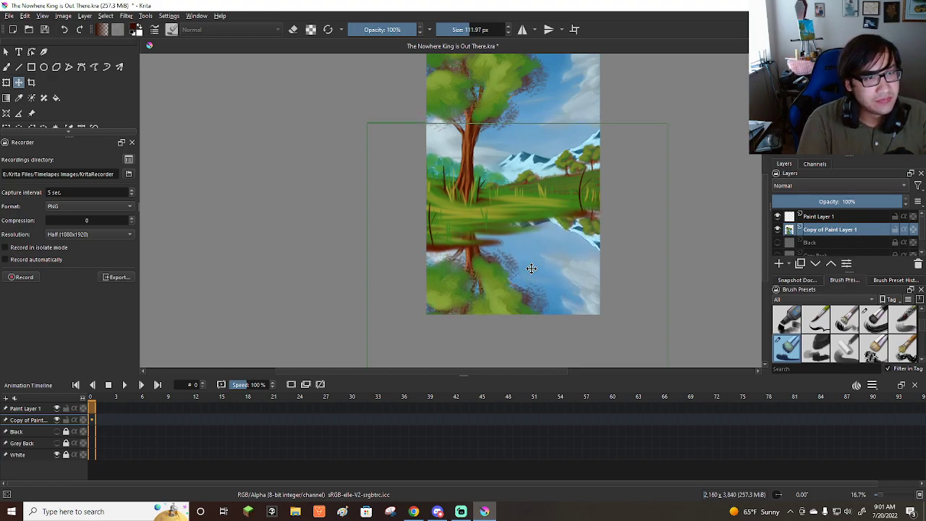
{"action": "key", "text": "Down"}
{"action": "key", "text": "Down"}
{"action": "key", "text": "Down"}
{"action": "key", "text": "Down"}
{"action": "key", "text": "Down"}
{"action": "key", "text": "Down"}
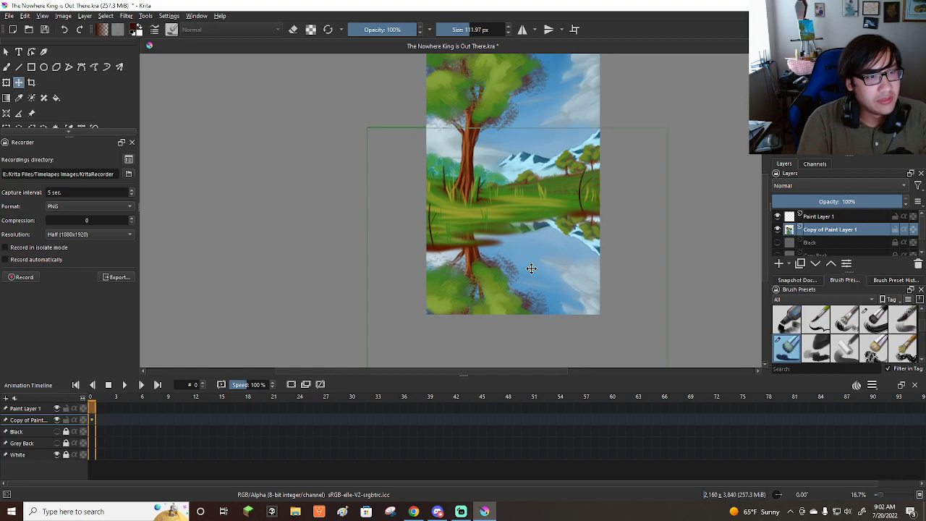
{"action": "key", "text": "Down"}
{"action": "key", "text": "Down"}
{"action": "key", "text": "Down"}
{"action": "key", "text": "Down"}
{"action": "key", "text": "Down"}
{"action": "key", "text": "Down"}
{"action": "key", "text": "Down"}
{"action": "key", "text": "Down"}
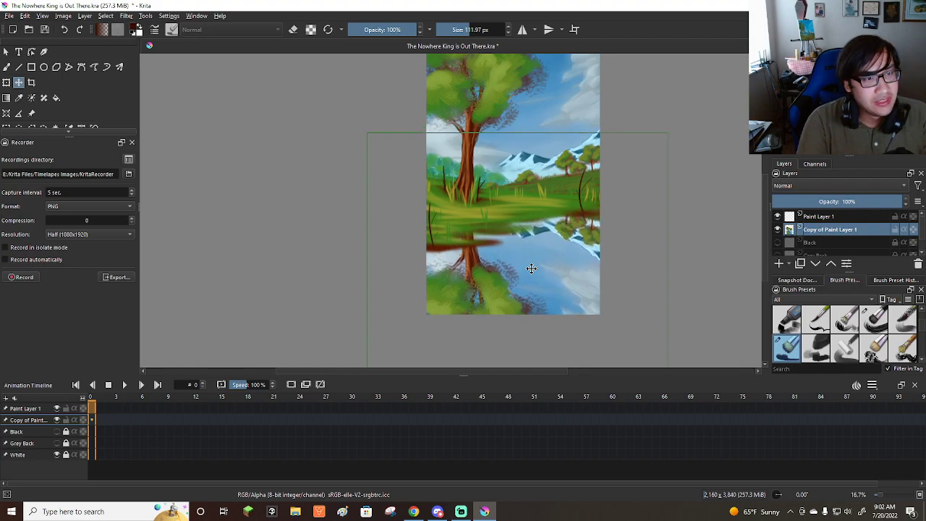
{"action": "key", "text": "Down"}
{"action": "key", "text": "Down"}
{"action": "key", "text": "Down"}
{"action": "key", "text": "Down"}
{"action": "key", "text": "Down"}
{"action": "key", "text": "Down"}
{"action": "key", "text": "Down"}
{"action": "key", "text": "Down"}
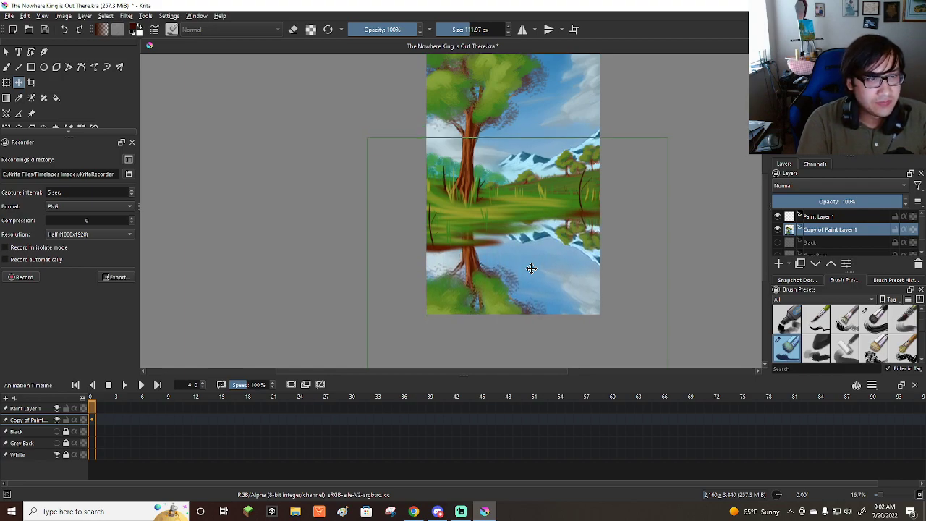
{"action": "key", "text": "Down"}
{"action": "key", "text": "Down"}
{"action": "key", "text": "Down"}
{"action": "key", "text": "Down"}
{"action": "key", "text": "Down"}
{"action": "key", "text": "Down"}
{"action": "key", "text": "Down"}
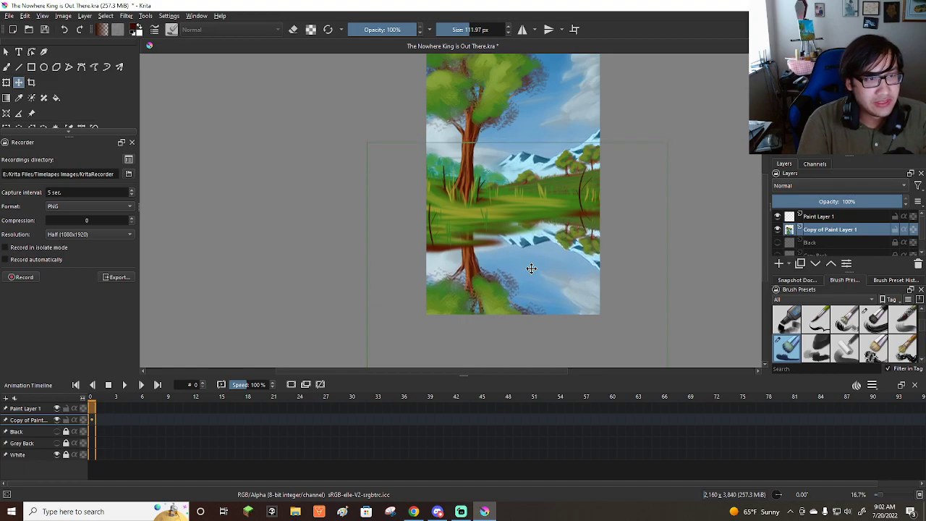
{"action": "key", "text": "Down"}
{"action": "key", "text": "Down"}
{"action": "key", "text": "Down"}
{"action": "key", "text": "Down"}
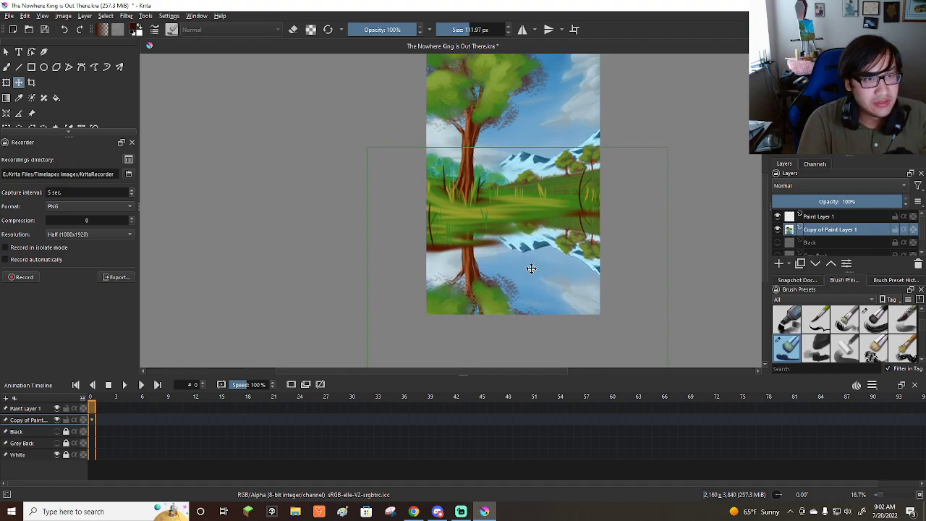
{"action": "key", "text": "Up"}
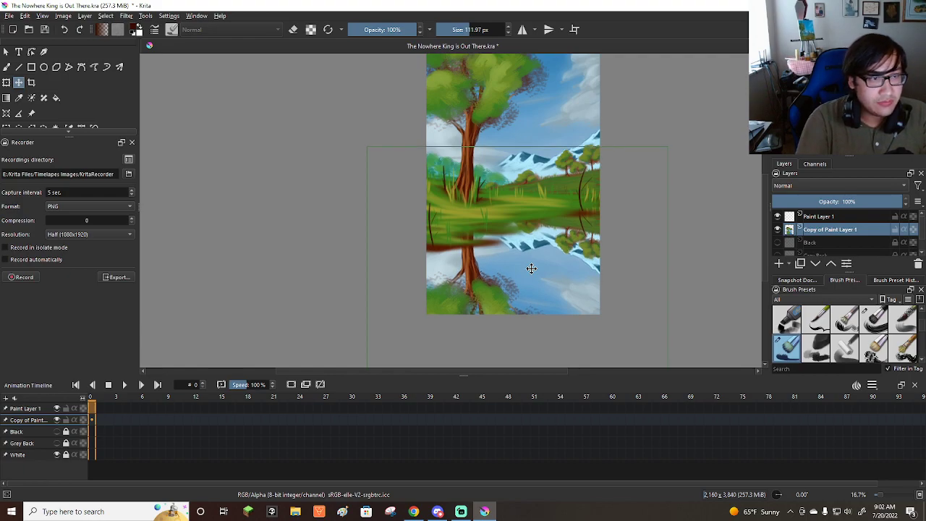
{"action": "key", "text": "Up"}
{"action": "key", "text": "Up"}
{"action": "key", "text": "Up"}
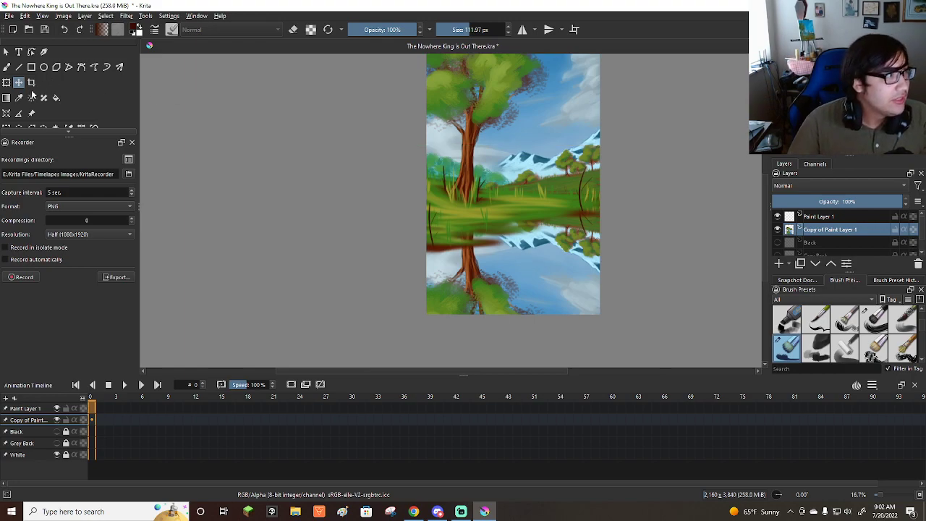
Squash the reflection layer slightly in height from its lower edge with the Transform tool and apply the change.
{"action": "left_click", "coordinate": [6, 83]}
{"action": "scroll", "coordinate": [477, 197], "scroll_direction": "down", "scroll_amount": 2}
{"action": "scroll", "coordinate": [496, 317], "scroll_direction": "up", "scroll_amount": 1}
{"action": "scroll", "coordinate": [500, 305], "scroll_direction": "up", "scroll_amount": 1}
{"action": "left_click_drag", "start_coordinate": [495, 302], "coordinate": [493, 281]}
{"action": "scroll", "coordinate": [492, 281], "scroll_direction": "down", "scroll_amount": 2}
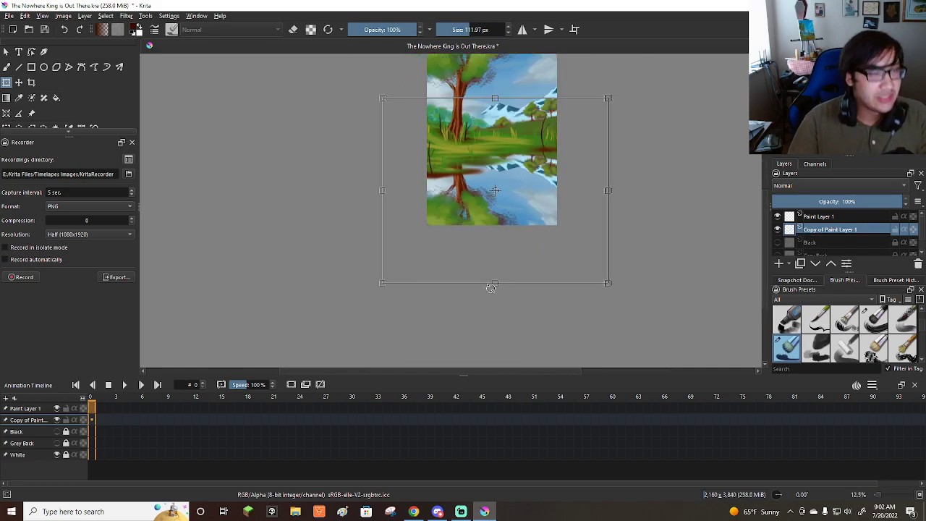
{"action": "scroll", "coordinate": [487, 221], "scroll_direction": "up", "scroll_amount": 1}
{"action": "key", "text": "Return"}
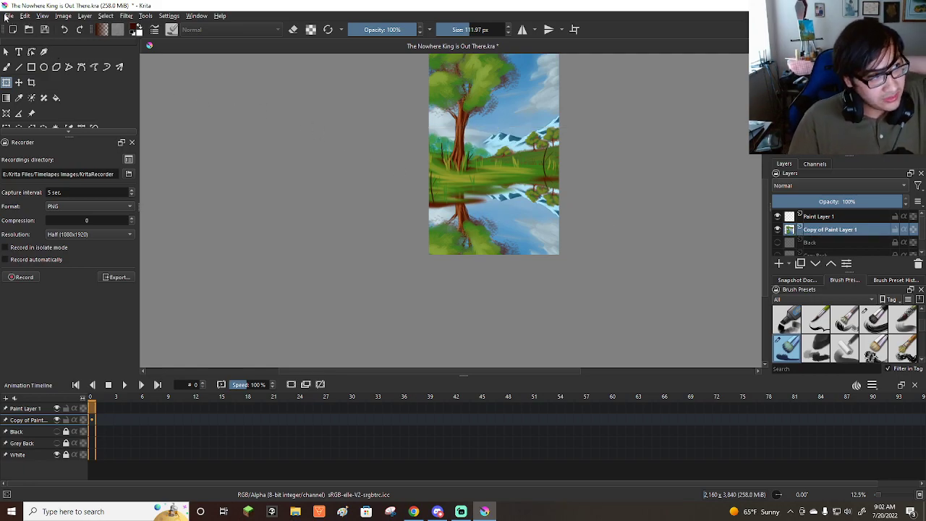
Save the painting with its new reflection layer.
{"action": "left_click", "coordinate": [10, 15]}
{"action": "left_click", "coordinate": [43, 61]}
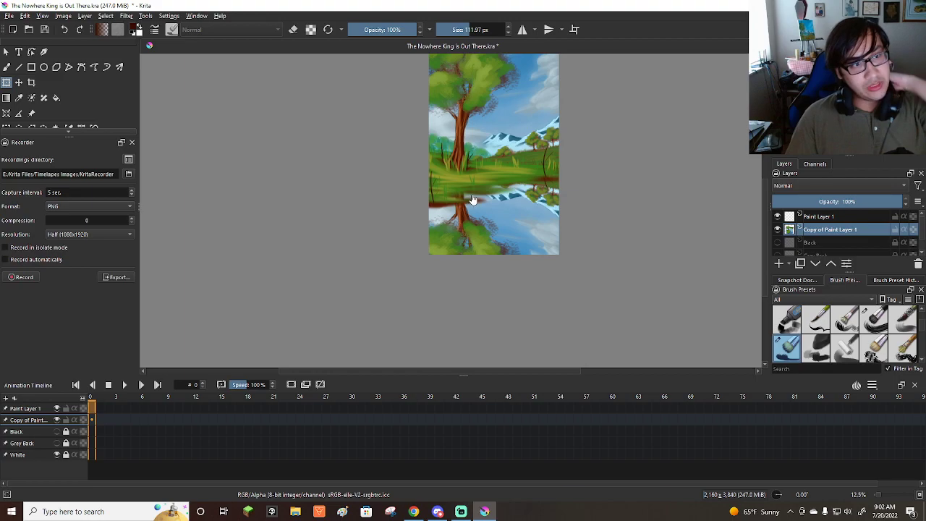
Choose the Wet Bristles brush preset for working on the Copy of Paint Layer 1 reflection layer.
{"action": "scroll", "coordinate": [469, 201], "scroll_direction": "up", "scroll_amount": 1}
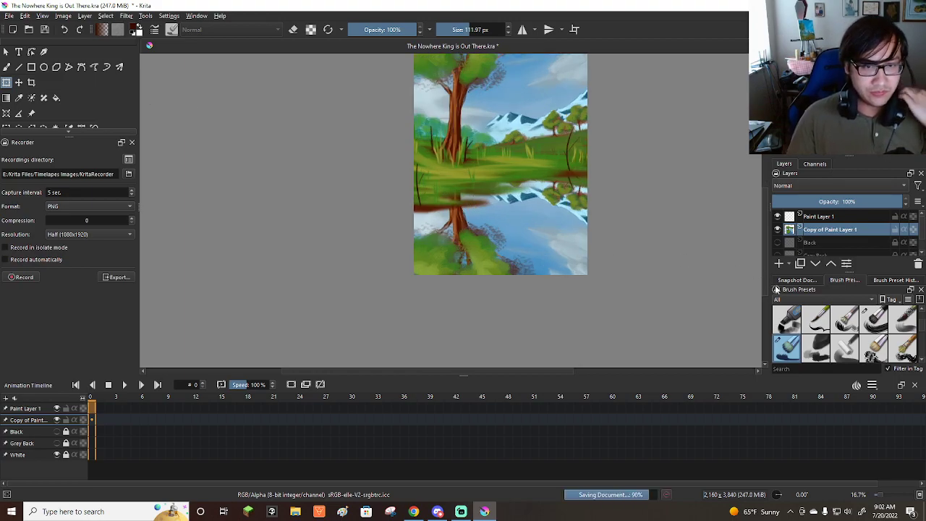
{"action": "scroll", "coordinate": [831, 334], "scroll_direction": "down", "scroll_amount": 4}
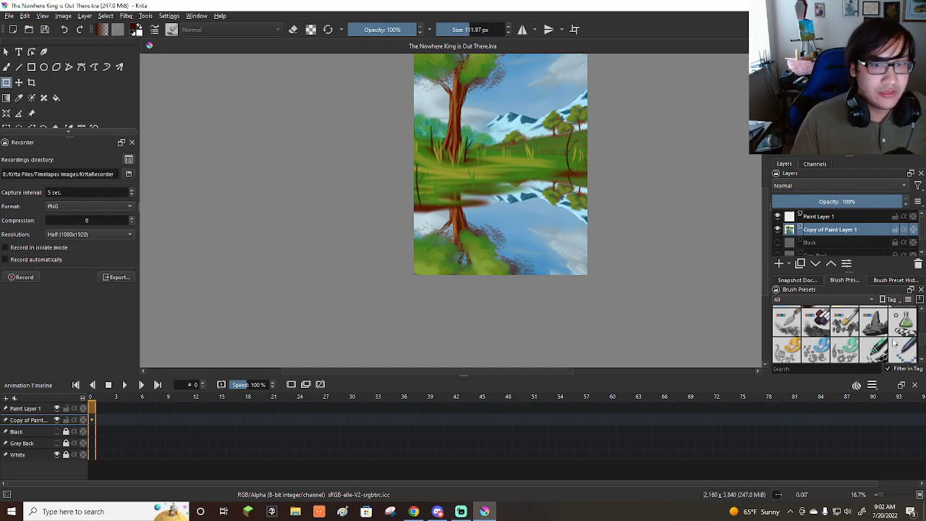
{"action": "scroll", "coordinate": [894, 343], "scroll_direction": "down", "scroll_amount": 3}
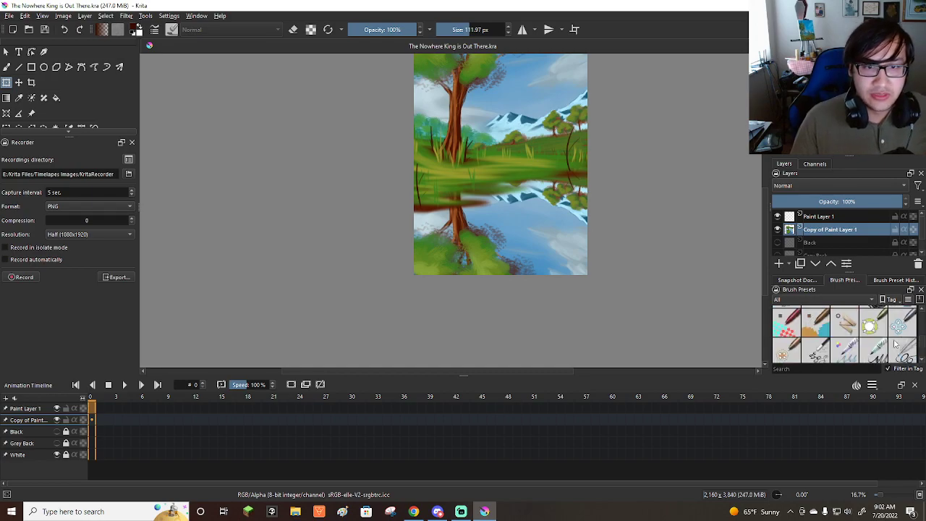
{"action": "left_click", "coordinate": [819, 218]}
{"action": "left_click", "coordinate": [816, 230]}
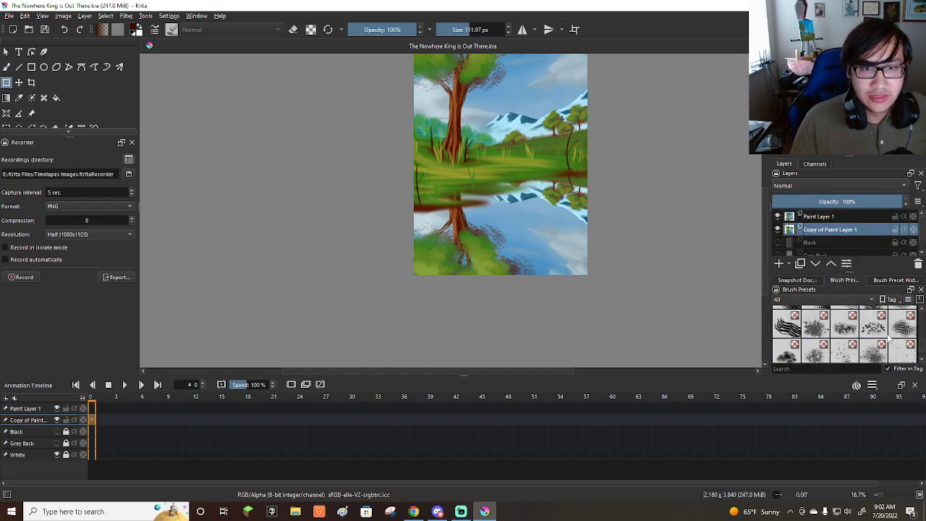
{"action": "scroll", "coordinate": [892, 340], "scroll_direction": "down", "scroll_amount": 2}
{"action": "scroll", "coordinate": [897, 348], "scroll_direction": "up", "scroll_amount": 10}
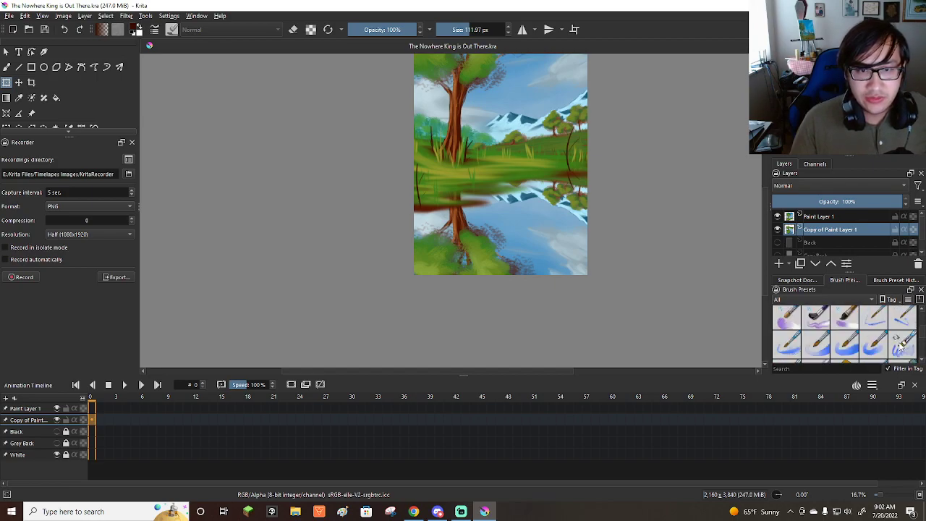
{"action": "left_click", "coordinate": [873, 322]}
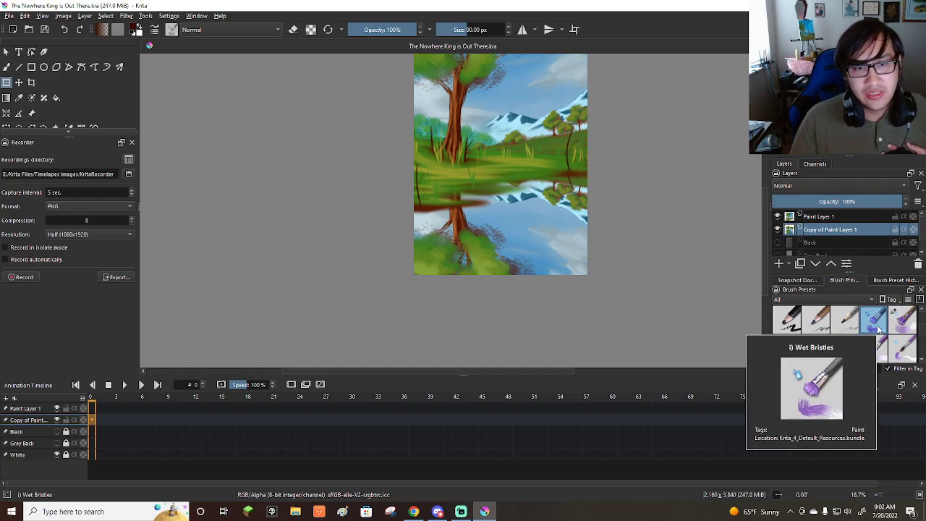
Set the freehand brush to 15% opacity and enlarge it to about 538 px.
{"action": "left_click", "coordinate": [387, 30]}
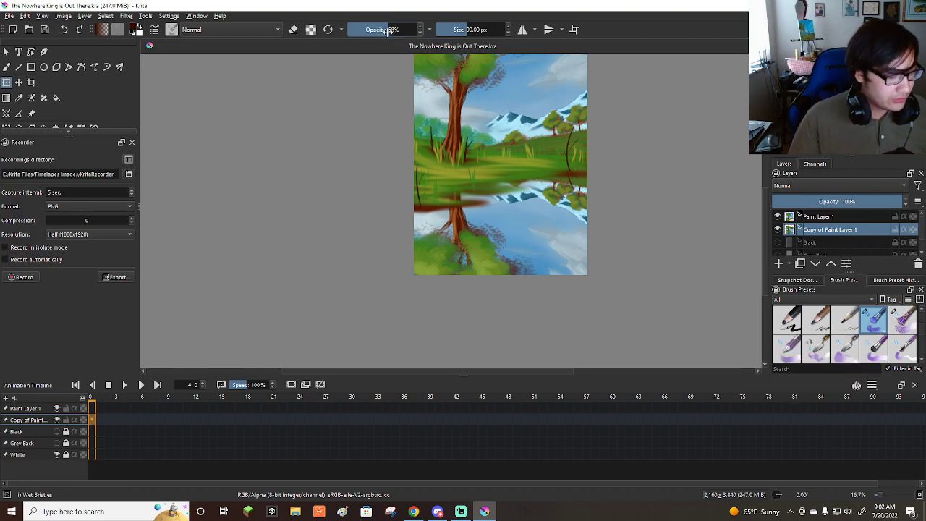
{"action": "type", "text": "15"}
{"action": "key", "text": "Return"}
{"action": "left_click", "coordinate": [6, 66]}
{"action": "left_click_drag", "start_coordinate": [508, 199], "coordinate": [604, 199], "text": "shift"}
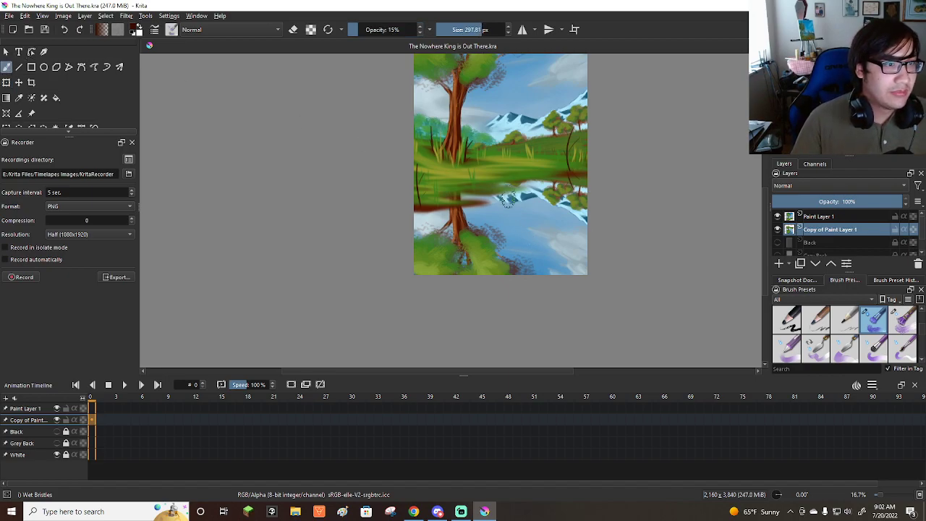
{"action": "scroll", "coordinate": [541, 195], "scroll_direction": "up", "scroll_amount": 1}
{"action": "scroll", "coordinate": [548, 208], "scroll_direction": "down", "scroll_amount": 2}
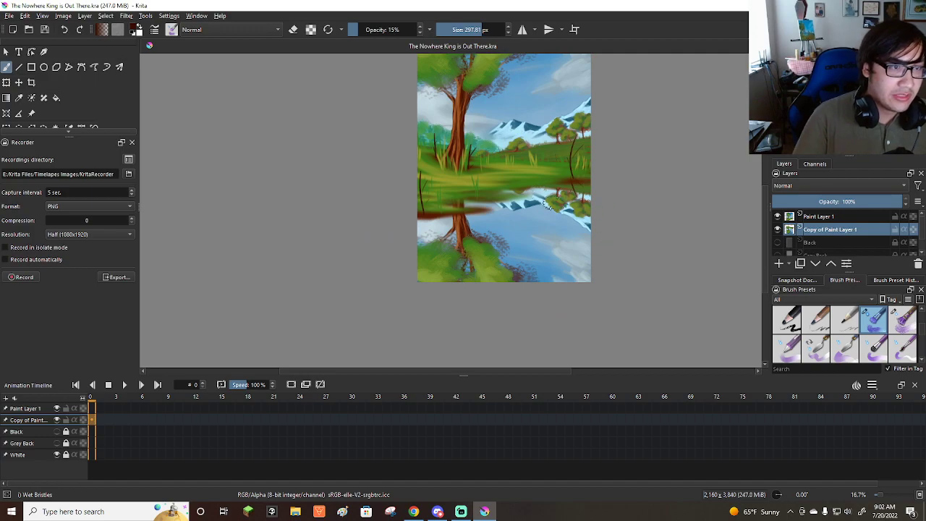
{"action": "left_click_drag", "start_coordinate": [558, 217], "coordinate": [603, 208], "text": "shift"}
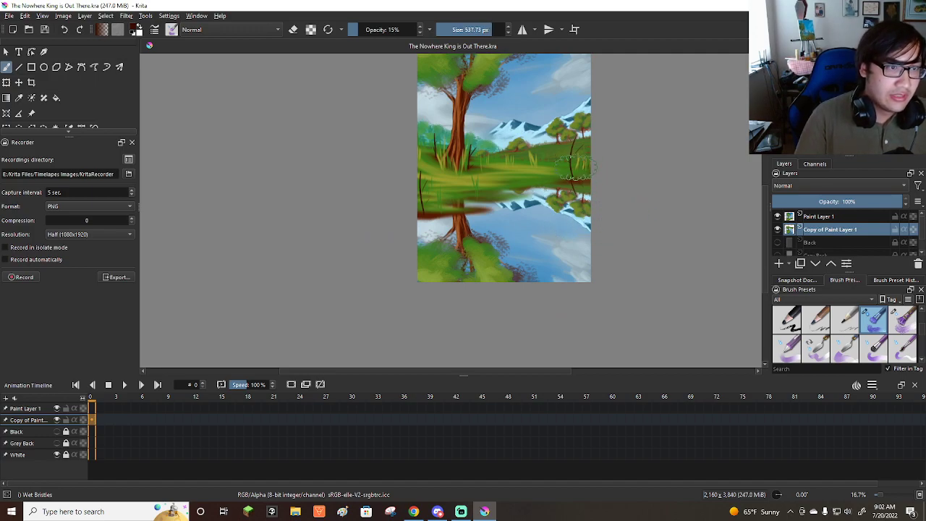
Try blending the mountain and sky reflection with long downward Wet Bristles strokes at 15% opacity.
{"action": "key", "text": "ctrl+z"}
{"action": "left_click_drag", "start_coordinate": [577, 174], "coordinate": [570, 340]}
{"action": "left_click_drag", "start_coordinate": [544, 170], "coordinate": [521, 321]}
{"action": "left_click_drag", "start_coordinate": [512, 217], "coordinate": [511, 344]}
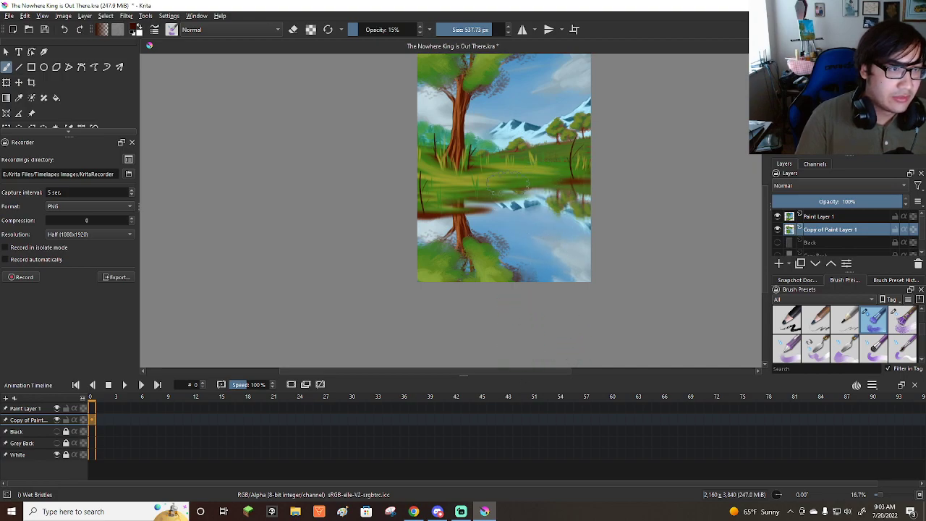
{"action": "left_click_drag", "start_coordinate": [559, 226], "coordinate": [549, 268]}
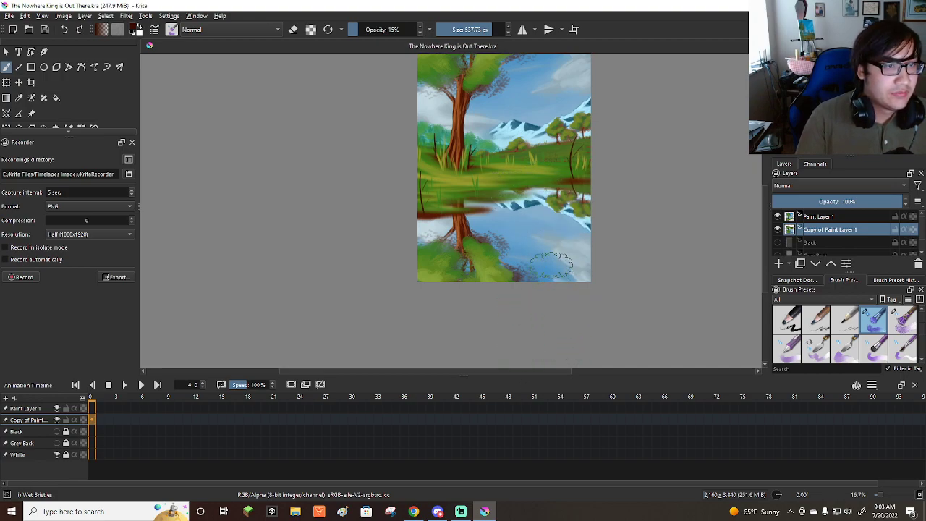
Lower the brush opacity to 10% and blend the small trees' reflection with a downward stroke.
{"action": "left_click", "coordinate": [376, 29]}
{"action": "type", "text": "10"}
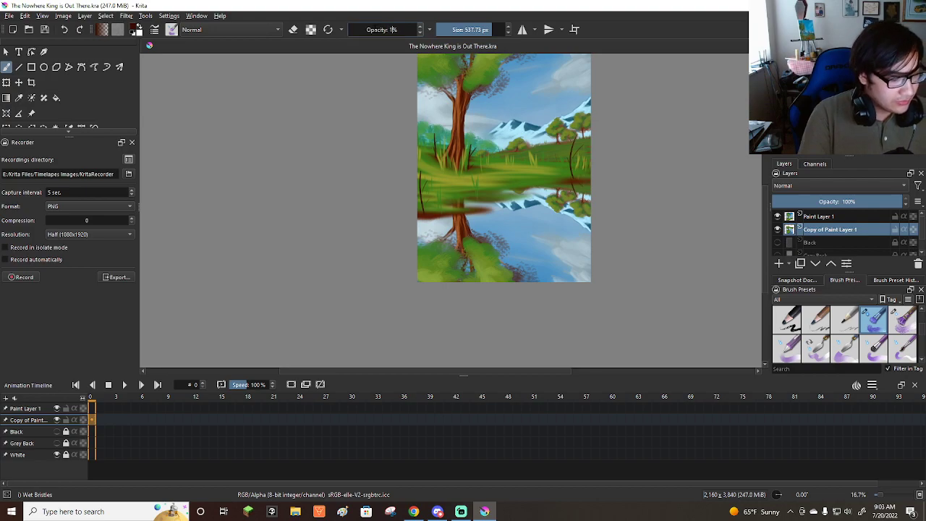
{"action": "key", "text": "Return"}
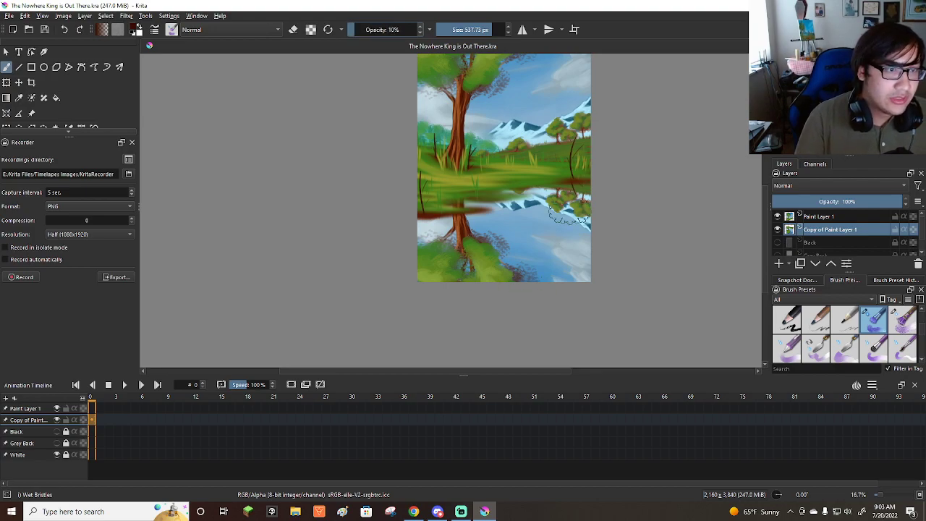
{"action": "left_click_drag", "start_coordinate": [578, 186], "coordinate": [574, 199]}
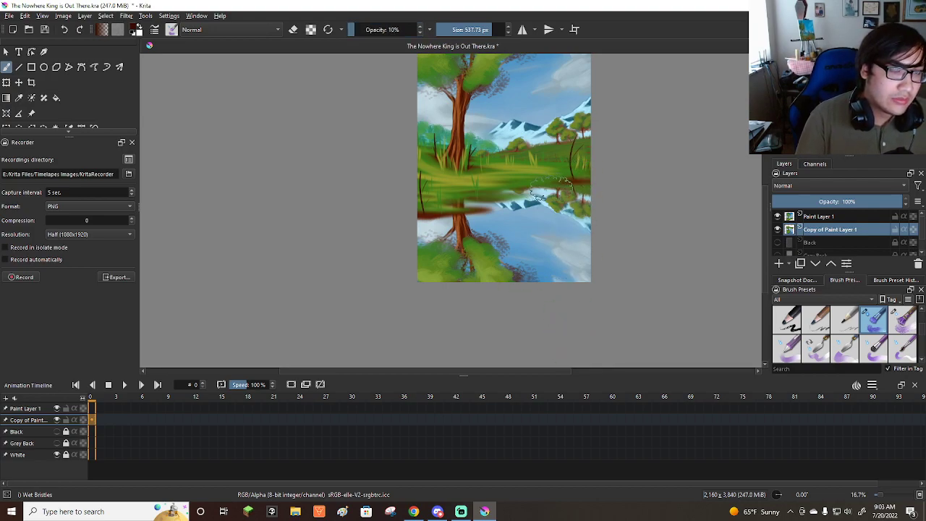
Reduce the brush opacity to 5% and softly blend the water reflection between the tree trunk and mountains with vertical strokes.
{"action": "left_click", "coordinate": [375, 32]}
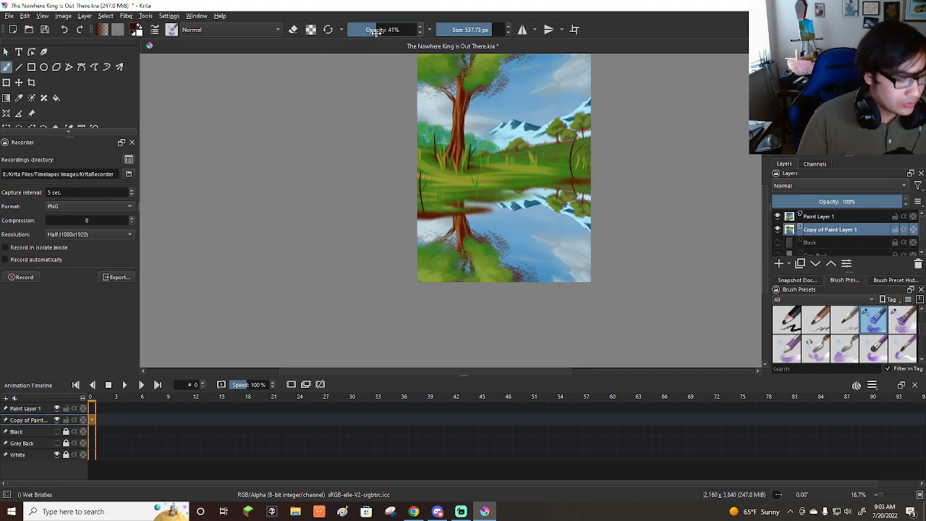
{"action": "type", "text": "5"}
{"action": "key", "text": "Return"}
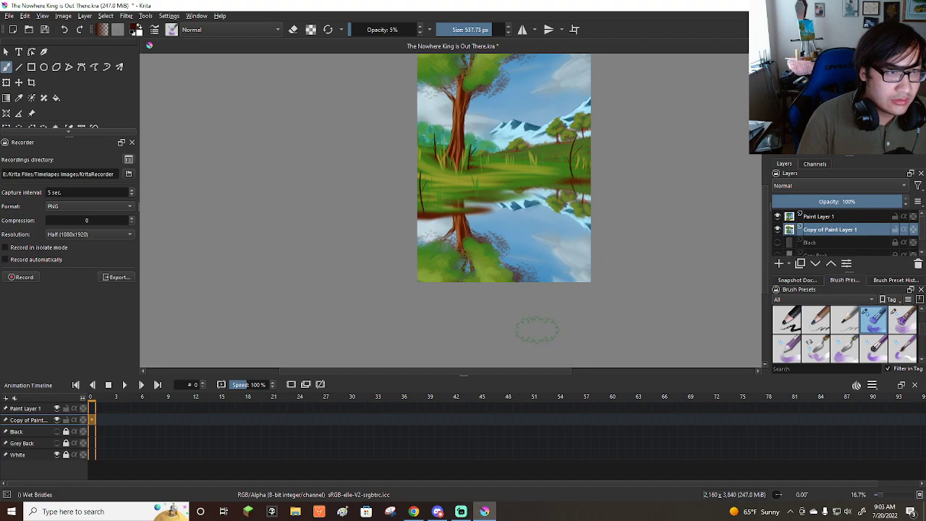
{"action": "left_click_drag", "start_coordinate": [489, 206], "coordinate": [480, 178]}
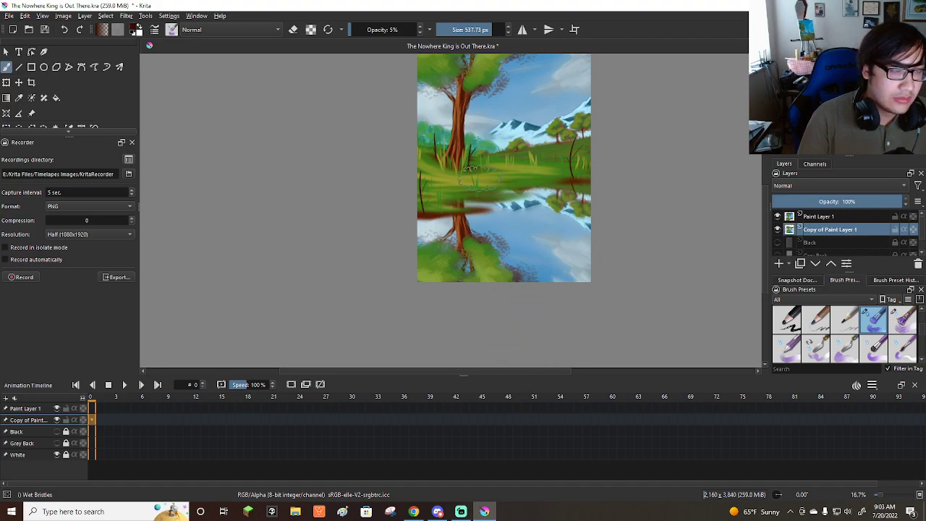
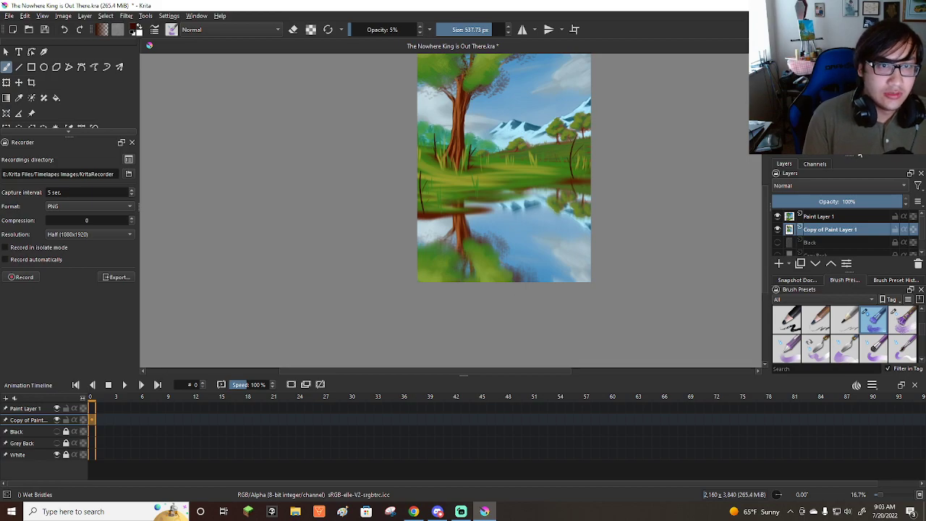
Examine the painting and its water reflection with the canvas rotated 90° and back upright.
{"action": "key", "text": "6"}
{"action": "key", "text": "6"}
{"action": "key", "text": "6"}
{"action": "key", "text": "6"}
{"action": "key", "text": "6"}
{"action": "key", "text": "6"}
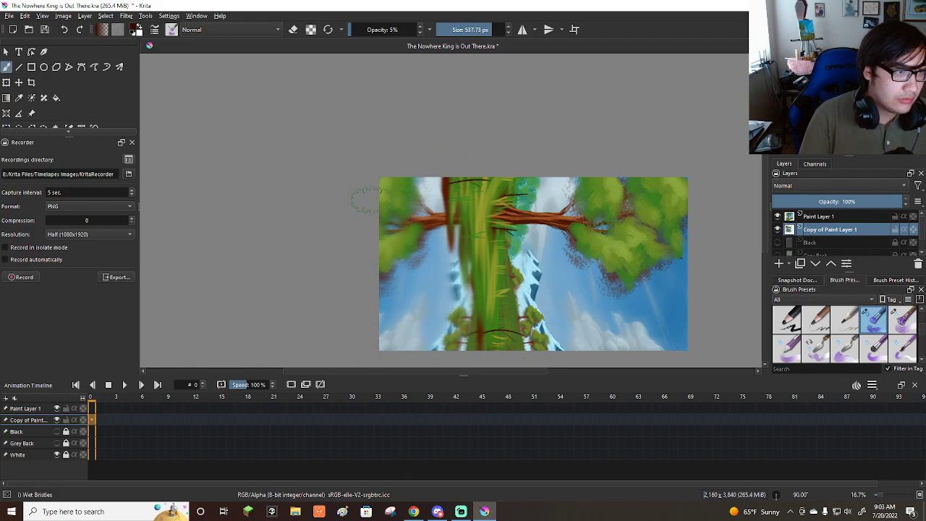
{"action": "scroll", "coordinate": [495, 173], "scroll_direction": "down", "scroll_amount": 2}
{"action": "scroll", "coordinate": [515, 217], "scroll_direction": "up", "scroll_amount": 2}
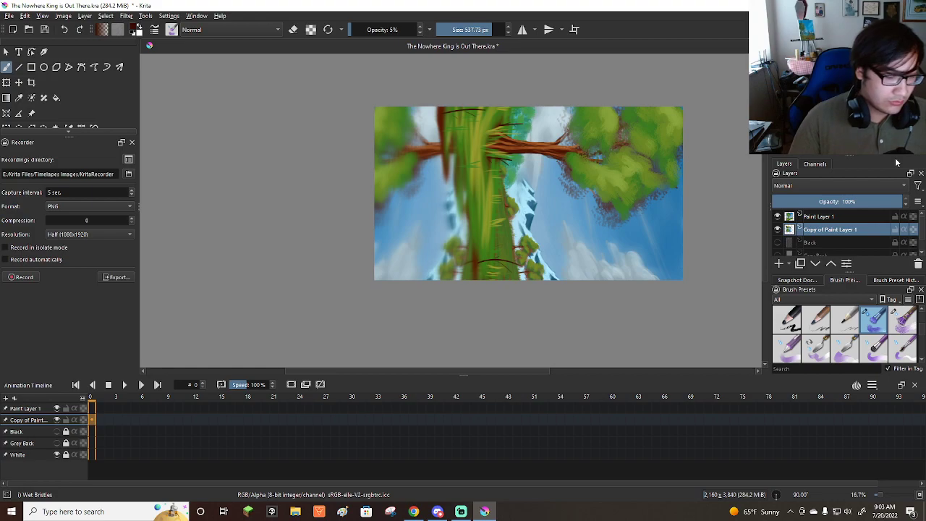
{"action": "key", "text": "5"}
{"action": "scroll", "coordinate": [509, 230], "scroll_direction": "down", "scroll_amount": 2}
{"action": "scroll", "coordinate": [498, 238], "scroll_direction": "up", "scroll_amount": 1}
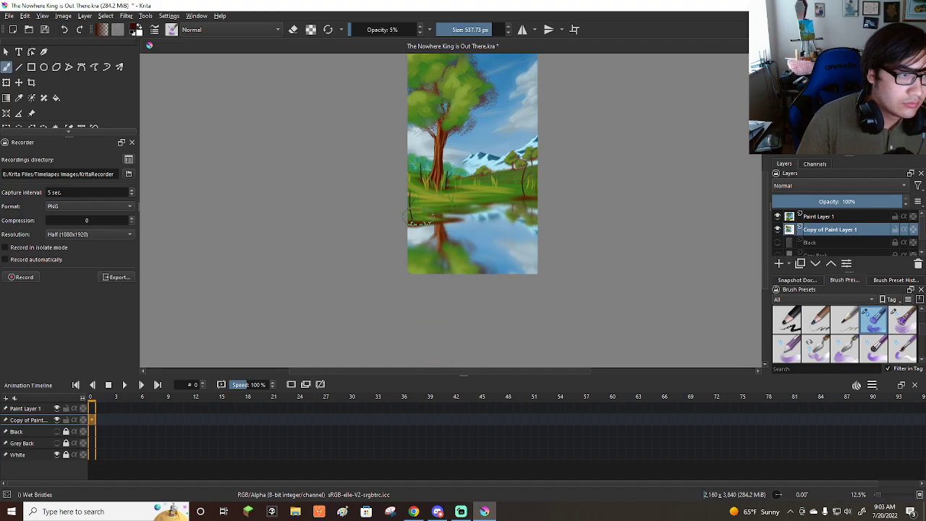
Touch up the water's edge below the large tree with Wet Bristles at about 242 px and save the painting.
{"action": "left_click_drag", "start_coordinate": [424, 241], "coordinate": [406, 217], "text": "shift"}
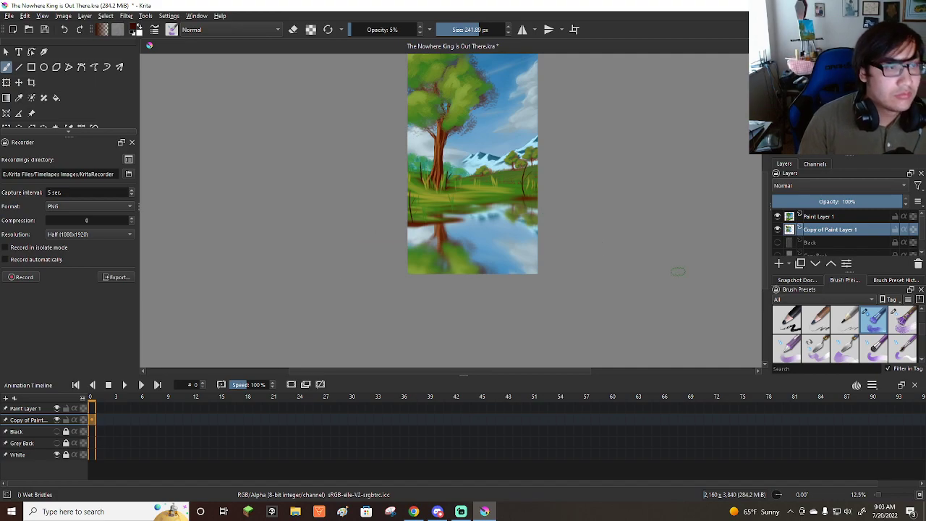
{"action": "scroll", "coordinate": [630, 248], "scroll_direction": "down", "scroll_amount": 2}
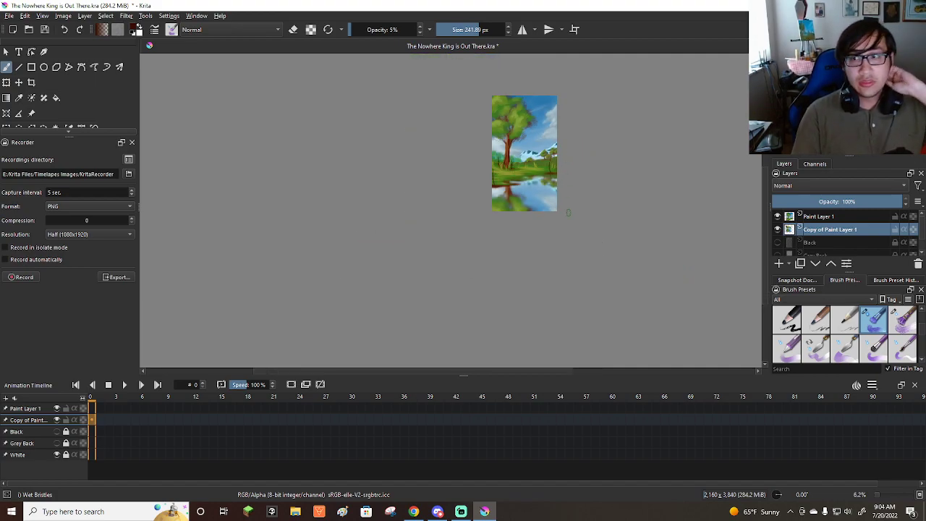
{"action": "scroll", "coordinate": [484, 175], "scroll_direction": "up", "scroll_amount": 2}
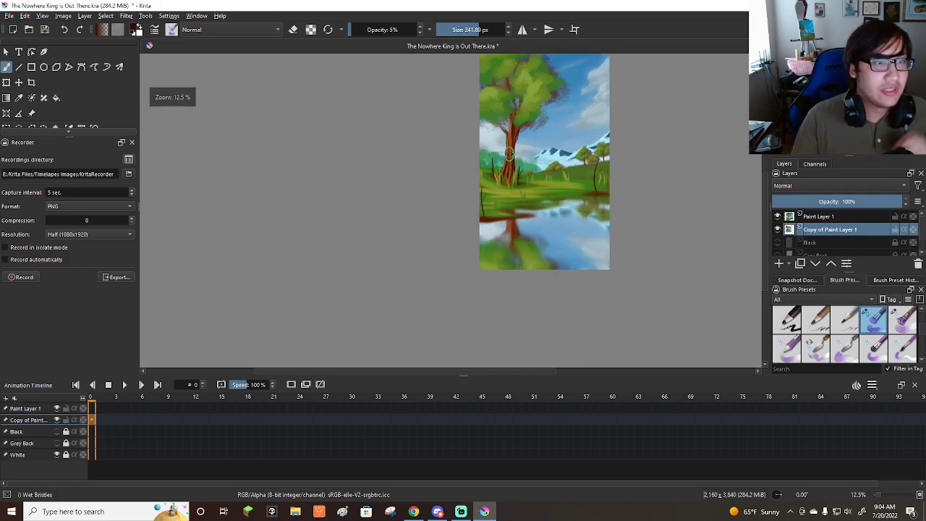
{"action": "left_click", "coordinate": [8, 16]}
{"action": "left_click", "coordinate": [32, 63]}
Activate Paint Layer 1 and choose the Wet Knife brush preset.
{"action": "left_click", "coordinate": [829, 220]}
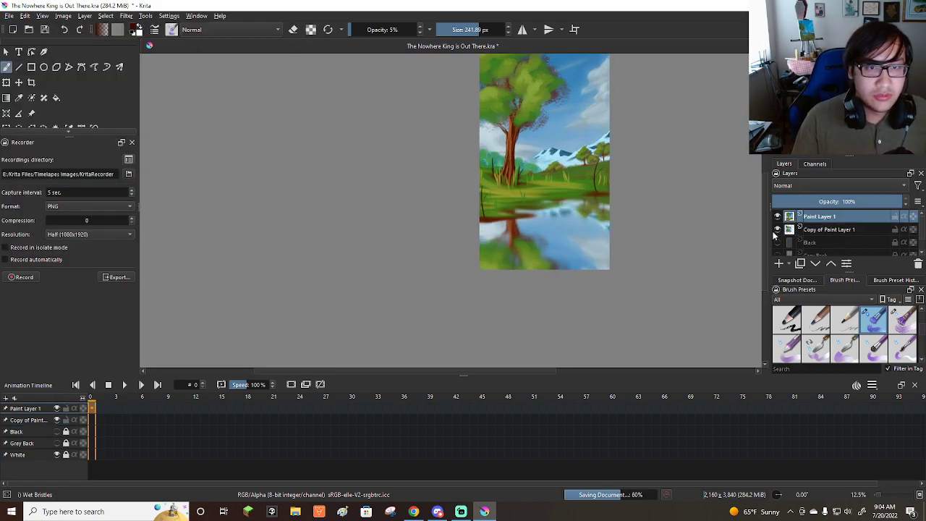
{"action": "scroll", "coordinate": [542, 268], "scroll_direction": "down", "scroll_amount": 1}
{"action": "scroll", "coordinate": [541, 266], "scroll_direction": "up", "scroll_amount": 2}
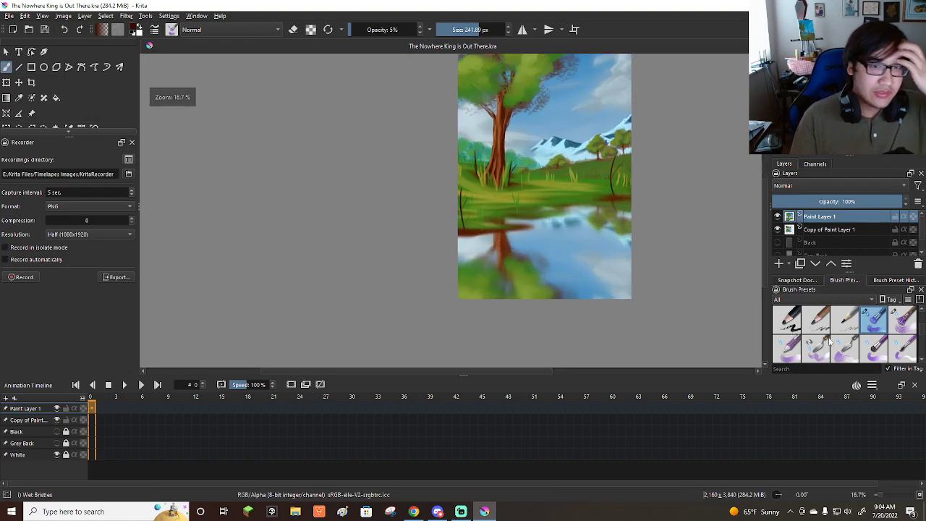
{"action": "scroll", "coordinate": [858, 354], "scroll_direction": "down", "scroll_amount": 3}
{"action": "scroll", "coordinate": [857, 355], "scroll_direction": "down", "scroll_amount": 1}
{"action": "scroll", "coordinate": [849, 345], "scroll_direction": "up", "scroll_amount": 1}
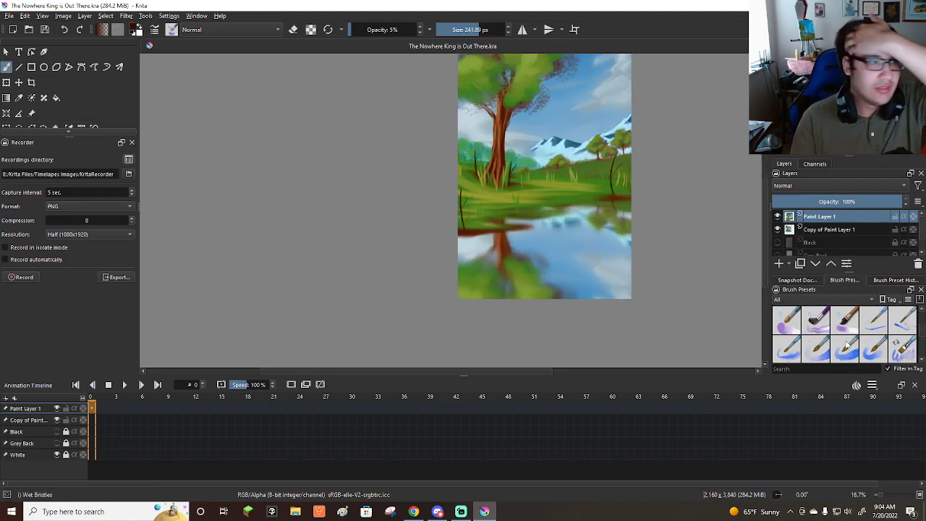
{"action": "mouse_move", "coordinate": [839, 327]}
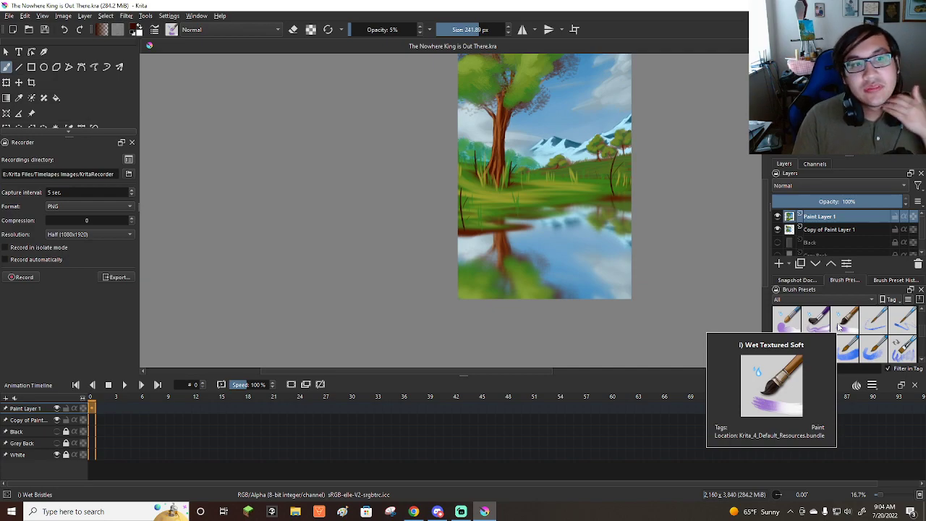
{"action": "scroll", "coordinate": [846, 340], "scroll_direction": "down", "scroll_amount": 4}
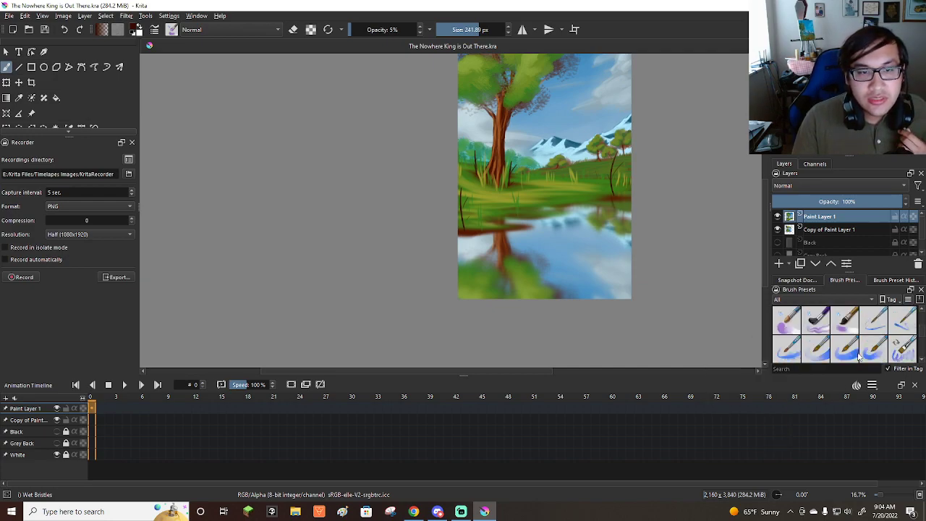
{"action": "scroll", "coordinate": [859, 357], "scroll_direction": "down", "scroll_amount": 1}
{"action": "scroll", "coordinate": [857, 356], "scroll_direction": "up", "scroll_amount": 1}
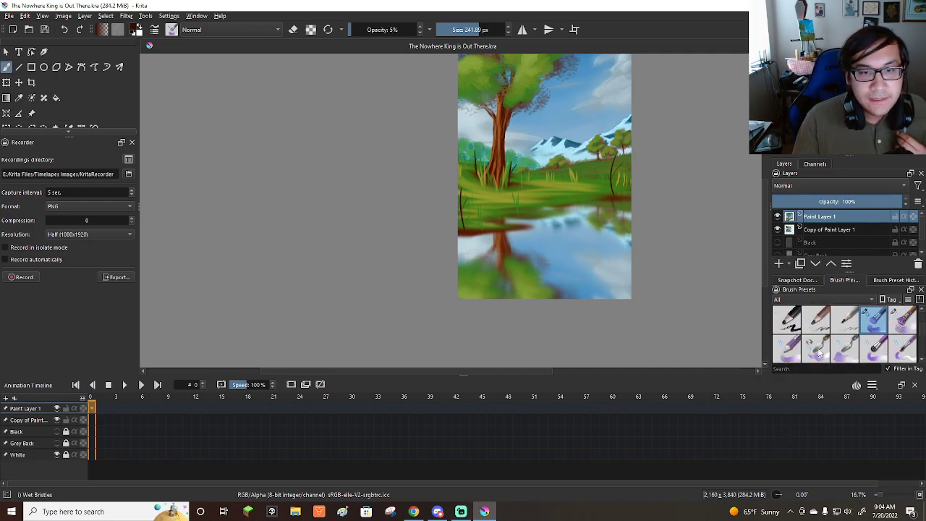
{"action": "left_click", "coordinate": [819, 353]}
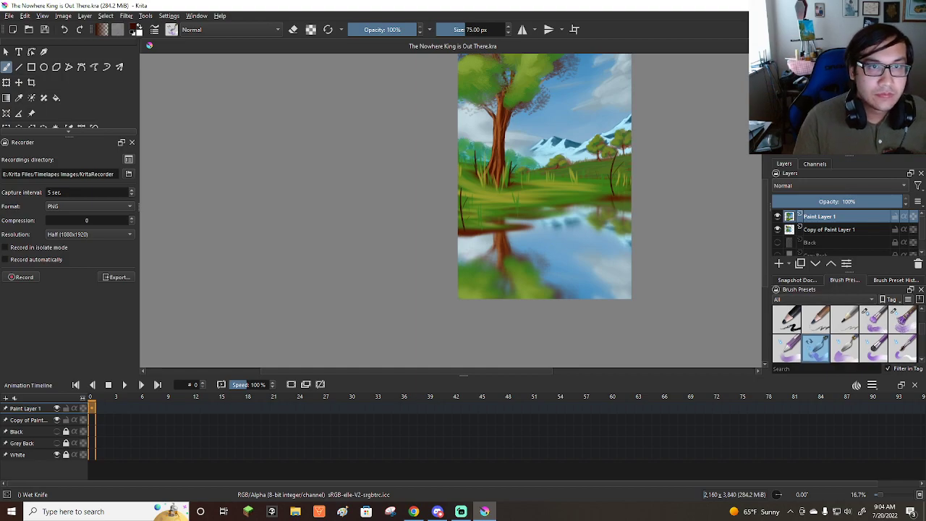
Paint a dark brown muddy bank along the whole winding water's edge with the Wet Knife at about 182 px.
{"action": "scroll", "coordinate": [463, 225], "scroll_direction": "up", "scroll_amount": 2, "text": "ctrl"}
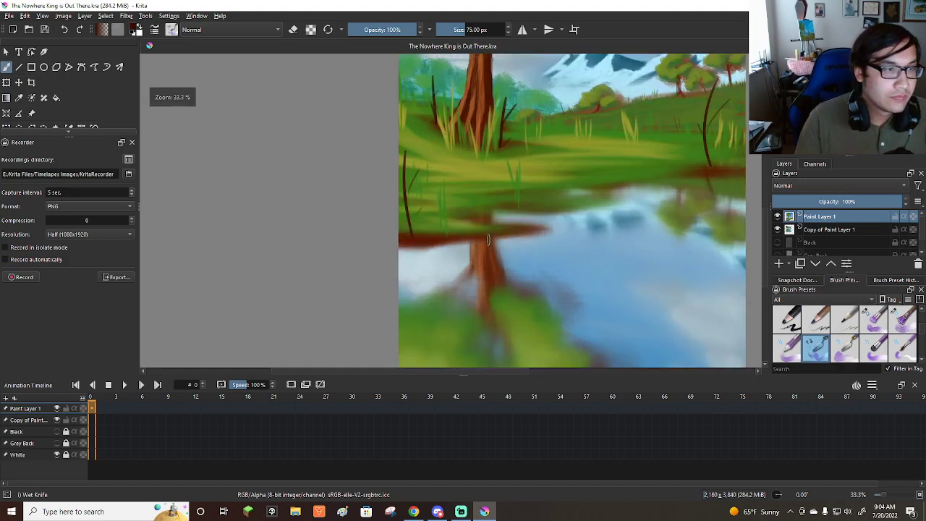
{"action": "mouse_move", "coordinate": [407, 241]}
{"action": "left_mouse_down", "text": "shift"}
{"action": "mouse_move", "coordinate": [430, 244]}
{"action": "mouse_move", "coordinate": [392, 232]}
{"action": "mouse_move", "coordinate": [491, 241]}
{"action": "mouse_move", "coordinate": [391, 240]}
{"action": "mouse_move", "coordinate": [413, 244]}
{"action": "mouse_move", "coordinate": [395, 233]}
{"action": "mouse_move", "coordinate": [467, 244]}
{"action": "mouse_move", "coordinate": [386, 244]}
{"action": "left_mouse_up", "text": "shift"}
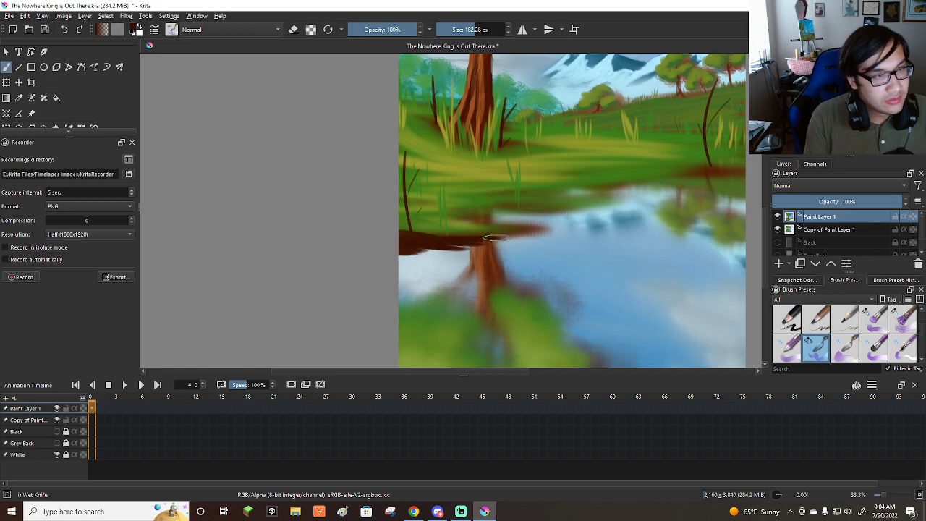
{"action": "left_click_drag", "start_coordinate": [450, 237], "coordinate": [522, 222]}
{"action": "key", "text": "ctrl+z"}
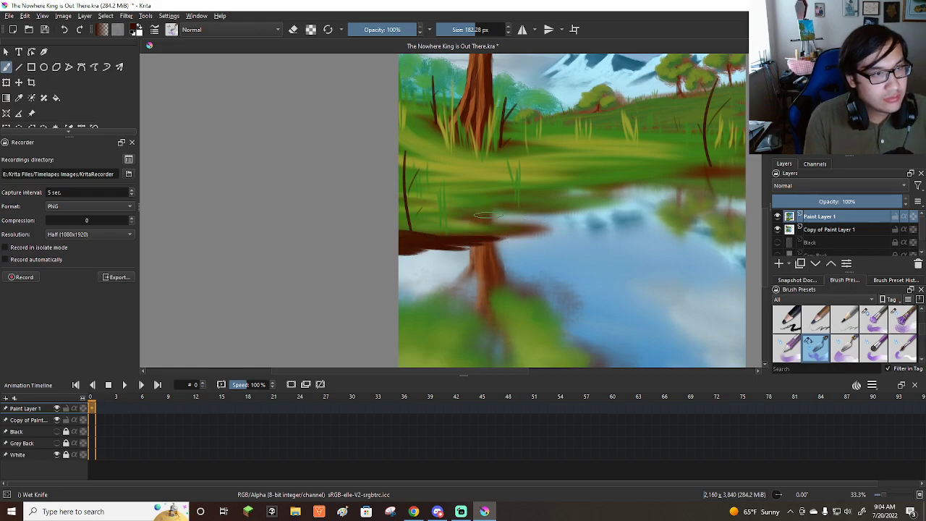
{"action": "mouse_move", "coordinate": [465, 215]}
{"action": "left_mouse_down"}
{"action": "mouse_move", "coordinate": [533, 214]}
{"action": "mouse_move", "coordinate": [478, 211]}
{"action": "mouse_move", "coordinate": [583, 209]}
{"action": "mouse_move", "coordinate": [488, 206]}
{"action": "mouse_move", "coordinate": [574, 205]}
{"action": "mouse_move", "coordinate": [552, 195]}
{"action": "mouse_move", "coordinate": [607, 187]}
{"action": "mouse_move", "coordinate": [738, 186]}
{"action": "mouse_move", "coordinate": [691, 176]}
{"action": "mouse_move", "coordinate": [740, 170]}
{"action": "mouse_move", "coordinate": [725, 186]}
{"action": "mouse_move", "coordinate": [738, 168]}
{"action": "mouse_move", "coordinate": [713, 183]}
{"action": "mouse_move", "coordinate": [703, 168]}
{"action": "mouse_move", "coordinate": [641, 187]}
{"action": "mouse_move", "coordinate": [542, 192]}
{"action": "mouse_move", "coordinate": [565, 204]}
{"action": "mouse_move", "coordinate": [555, 207]}
{"action": "mouse_move", "coordinate": [464, 210]}
{"action": "mouse_move", "coordinate": [484, 217]}
{"action": "mouse_move", "coordinate": [445, 235]}
{"action": "mouse_move", "coordinate": [565, 229]}
{"action": "mouse_move", "coordinate": [467, 221]}
{"action": "mouse_move", "coordinate": [529, 231]}
{"action": "mouse_move", "coordinate": [421, 236]}
{"action": "mouse_move", "coordinate": [482, 241]}
{"action": "mouse_move", "coordinate": [408, 253]}
{"action": "mouse_move", "coordinate": [565, 232]}
{"action": "mouse_move", "coordinate": [387, 252]}
{"action": "mouse_move", "coordinate": [528, 233]}
{"action": "mouse_move", "coordinate": [498, 215]}
{"action": "mouse_move", "coordinate": [477, 228]}
{"action": "left_mouse_up"}
{"action": "mouse_move", "coordinate": [581, 209]}
{"action": "left_mouse_down"}
{"action": "mouse_move", "coordinate": [565, 191]}
{"action": "mouse_move", "coordinate": [576, 206]}
{"action": "mouse_move", "coordinate": [564, 196]}
{"action": "mouse_move", "coordinate": [665, 187]}
{"action": "mouse_move", "coordinate": [570, 184]}
{"action": "mouse_move", "coordinate": [671, 183]}
{"action": "mouse_move", "coordinate": [571, 188]}
{"action": "mouse_move", "coordinate": [540, 203]}
{"action": "mouse_move", "coordinate": [613, 187]}
{"action": "mouse_move", "coordinate": [737, 181]}
{"action": "left_mouse_up"}
{"action": "scroll", "coordinate": [664, 181], "scroll_direction": "down", "scroll_amount": 1}
{"action": "scroll", "coordinate": [663, 180], "scroll_direction": "up", "scroll_amount": 2}
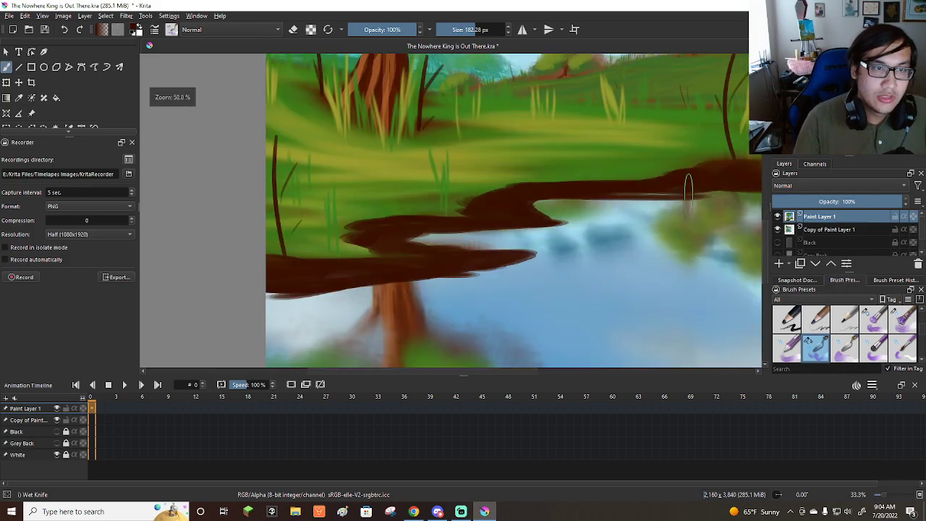
{"action": "scroll", "coordinate": [687, 187], "scroll_direction": "down", "scroll_amount": 2}
{"action": "scroll", "coordinate": [687, 187], "scroll_direction": "down", "scroll_amount": 1}
{"action": "scroll", "coordinate": [643, 189], "scroll_direction": "up", "scroll_amount": 2}
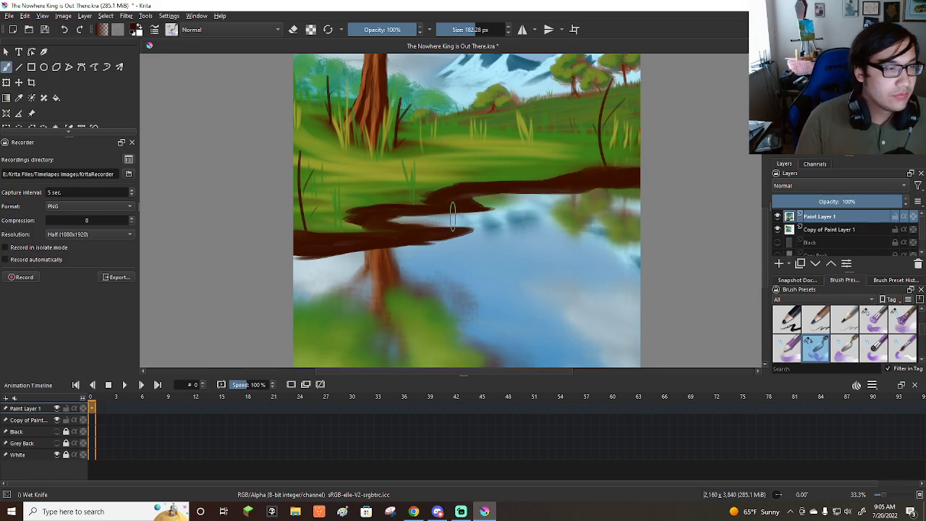
Pick an ochre orange color and stroke it over the bank's nearest spit, leaving dark brown edges.
{"action": "scroll", "coordinate": [478, 246], "scroll_direction": "down", "scroll_amount": 1}
{"action": "left_click", "coordinate": [812, 89]}
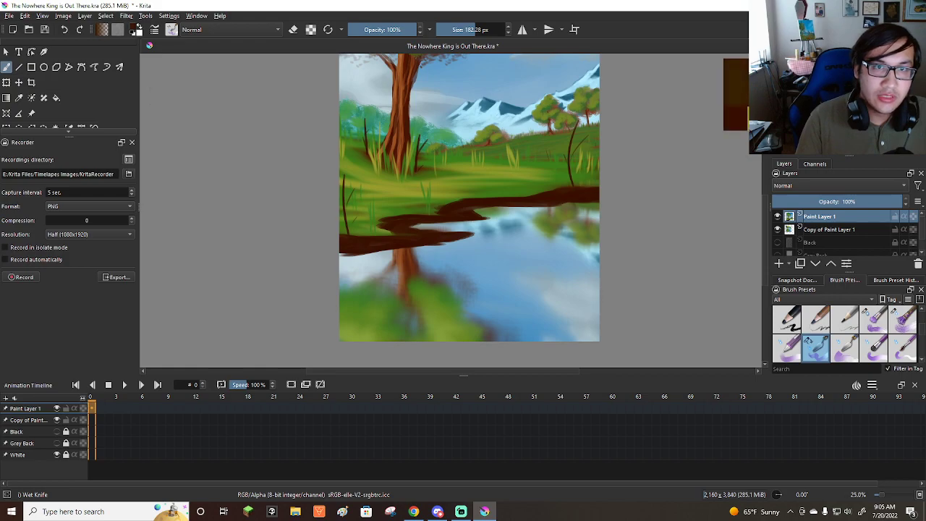
{"action": "left_click_drag", "start_coordinate": [812, 90], "coordinate": [841, 69]}
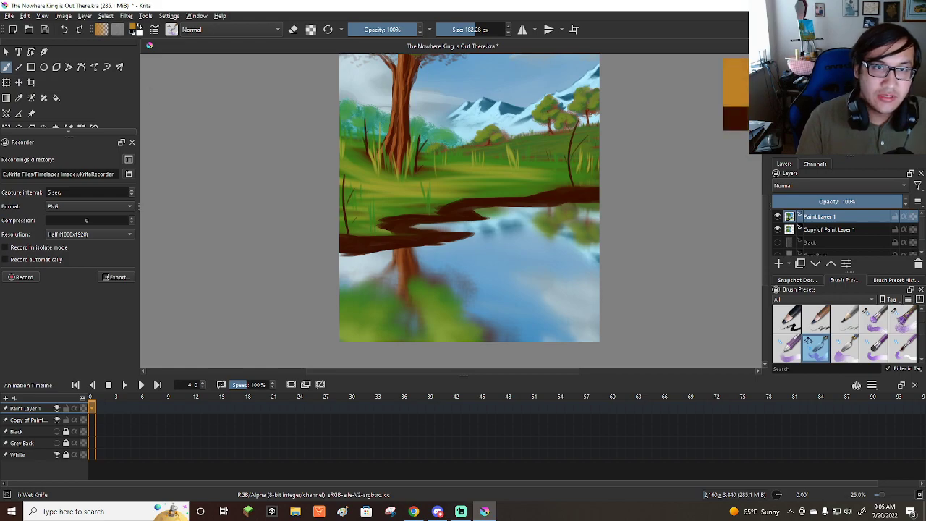
{"action": "scroll", "coordinate": [486, 221], "scroll_direction": "up", "scroll_amount": 1}
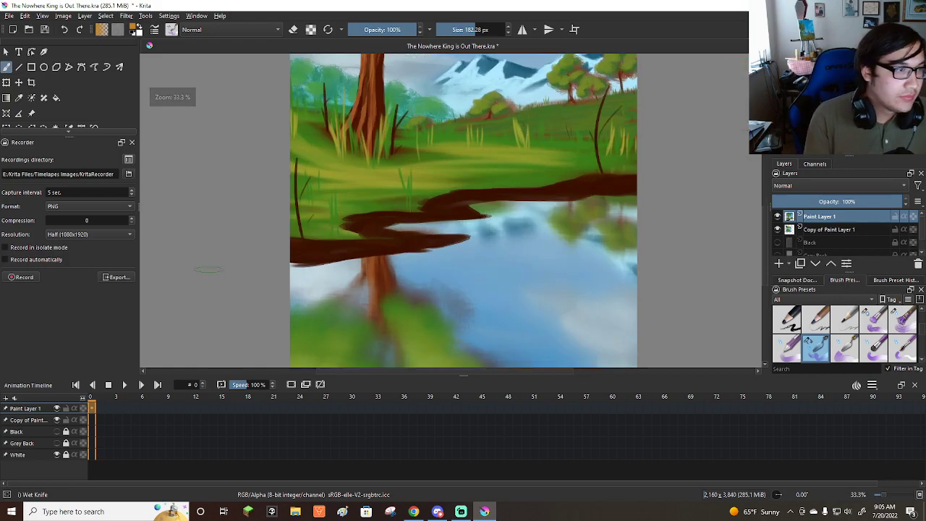
{"action": "mouse_move", "coordinate": [301, 245]}
{"action": "left_mouse_down", "text": "shift"}
{"action": "mouse_move", "coordinate": [342, 247]}
{"action": "mouse_move", "coordinate": [290, 239]}
{"action": "mouse_move", "coordinate": [339, 249]}
{"action": "mouse_move", "coordinate": [290, 244]}
{"action": "mouse_move", "coordinate": [334, 241]}
{"action": "mouse_move", "coordinate": [327, 249]}
{"action": "mouse_move", "coordinate": [285, 247]}
{"action": "mouse_move", "coordinate": [384, 244]}
{"action": "mouse_move", "coordinate": [360, 246]}
{"action": "mouse_move", "coordinate": [385, 238]}
{"action": "mouse_move", "coordinate": [359, 233]}
{"action": "mouse_move", "coordinate": [383, 237]}
{"action": "mouse_move", "coordinate": [360, 225]}
{"action": "mouse_move", "coordinate": [391, 224]}
{"action": "left_mouse_up", "text": "shift"}
{"action": "left_click_drag", "start_coordinate": [383, 234], "coordinate": [440, 239]}
{"action": "left_click_drag", "start_coordinate": [340, 245], "coordinate": [422, 245]}
{"action": "left_click_drag", "start_coordinate": [340, 249], "coordinate": [413, 248]}
{"action": "mouse_move", "coordinate": [314, 253]}
{"action": "left_mouse_down"}
{"action": "mouse_move", "coordinate": [384, 250]}
{"action": "mouse_move", "coordinate": [330, 251]}
{"action": "left_mouse_up"}
{"action": "left_click_drag", "start_coordinate": [292, 252], "coordinate": [334, 252]}
{"action": "left_click_drag", "start_coordinate": [291, 256], "coordinate": [451, 239]}
{"action": "left_click_drag", "start_coordinate": [388, 233], "coordinate": [463, 239]}
Carry the ochre strokes up through the bank's middle bends and undo the last strokes toward the far shore.
{"action": "mouse_move", "coordinate": [367, 221]}
{"action": "left_mouse_down"}
{"action": "mouse_move", "coordinate": [408, 217]}
{"action": "mouse_move", "coordinate": [359, 220]}
{"action": "mouse_move", "coordinate": [474, 217]}
{"action": "left_mouse_up"}
{"action": "mouse_move", "coordinate": [412, 217]}
{"action": "left_mouse_down"}
{"action": "mouse_move", "coordinate": [438, 218]}
{"action": "mouse_move", "coordinate": [471, 194]}
{"action": "mouse_move", "coordinate": [457, 210]}
{"action": "mouse_move", "coordinate": [493, 196]}
{"action": "mouse_move", "coordinate": [455, 216]}
{"action": "mouse_move", "coordinate": [506, 194]}
{"action": "mouse_move", "coordinate": [549, 196]}
{"action": "left_mouse_up"}
{"action": "left_click_drag", "start_coordinate": [499, 197], "coordinate": [581, 195]}
{"action": "key", "text": "ctrl+z"}
{"action": "key", "text": "ctrl+z"}
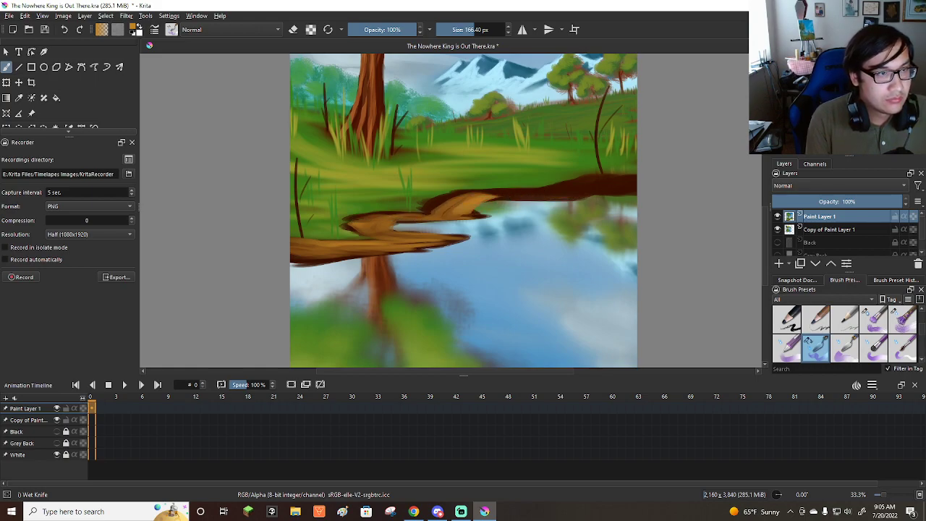
Paint ochre along the far stretch of the bank at about 166 px and reinforce the middle bends.
{"action": "left_click_drag", "start_coordinate": [495, 198], "coordinate": [623, 184]}
{"action": "left_click_drag", "start_coordinate": [550, 194], "coordinate": [637, 183]}
{"action": "left_click_drag", "start_coordinate": [582, 195], "coordinate": [612, 193]}
{"action": "left_click_drag", "start_coordinate": [544, 193], "coordinate": [624, 181]}
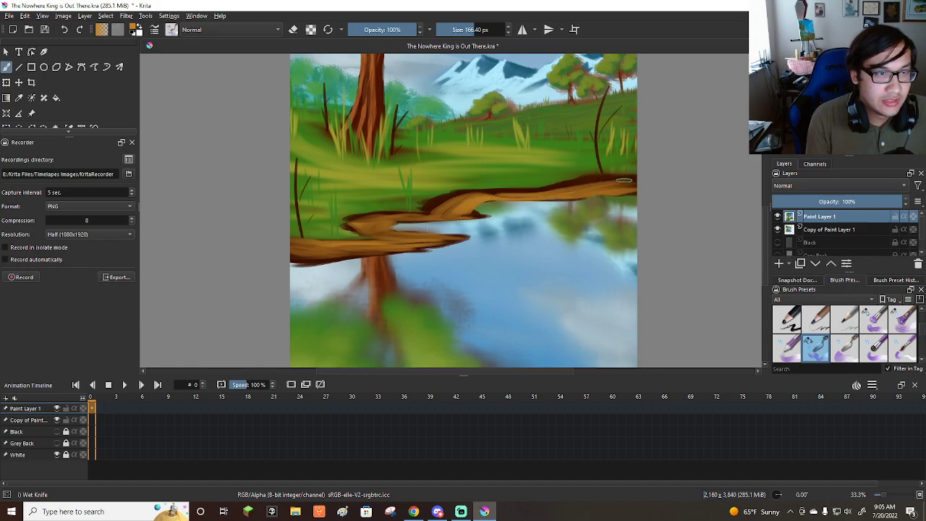
{"action": "left_click_drag", "start_coordinate": [474, 215], "coordinate": [383, 225]}
{"action": "mouse_move", "coordinate": [434, 209]}
{"action": "left_mouse_down"}
{"action": "mouse_move", "coordinate": [482, 191]}
{"action": "mouse_move", "coordinate": [613, 184]}
{"action": "left_mouse_up"}
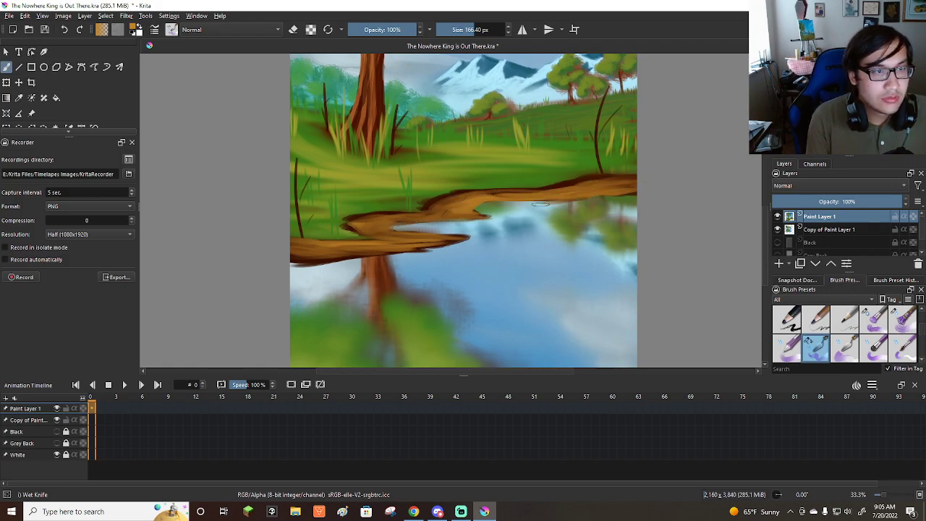
{"action": "scroll", "coordinate": [491, 270], "scroll_direction": "down", "scroll_amount": 3}
{"action": "scroll", "coordinate": [501, 274], "scroll_direction": "up", "scroll_amount": 2}
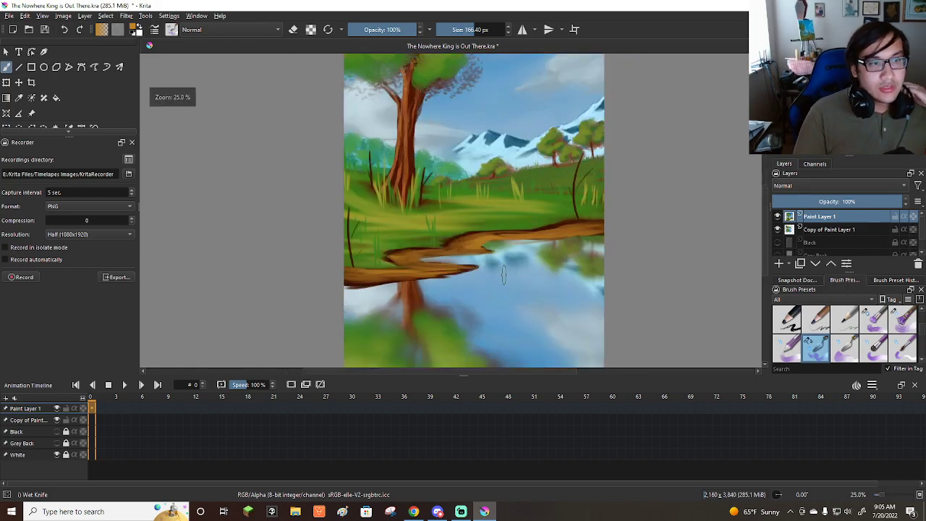
Add light tan highlights along the length of the bank with the Chalk Grainy brush at about 35 px.
{"action": "scroll", "coordinate": [503, 273], "scroll_direction": "up", "scroll_amount": 2}
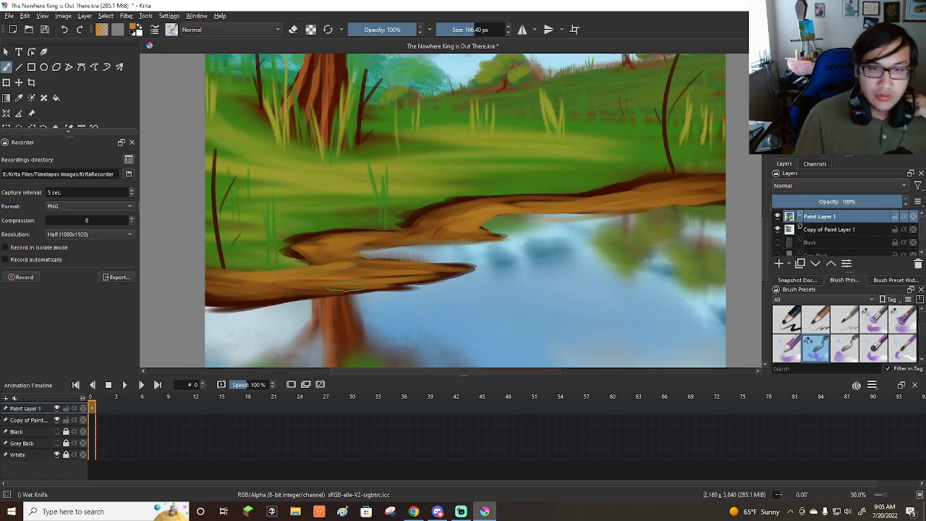
{"action": "scroll", "coordinate": [892, 353], "scroll_direction": "down", "scroll_amount": 4}
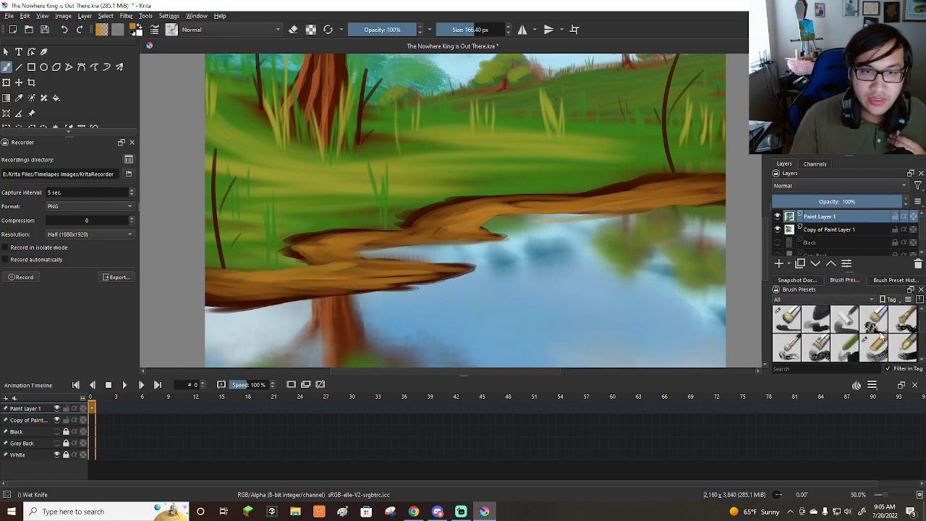
{"action": "left_click", "coordinate": [879, 351]}
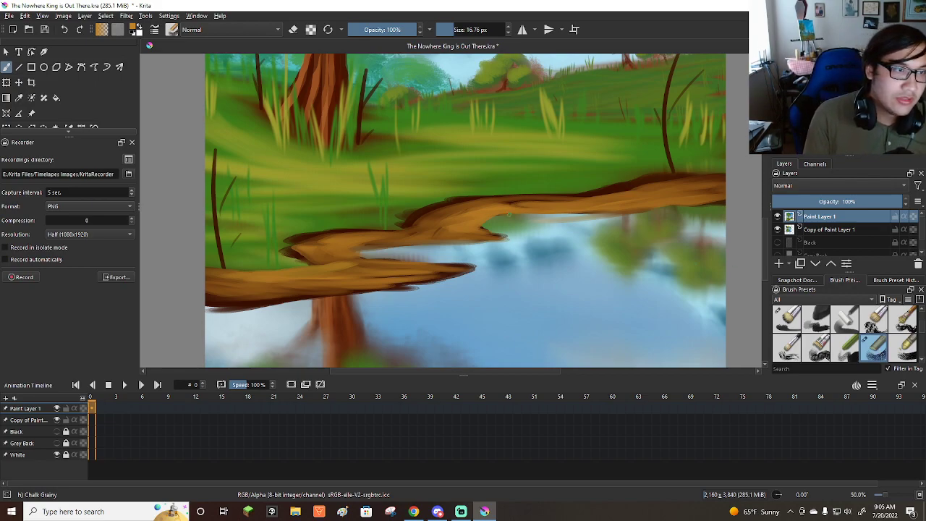
{"action": "left_click", "coordinate": [832, 102]}
{"action": "mouse_move", "coordinate": [662, 188]}
{"action": "left_mouse_down", "text": "shift"}
{"action": "mouse_move", "coordinate": [675, 188]}
{"action": "mouse_move", "coordinate": [602, 203]}
{"action": "left_mouse_up", "text": "shift"}
{"action": "key", "text": "ctrl+z"}
{"action": "left_click_drag", "start_coordinate": [667, 186], "coordinate": [514, 203], "text": "shift"}
{"action": "left_click_drag", "start_coordinate": [458, 215], "coordinate": [479, 230]}
{"action": "mouse_move", "coordinate": [351, 246]}
{"action": "left_mouse_down"}
{"action": "mouse_move", "coordinate": [371, 261]}
{"action": "mouse_move", "coordinate": [245, 285]}
{"action": "mouse_move", "coordinate": [408, 271]}
{"action": "left_mouse_up"}
{"action": "mouse_move", "coordinate": [298, 280]}
{"action": "left_mouse_down"}
{"action": "mouse_move", "coordinate": [462, 271]}
{"action": "mouse_move", "coordinate": [349, 264]}
{"action": "mouse_move", "coordinate": [405, 266]}
{"action": "mouse_move", "coordinate": [209, 279]}
{"action": "left_mouse_up"}
Smooth the bank's ochre and tan strokes with Blender Basic, enlarging the brush to about 74 px.
{"action": "scroll", "coordinate": [818, 328], "scroll_direction": "down", "scroll_amount": 4}
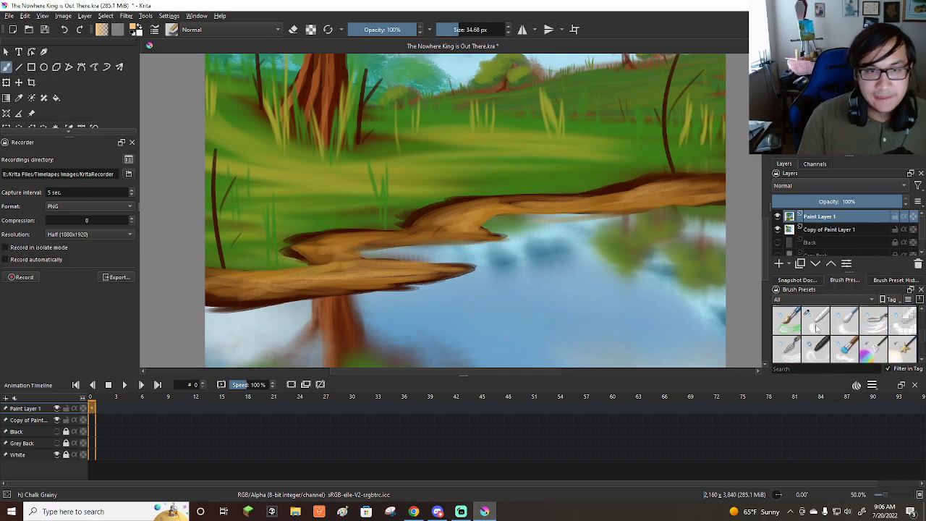
{"action": "left_click", "coordinate": [818, 328]}
{"action": "left_click_drag", "start_coordinate": [667, 193], "coordinate": [586, 194]}
{"action": "mouse_move", "coordinate": [661, 189]}
{"action": "left_mouse_down"}
{"action": "mouse_move", "coordinate": [586, 205]}
{"action": "mouse_move", "coordinate": [459, 211]}
{"action": "mouse_move", "coordinate": [471, 207]}
{"action": "mouse_move", "coordinate": [457, 230]}
{"action": "mouse_move", "coordinate": [417, 230]}
{"action": "mouse_move", "coordinate": [447, 207]}
{"action": "mouse_move", "coordinate": [399, 234]}
{"action": "mouse_move", "coordinate": [427, 236]}
{"action": "mouse_move", "coordinate": [398, 236]}
{"action": "left_mouse_up"}
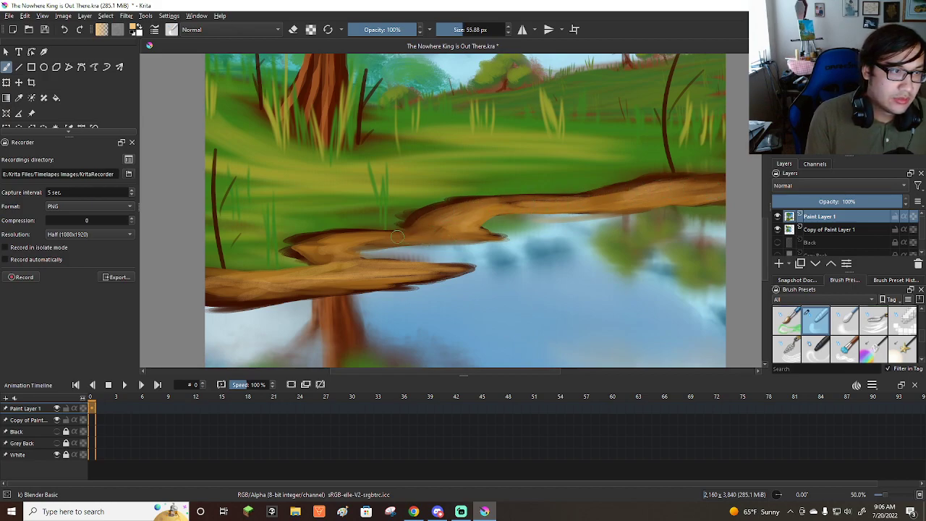
{"action": "left_click_drag", "start_coordinate": [407, 229], "coordinate": [416, 230], "text": "shift"}
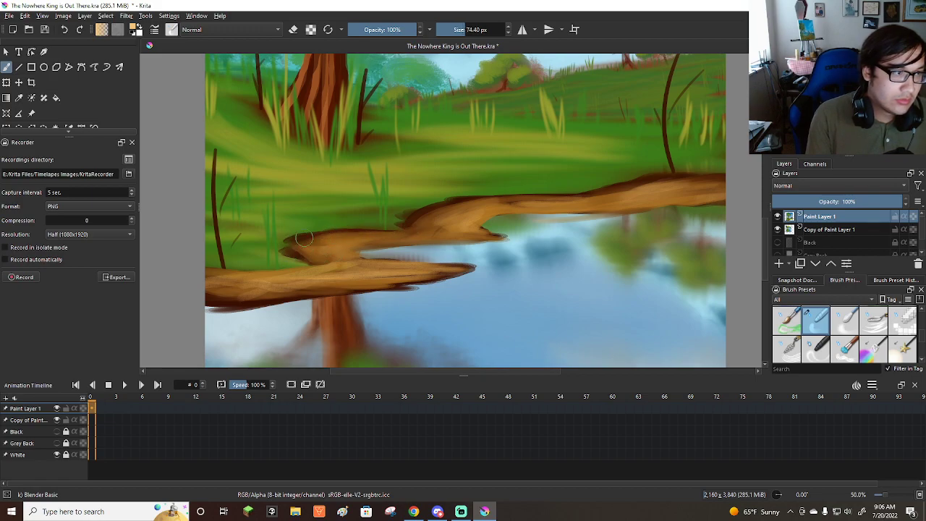
{"action": "mouse_move", "coordinate": [250, 293]}
{"action": "left_mouse_down"}
{"action": "mouse_move", "coordinate": [434, 272]}
{"action": "mouse_move", "coordinate": [340, 273]}
{"action": "mouse_move", "coordinate": [439, 269]}
{"action": "mouse_move", "coordinate": [394, 283]}
{"action": "mouse_move", "coordinate": [352, 274]}
{"action": "mouse_move", "coordinate": [459, 266]}
{"action": "left_mouse_up"}
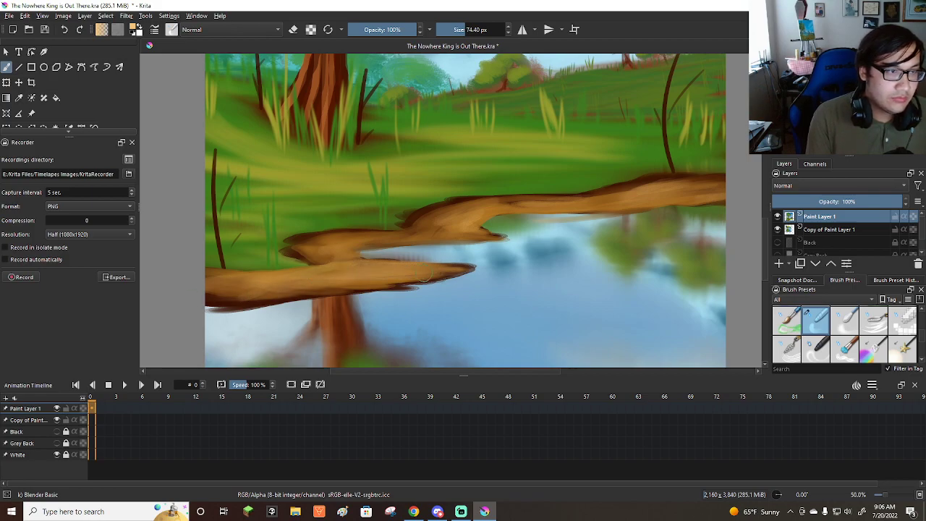
{"action": "scroll", "coordinate": [389, 265], "scroll_direction": "down", "scroll_amount": 4}
{"action": "scroll", "coordinate": [359, 221], "scroll_direction": "down", "scroll_amount": 1}
{"action": "scroll", "coordinate": [335, 217], "scroll_direction": "up", "scroll_amount": 2}
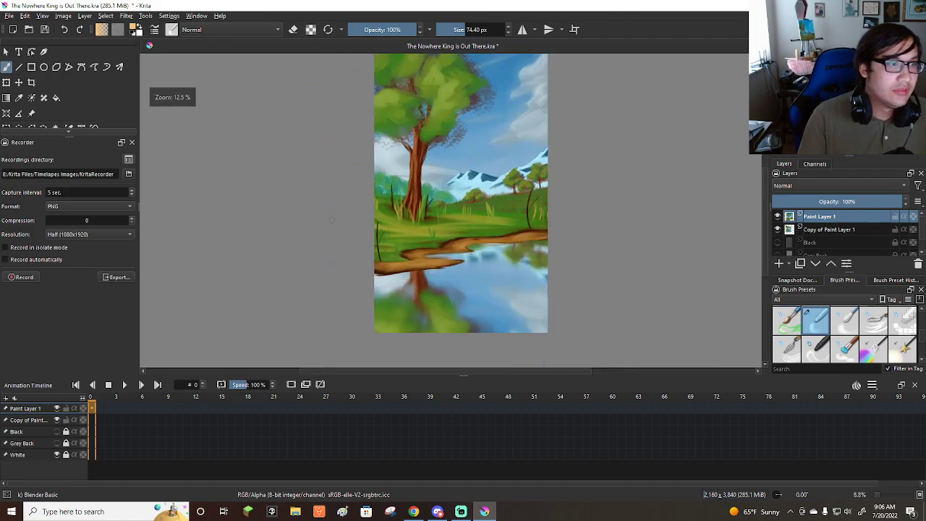
Choose the Bristles-1 Details brush at 16 px and sample a green from the grass near the bank.
{"action": "scroll", "coordinate": [830, 351], "scroll_direction": "up", "scroll_amount": 2}
{"action": "scroll", "coordinate": [841, 349], "scroll_direction": "up", "scroll_amount": 2}
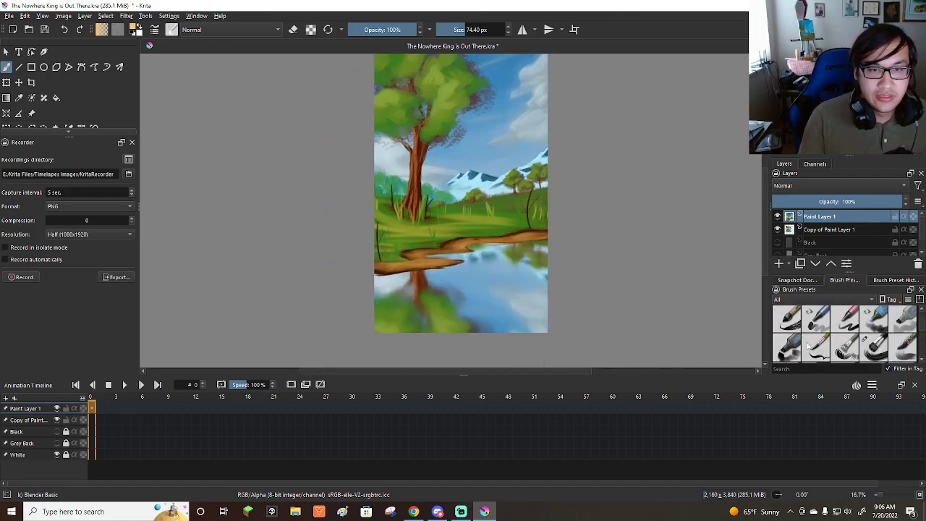
{"action": "left_click", "coordinate": [817, 346]}
{"action": "scroll", "coordinate": [436, 225], "scroll_direction": "up", "scroll_amount": 1}
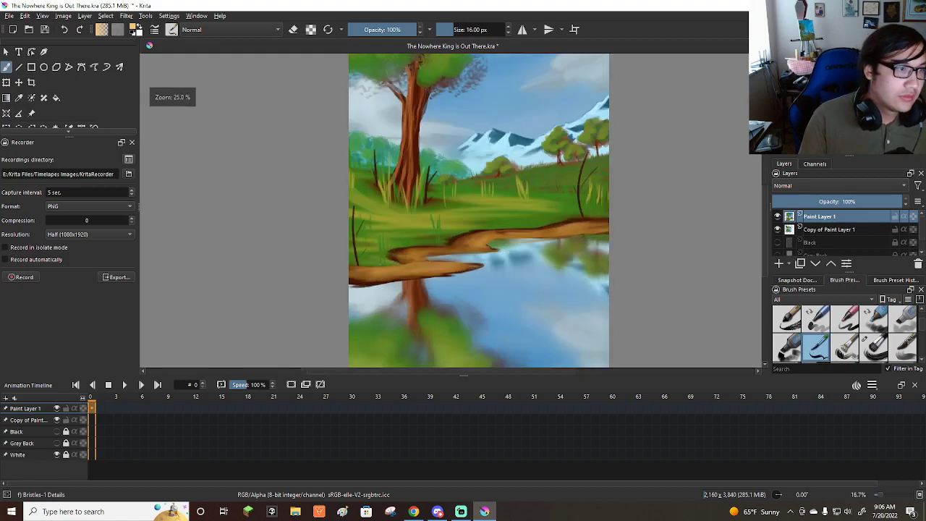
{"action": "scroll", "coordinate": [368, 256], "scroll_direction": "up", "scroll_amount": 2}
{"action": "left_click", "coordinate": [367, 256], "text": "ctrl"}
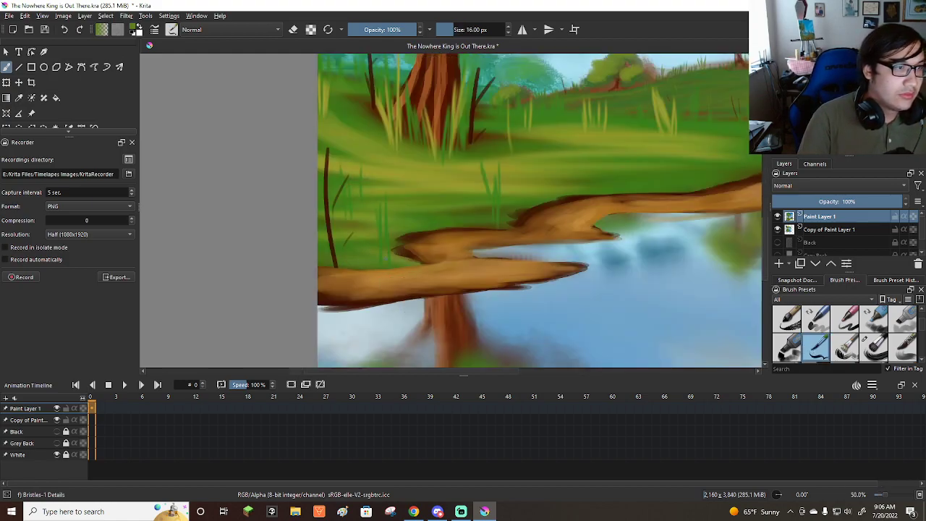
{"action": "left_click_drag", "start_coordinate": [421, 262], "coordinate": [418, 173]}
{"action": "left_click_drag", "start_coordinate": [420, 263], "coordinate": [405, 164]}
{"action": "key", "text": "ctrl+z"}
{"action": "key", "text": "ctrl+z"}
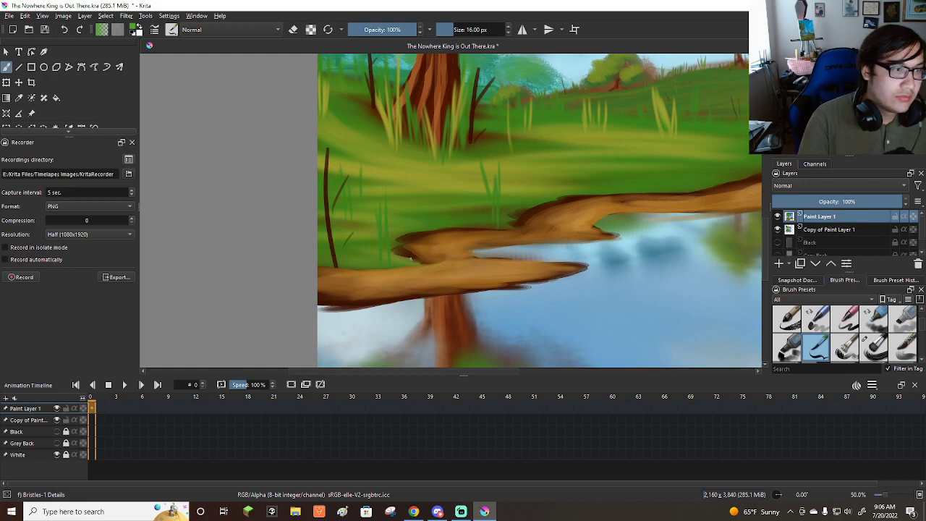
Paint a clump of tall light green grass blades at the inner bend of the near bank.
{"action": "left_click_drag", "start_coordinate": [408, 261], "coordinate": [403, 194]}
{"action": "left_click_drag", "start_coordinate": [408, 256], "coordinate": [396, 211]}
{"action": "left_click_drag", "start_coordinate": [404, 258], "coordinate": [393, 230]}
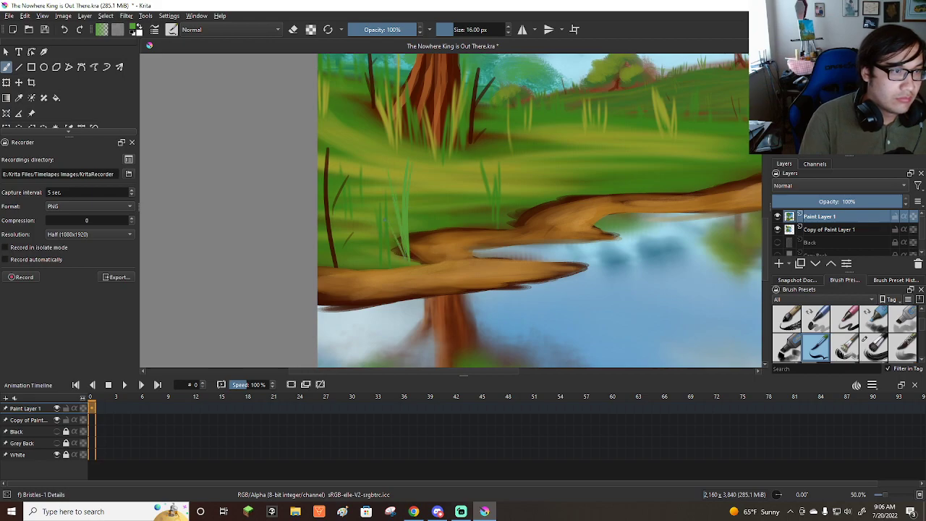
{"action": "mouse_move", "coordinate": [411, 260]}
{"action": "left_mouse_down"}
{"action": "mouse_move", "coordinate": [414, 198]}
{"action": "mouse_move", "coordinate": [415, 223]}
{"action": "left_mouse_up"}
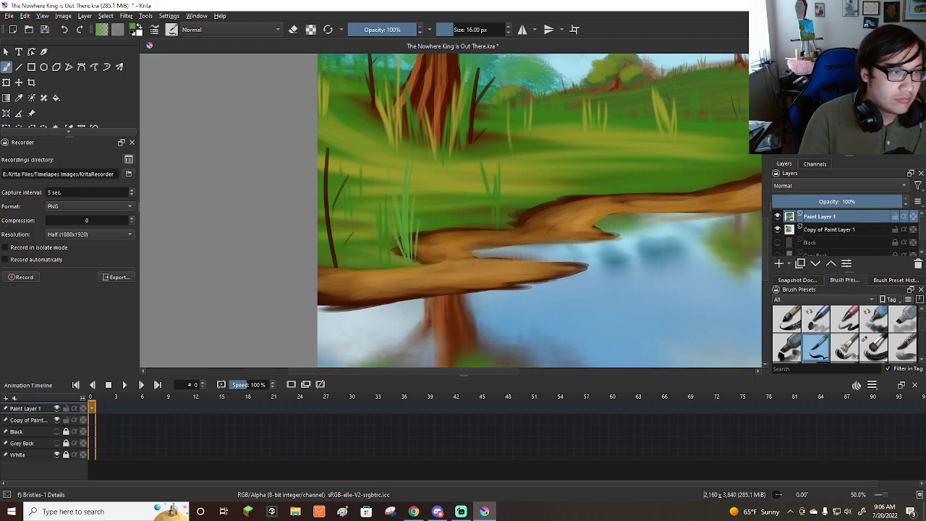
Paint light green grass blades along the near bank, between the dark reed and the inner-bend clump.
{"action": "left_click_drag", "start_coordinate": [340, 212], "coordinate": [334, 172]}
{"action": "mouse_move", "coordinate": [345, 266]}
{"action": "left_mouse_down"}
{"action": "mouse_move", "coordinate": [339, 239]}
{"action": "mouse_move", "coordinate": [352, 172]}
{"action": "left_mouse_up"}
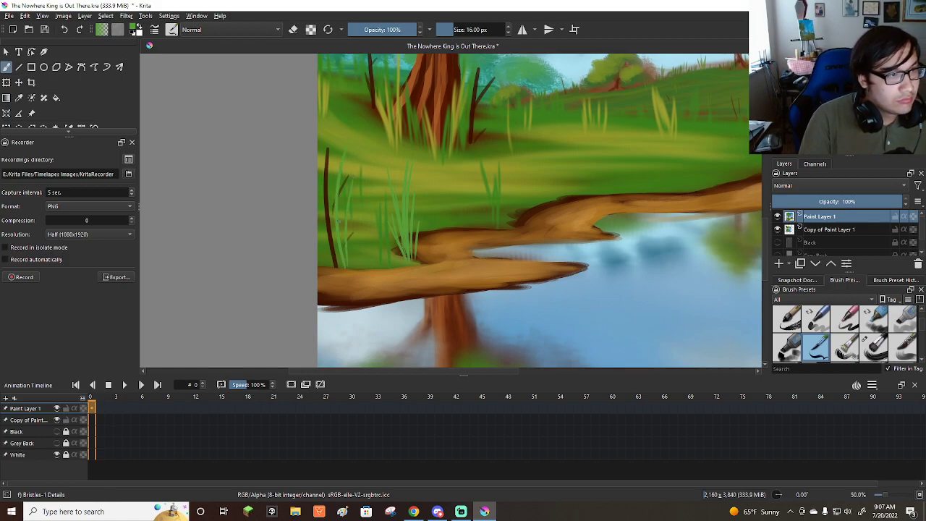
{"action": "left_click_drag", "start_coordinate": [347, 265], "coordinate": [348, 235]}
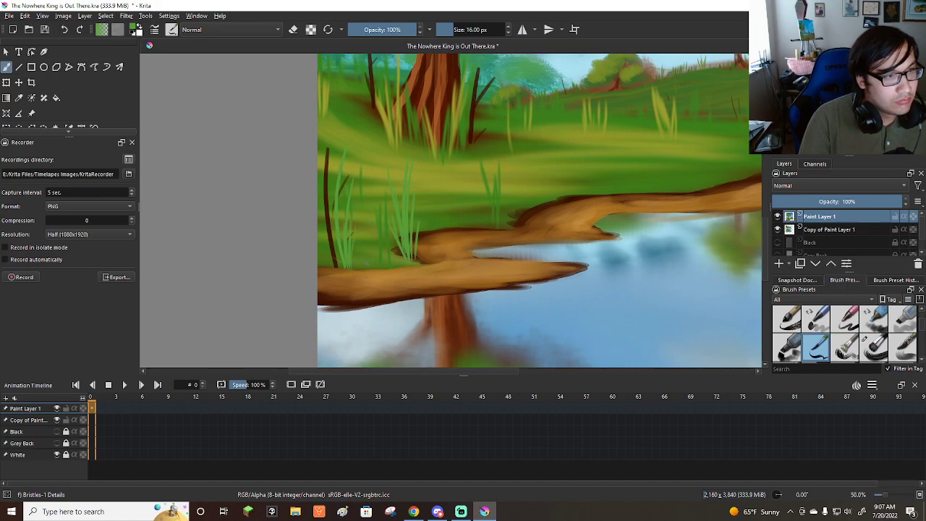
{"action": "left_click_drag", "start_coordinate": [380, 268], "coordinate": [377, 153]}
{"action": "mouse_move", "coordinate": [379, 255]}
{"action": "left_mouse_down"}
{"action": "mouse_move", "coordinate": [372, 236]}
{"action": "mouse_move", "coordinate": [360, 238]}
{"action": "left_mouse_up"}
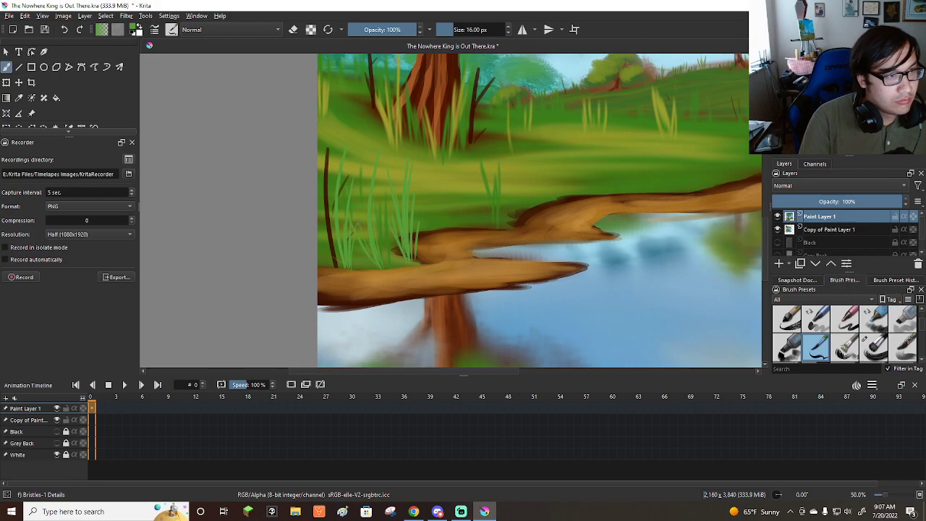
{"action": "mouse_move", "coordinate": [387, 269]}
{"action": "left_mouse_down"}
{"action": "mouse_move", "coordinate": [381, 208]}
{"action": "mouse_move", "coordinate": [379, 234]}
{"action": "left_mouse_up"}
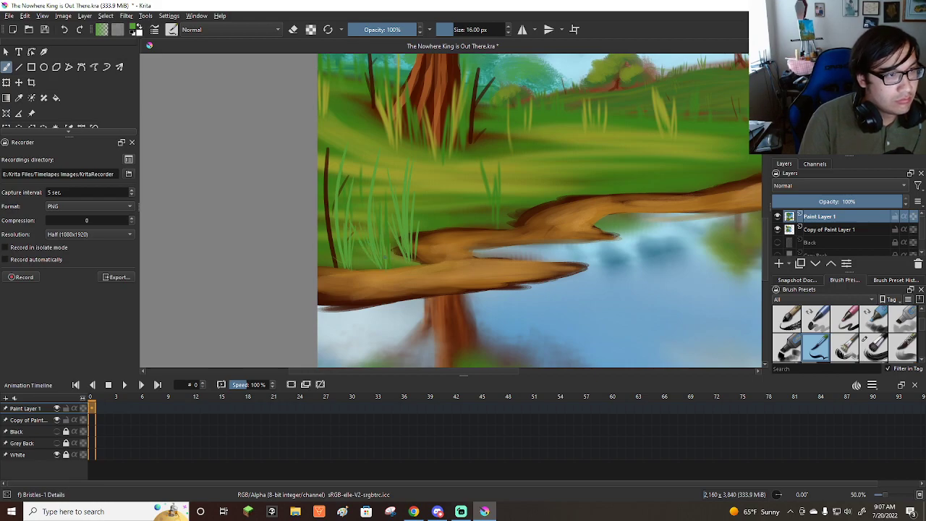
Paint a green grass clump at the bank's middle bend and two smaller tufts farther along the shore.
{"action": "key", "text": "minus"}
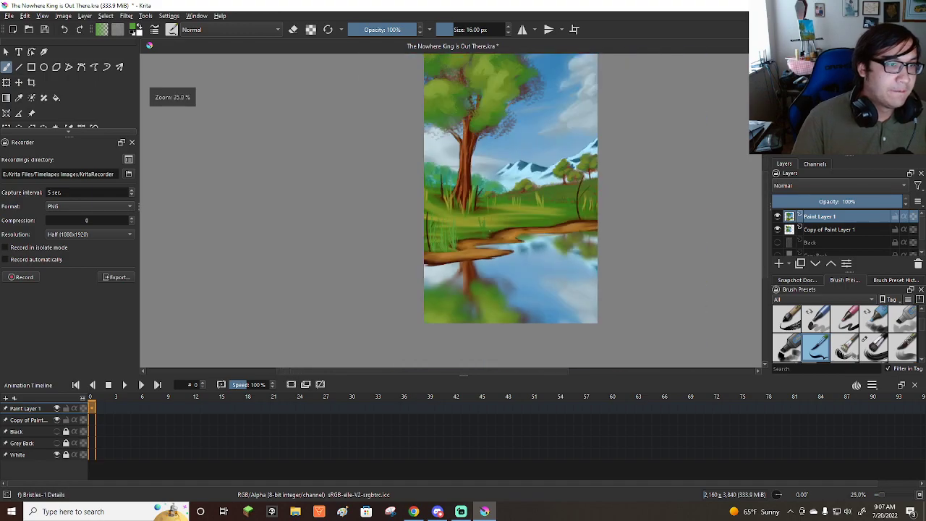
{"action": "key", "text": "plus"}
{"action": "left_click_drag", "start_coordinate": [479, 262], "coordinate": [477, 229]}
{"action": "left_click_drag", "start_coordinate": [489, 191], "coordinate": [483, 169]}
{"action": "mouse_move", "coordinate": [483, 260]}
{"action": "left_mouse_down"}
{"action": "mouse_move", "coordinate": [482, 229]}
{"action": "mouse_move", "coordinate": [473, 230]}
{"action": "left_mouse_up"}
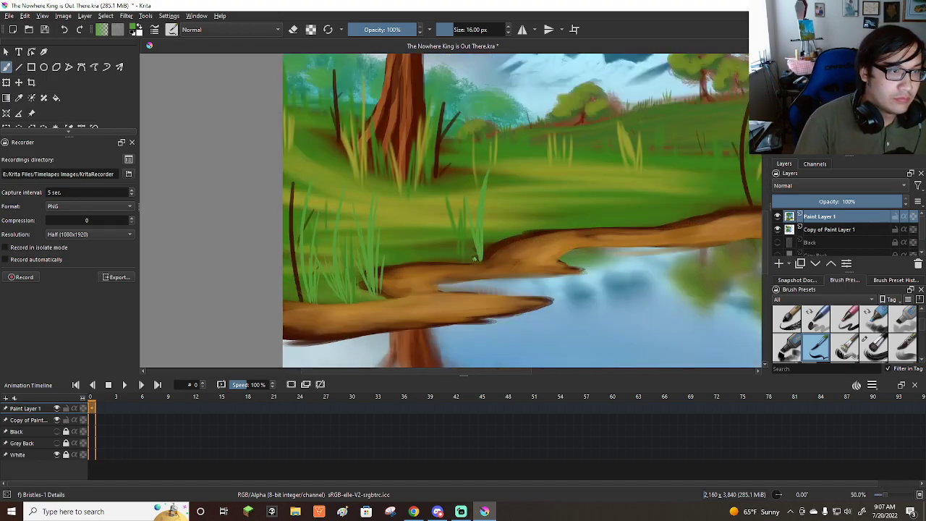
{"action": "mouse_move", "coordinate": [477, 262]}
{"action": "left_mouse_down"}
{"action": "mouse_move", "coordinate": [462, 233]}
{"action": "mouse_move", "coordinate": [466, 224]}
{"action": "mouse_move", "coordinate": [488, 236]}
{"action": "left_mouse_up"}
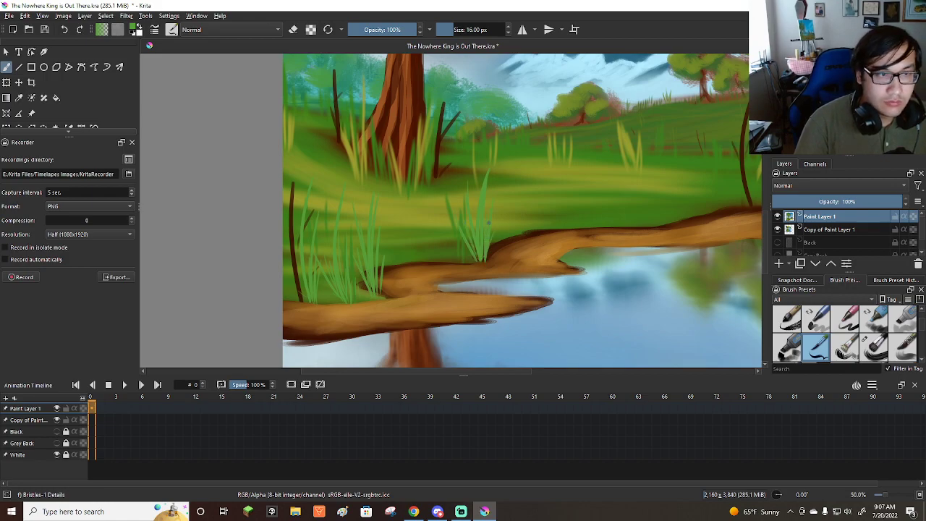
{"action": "mouse_move", "coordinate": [674, 224]}
{"action": "left_mouse_down"}
{"action": "mouse_move", "coordinate": [674, 186]}
{"action": "mouse_move", "coordinate": [661, 199]}
{"action": "mouse_move", "coordinate": [681, 201]}
{"action": "left_mouse_up"}
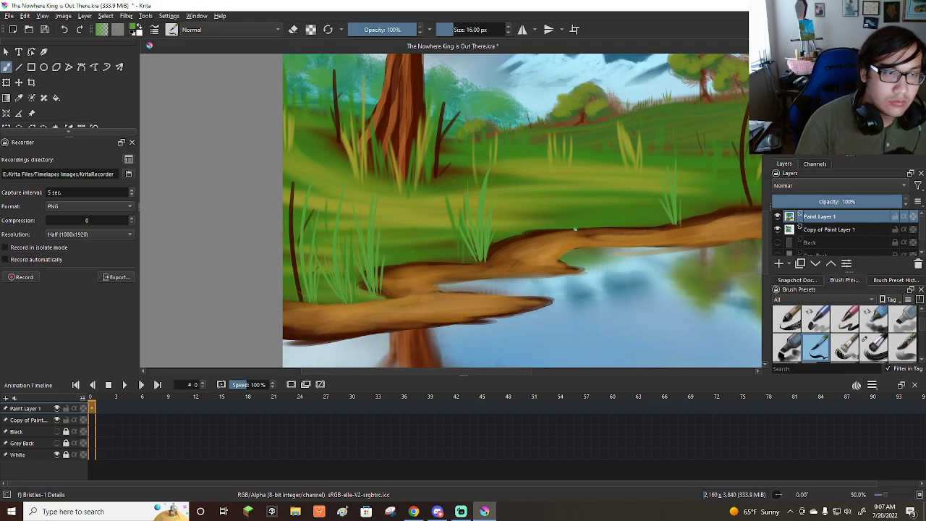
{"action": "left_click_drag", "start_coordinate": [535, 233], "coordinate": [541, 206]}
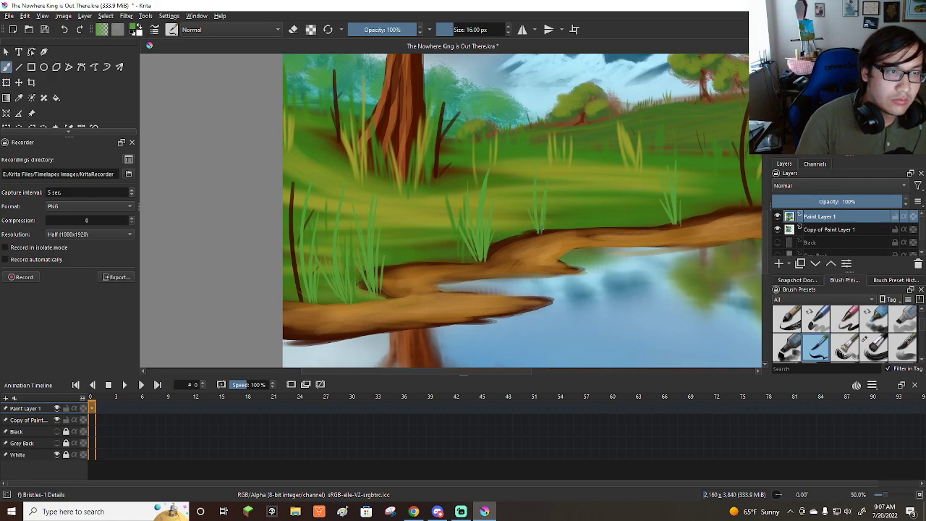
Paint green grass blades around the tall dark reed at the far end of the bank.
{"action": "key", "text": "minus"}
{"action": "mouse_move", "coordinate": [594, 191]}
{"action": "left_mouse_down"}
{"action": "mouse_move", "coordinate": [574, 196]}
{"action": "mouse_move", "coordinate": [609, 162]}
{"action": "left_mouse_up"}
{"action": "mouse_move", "coordinate": [604, 210]}
{"action": "left_mouse_down"}
{"action": "mouse_move", "coordinate": [597, 123]}
{"action": "mouse_move", "coordinate": [591, 149]}
{"action": "left_mouse_up"}
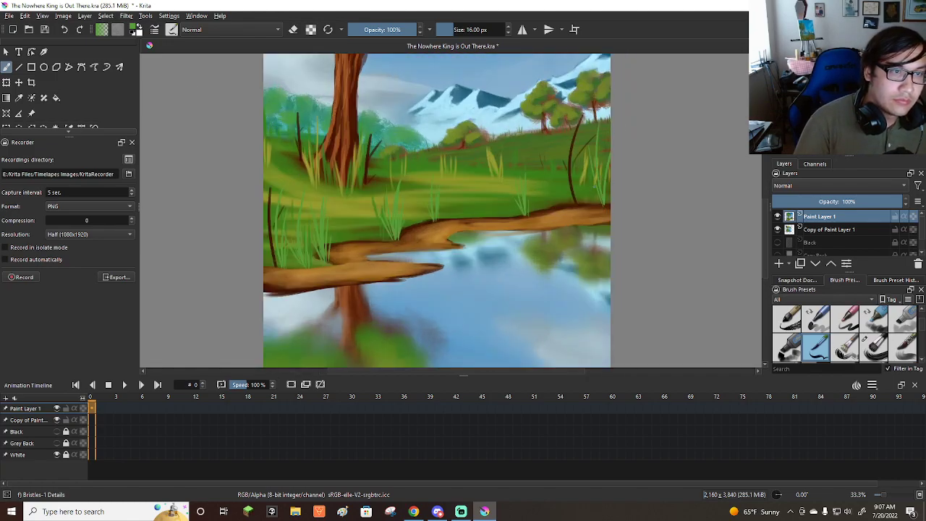
{"action": "mouse_move", "coordinate": [603, 193]}
{"action": "left_mouse_down"}
{"action": "mouse_move", "coordinate": [602, 147]}
{"action": "mouse_move", "coordinate": [606, 178]}
{"action": "mouse_move", "coordinate": [583, 127]}
{"action": "left_mouse_up"}
{"action": "left_click_drag", "start_coordinate": [580, 205], "coordinate": [584, 162]}
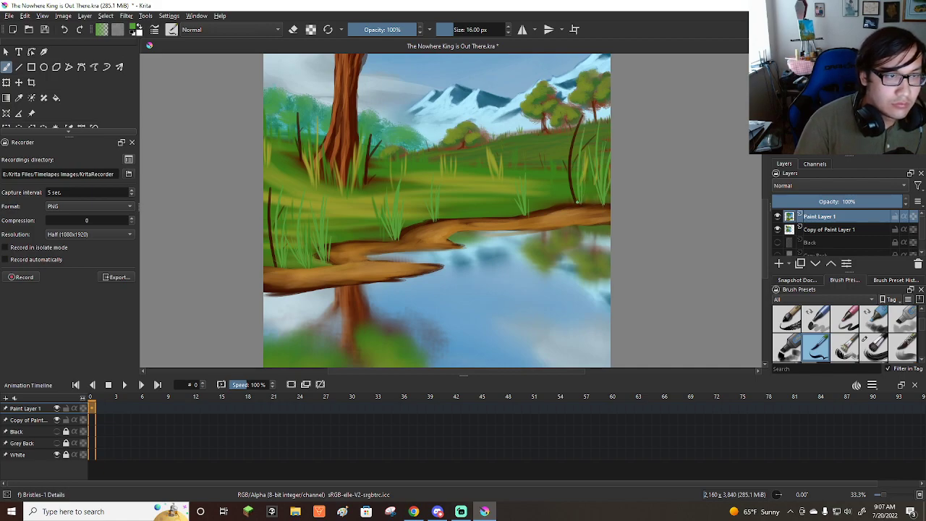
{"action": "left_click_drag", "start_coordinate": [571, 201], "coordinate": [562, 166]}
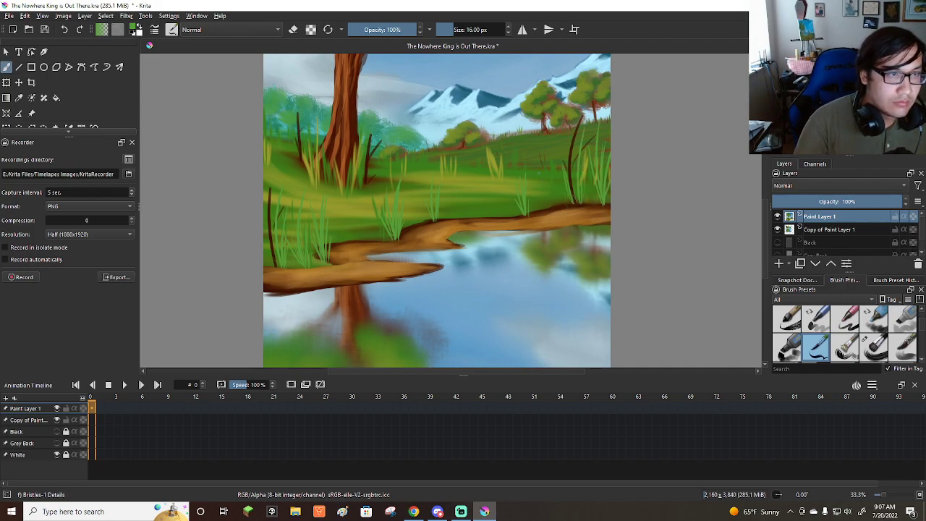
Paint tall, thin green blades on the far bank, in front of the yellow grass tufts.
{"action": "left_click_drag", "start_coordinate": [495, 215], "coordinate": [504, 135]}
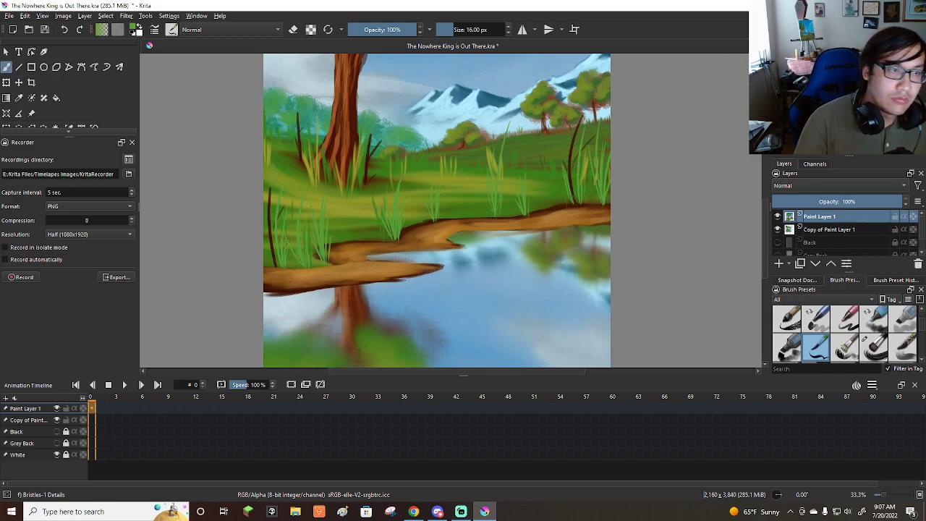
{"action": "left_click_drag", "start_coordinate": [467, 210], "coordinate": [464, 157]}
{"action": "left_click_drag", "start_coordinate": [465, 210], "coordinate": [454, 143]}
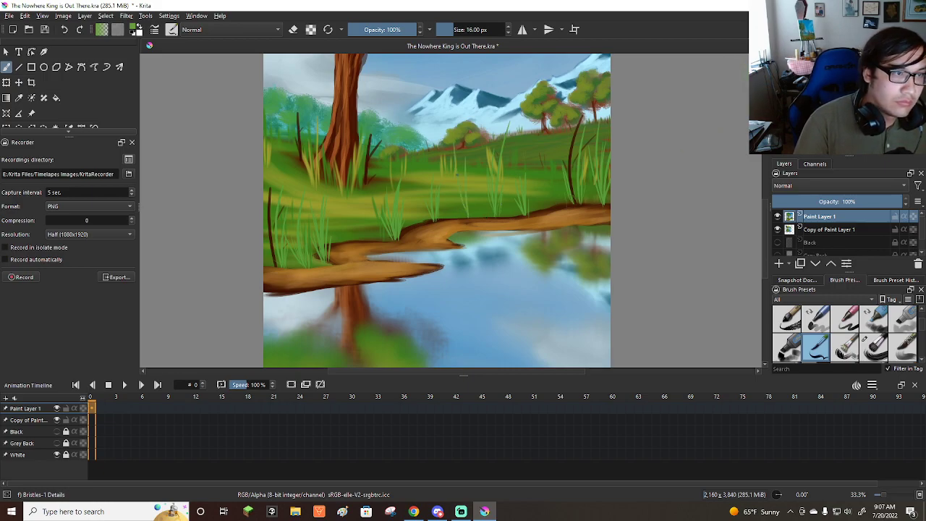
{"action": "left_click_drag", "start_coordinate": [472, 210], "coordinate": [475, 158]}
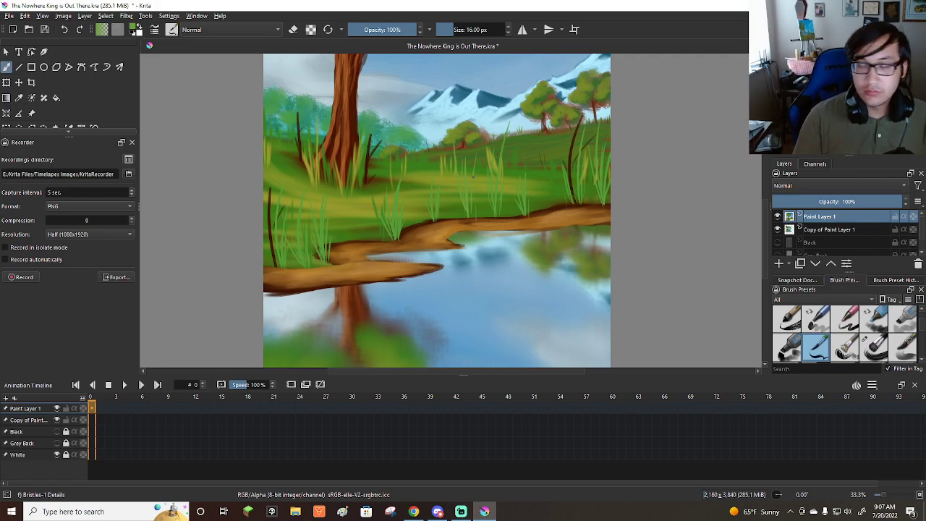
Fill the gaps between the grass clumps along the near and middle bank with more green blades.
{"action": "scroll", "coordinate": [455, 349], "scroll_direction": "down", "scroll_amount": 2}
{"action": "scroll", "coordinate": [396, 300], "scroll_direction": "up", "scroll_amount": 3}
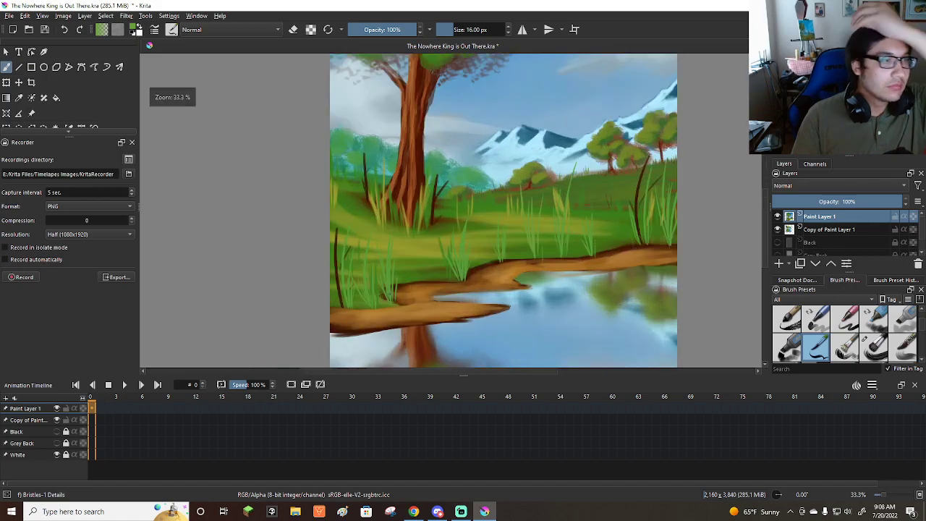
{"action": "left_click_drag", "start_coordinate": [424, 280], "coordinate": [417, 211]}
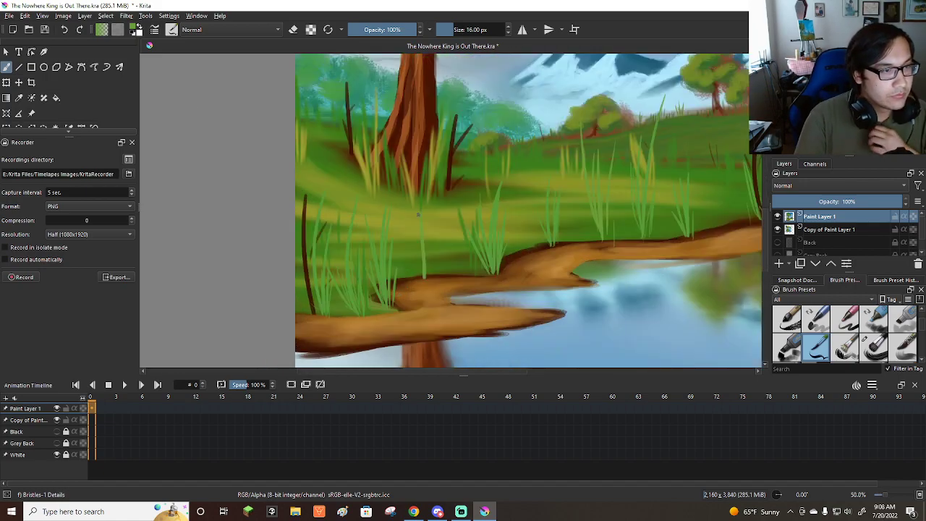
{"action": "left_click_drag", "start_coordinate": [422, 276], "coordinate": [418, 228]}
{"action": "mouse_move", "coordinate": [423, 275]}
{"action": "left_mouse_down"}
{"action": "mouse_move", "coordinate": [442, 182]}
{"action": "mouse_move", "coordinate": [409, 238]}
{"action": "left_mouse_up"}
{"action": "left_click_drag", "start_coordinate": [344, 314], "coordinate": [340, 242]}
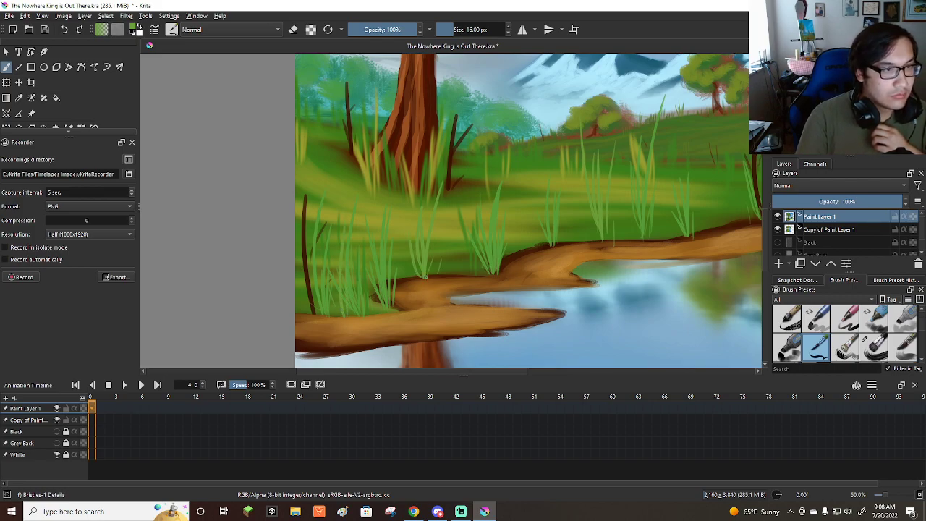
{"action": "mouse_move", "coordinate": [457, 273]}
{"action": "left_mouse_down"}
{"action": "mouse_move", "coordinate": [464, 182]}
{"action": "mouse_move", "coordinate": [455, 280]}
{"action": "mouse_move", "coordinate": [439, 242]}
{"action": "left_mouse_up"}
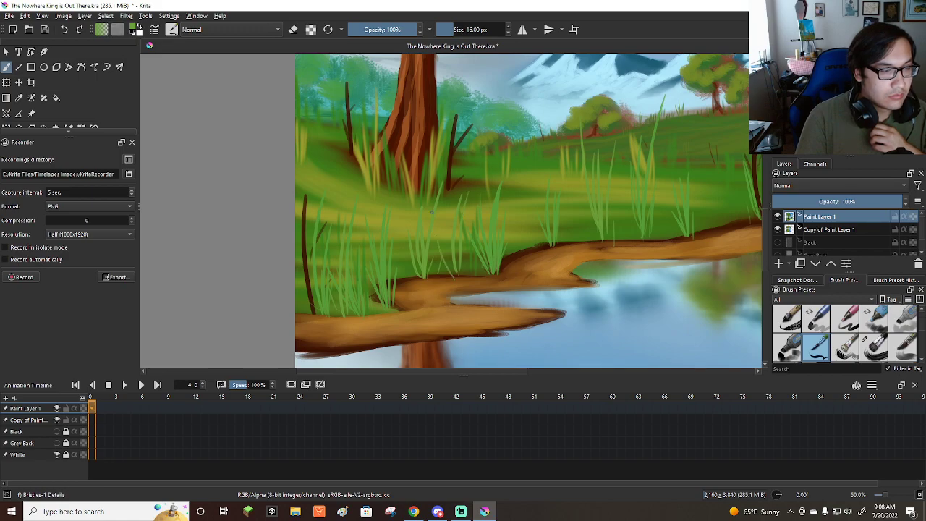
{"action": "left_click_drag", "start_coordinate": [463, 276], "coordinate": [470, 254]}
{"action": "mouse_move", "coordinate": [531, 252]}
{"action": "left_mouse_down"}
{"action": "mouse_move", "coordinate": [528, 220]}
{"action": "mouse_move", "coordinate": [537, 219]}
{"action": "mouse_move", "coordinate": [515, 223]}
{"action": "mouse_move", "coordinate": [535, 229]}
{"action": "left_mouse_up"}
Add green grass blades beside the far bank's dark reed and fill out the neighbouring tufts.
{"action": "scroll", "coordinate": [519, 223], "scroll_direction": "down", "scroll_amount": 4}
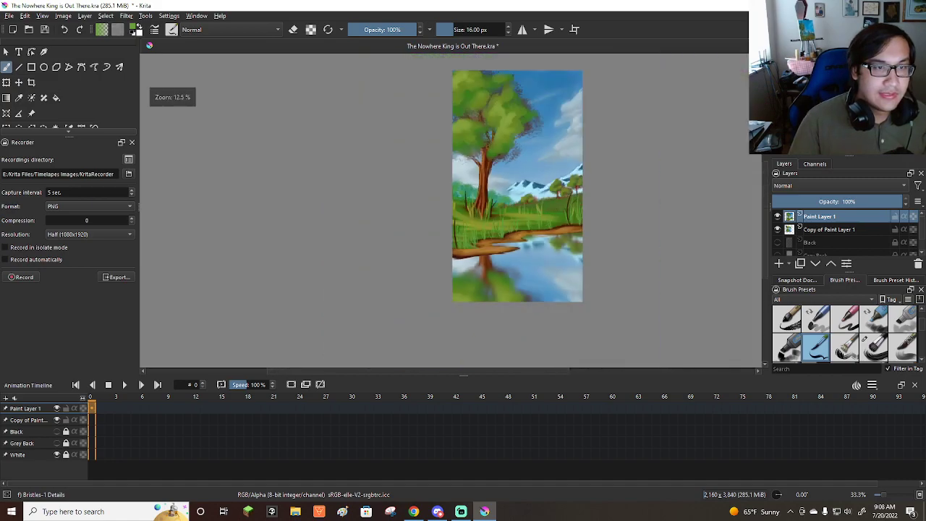
{"action": "scroll", "coordinate": [528, 270], "scroll_direction": "up", "scroll_amount": 4}
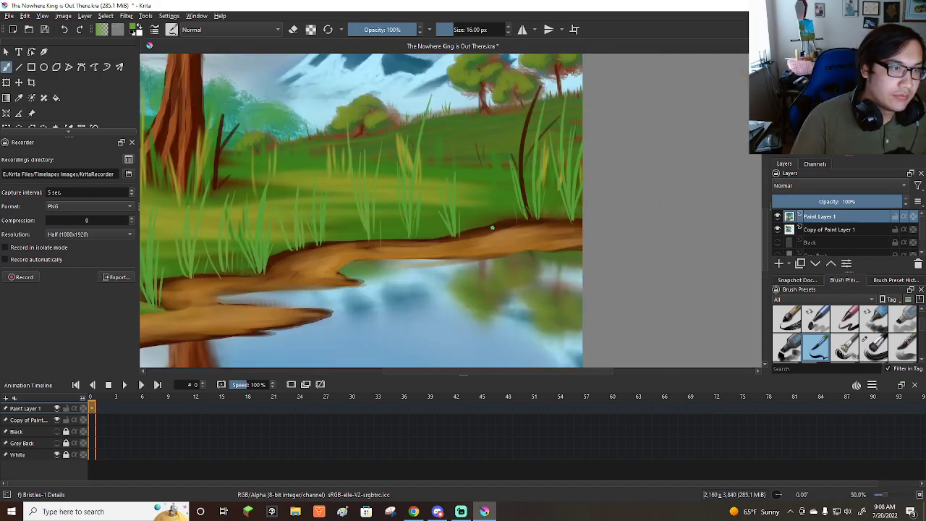
{"action": "mouse_move", "coordinate": [491, 225]}
{"action": "left_mouse_down"}
{"action": "mouse_move", "coordinate": [478, 157]}
{"action": "mouse_move", "coordinate": [503, 131]}
{"action": "left_mouse_up"}
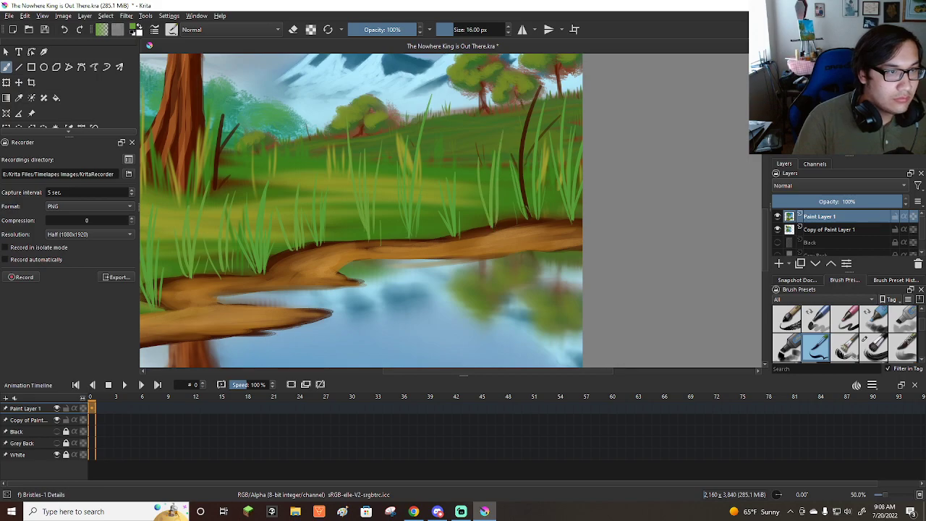
{"action": "left_click_drag", "start_coordinate": [496, 225], "coordinate": [508, 205]}
{"action": "mouse_move", "coordinate": [459, 230]}
{"action": "left_mouse_down"}
{"action": "mouse_move", "coordinate": [451, 136]}
{"action": "mouse_move", "coordinate": [468, 180]}
{"action": "left_mouse_up"}
{"action": "mouse_move", "coordinate": [425, 239]}
{"action": "left_mouse_down"}
{"action": "mouse_move", "coordinate": [424, 155]}
{"action": "mouse_move", "coordinate": [428, 206]}
{"action": "left_mouse_up"}
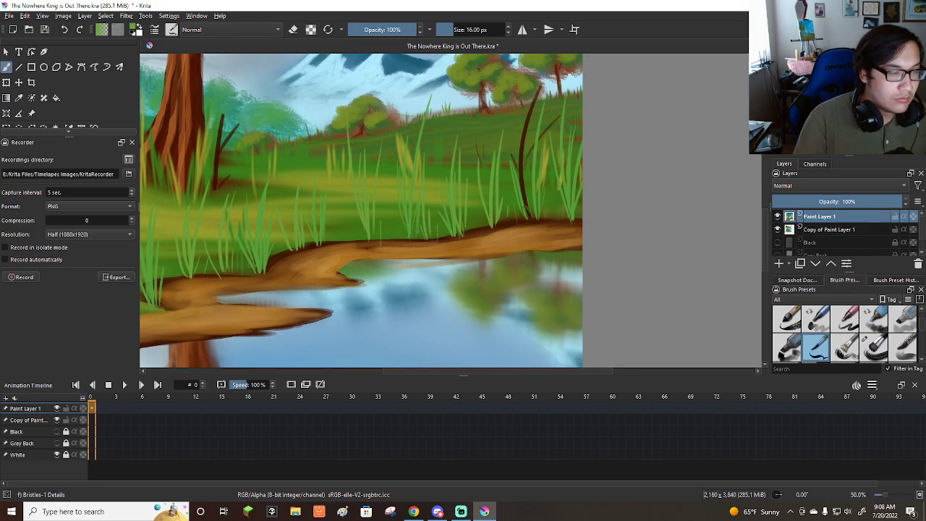
Rework the bank's upper edge in sampled brown with the Wet Knife brush, enlarged to about 105 px.
{"action": "scroll", "coordinate": [434, 204], "scroll_direction": "down", "scroll_amount": 3}
{"action": "scroll", "coordinate": [383, 192], "scroll_direction": "up", "scroll_amount": 1}
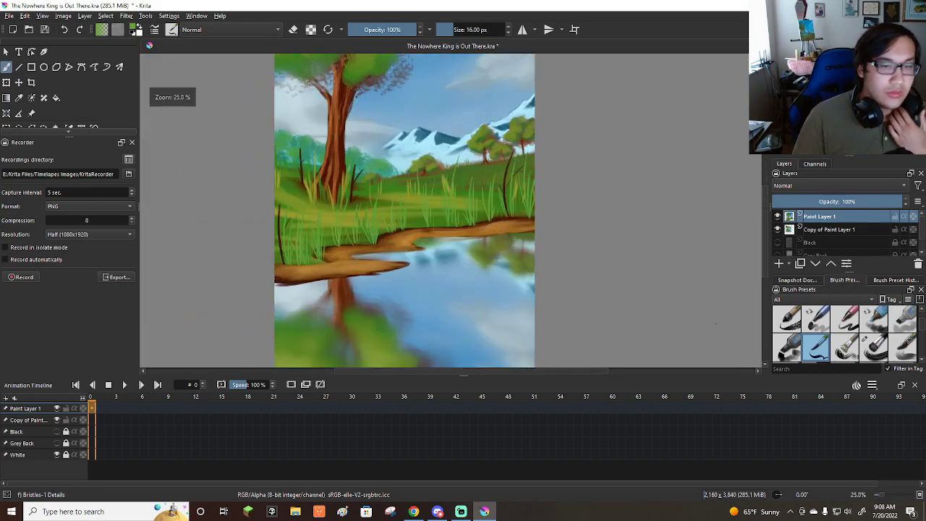
{"action": "scroll", "coordinate": [817, 345], "scroll_direction": "down", "scroll_amount": 2}
{"action": "scroll", "coordinate": [796, 333], "scroll_direction": "down", "scroll_amount": 2}
{"action": "scroll", "coordinate": [835, 348], "scroll_direction": "down", "scroll_amount": 1}
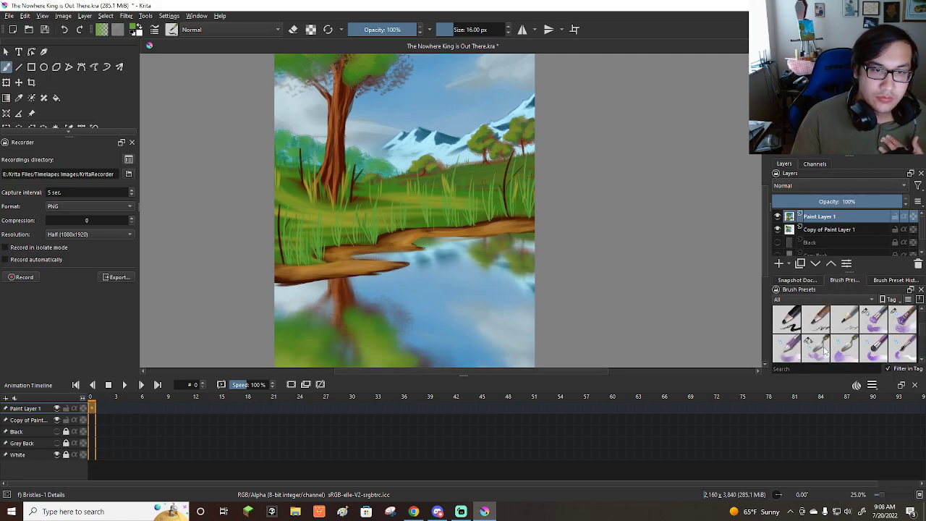
{"action": "left_click", "coordinate": [817, 349]}
{"action": "scroll", "coordinate": [502, 249], "scroll_direction": "up", "scroll_amount": 2}
{"action": "left_click_drag", "start_coordinate": [510, 191], "coordinate": [468, 191], "text": "shift"}
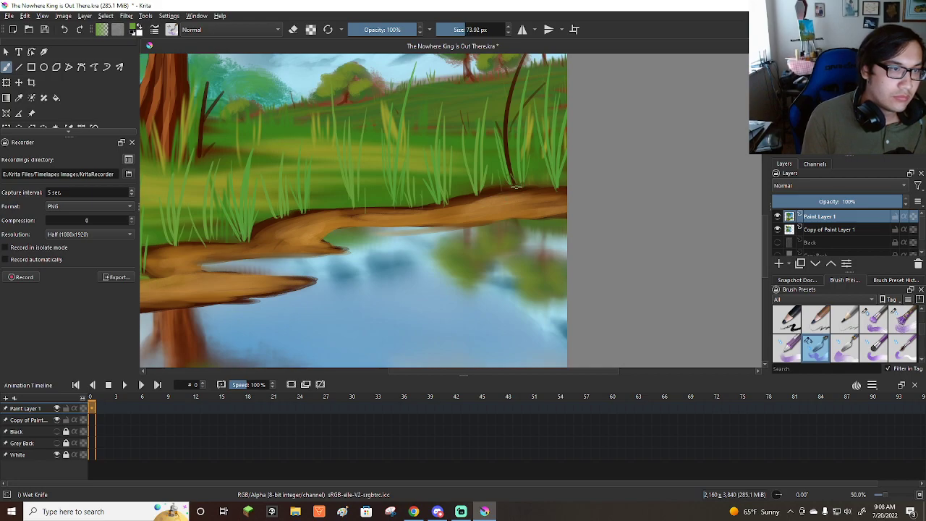
{"action": "left_click", "coordinate": [505, 192], "text": "ctrl"}
{"action": "left_click", "coordinate": [501, 197], "text": "ctrl"}
{"action": "mouse_move", "coordinate": [505, 194]}
{"action": "left_mouse_down"}
{"action": "mouse_move", "coordinate": [563, 186]}
{"action": "mouse_move", "coordinate": [433, 206]}
{"action": "mouse_move", "coordinate": [329, 206]}
{"action": "mouse_move", "coordinate": [216, 242]}
{"action": "mouse_move", "coordinate": [239, 245]}
{"action": "mouse_move", "coordinate": [252, 237]}
{"action": "mouse_move", "coordinate": [180, 243]}
{"action": "left_mouse_up"}
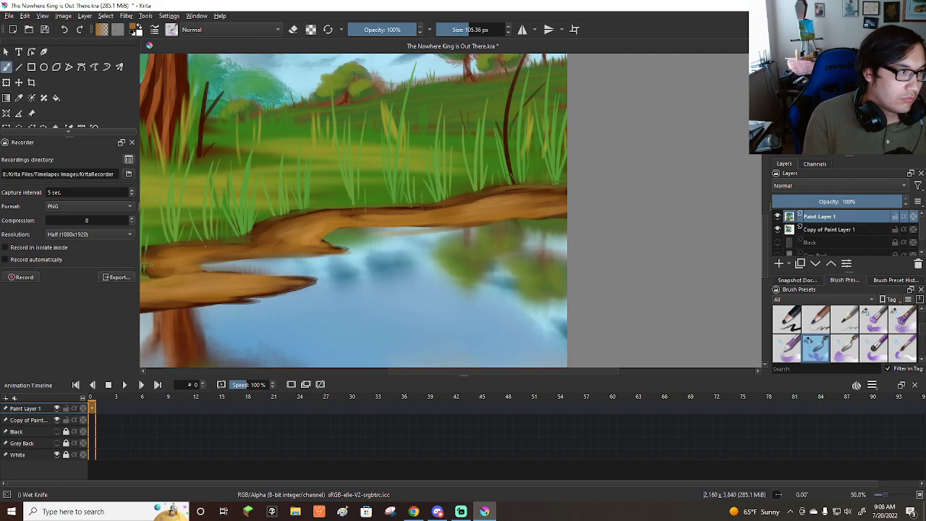
Rework the near bank's edges along the grass and water with the Wet Knife, and pick a light peach color.
{"action": "key", "text": "minus"}
{"action": "key", "text": "minus"}
{"action": "key", "text": "minus"}
{"action": "key", "text": "plus"}
{"action": "key", "text": "plus"}
{"action": "key", "text": "plus"}
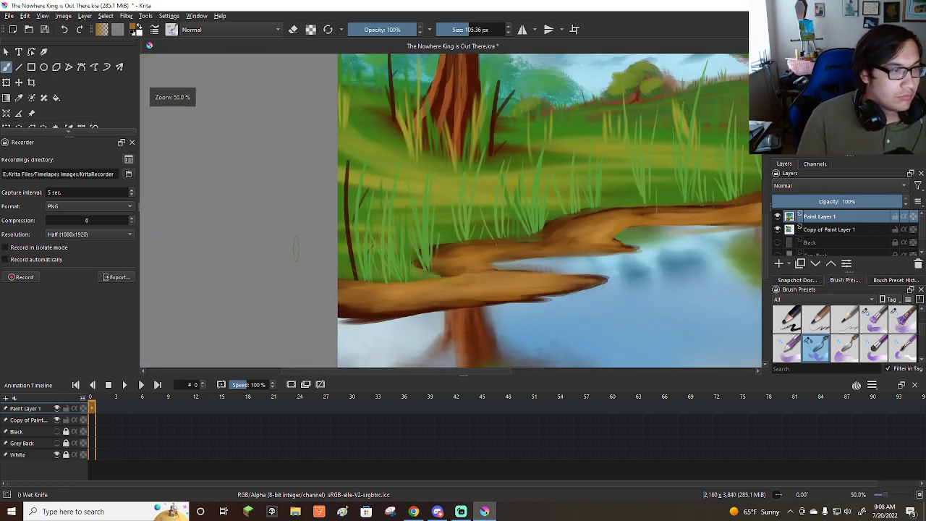
{"action": "left_click_drag", "start_coordinate": [359, 280], "coordinate": [339, 281]}
{"action": "mouse_move", "coordinate": [350, 324]}
{"action": "left_mouse_down"}
{"action": "mouse_move", "coordinate": [571, 295]}
{"action": "mouse_move", "coordinate": [624, 247]}
{"action": "left_mouse_up"}
{"action": "left_click_drag", "start_coordinate": [843, 110], "coordinate": [846, 88]}
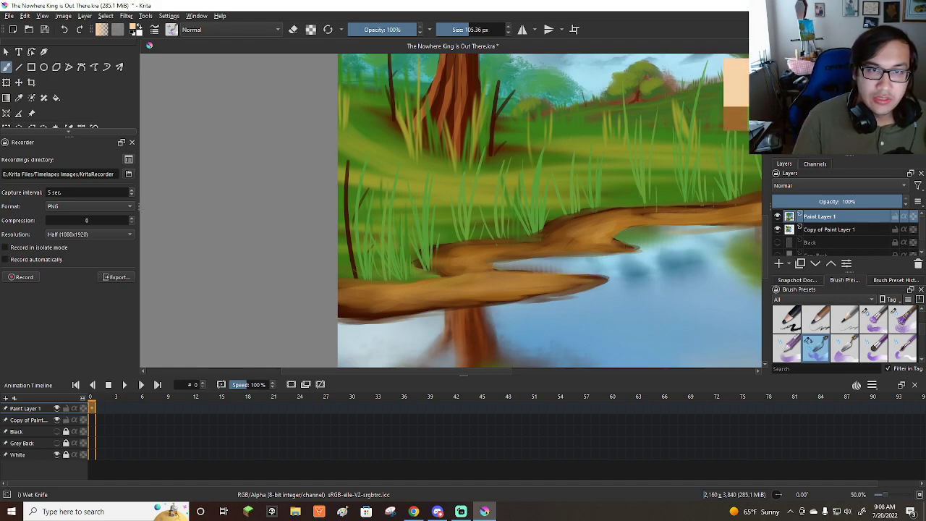
Pick a pale blue-white and edge the waterline of the near and middle banks with the brush at about 94 px.
{"action": "left_click", "coordinate": [884, 124]}
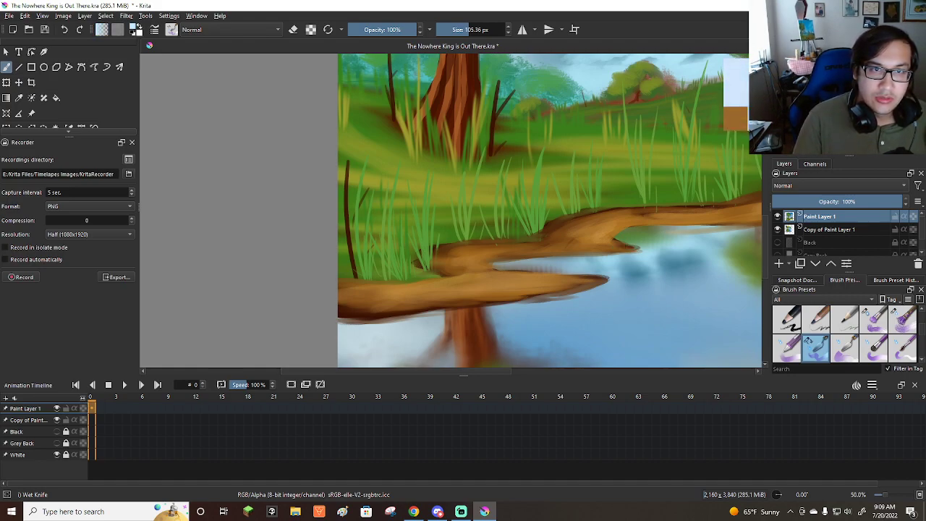
{"action": "scroll", "coordinate": [437, 270], "scroll_direction": "down", "scroll_amount": 2}
{"action": "scroll", "coordinate": [416, 272], "scroll_direction": "up", "scroll_amount": 1}
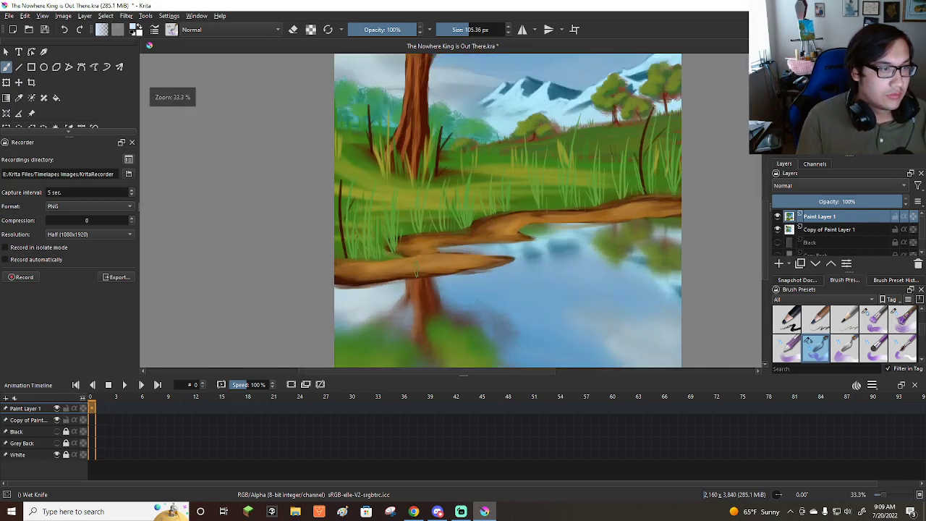
{"action": "key", "text": "bracketleft"}
{"action": "left_click_drag", "start_coordinate": [334, 288], "coordinate": [540, 257]}
{"action": "mouse_move", "coordinate": [443, 249]}
{"action": "left_mouse_down"}
{"action": "mouse_move", "coordinate": [680, 216]}
{"action": "mouse_move", "coordinate": [544, 231]}
{"action": "left_mouse_up"}
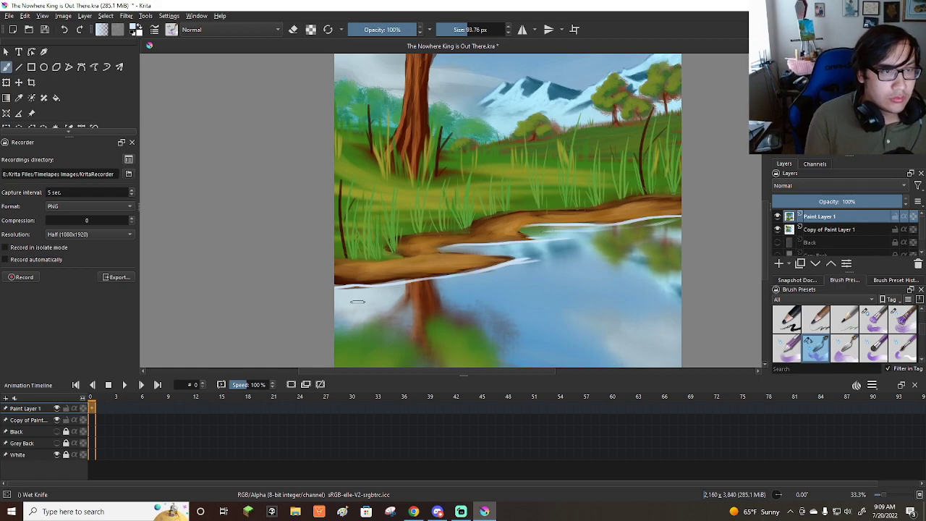
Reduce the brush to about 47 px and paint thin pale ripple lines along the whole shoreline and the inlet.
{"action": "left_click_drag", "start_coordinate": [461, 244], "coordinate": [436, 245], "text": "shift"}
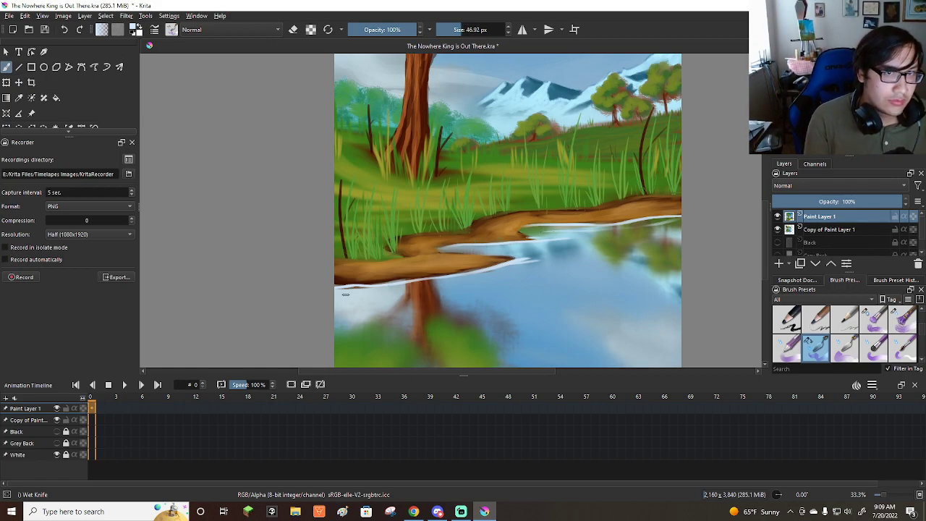
{"action": "left_click_drag", "start_coordinate": [360, 295], "coordinate": [560, 259]}
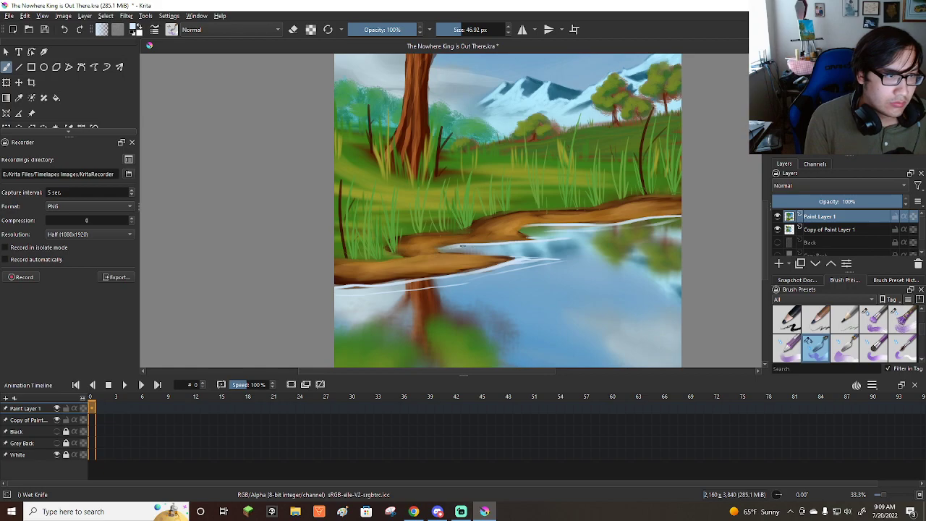
{"action": "left_click_drag", "start_coordinate": [492, 246], "coordinate": [572, 241]}
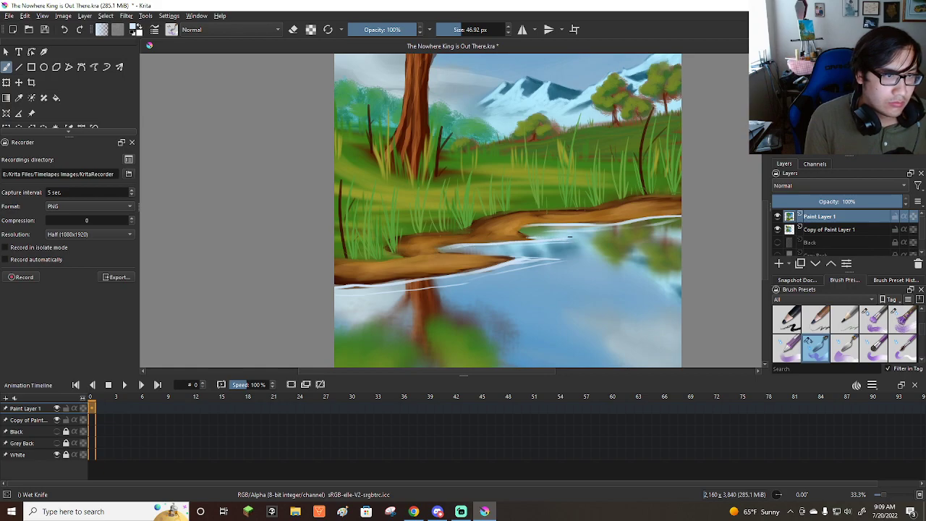
{"action": "left_click_drag", "start_coordinate": [520, 231], "coordinate": [686, 211]}
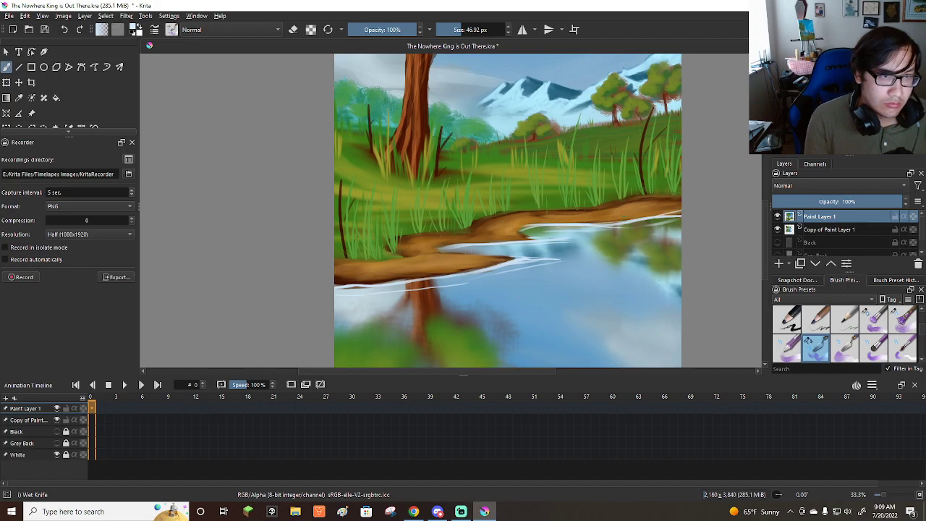
{"action": "left_click_drag", "start_coordinate": [438, 246], "coordinate": [523, 236]}
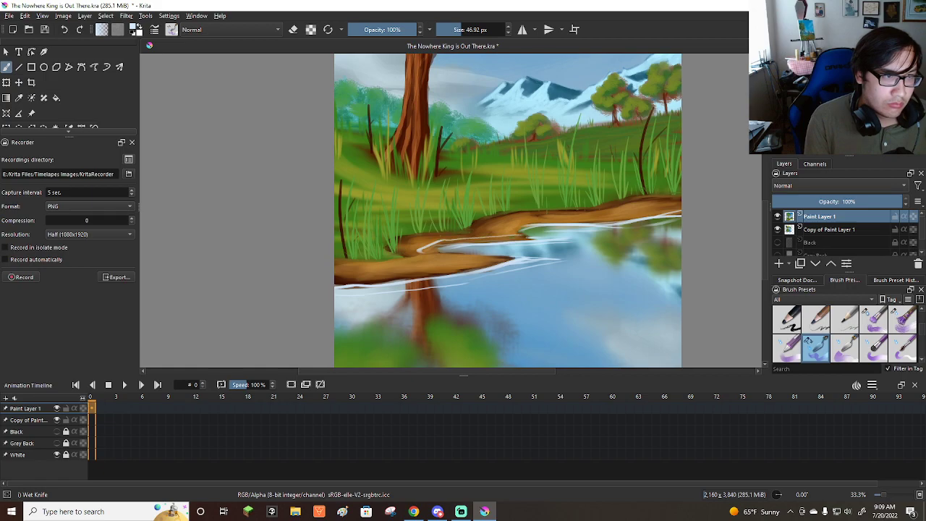
{"action": "left_click_drag", "start_coordinate": [624, 218], "coordinate": [651, 214]}
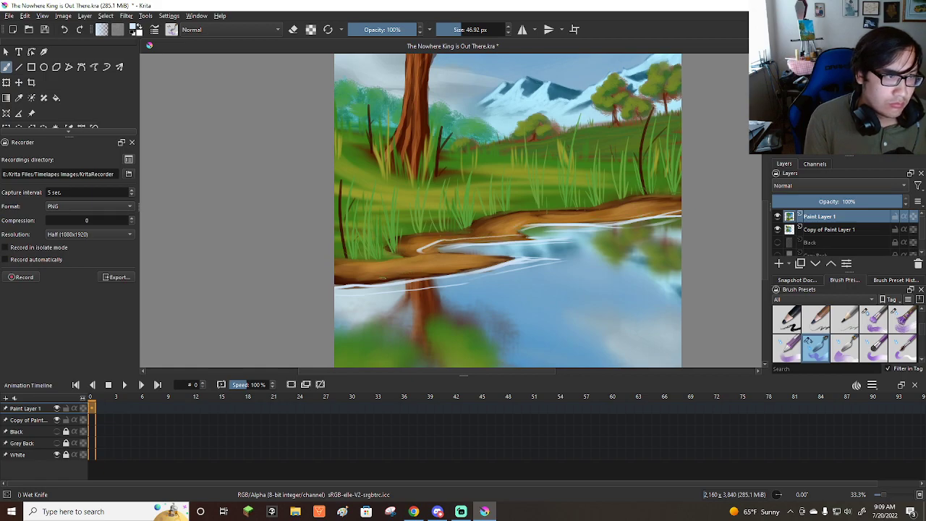
{"action": "left_click_drag", "start_coordinate": [334, 283], "coordinate": [422, 273]}
{"action": "left_click_drag", "start_coordinate": [512, 255], "coordinate": [425, 273]}
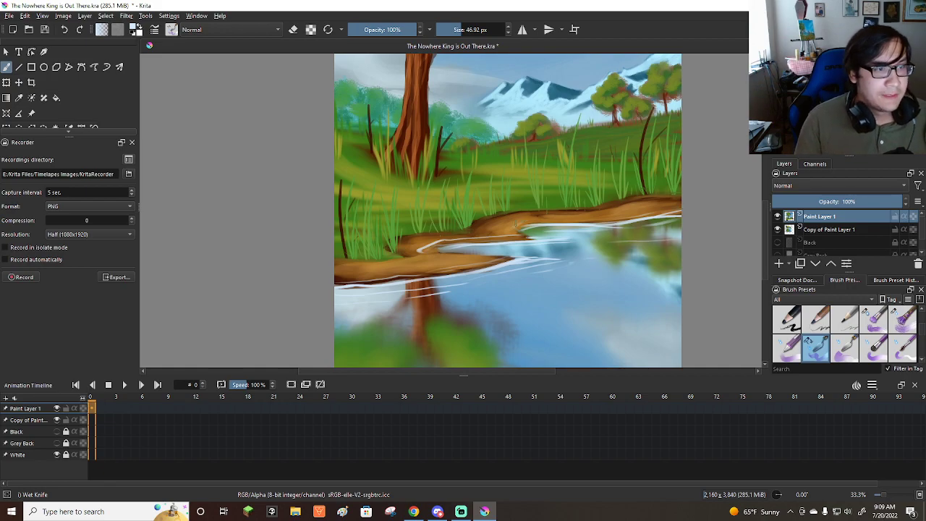
Paint long thin ripples across the open water at about 57 px and undo the stray strokes over the green reflection.
{"action": "scroll", "coordinate": [485, 206], "scroll_direction": "down", "scroll_amount": 2}
{"action": "scroll", "coordinate": [565, 255], "scroll_direction": "up", "scroll_amount": 1}
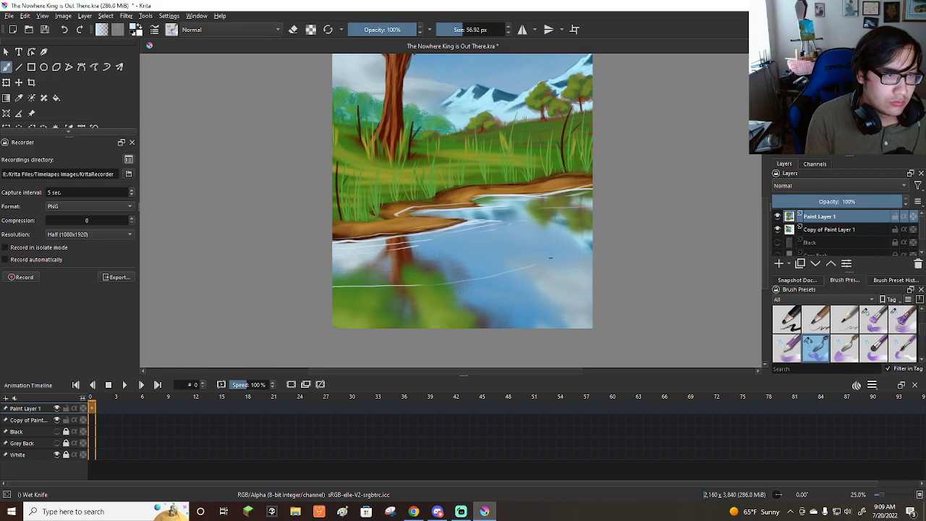
{"action": "left_click_drag", "start_coordinate": [455, 276], "coordinate": [316, 280]}
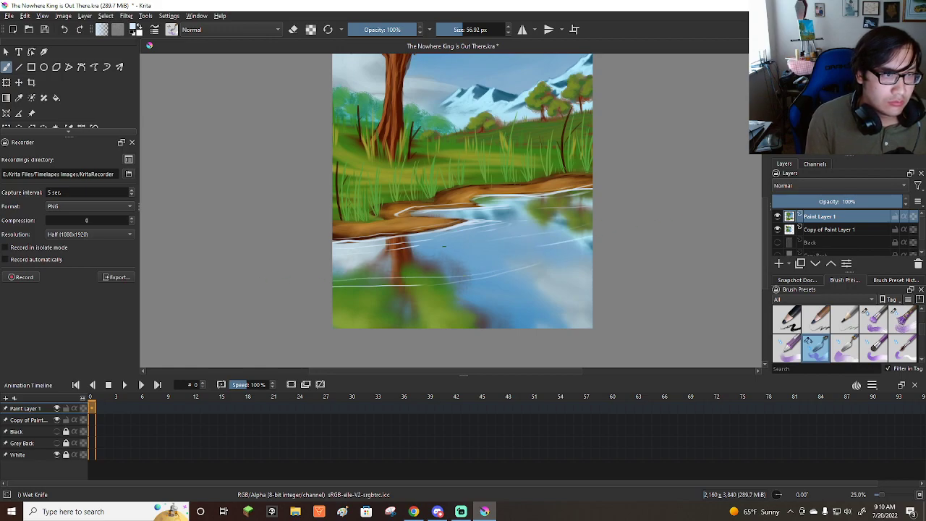
{"action": "left_click_drag", "start_coordinate": [541, 297], "coordinate": [394, 310]}
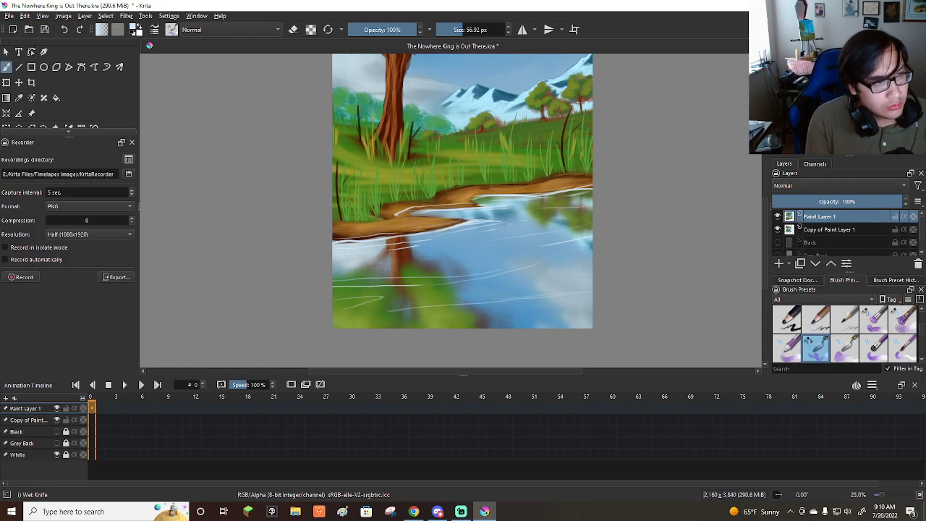
{"action": "key", "text": "ctrl+z"}
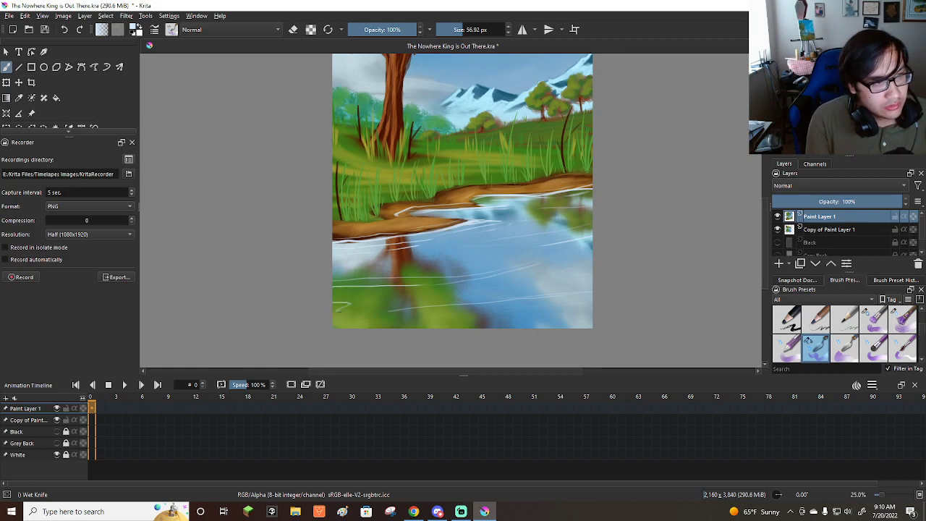
{"action": "key", "text": "ctrl+z"}
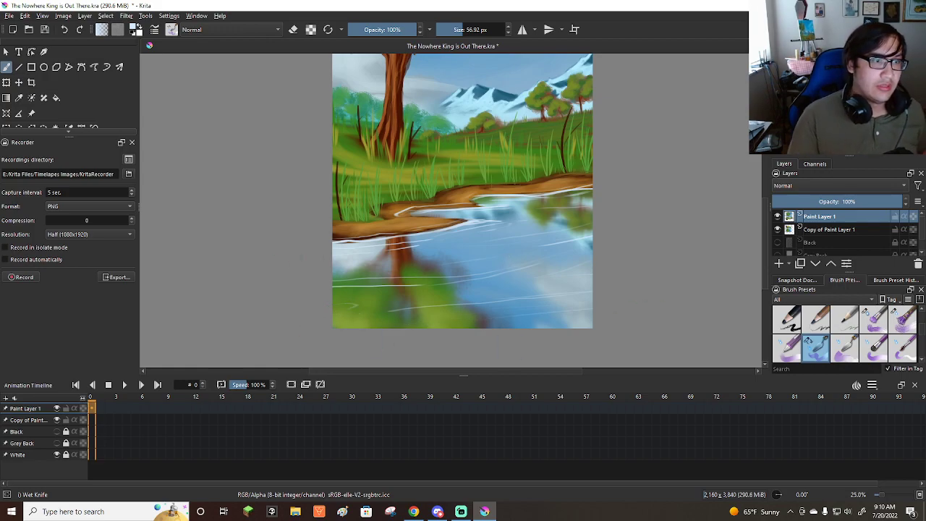
Save the painting under its current file name.
{"action": "scroll", "coordinate": [637, 269], "scroll_direction": "down", "scroll_amount": 3}
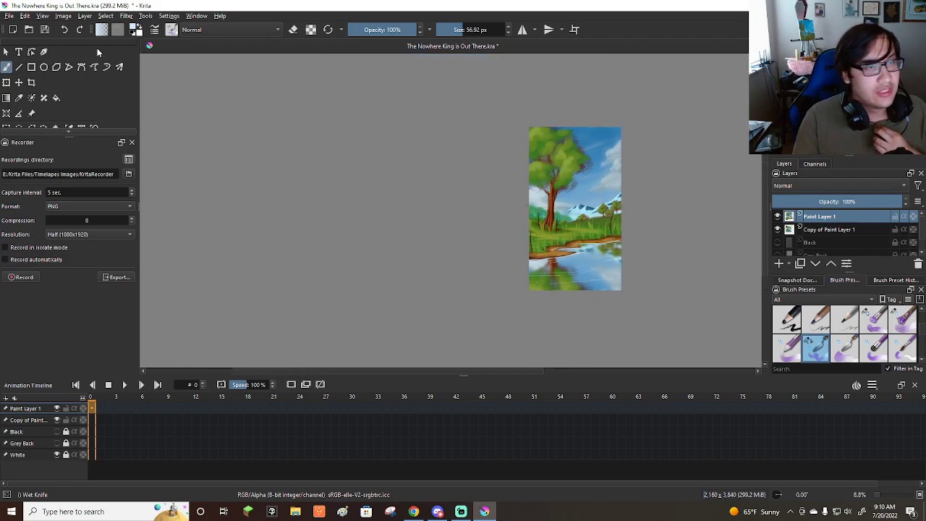
{"action": "left_click", "coordinate": [8, 15]}
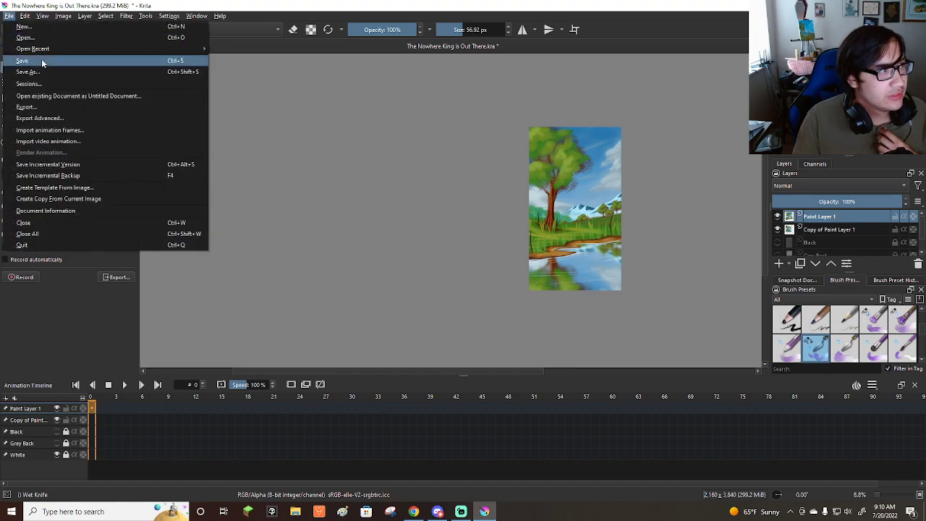
{"action": "left_click", "coordinate": [41, 61]}
{"action": "scroll", "coordinate": [169, 199], "scroll_direction": "down", "scroll_amount": 1}
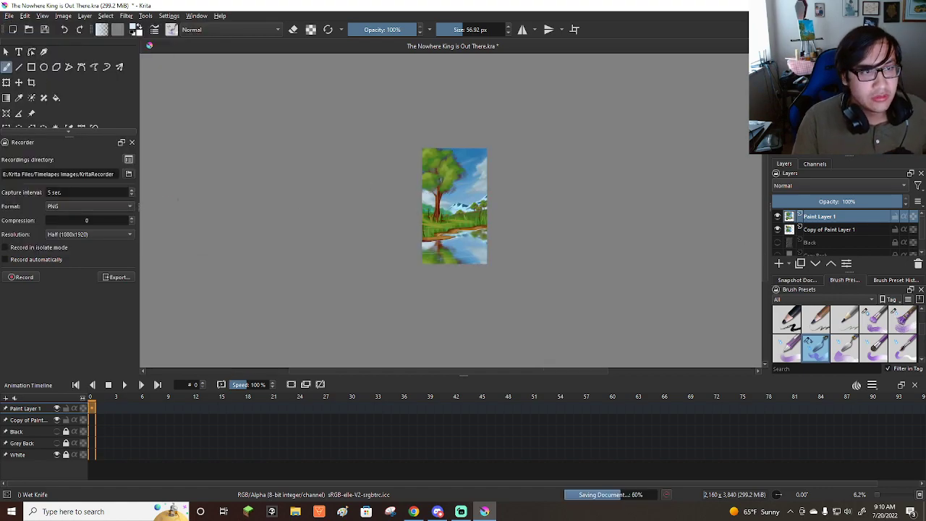
{"action": "scroll", "coordinate": [465, 235], "scroll_direction": "up", "scroll_amount": 1}
Add a paint layer above Copy of Paint Layer 1 and choose the Basic-4 Flow Opacity brush with a reddish brown color.
{"action": "left_click", "coordinate": [827, 230]}
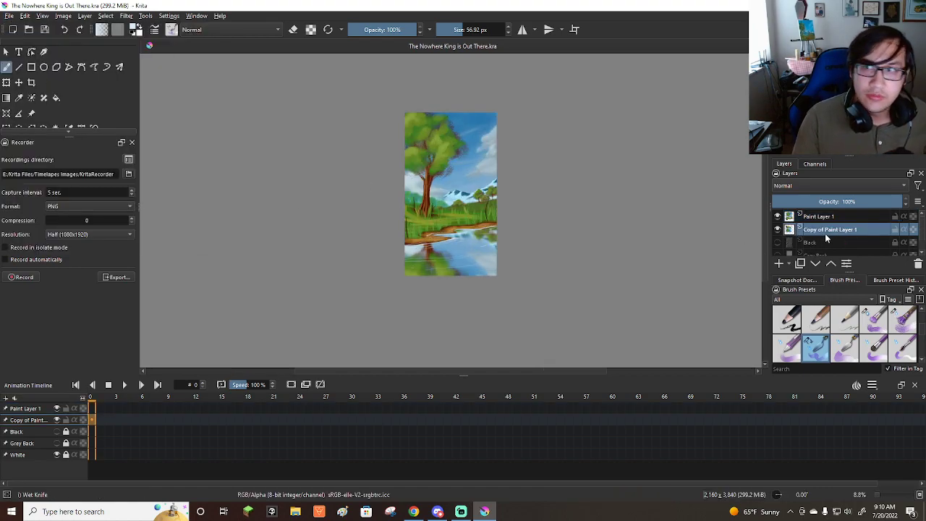
{"action": "left_click", "coordinate": [778, 264]}
{"action": "scroll", "coordinate": [900, 351], "scroll_direction": "down", "scroll_amount": 3}
{"action": "scroll", "coordinate": [901, 351], "scroll_direction": "down", "scroll_amount": 2}
{"action": "left_click", "coordinate": [840, 350]}
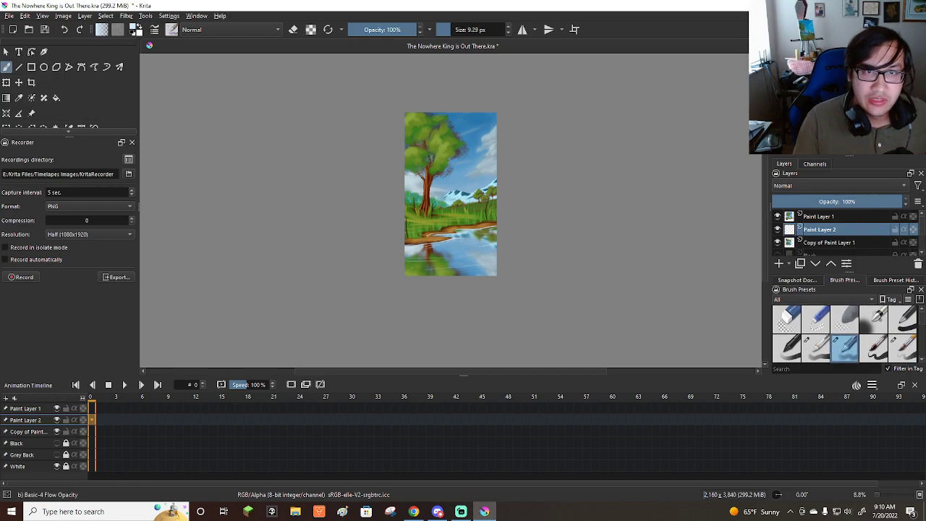
{"action": "left_click", "coordinate": [802, 84]}
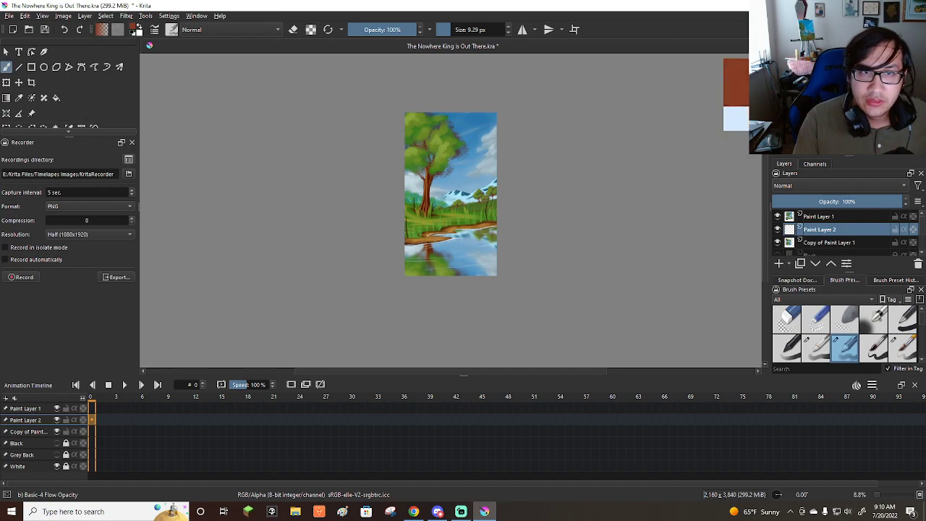
Try tinting the water reddish brown on the new layer with the brush at about 353 px, and undo the strokes.
{"action": "scroll", "coordinate": [488, 262], "scroll_direction": "up", "scroll_amount": 2}
{"action": "mouse_move", "coordinate": [490, 236]}
{"action": "left_mouse_down", "text": "shift"}
{"action": "mouse_move", "coordinate": [538, 247]}
{"action": "mouse_move", "coordinate": [463, 248]}
{"action": "mouse_move", "coordinate": [521, 271]}
{"action": "mouse_move", "coordinate": [419, 292]}
{"action": "mouse_move", "coordinate": [289, 295]}
{"action": "mouse_move", "coordinate": [535, 257]}
{"action": "mouse_move", "coordinate": [309, 276]}
{"action": "mouse_move", "coordinate": [539, 235]}
{"action": "mouse_move", "coordinate": [389, 254]}
{"action": "mouse_move", "coordinate": [402, 244]}
{"action": "mouse_move", "coordinate": [500, 236]}
{"action": "left_mouse_up", "text": "shift"}
{"action": "key", "text": "ctrl+z"}
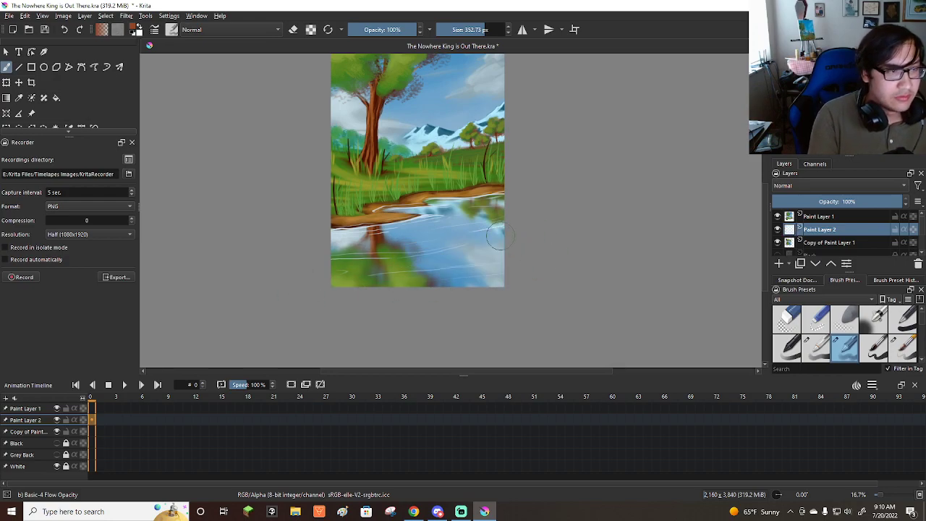
{"action": "mouse_move", "coordinate": [499, 204]}
{"action": "left_mouse_down"}
{"action": "mouse_move", "coordinate": [298, 233]}
{"action": "mouse_move", "coordinate": [551, 213]}
{"action": "mouse_move", "coordinate": [294, 255]}
{"action": "mouse_move", "coordinate": [526, 237]}
{"action": "mouse_move", "coordinate": [281, 285]}
{"action": "left_mouse_up"}
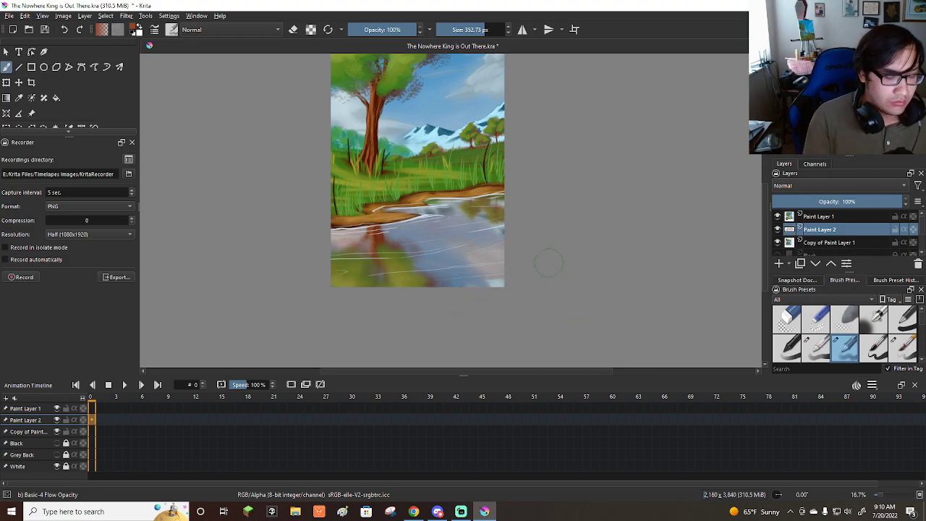
{"action": "key", "text": "ctrl+z"}
Try broader reddish brown tint strokes over the water with the brush at about 456 px, and discard them.
{"action": "left_click_drag", "start_coordinate": [341, 250], "coordinate": [369, 248], "text": "shift"}
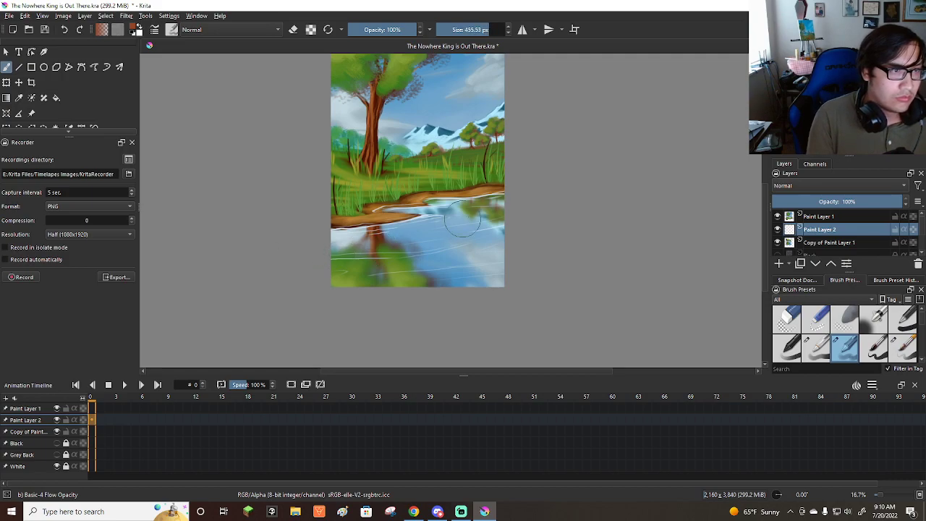
{"action": "mouse_move", "coordinate": [509, 207]}
{"action": "left_mouse_down"}
{"action": "mouse_move", "coordinate": [316, 238]}
{"action": "mouse_move", "coordinate": [338, 251]}
{"action": "mouse_move", "coordinate": [379, 252]}
{"action": "mouse_move", "coordinate": [534, 237]}
{"action": "mouse_move", "coordinate": [512, 258]}
{"action": "mouse_move", "coordinate": [403, 284]}
{"action": "mouse_move", "coordinate": [239, 305]}
{"action": "left_mouse_up"}
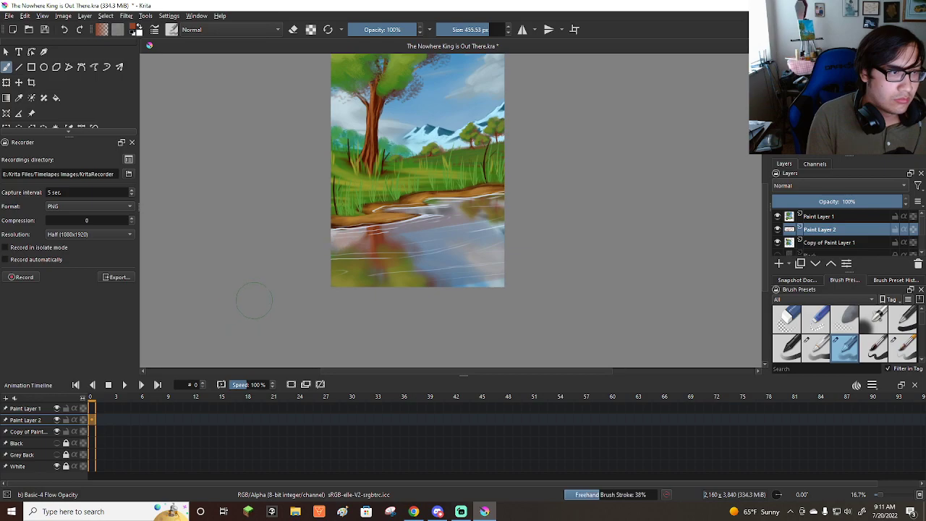
{"action": "key", "text": "ctrl+z"}
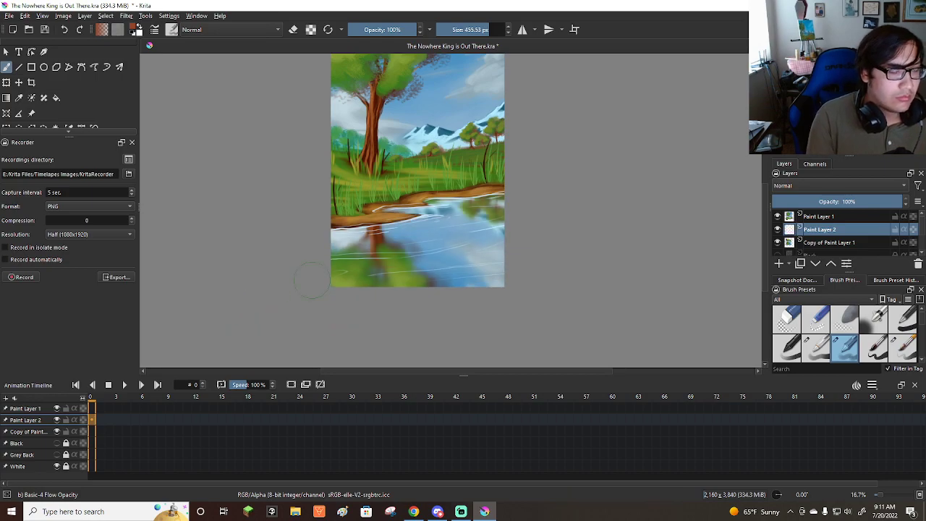
{"action": "mouse_move", "coordinate": [315, 235]}
{"action": "left_mouse_down"}
{"action": "mouse_move", "coordinate": [470, 217]}
{"action": "mouse_move", "coordinate": [499, 232]}
{"action": "mouse_move", "coordinate": [340, 246]}
{"action": "mouse_move", "coordinate": [479, 257]}
{"action": "mouse_move", "coordinate": [463, 239]}
{"action": "mouse_move", "coordinate": [478, 232]}
{"action": "left_mouse_up"}
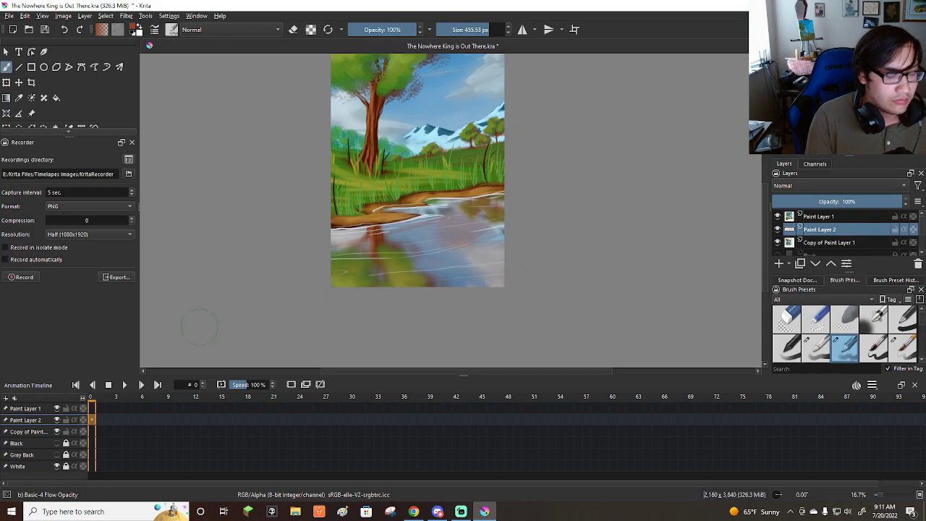
{"action": "key", "text": "ctrl+z"}
{"action": "mouse_move", "coordinate": [520, 198]}
{"action": "left_mouse_down"}
{"action": "mouse_move", "coordinate": [295, 244]}
{"action": "mouse_move", "coordinate": [499, 268]}
{"action": "mouse_move", "coordinate": [434, 232]}
{"action": "left_mouse_up"}
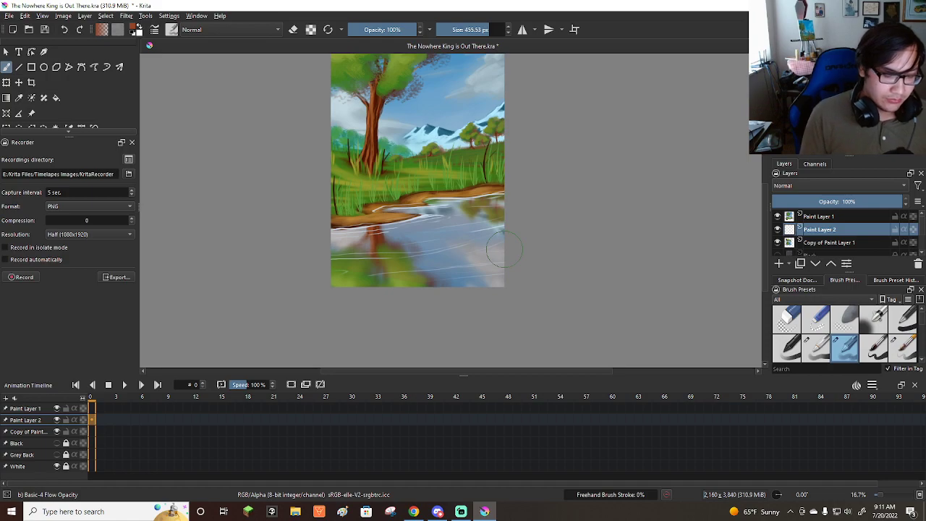
{"action": "key", "text": "ctrl+s"}
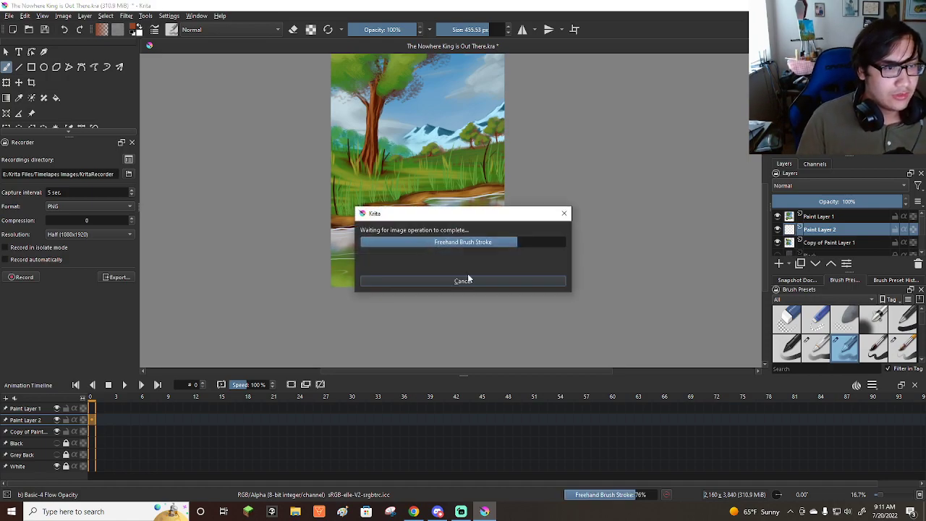
{"action": "left_click", "coordinate": [507, 282]}
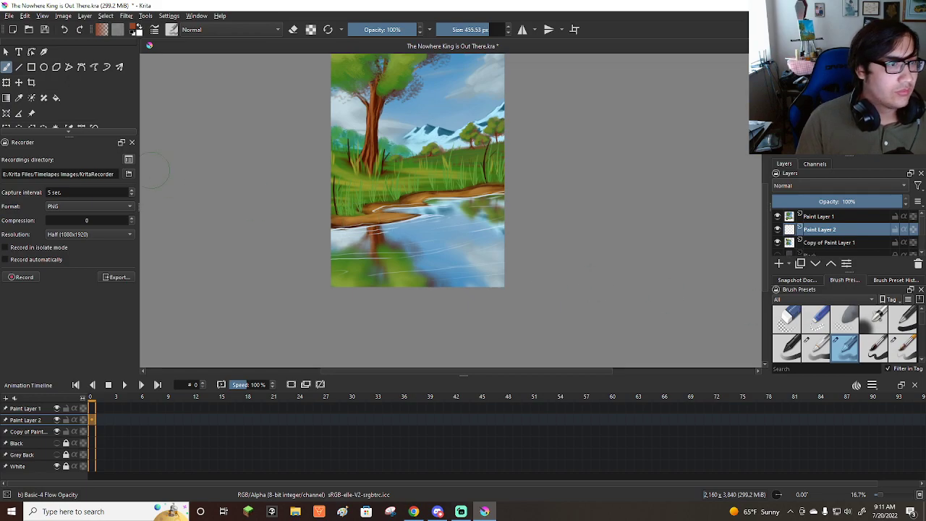
Fill Paint Layer 2 with the reddish brown color over the water and set its blending mode to Multiply.
{"action": "left_click", "coordinate": [55, 97]}
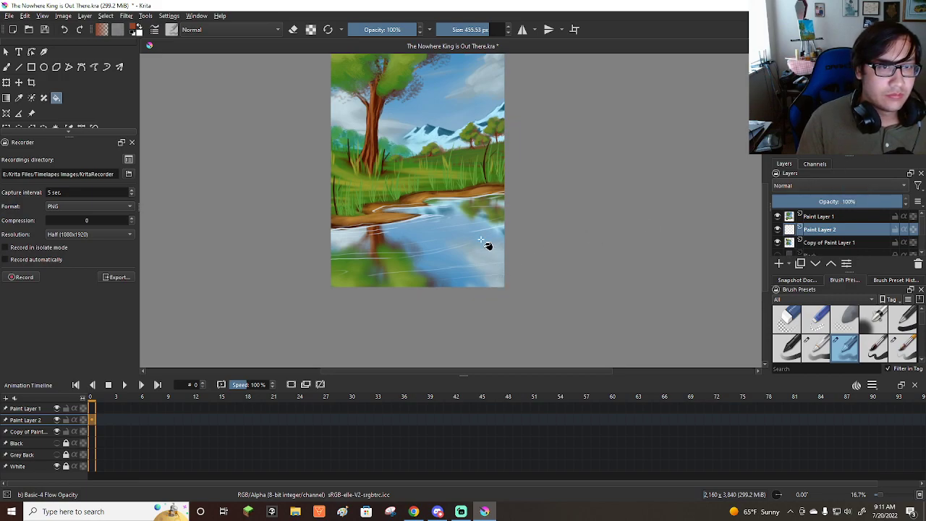
{"action": "left_click", "coordinate": [641, 339]}
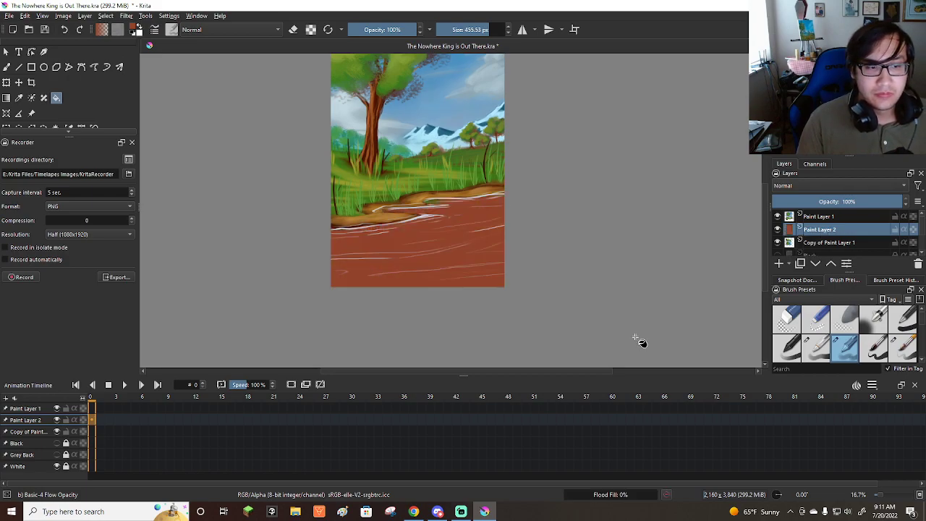
{"action": "left_click", "coordinate": [834, 185]}
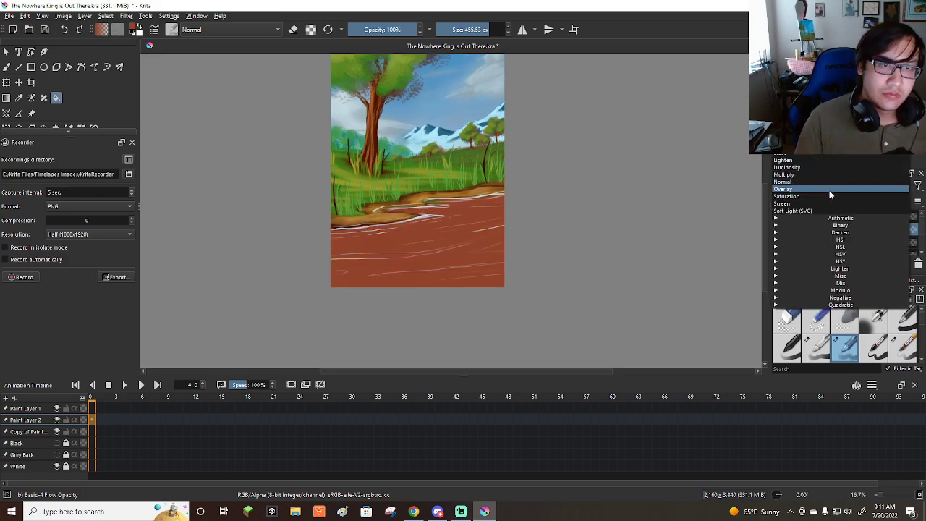
{"action": "left_click", "coordinate": [820, 176]}
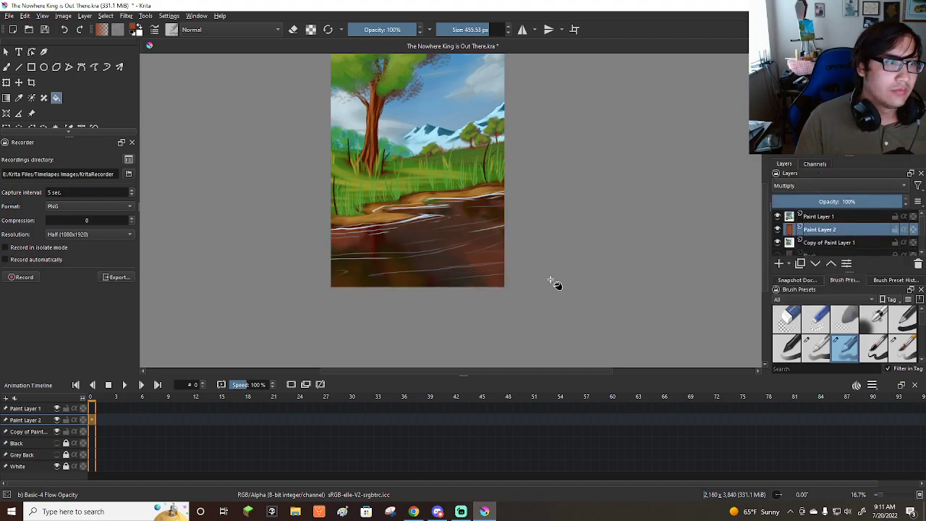
Try the Saturation, Screen, Darken and Color blending modes on Paint Layer 2, and return it to Multiply.
{"action": "left_click", "coordinate": [851, 183]}
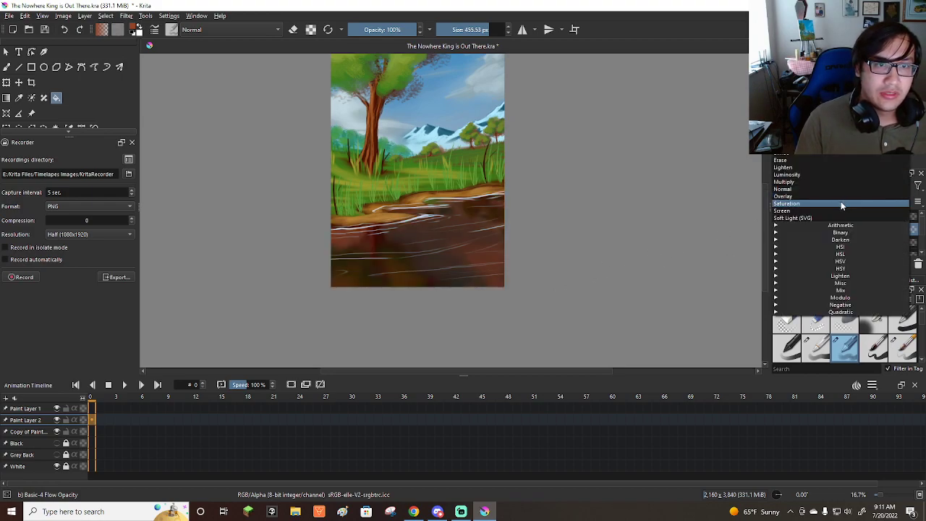
{"action": "left_click", "coordinate": [841, 201]}
{"action": "left_click", "coordinate": [813, 185]}
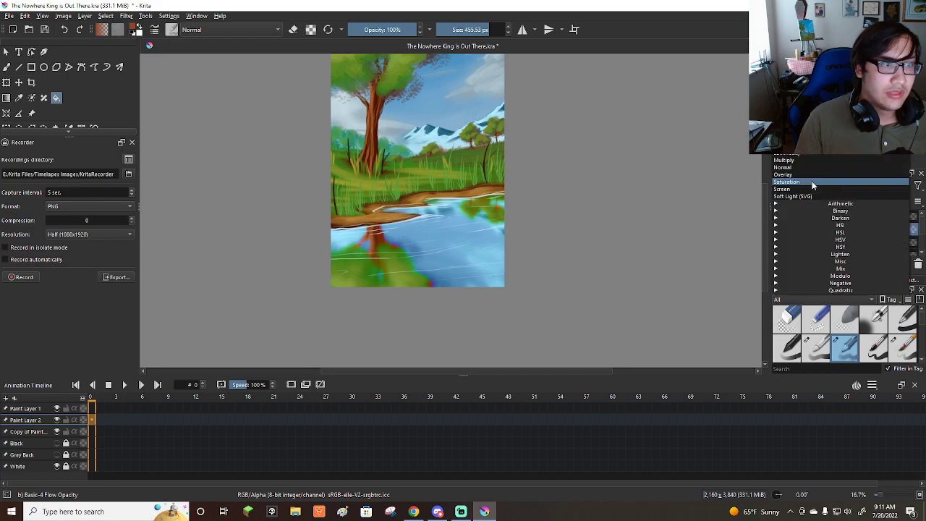
{"action": "left_click", "coordinate": [808, 187]}
{"action": "left_click", "coordinate": [818, 186]}
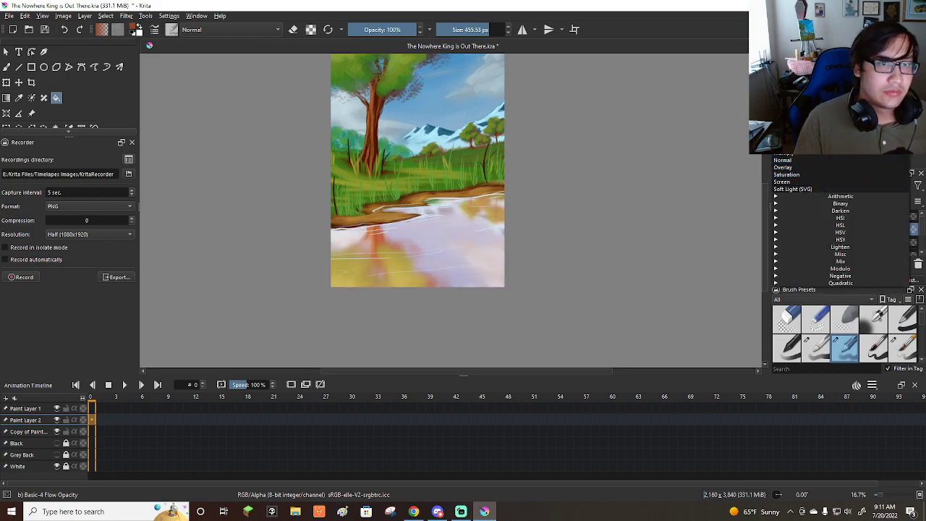
{"action": "left_click", "coordinate": [841, 210]}
{"action": "left_click", "coordinate": [834, 186]}
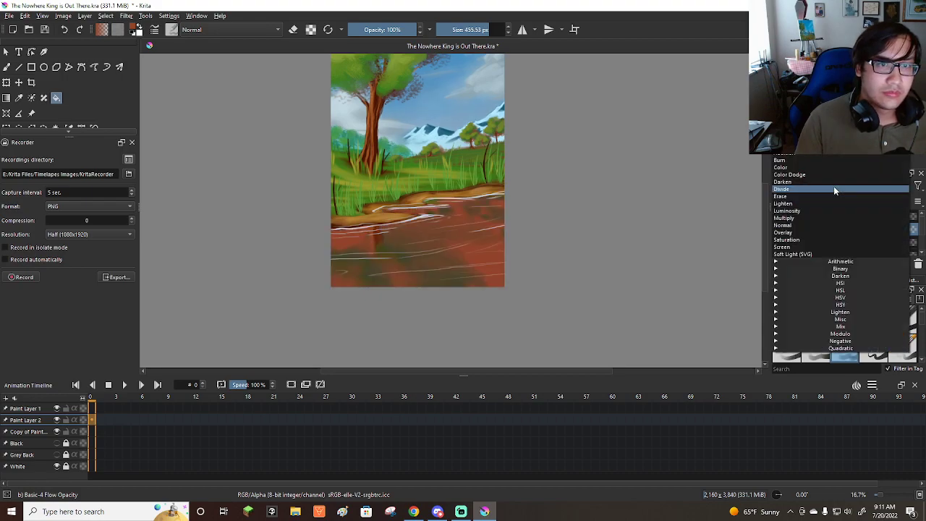
{"action": "left_click", "coordinate": [824, 169]}
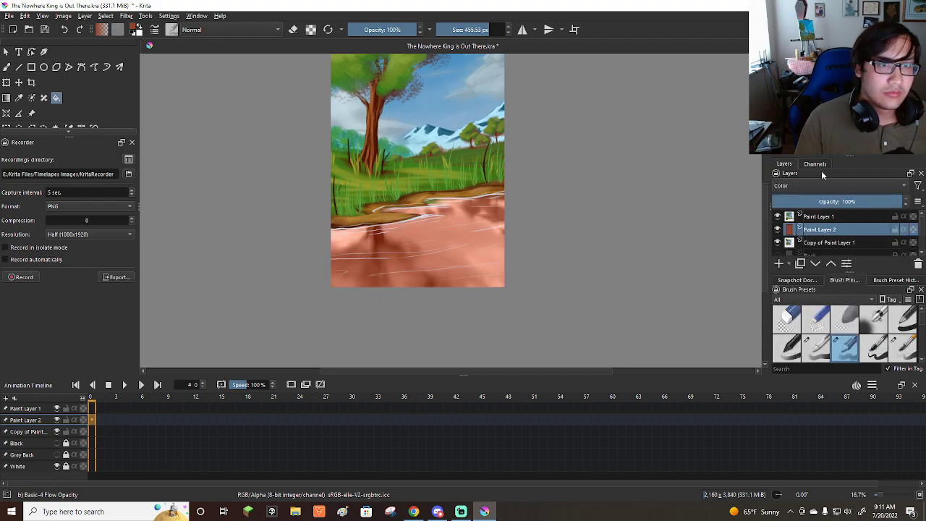
{"action": "left_click", "coordinate": [817, 185]}
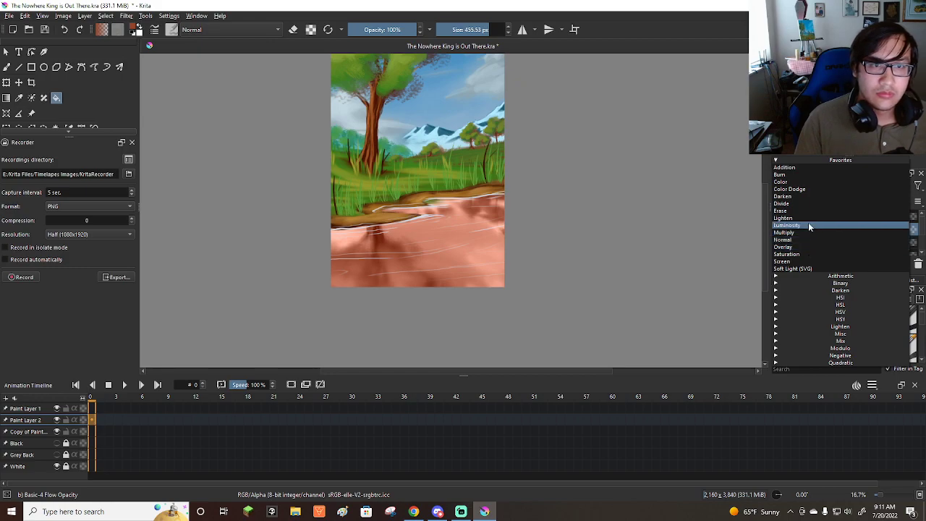
{"action": "left_click", "coordinate": [808, 233]}
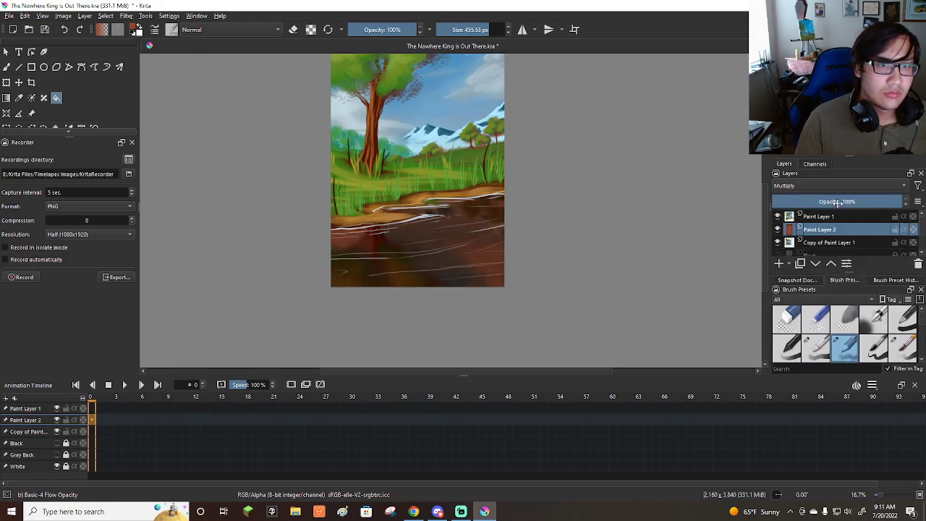
Lower the opacity of Paint Layer 2 to 15%, trying 50%, 31% and 25% on the way.
{"action": "left_click", "coordinate": [837, 202]}
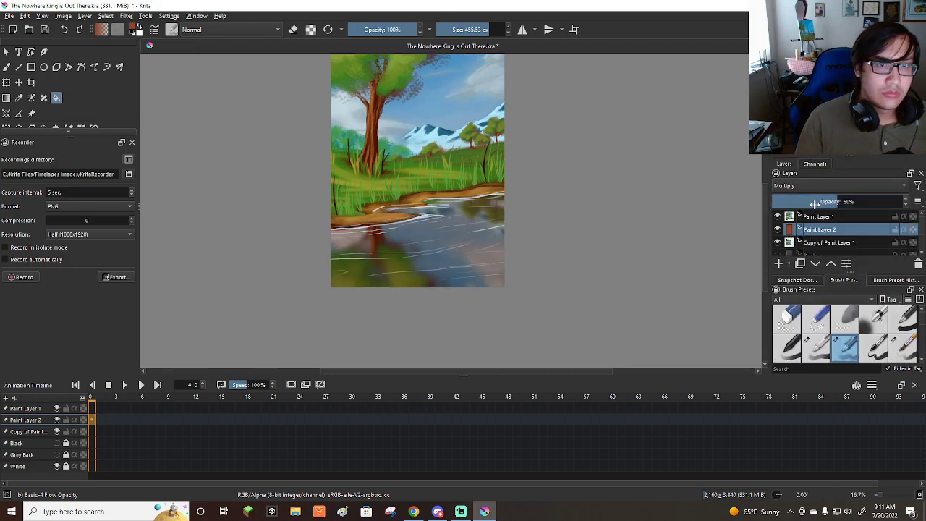
{"action": "left_click", "coordinate": [813, 204]}
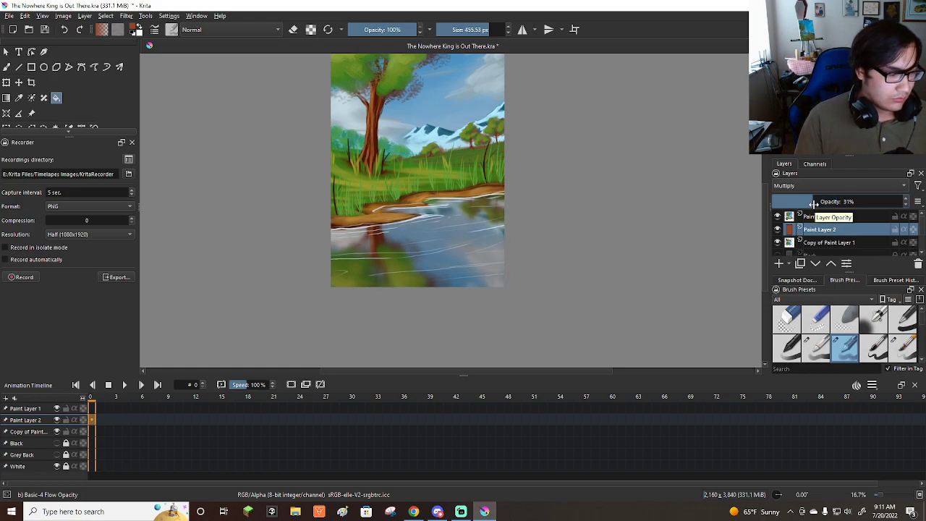
{"action": "type", "text": "25"}
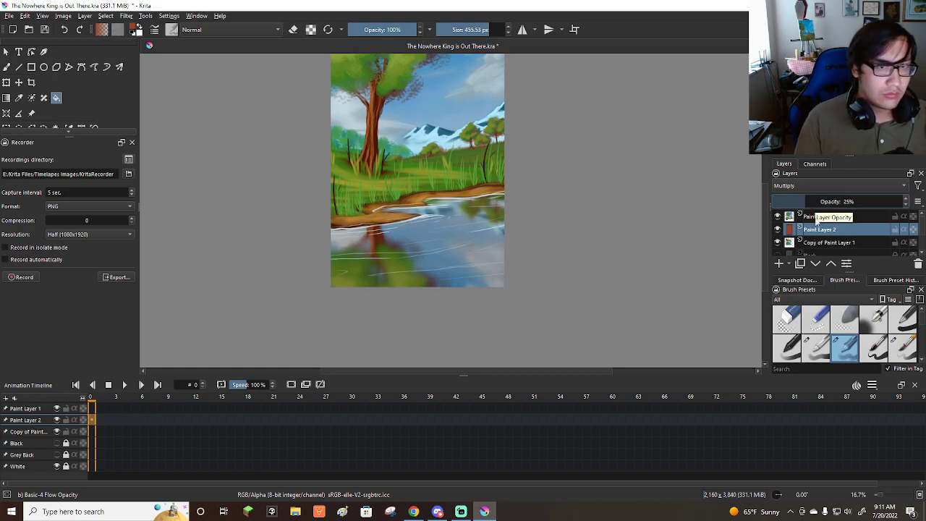
{"action": "scroll", "coordinate": [522, 271], "scroll_direction": "down", "scroll_amount": 1}
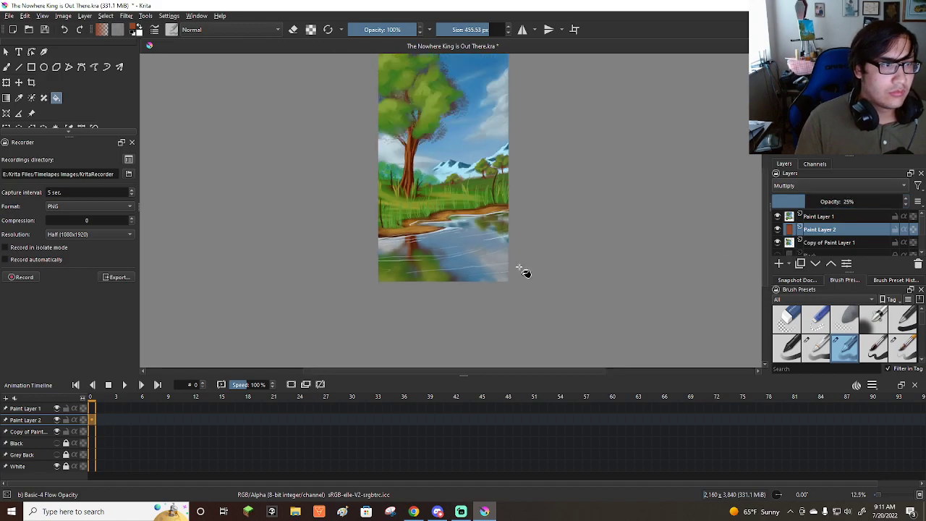
{"action": "scroll", "coordinate": [522, 271], "scroll_direction": "down", "scroll_amount": 1}
{"action": "scroll", "coordinate": [488, 203], "scroll_direction": "up", "scroll_amount": 1}
{"action": "mouse_move", "coordinate": [801, 201]}
{"action": "left_mouse_down"}
{"action": "mouse_move", "coordinate": [770, 208]}
{"action": "mouse_move", "coordinate": [791, 202]}
{"action": "left_mouse_up"}
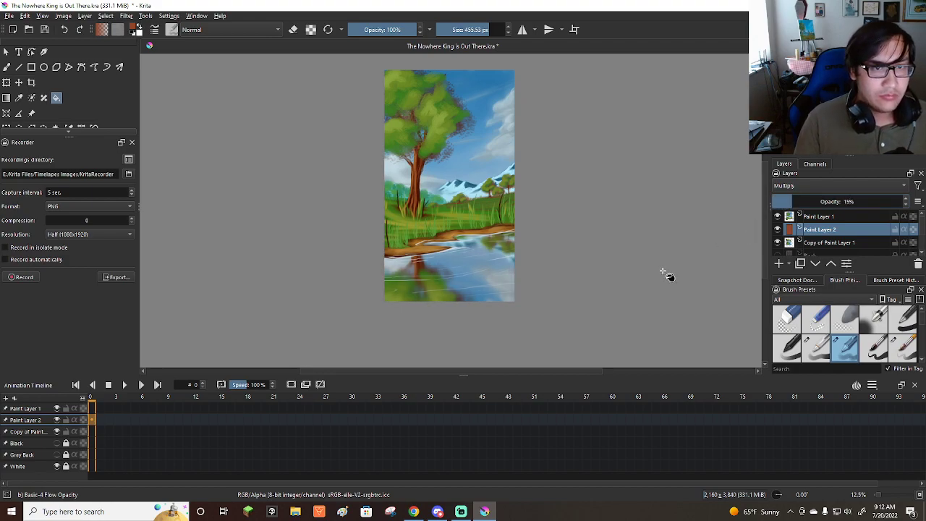
Save the painting with its water tint under the current file name.
{"action": "scroll", "coordinate": [510, 301], "scroll_direction": "down", "scroll_amount": 1}
{"action": "scroll", "coordinate": [489, 243], "scroll_direction": "up", "scroll_amount": 1}
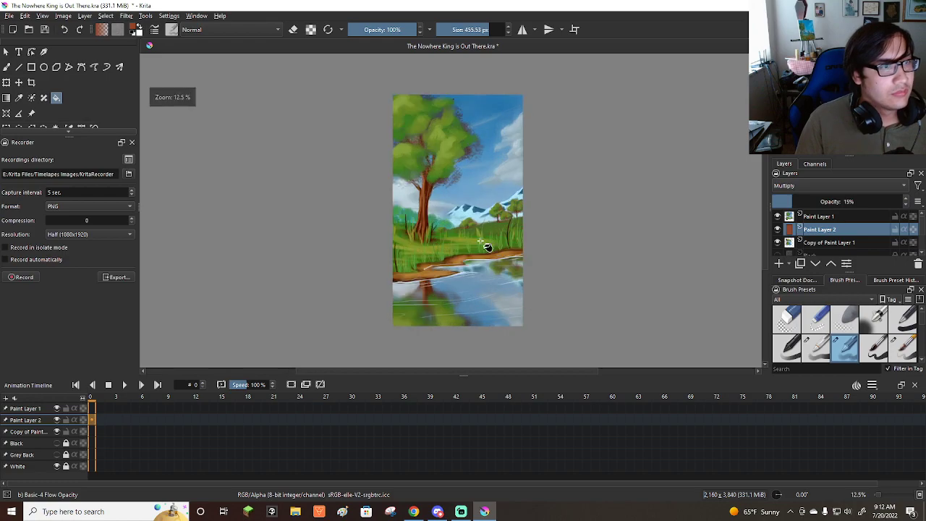
{"action": "left_click", "coordinate": [8, 14]}
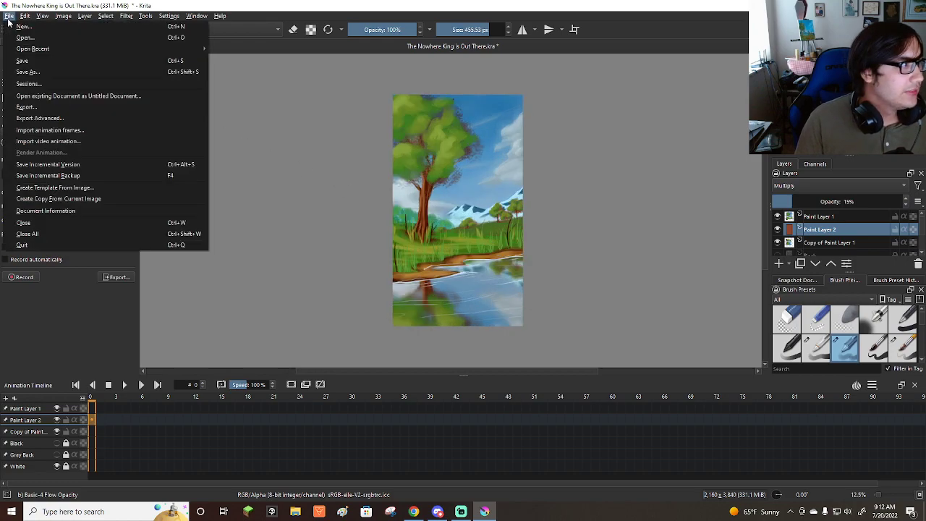
{"action": "left_click", "coordinate": [32, 57]}
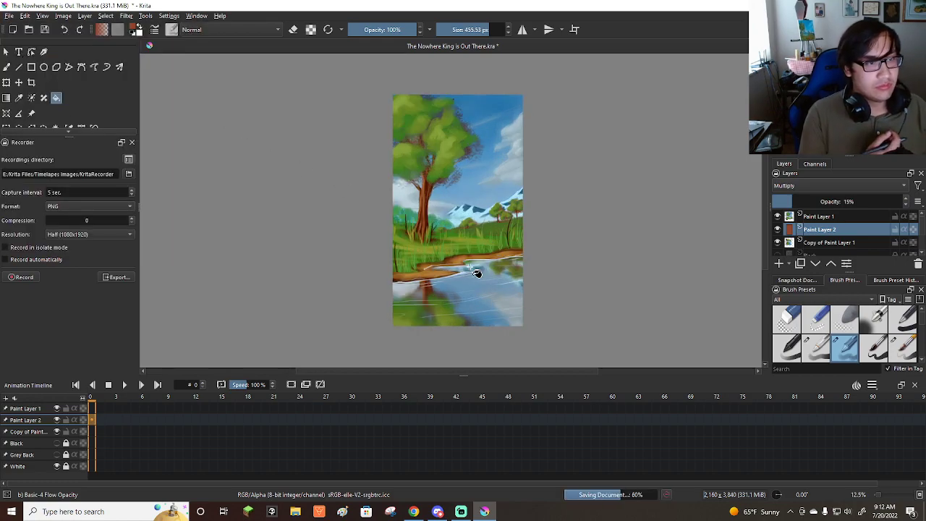
Choose the Bristles-1 Details brush with a red color and set its size to about 33 px.
{"action": "scroll", "coordinate": [860, 348], "scroll_direction": "down", "scroll_amount": 2}
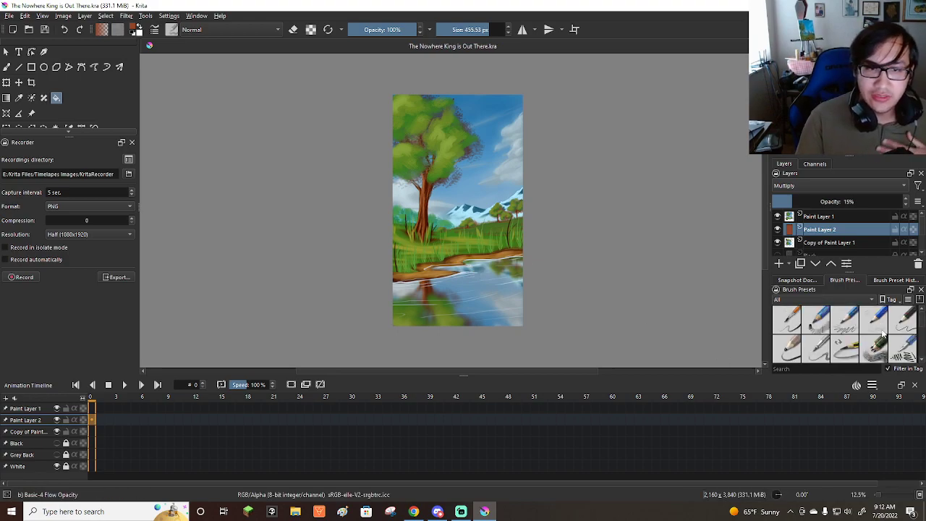
{"action": "scroll", "coordinate": [804, 350], "scroll_direction": "down", "scroll_amount": 2}
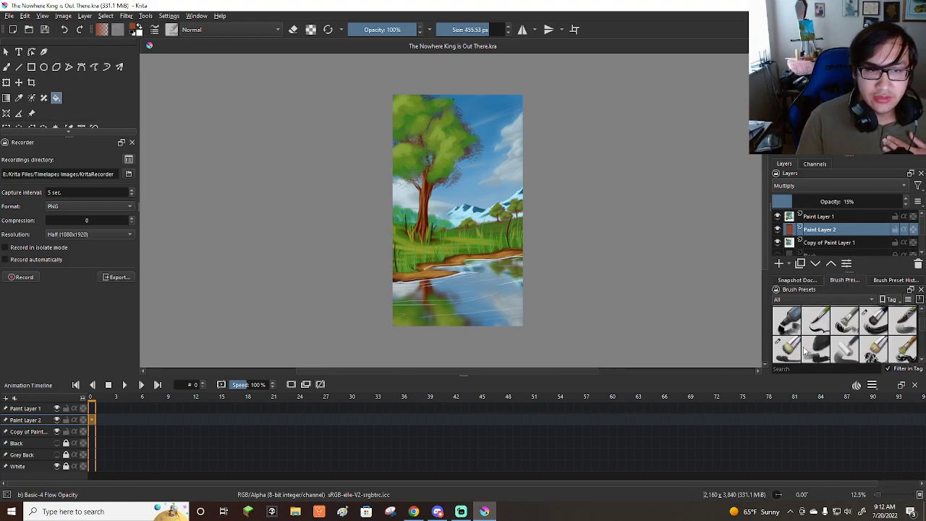
{"action": "left_click", "coordinate": [814, 328]}
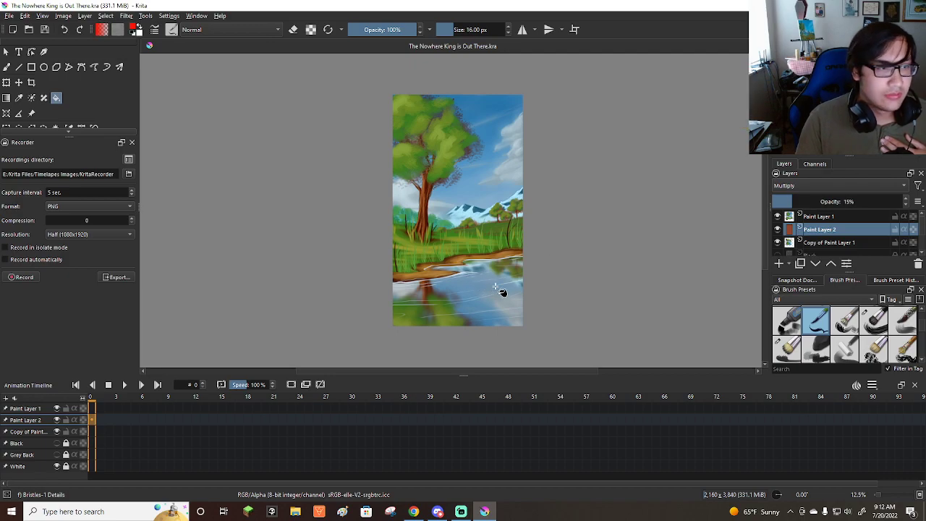
{"action": "left_click", "coordinate": [8, 67]}
{"action": "scroll", "coordinate": [510, 270], "scroll_direction": "up", "scroll_amount": 1}
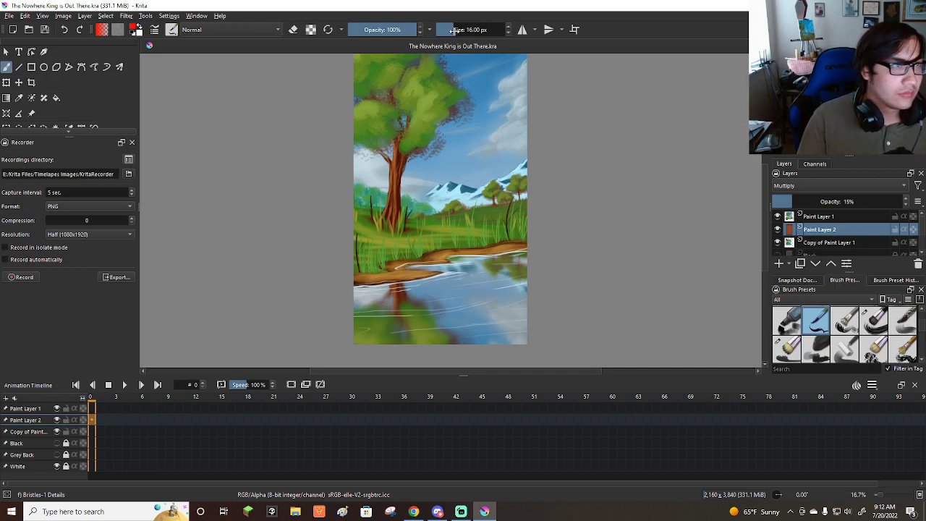
{"action": "left_click_drag", "start_coordinate": [455, 30], "coordinate": [459, 31]}
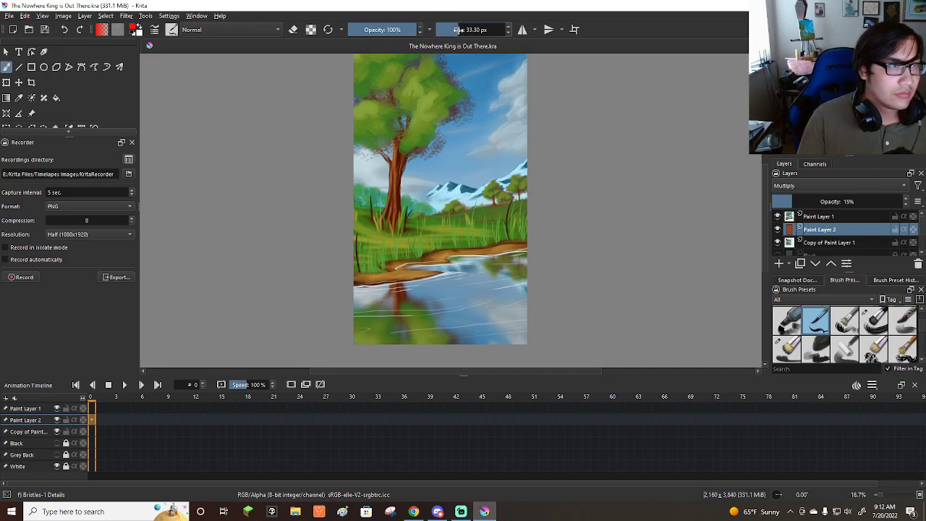
Sign the painting with red initials on Paint Layer 1, over the water near the lower right corner.
{"action": "scroll", "coordinate": [492, 303], "scroll_direction": "up", "scroll_amount": 1}
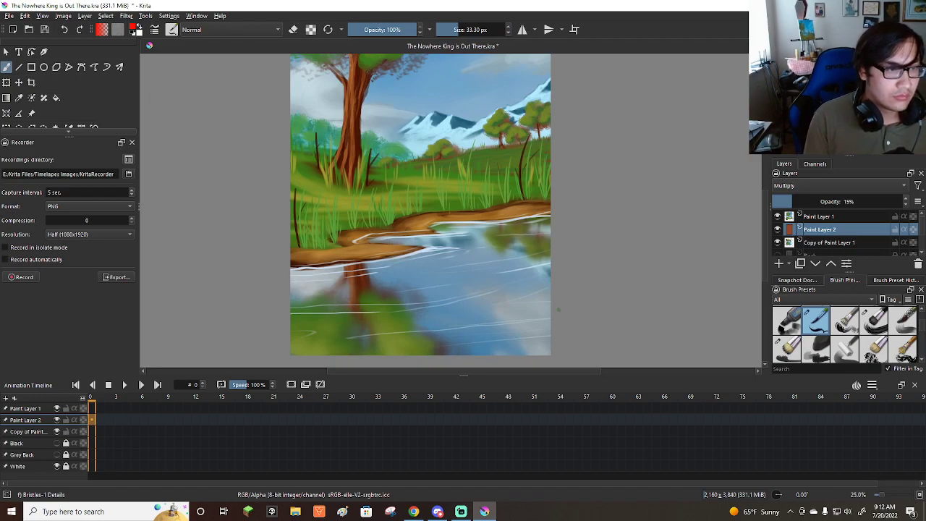
{"action": "left_click", "coordinate": [809, 217]}
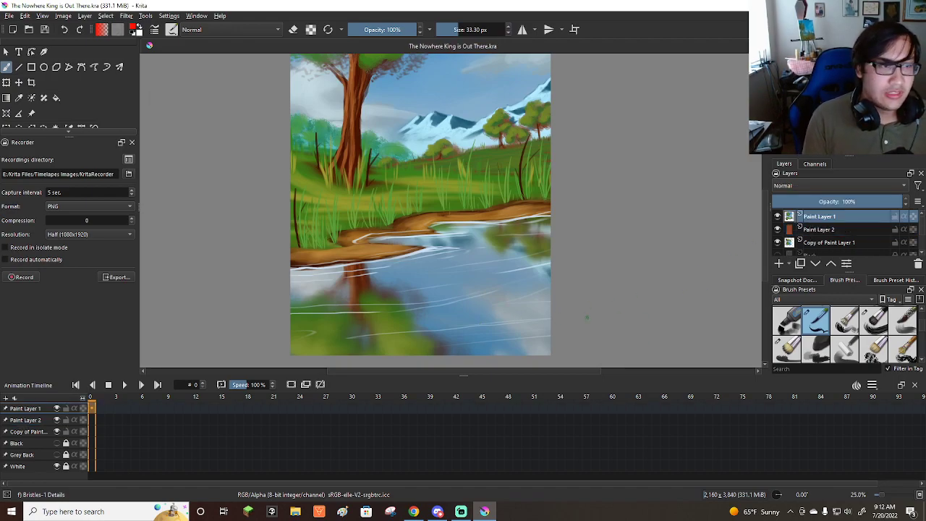
{"action": "mouse_move", "coordinate": [475, 297]}
{"action": "left_mouse_down"}
{"action": "mouse_move", "coordinate": [501, 323]}
{"action": "mouse_move", "coordinate": [519, 297]}
{"action": "mouse_move", "coordinate": [471, 322]}
{"action": "mouse_move", "coordinate": [558, 296]}
{"action": "left_mouse_up"}
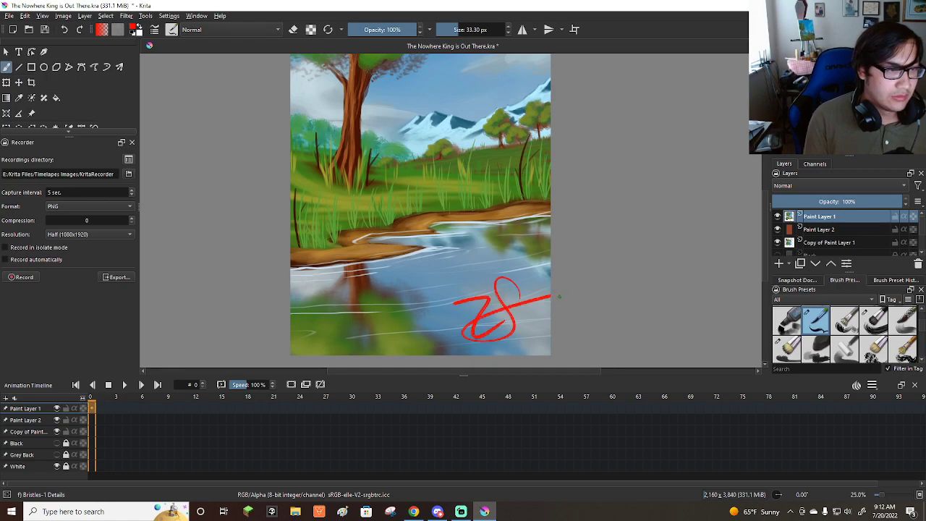
Save the signed painting under its current file name.
{"action": "scroll", "coordinate": [552, 307], "scroll_direction": "down", "scroll_amount": 4}
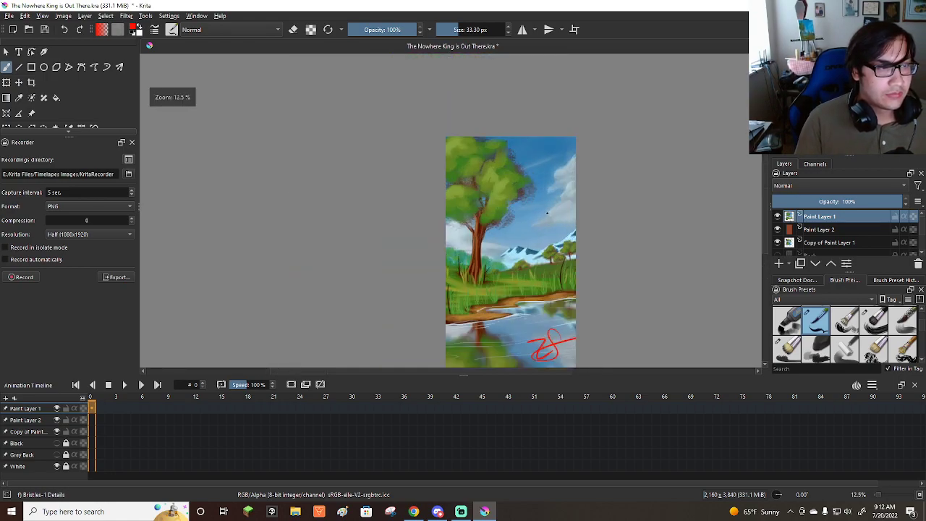
{"action": "left_click", "coordinate": [9, 15]}
{"action": "left_click", "coordinate": [22, 61]}
{"action": "scroll", "coordinate": [151, 108], "scroll_direction": "up", "scroll_amount": 2}
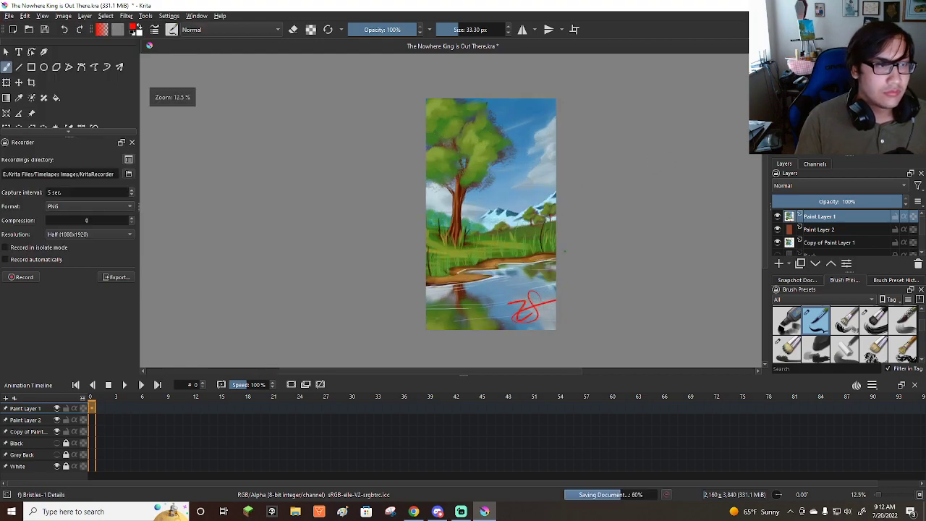
{"action": "left_click_drag", "start_coordinate": [766, 200], "coordinate": [763, 194]}
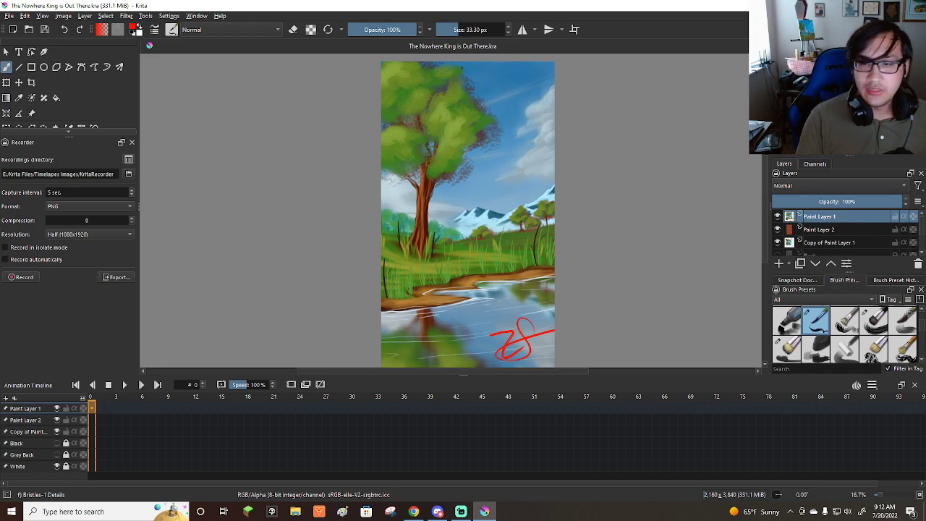